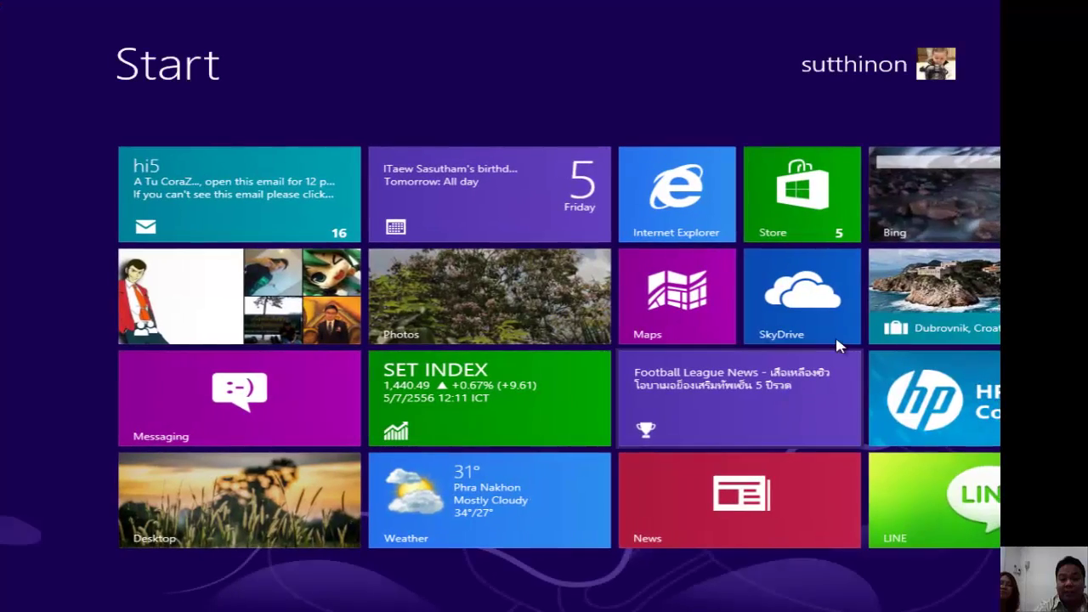
Leave the Windows 8 Start screen to return to the full-screen PDF slide on status icons.
key(super)
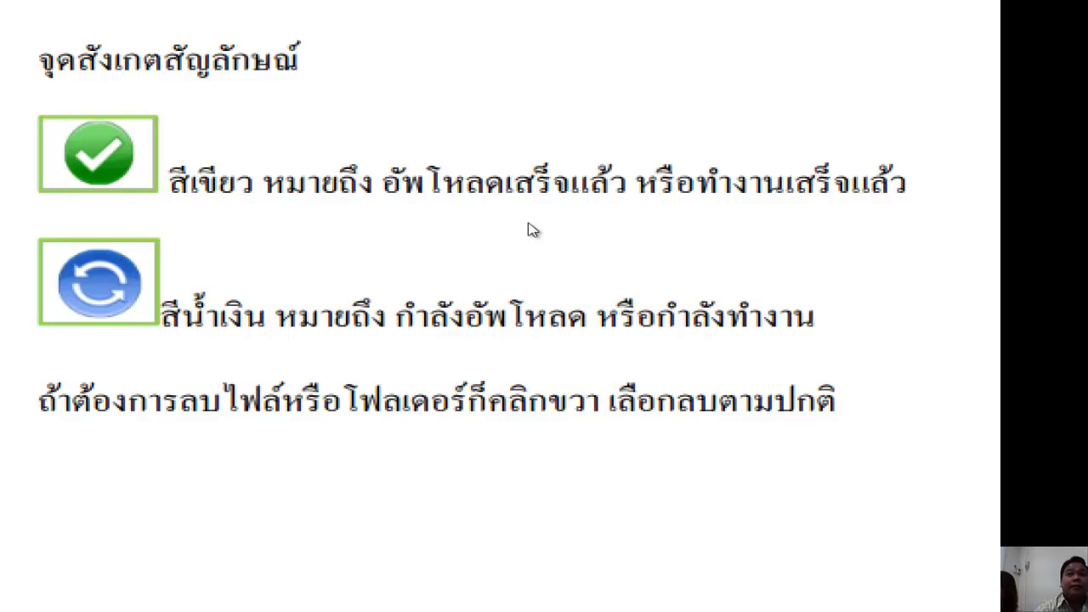
Exit full-screen view of the Clouds storage PDF, scroll through it, and minimize Foxit Reader.
key(Escape)
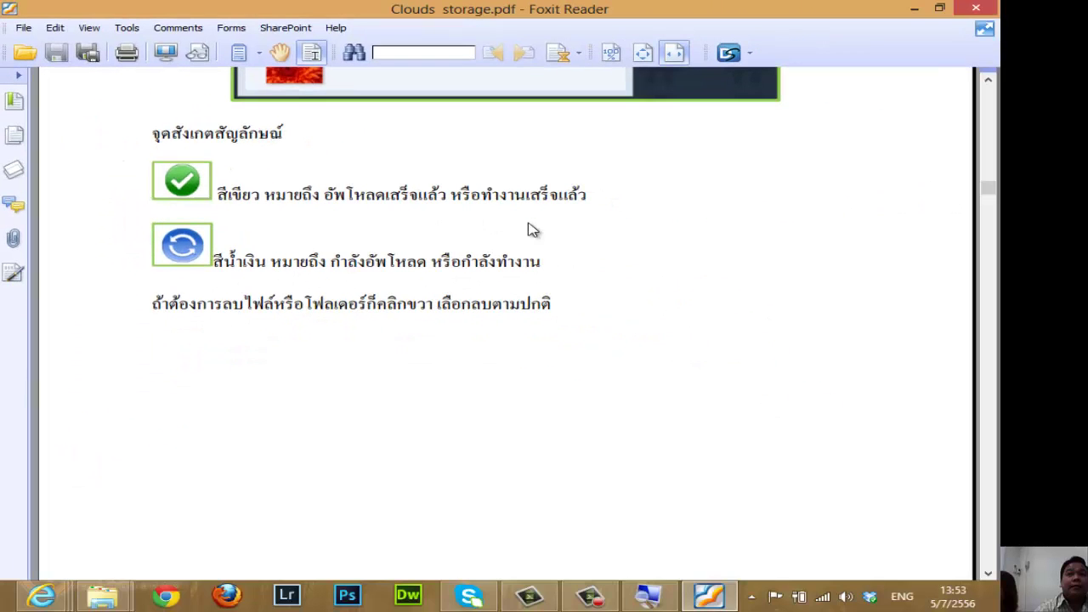
scroll(476, 255, down, 5)
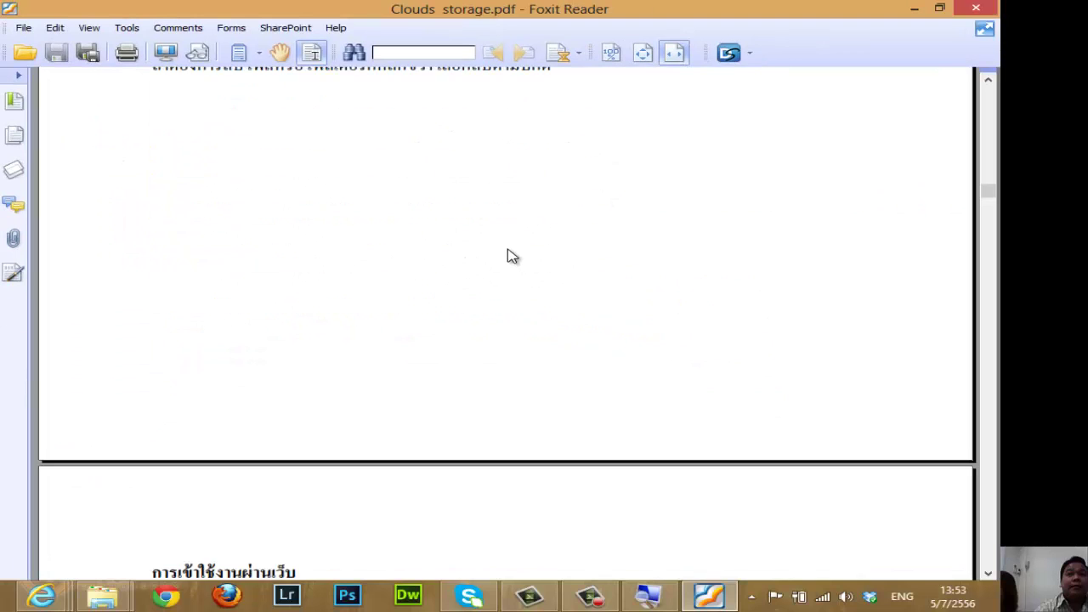
scroll(510, 255, up, 3)
scroll(502, 264, up, 1)
scroll(462, 360, down, 8)
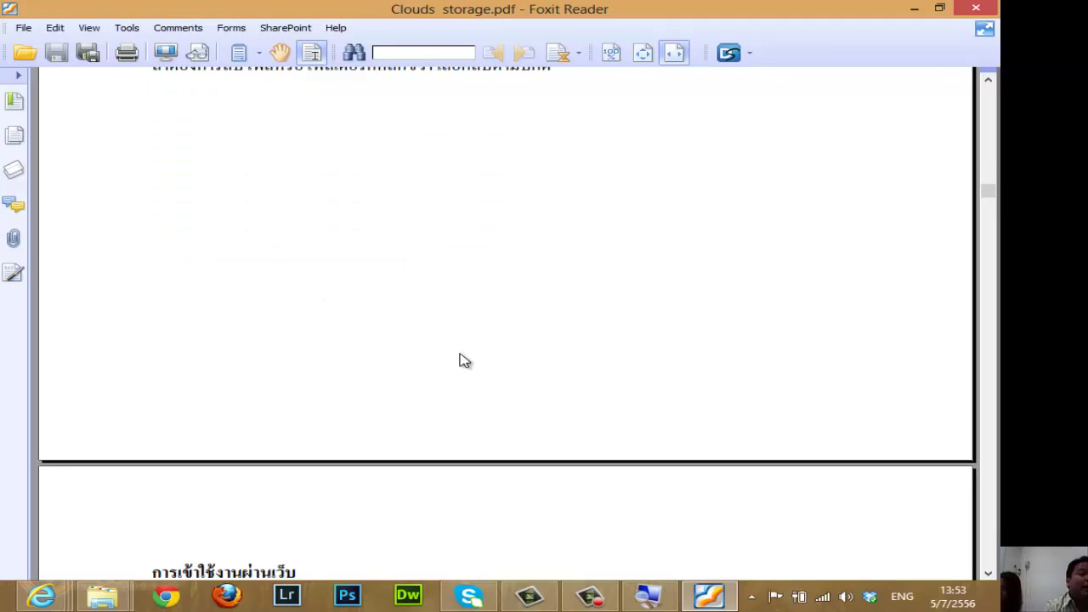
scroll(556, 316, down, 5)
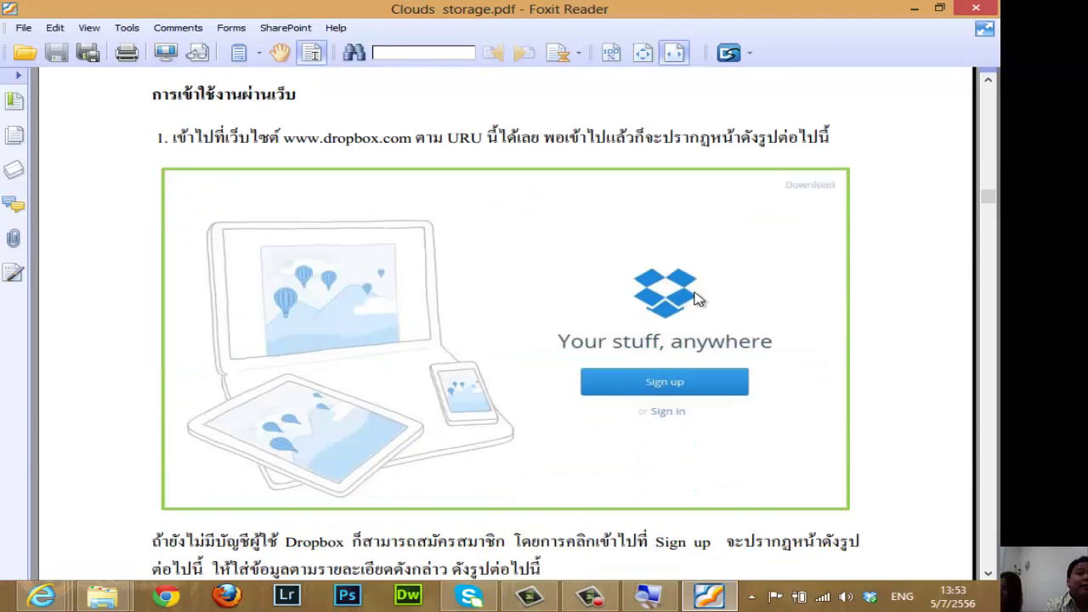
scroll(692, 301, down, 4)
scroll(691, 300, down, 3)
click(914, 7)
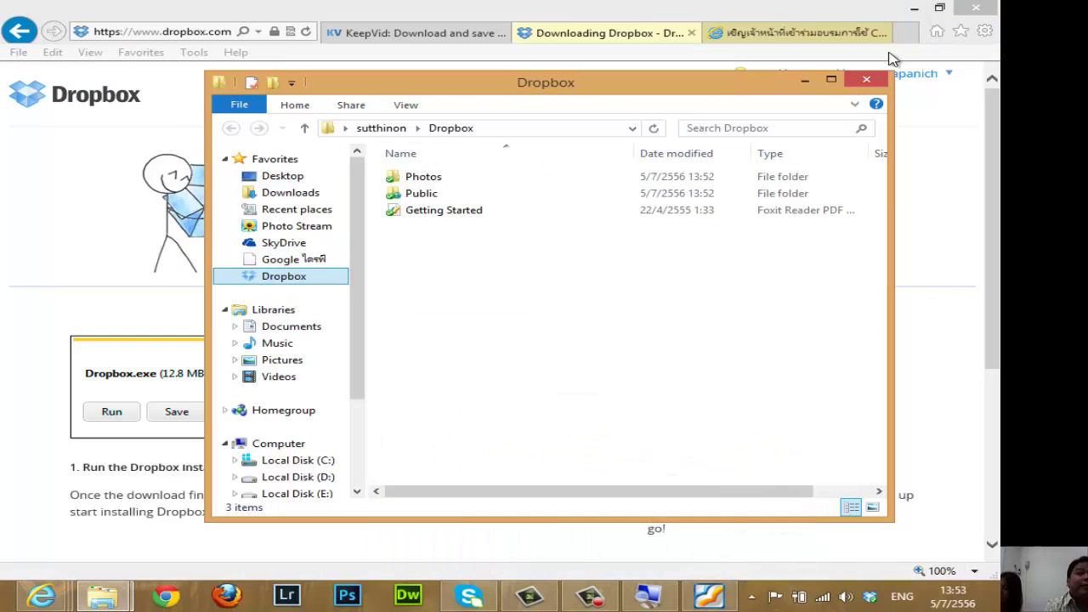
Minimize the browser and the 64 bit folder window, then close the old Dropbox window.
click(914, 8)
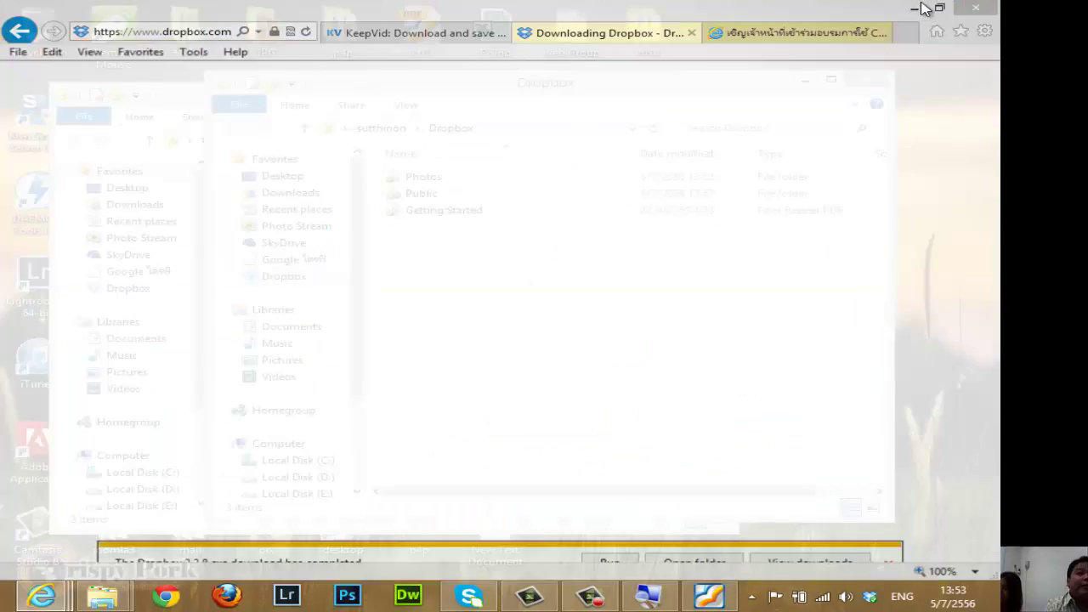
click(180, 99)
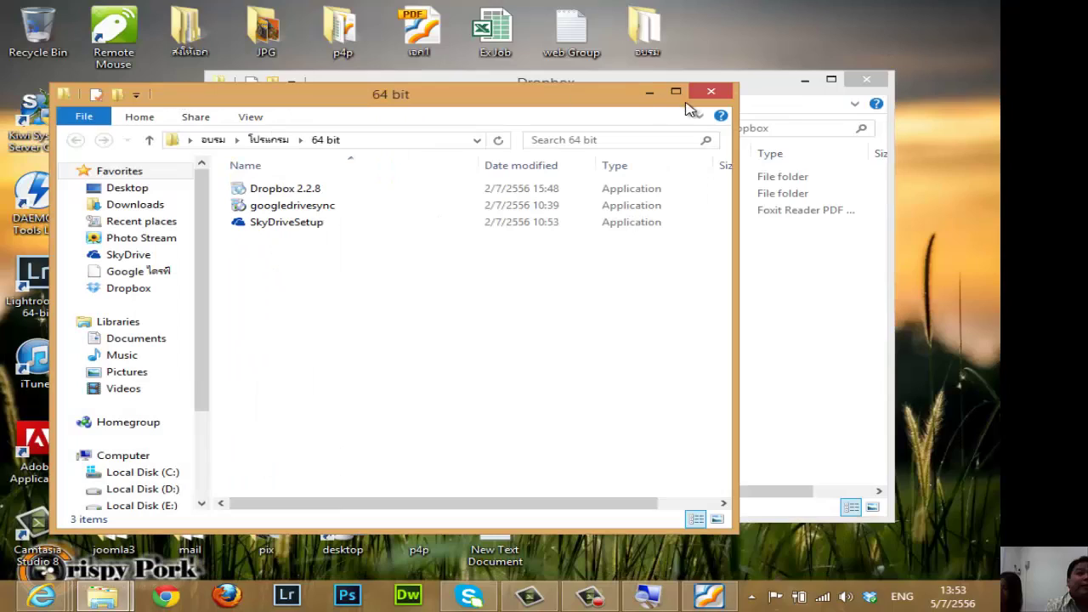
click(657, 96)
drag(510, 85, 355, 100)
click(710, 89)
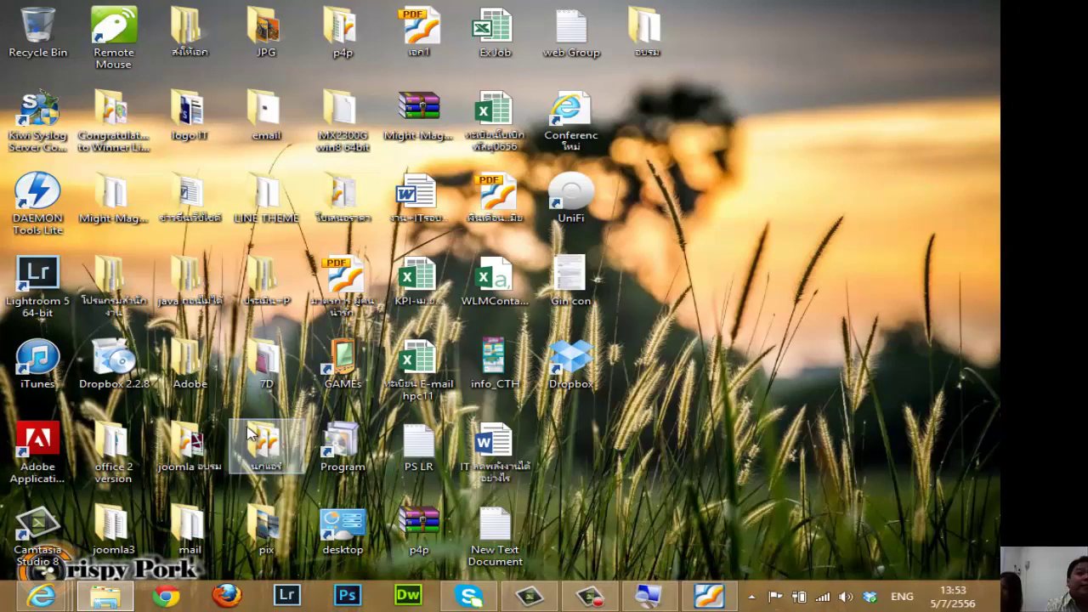
Open a new File Explorer window from the taskbar and go to the Dropbox folder.
right_click(104, 595)
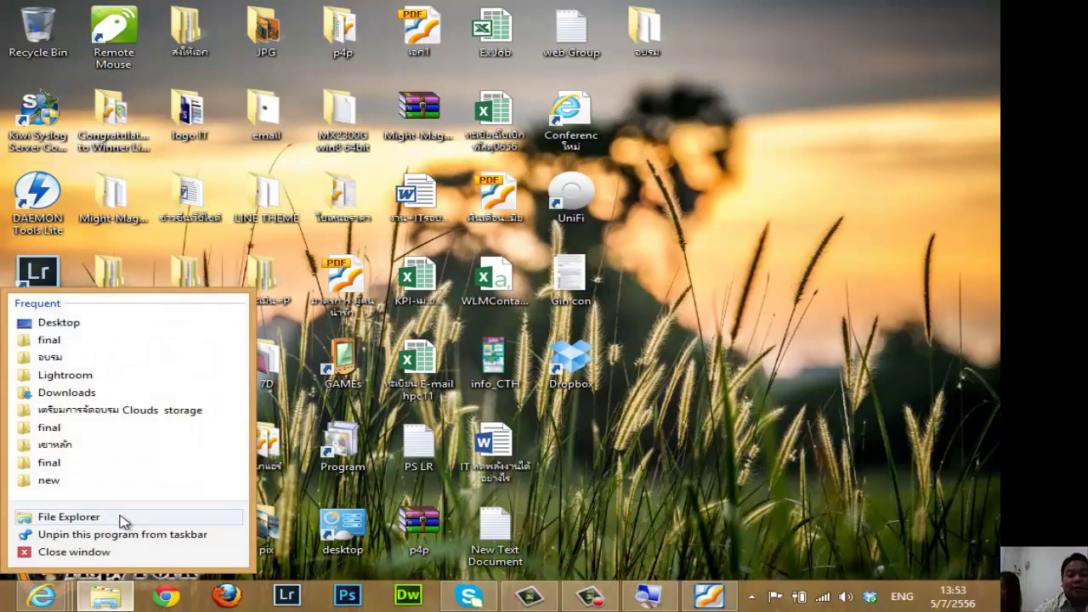
click(121, 517)
drag(462, 93, 604, 53)
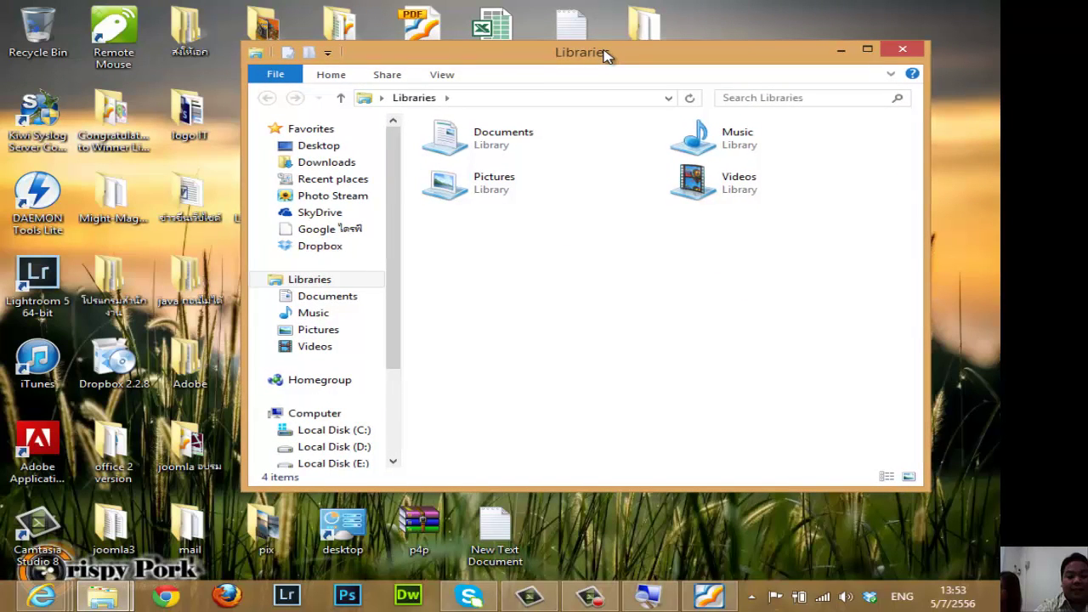
click(323, 247)
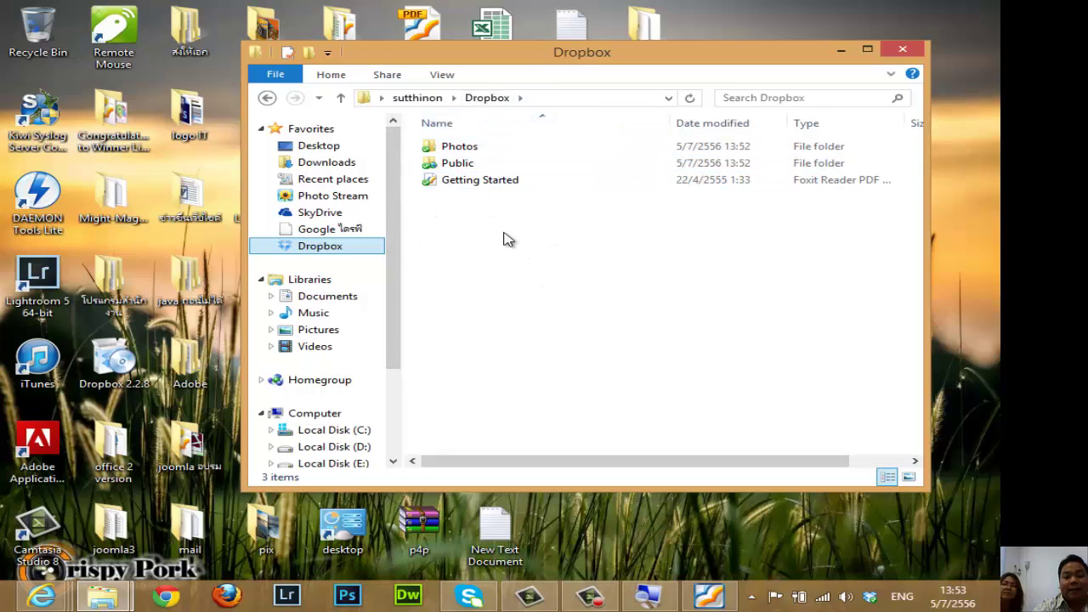
Try moving the Clouds storage PDF from อบรม into Dropbox, and cancel when it is in use.
drag(575, 56, 363, 91)
double_click(646, 29)
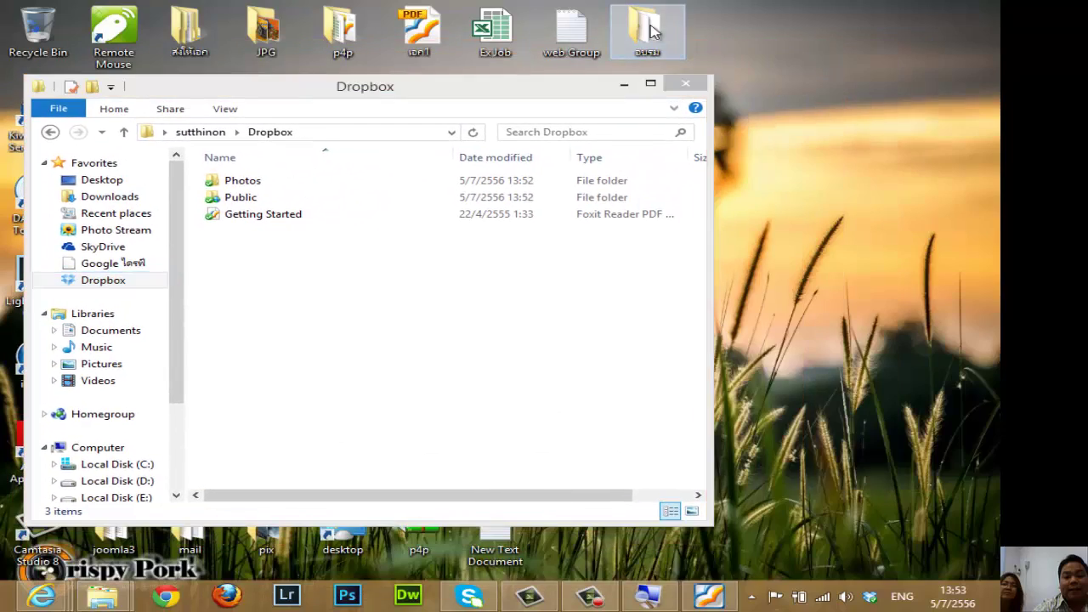
drag(302, 121, 638, 101)
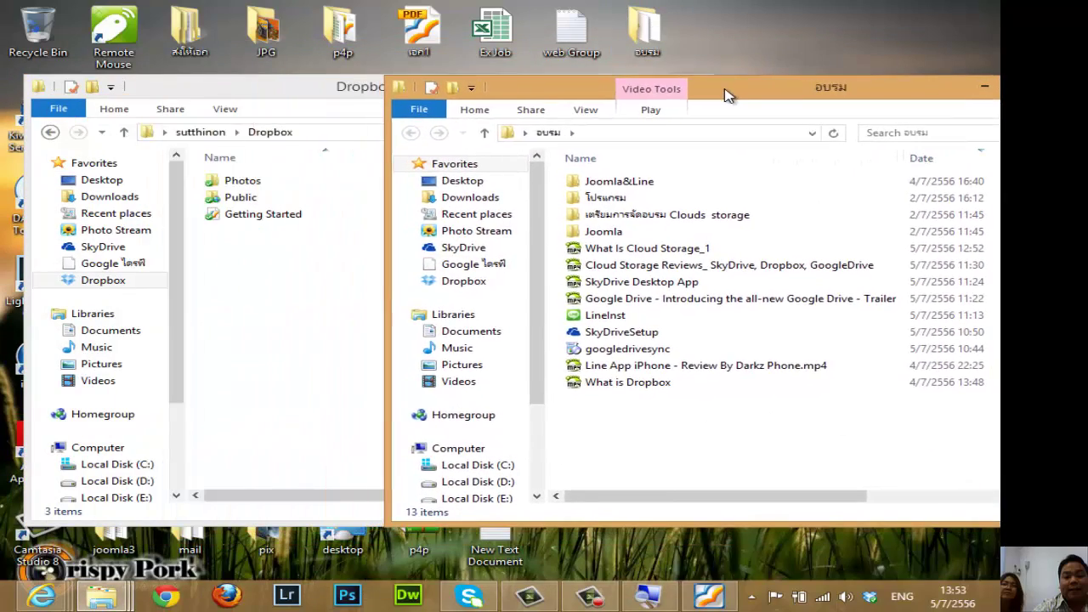
double_click(630, 217)
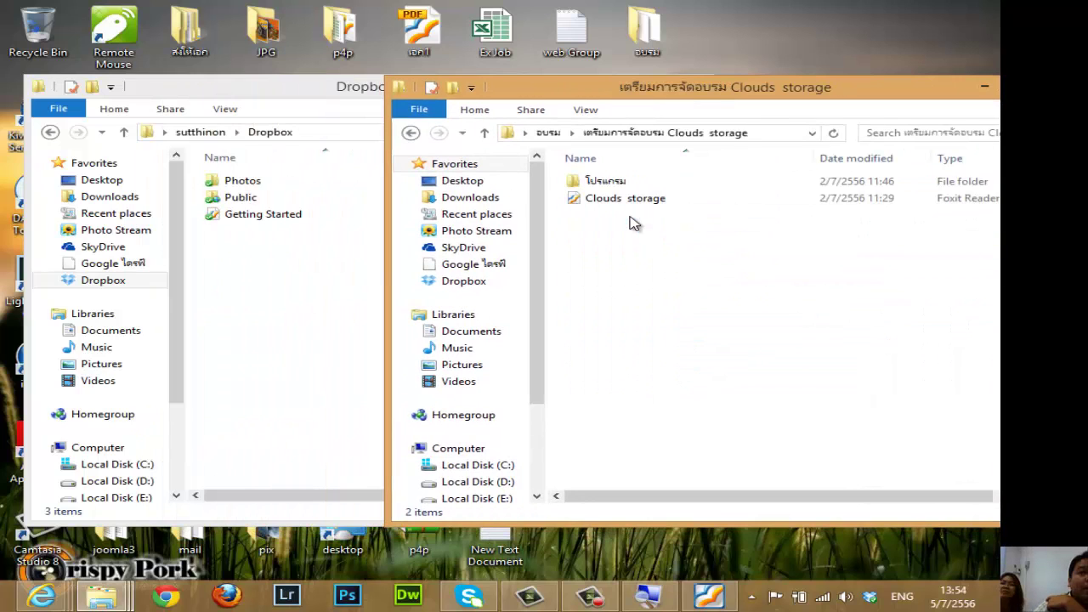
click(628, 205)
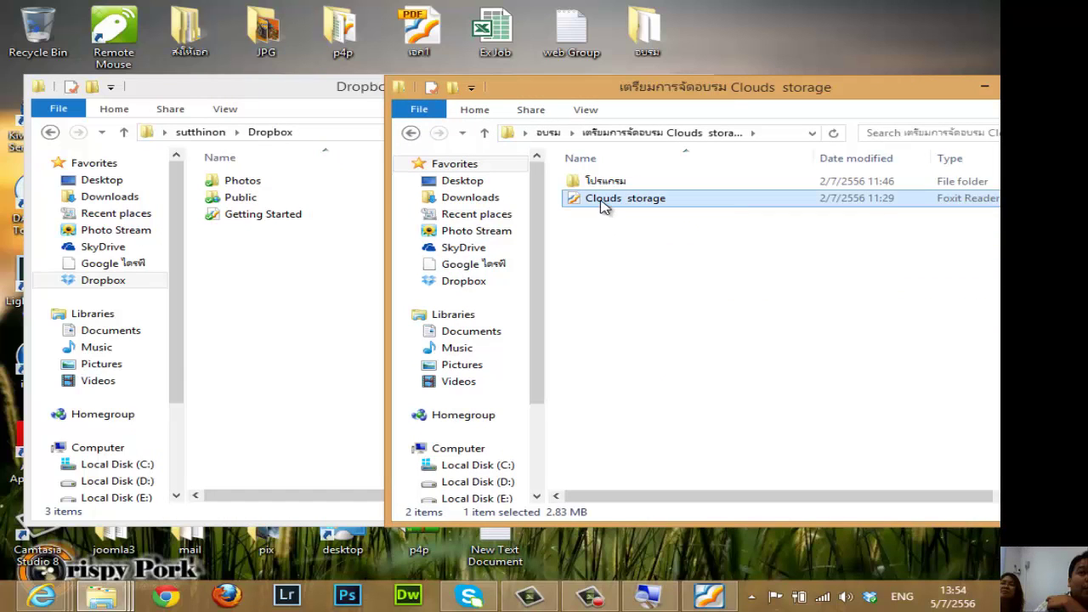
drag(600, 204, 288, 340)
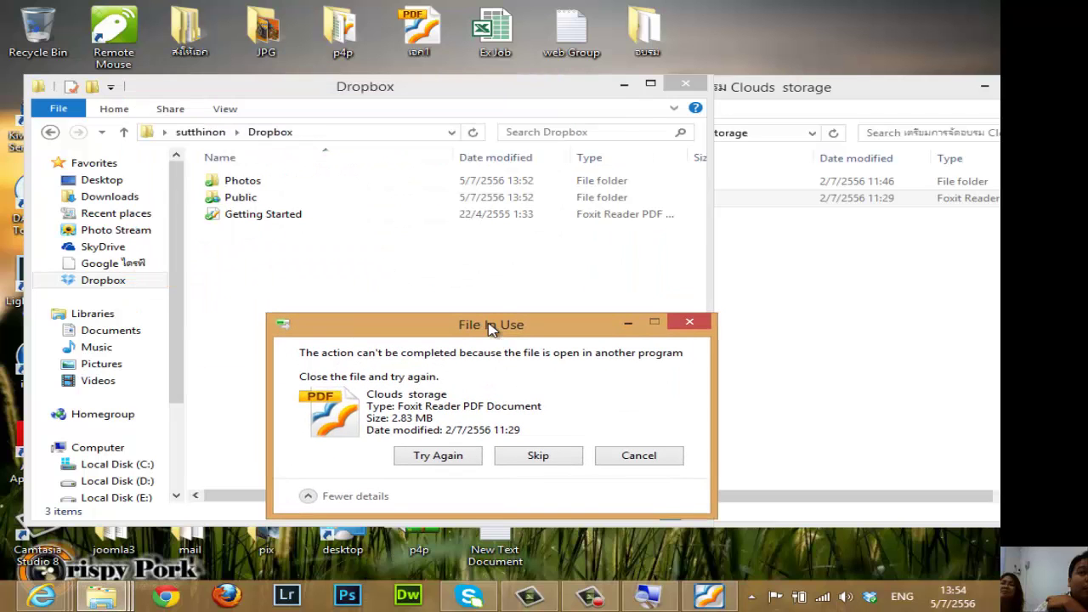
click(374, 350)
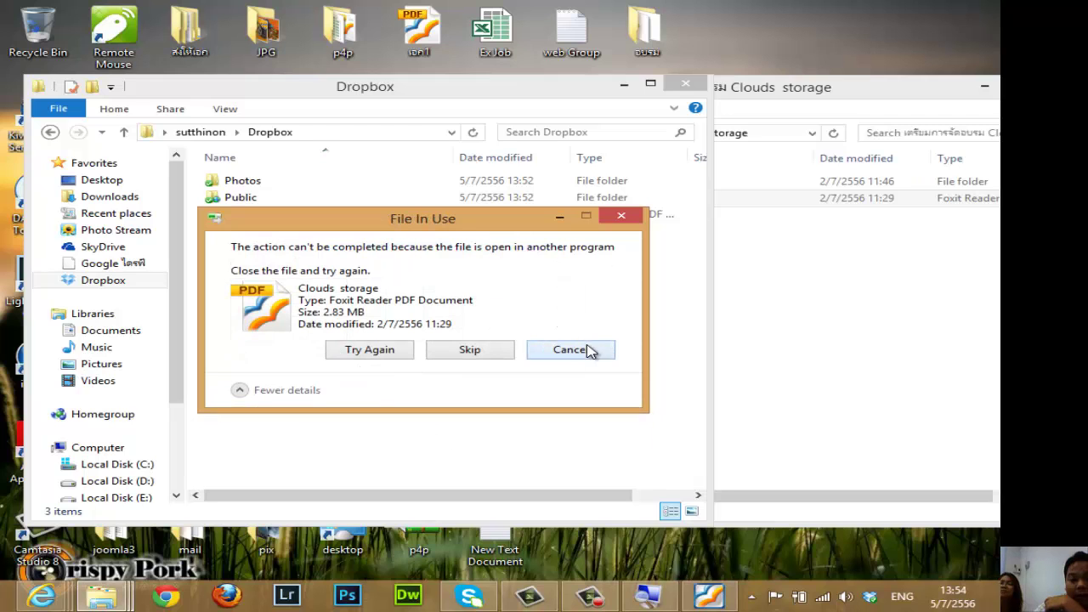
click(589, 351)
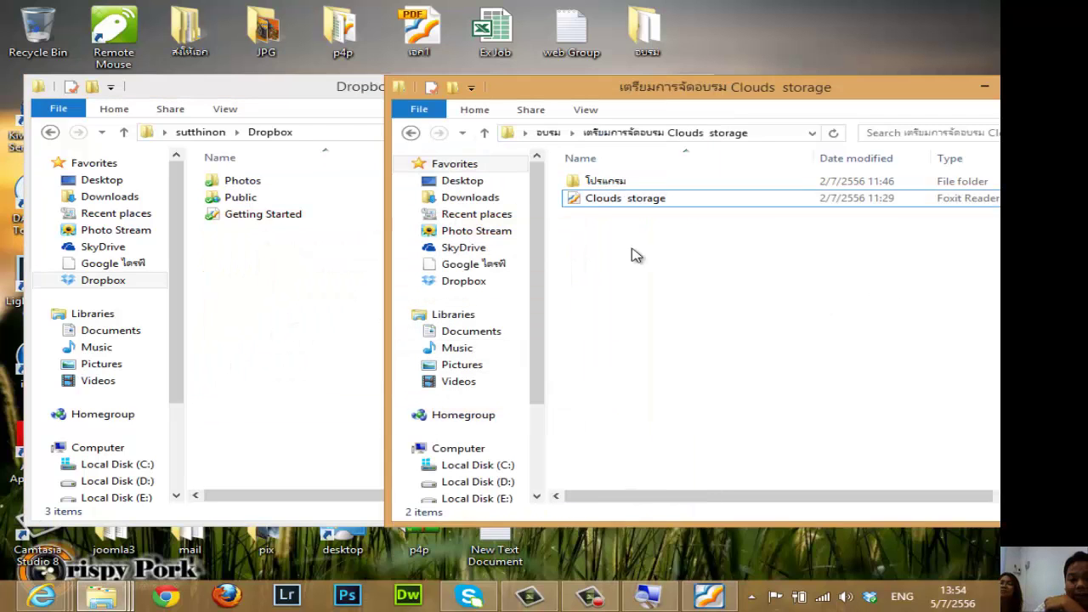
Move the Line App installation PDF from Joomla&Line into Dropbox, then minimize the Dropbox window.
click(481, 134)
click(640, 187)
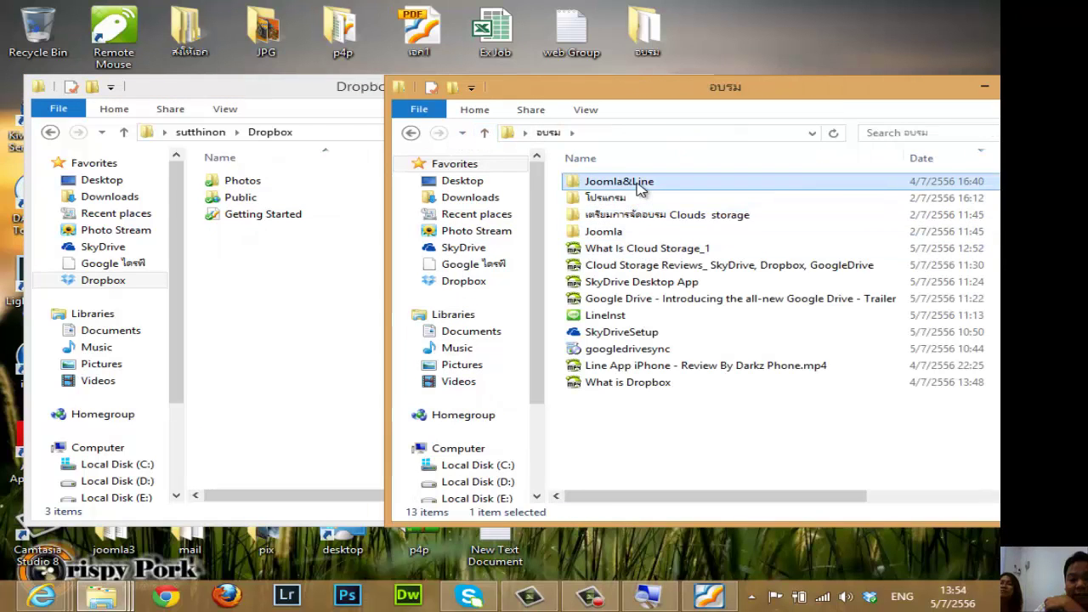
double_click(640, 184)
click(661, 218)
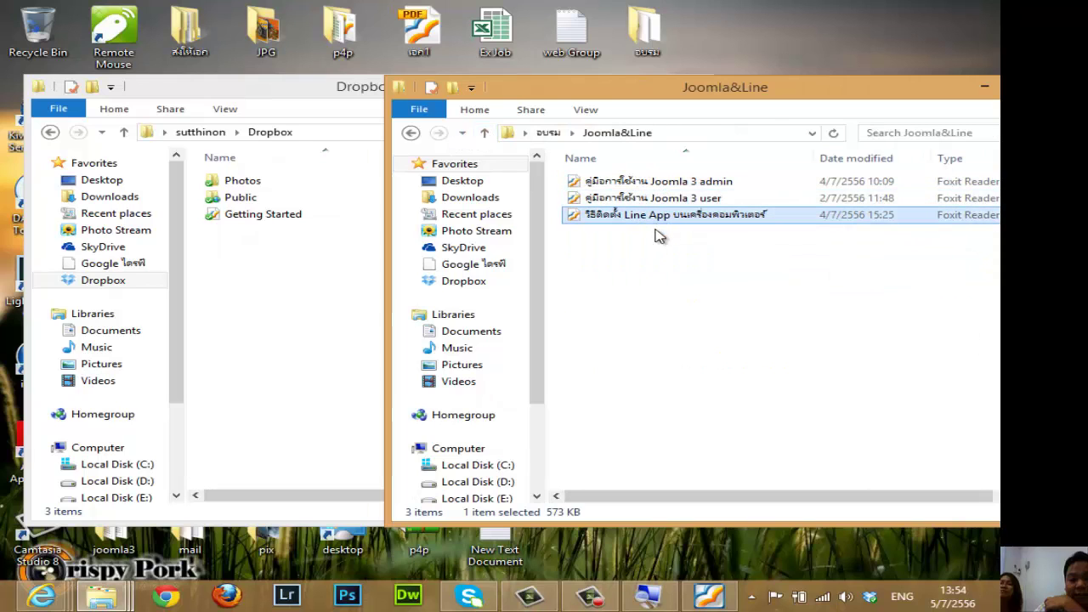
drag(653, 226, 311, 318)
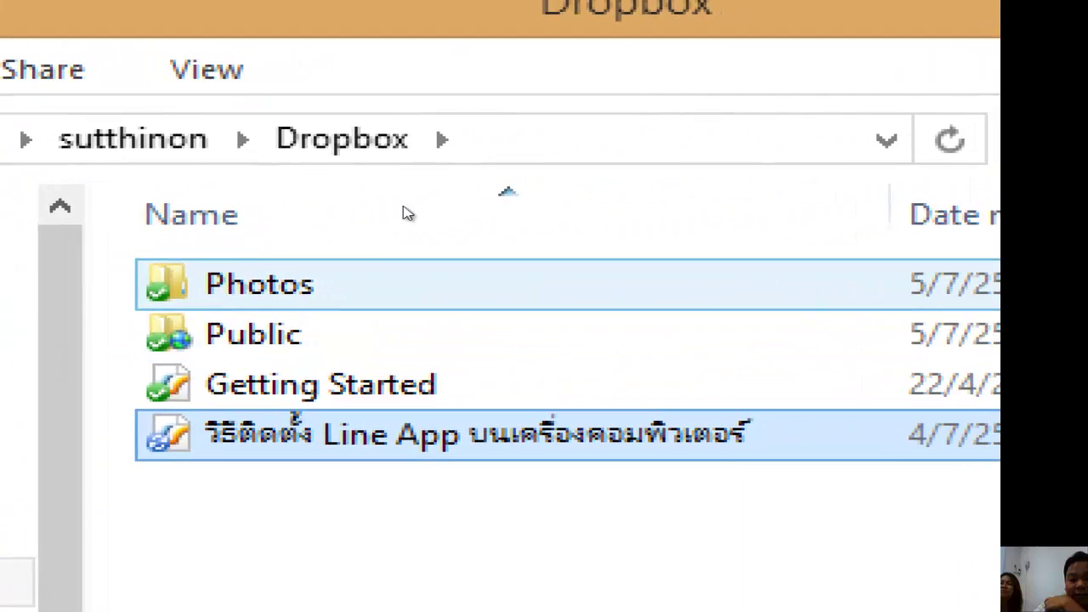
click(340, 273)
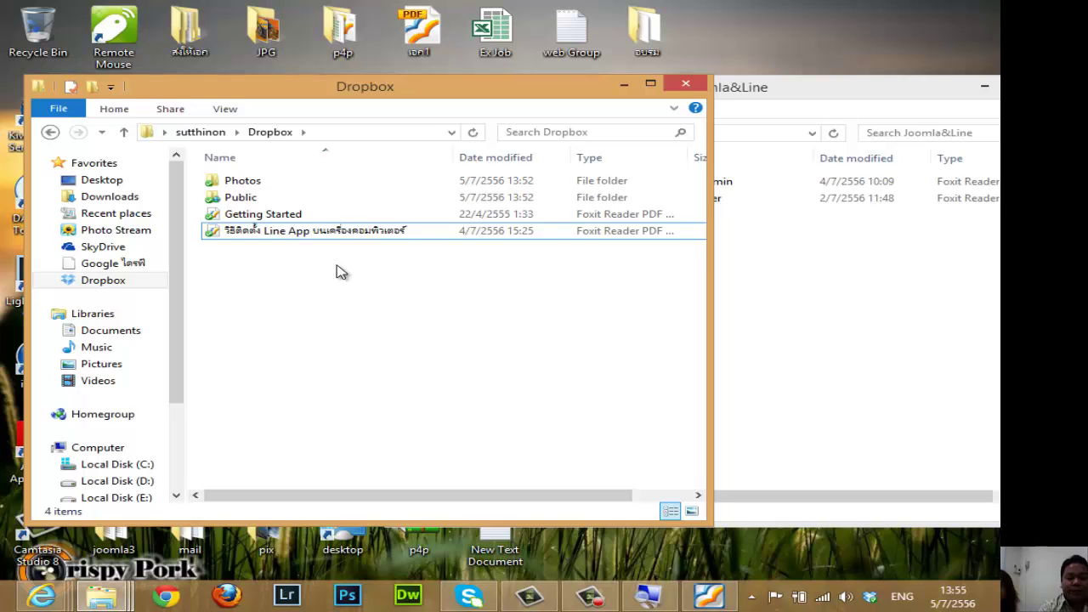
click(624, 85)
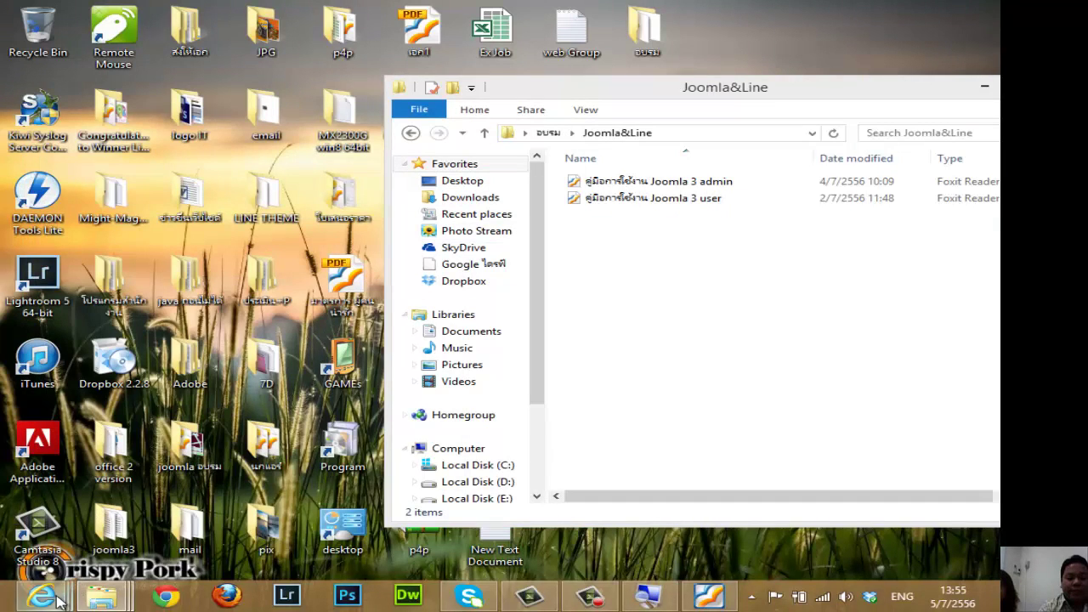
mouse_move(41, 595)
click(308, 540)
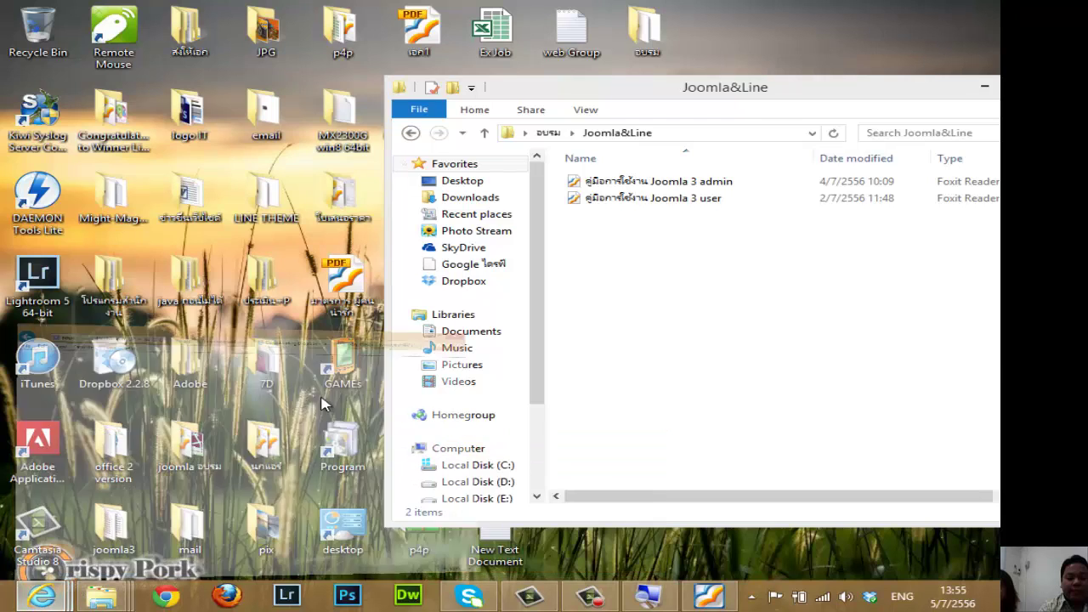
click(206, 33)
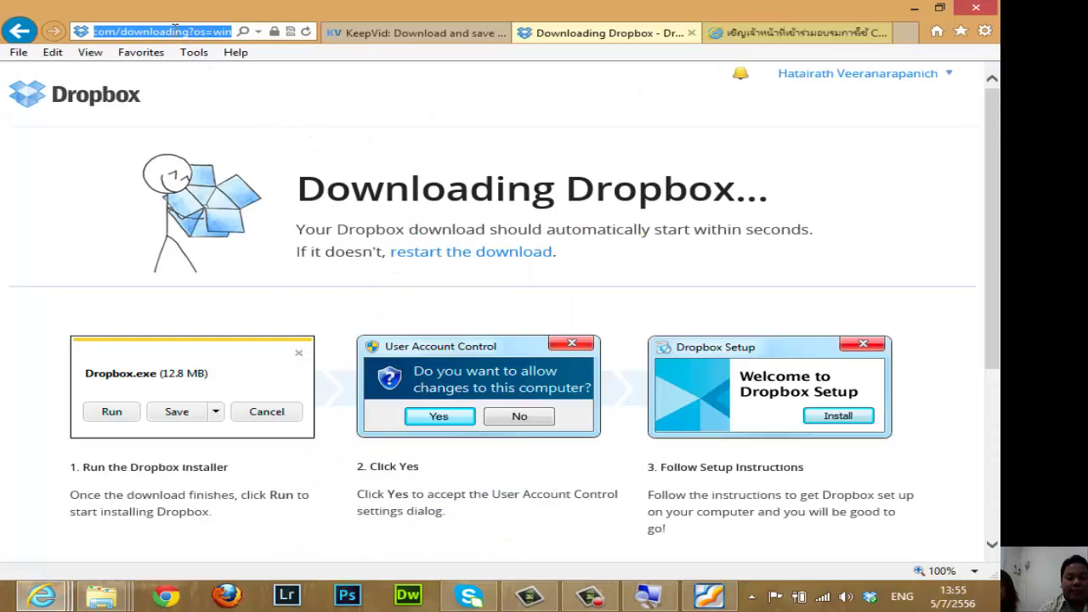
text(www.dropbox.com/)
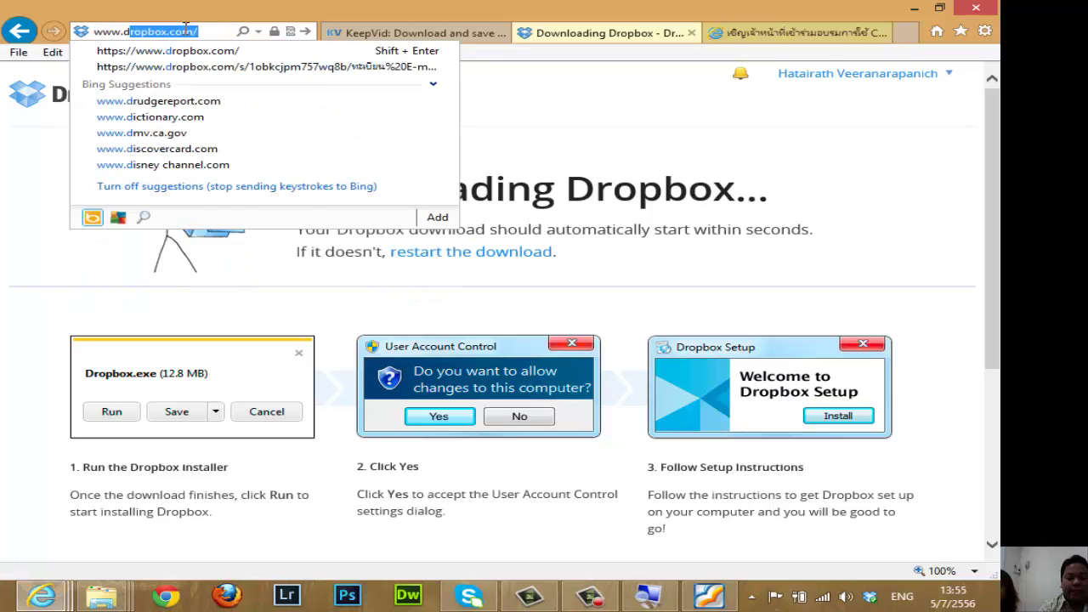
key(Return)
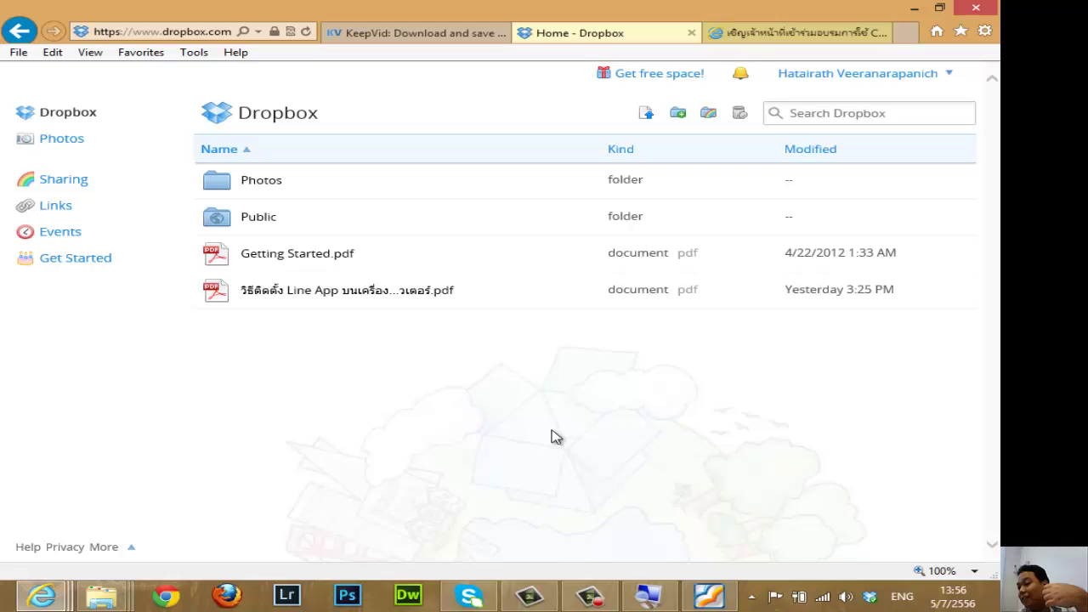
click(914, 7)
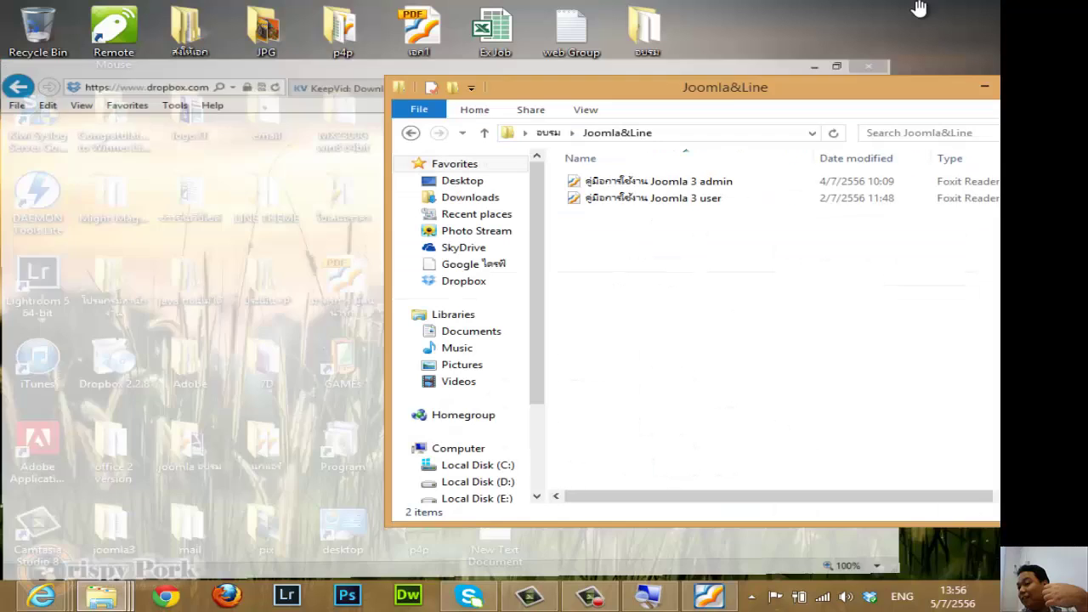
Close the Joomla&Line window and open the logo IT folder.
drag(884, 90, 830, 83)
click(818, 58)
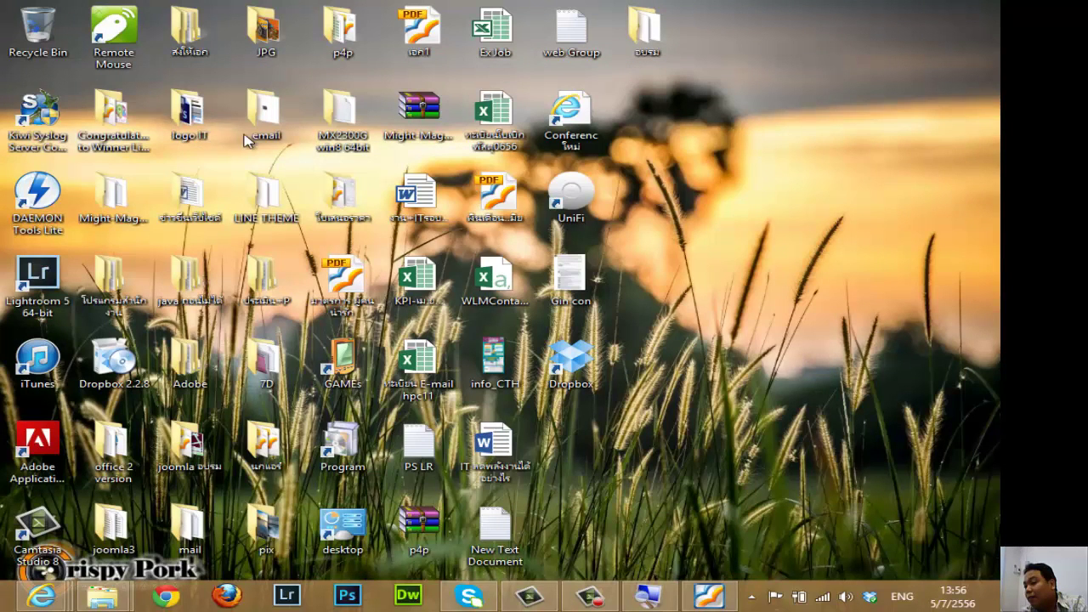
double_click(204, 115)
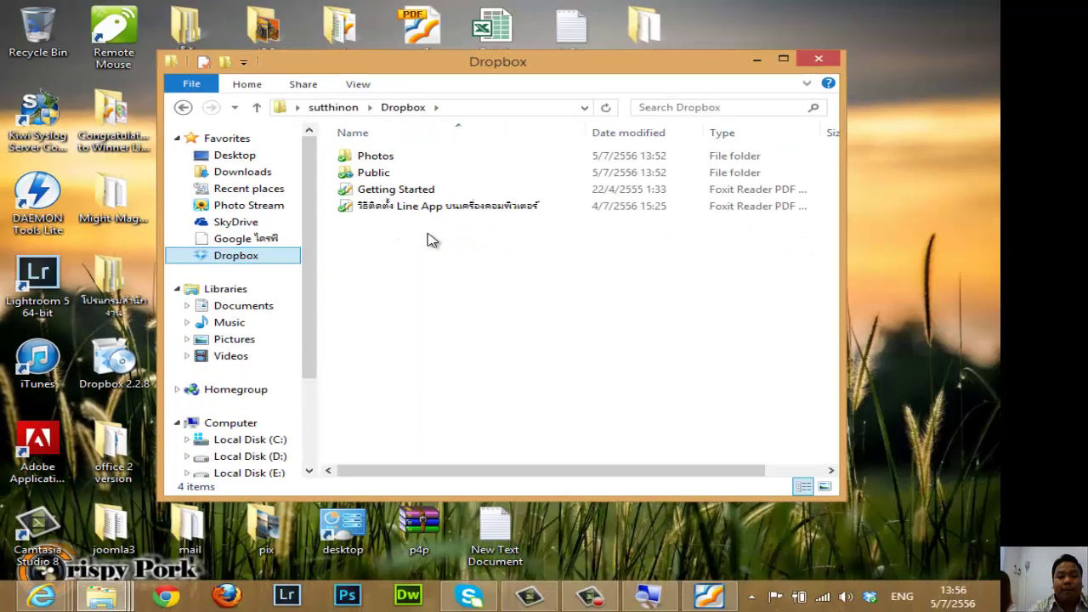
Copy the Ex Job spreadsheet into the Dropbox folder and check its file list.
drag(653, 71, 595, 113)
drag(495, 34, 408, 369)
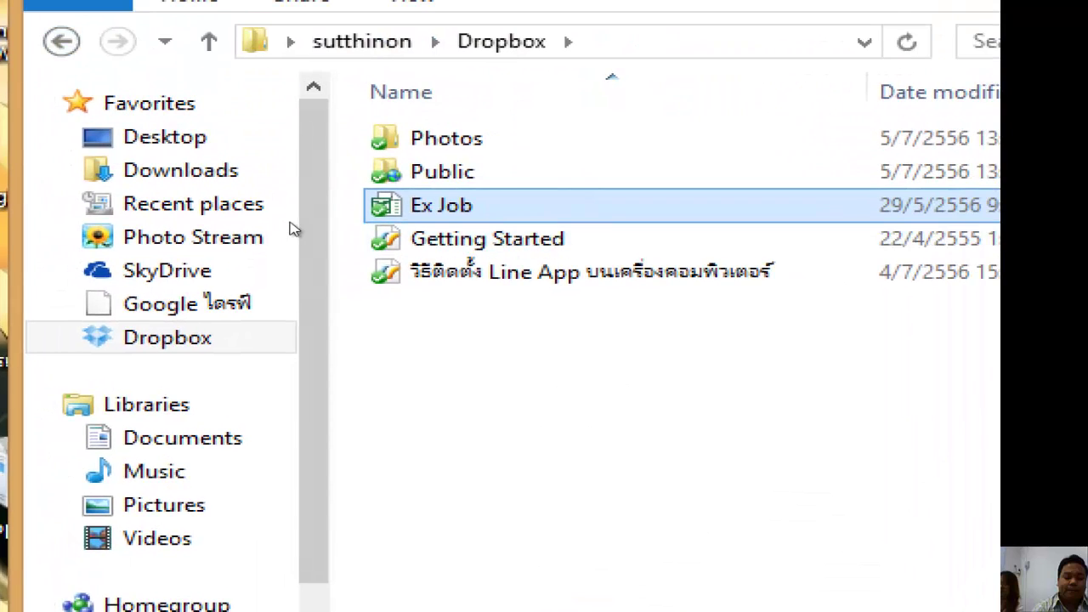
key(Down)
key(Down)
key(Up)
key(Up)
key(Down)
click(349, 366)
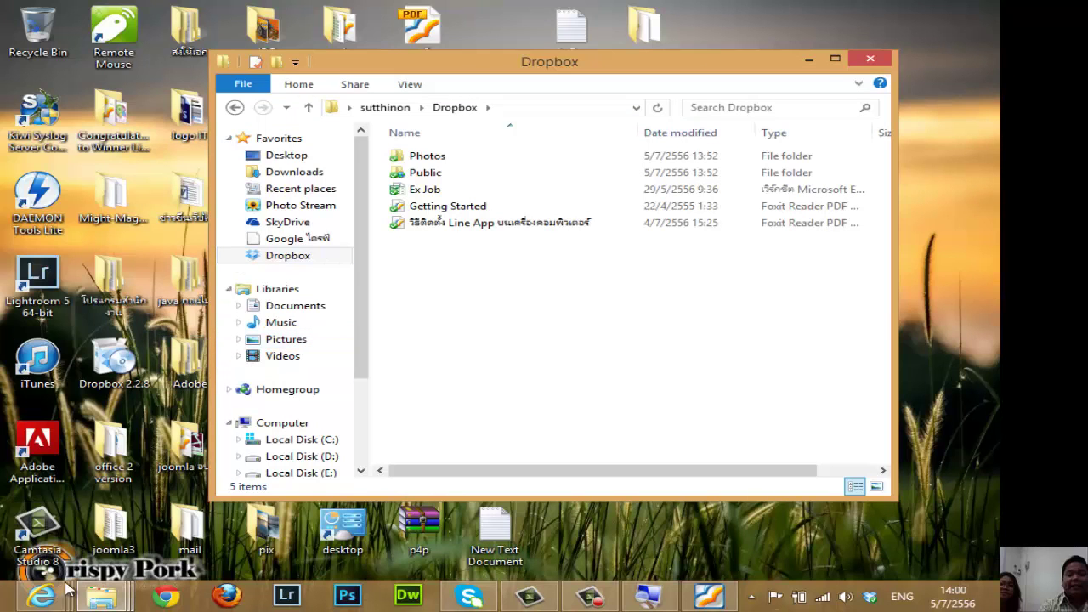
Switch to the Dropbox web page, refresh the file list to find Ex Job.xls, and try opening it.
mouse_move(68, 586)
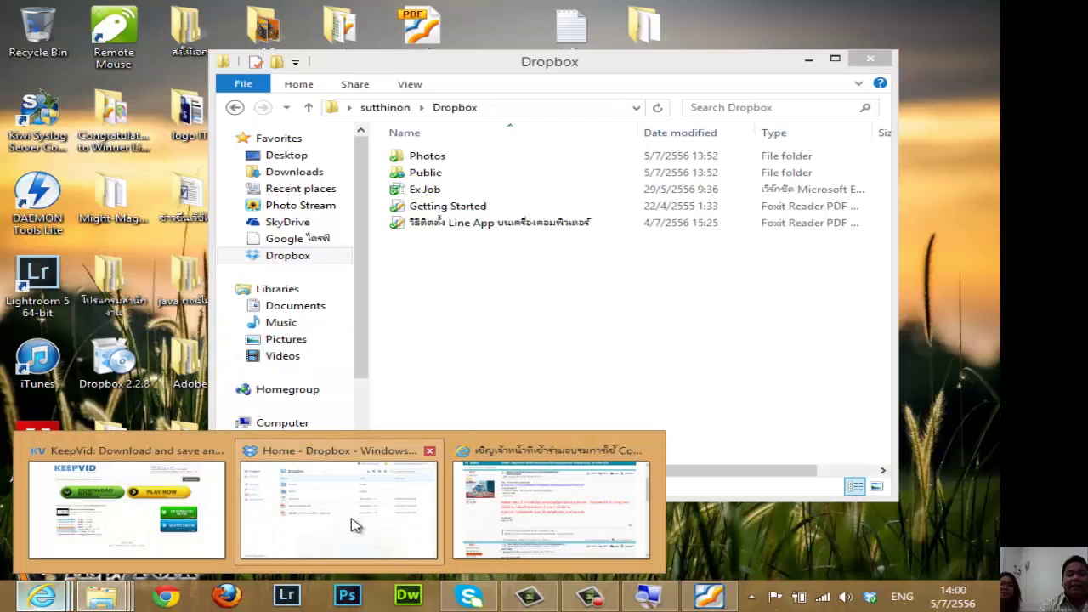
click(354, 525)
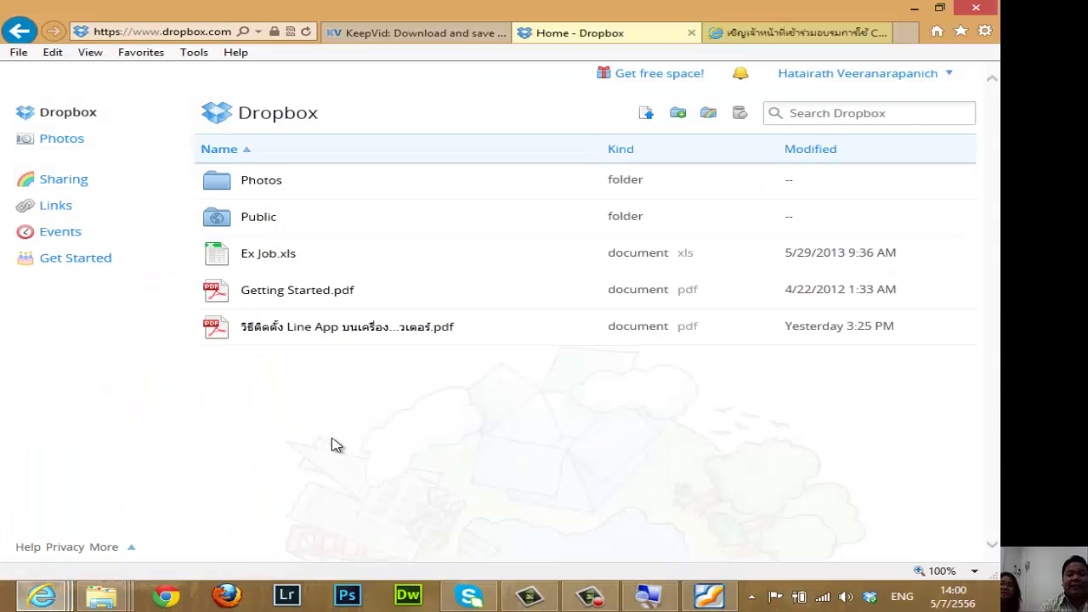
click(75, 119)
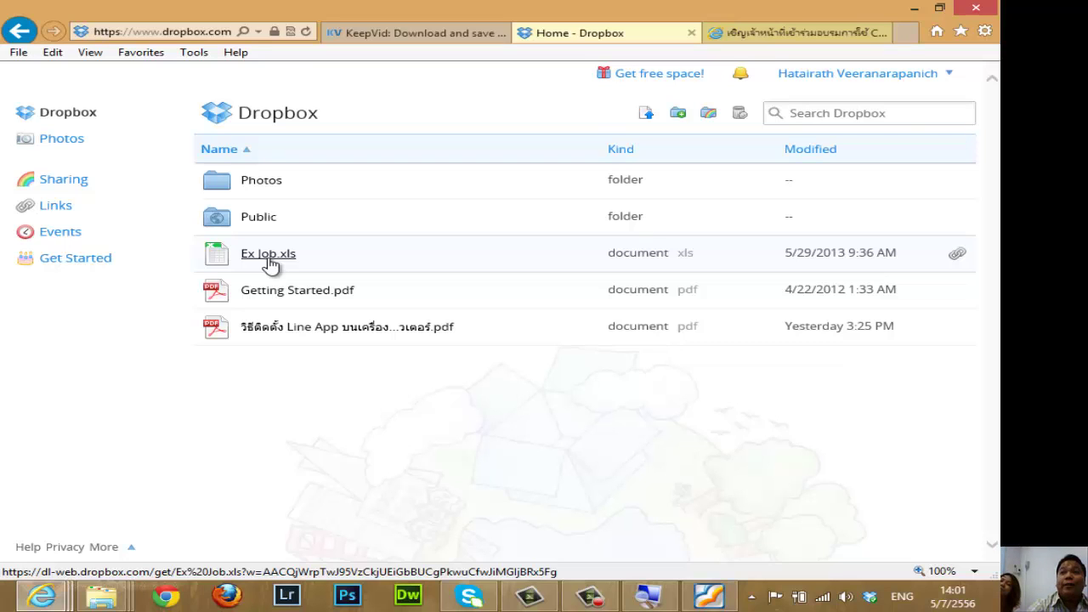
click(269, 263)
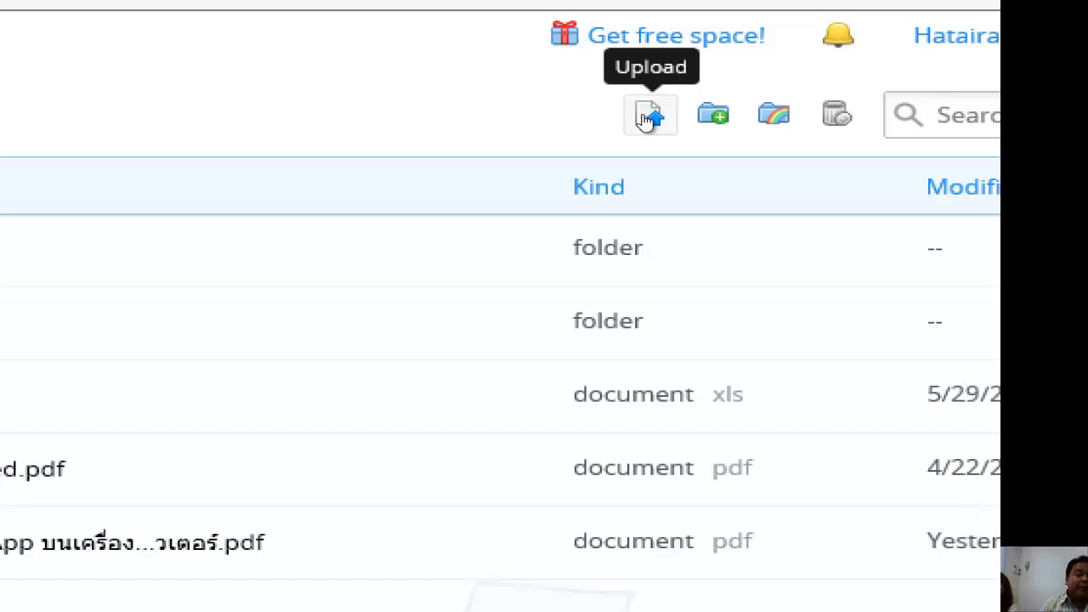
Open Dropbox's Upload dialog, cancel it, and open it again.
click(646, 117)
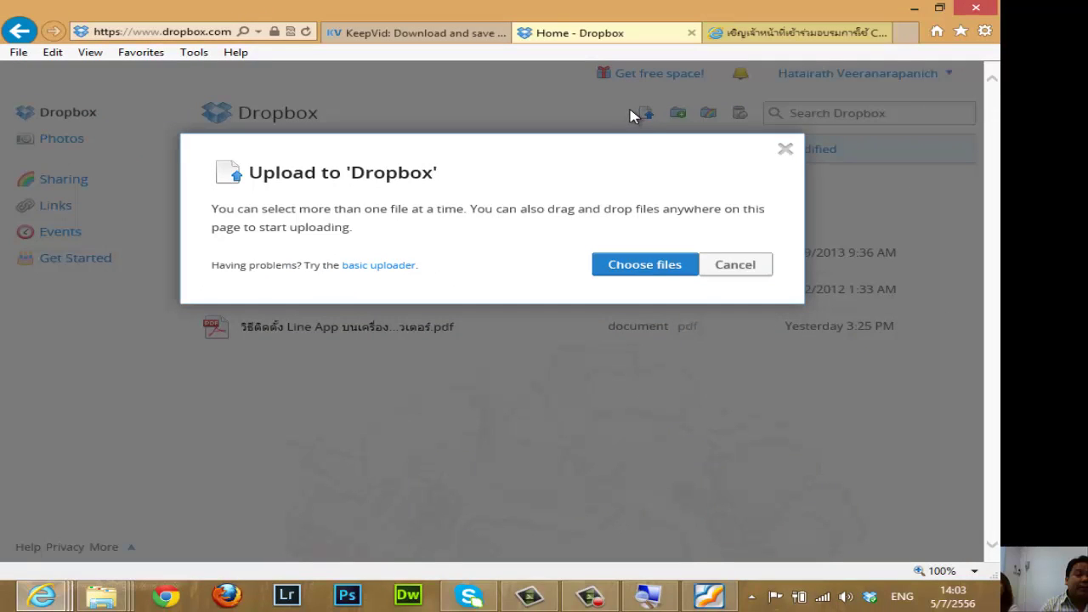
click(737, 267)
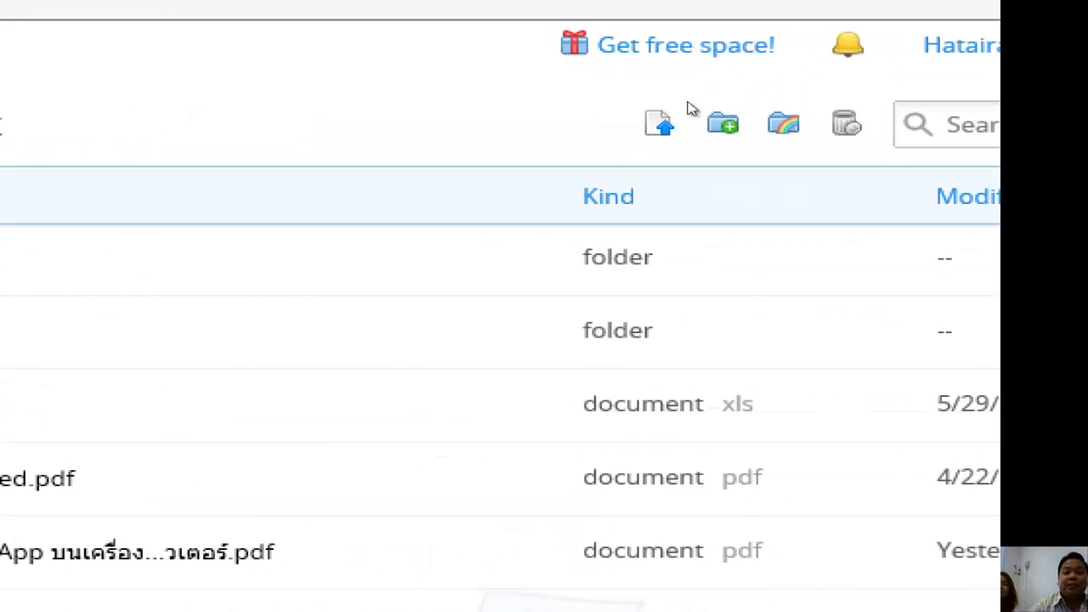
click(646, 122)
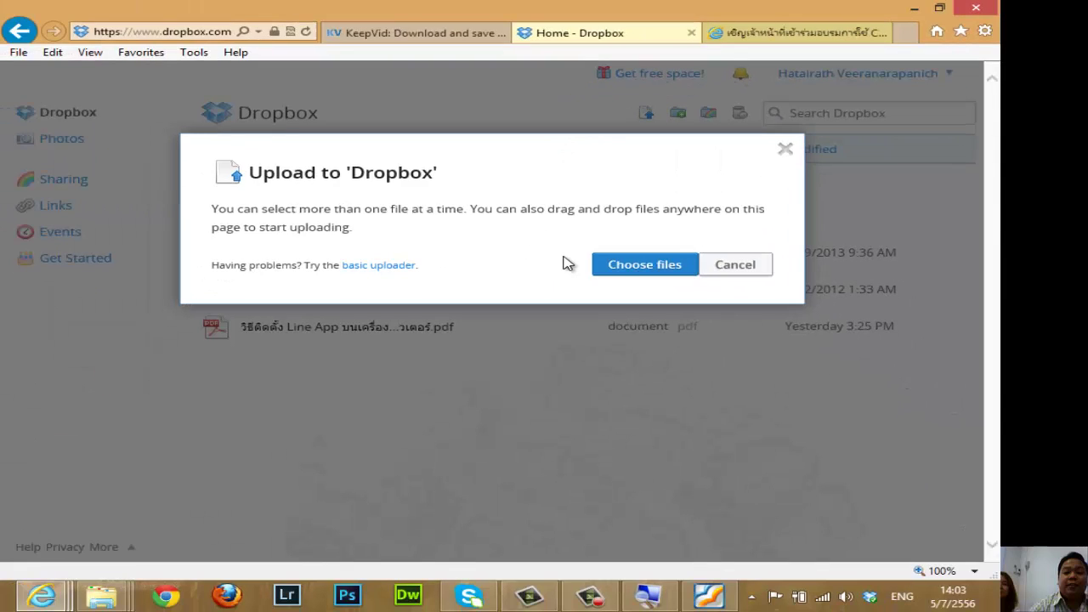
Upload ทะเบียน E-mail hpc11.xls from the Desktop mail folder to Dropbox and finish with Done.
click(644, 267)
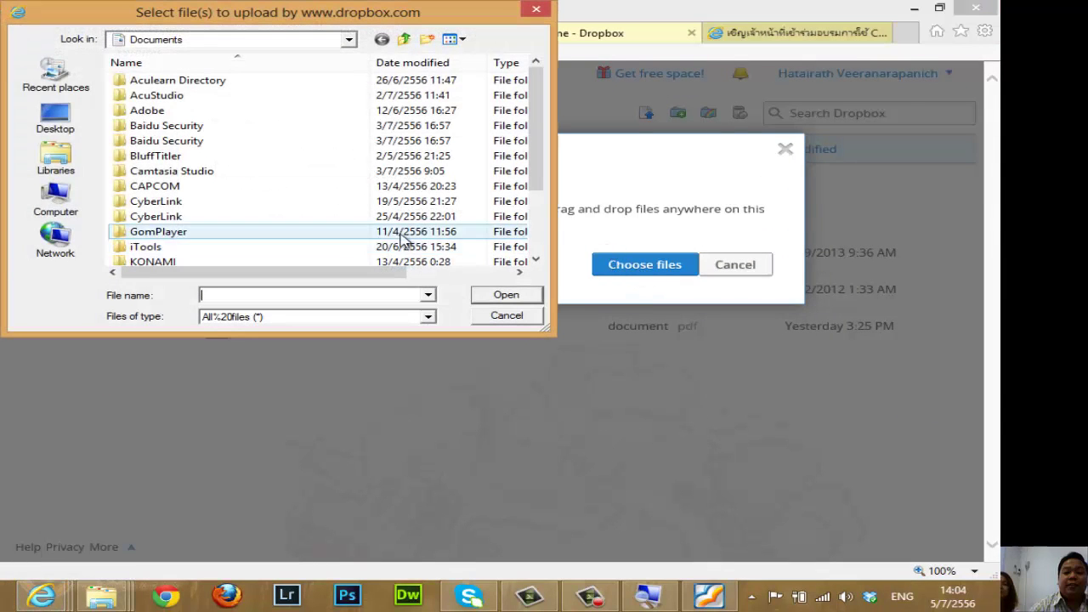
click(54, 123)
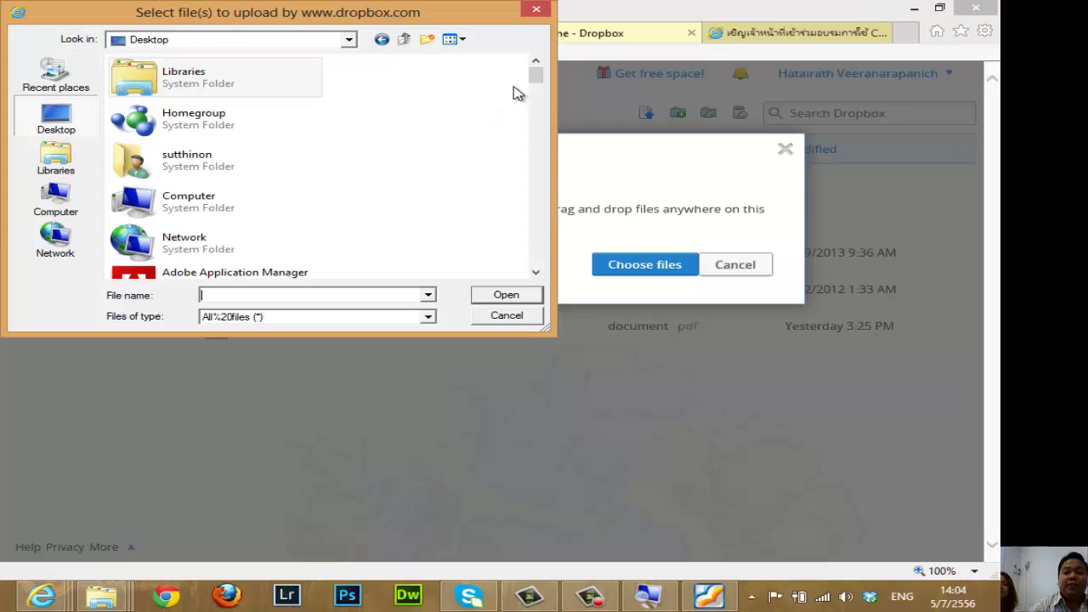
drag(536, 74, 538, 151)
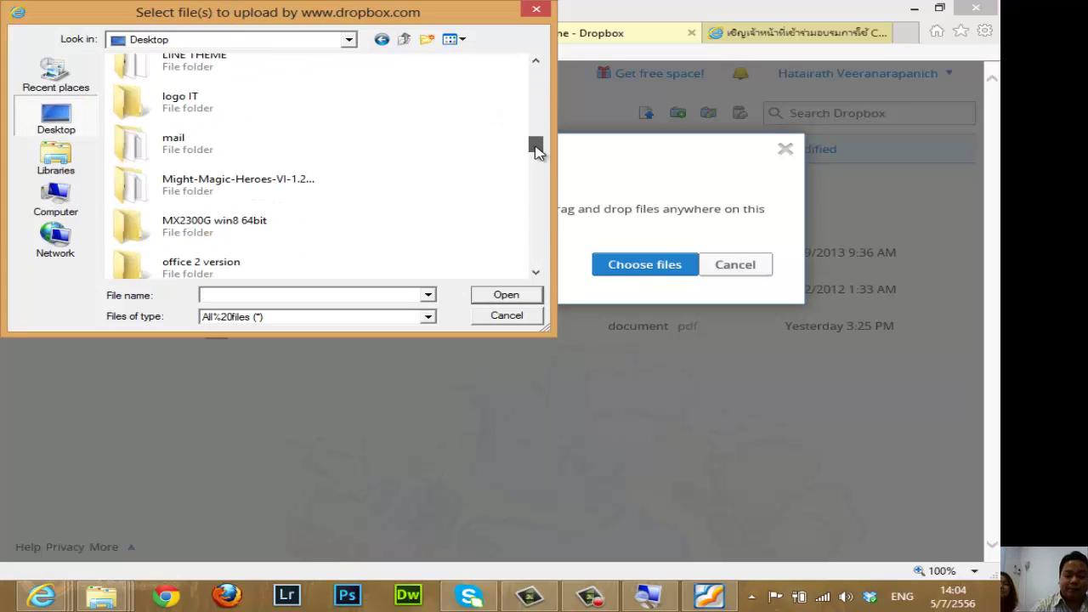
double_click(160, 151)
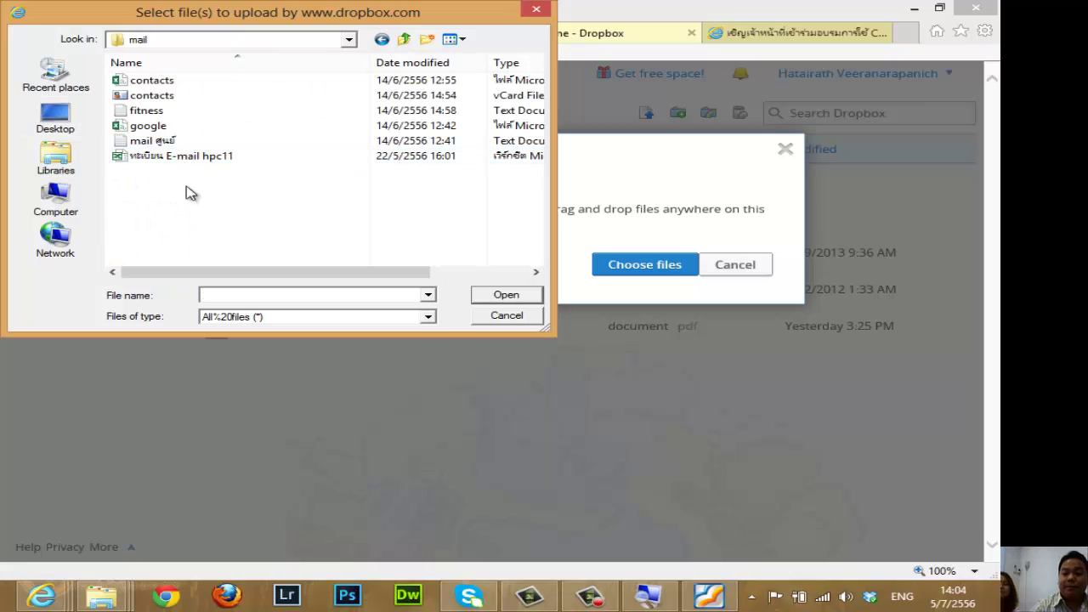
click(172, 158)
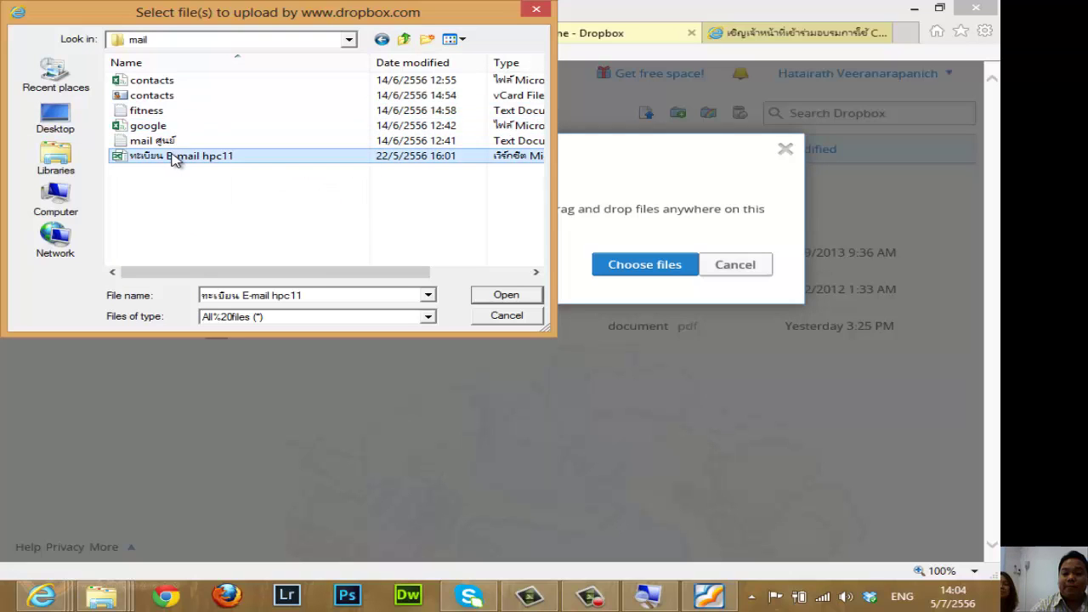
click(507, 296)
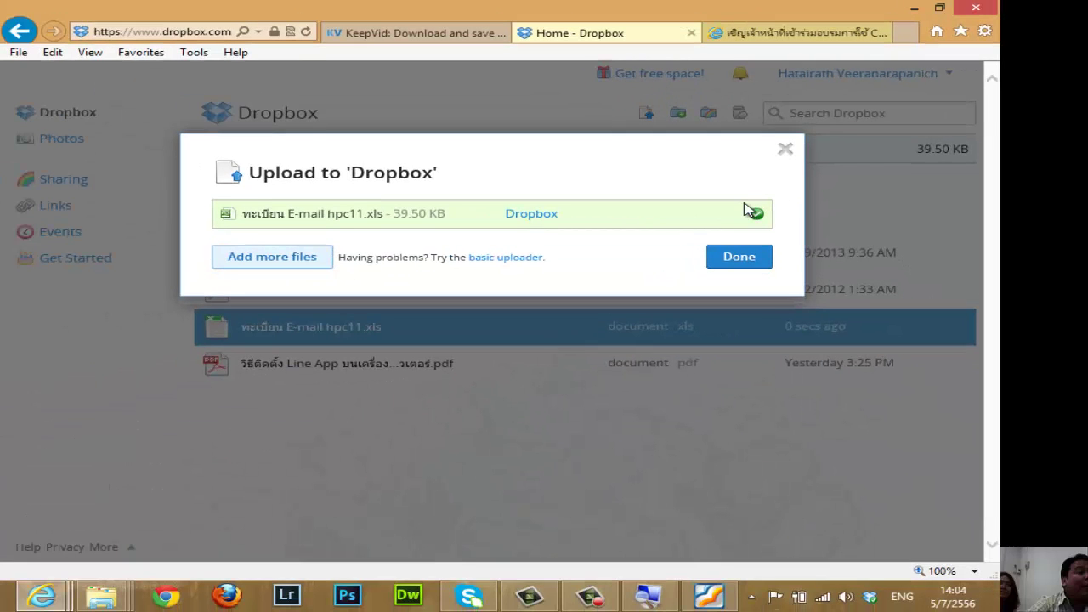
click(746, 262)
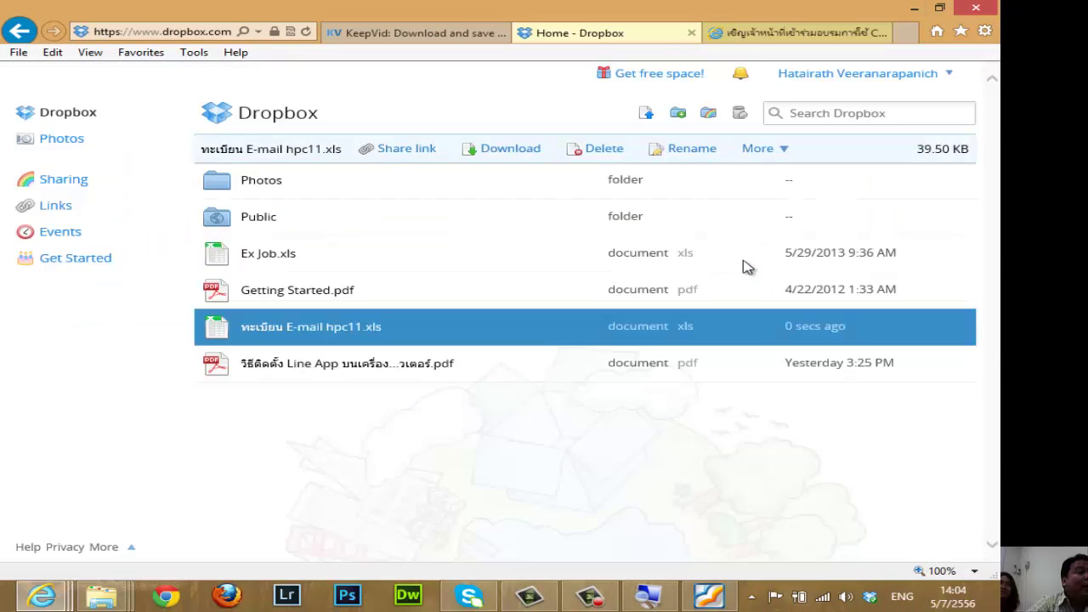
click(500, 452)
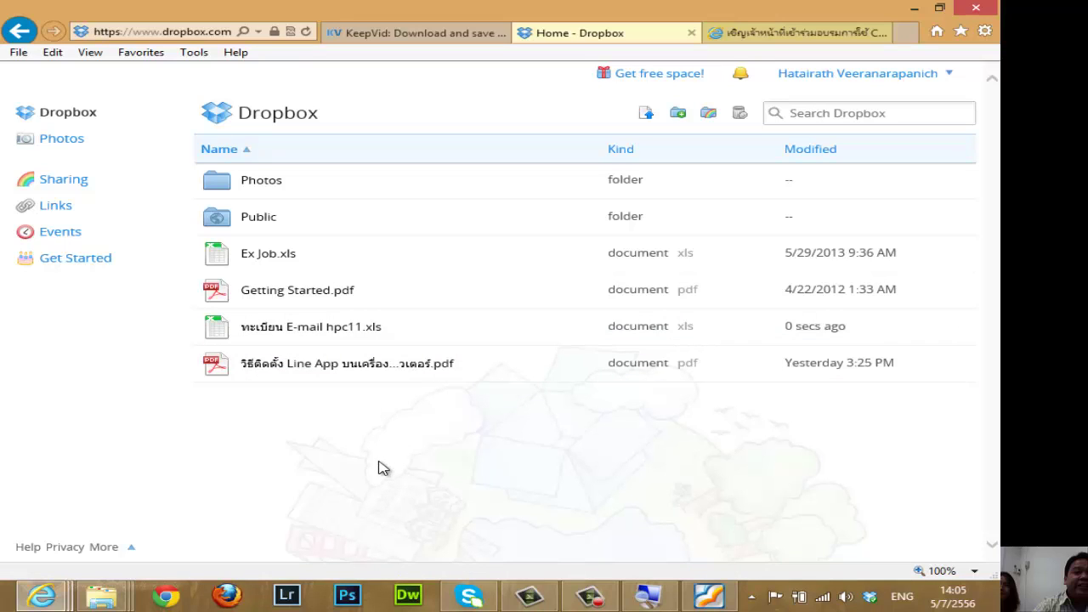
click(595, 604)
click(595, 603)
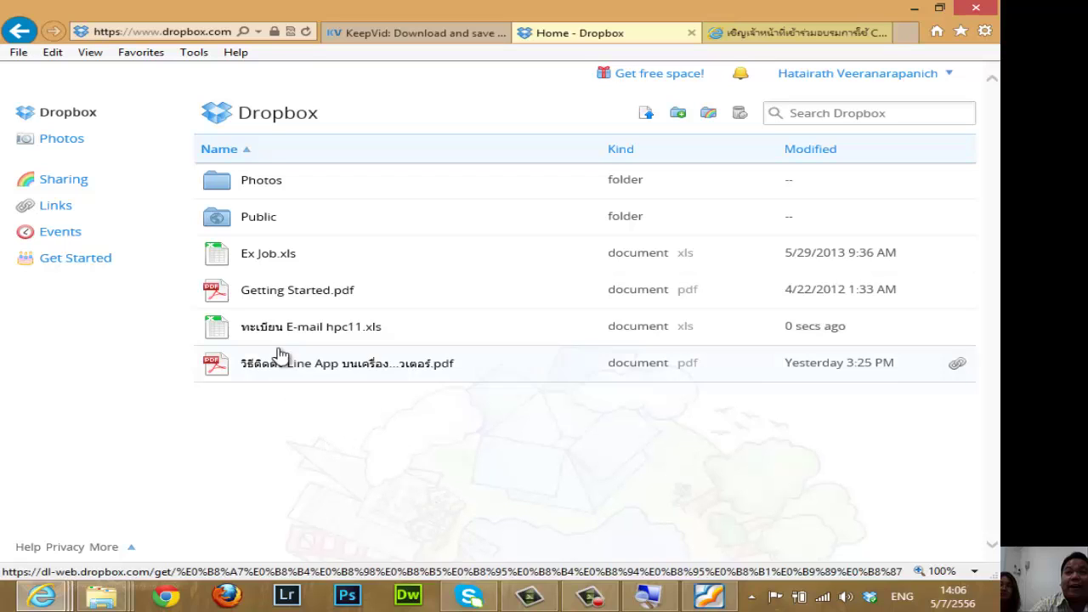
Download Ex Job.xls via Save as and store it on the Desktop as Ex Job33333.xls.
click(269, 255)
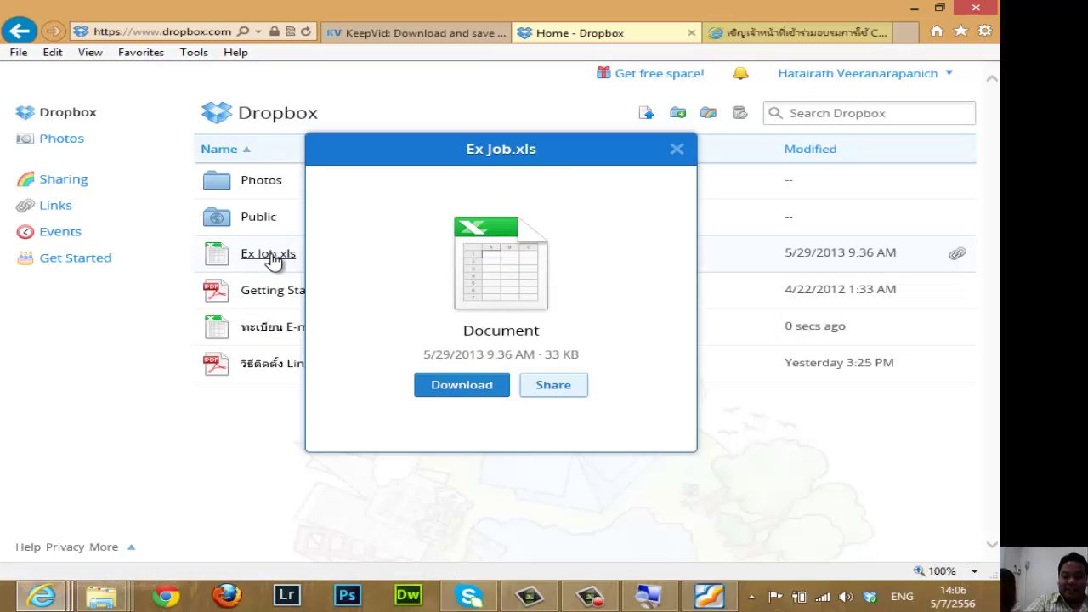
click(462, 390)
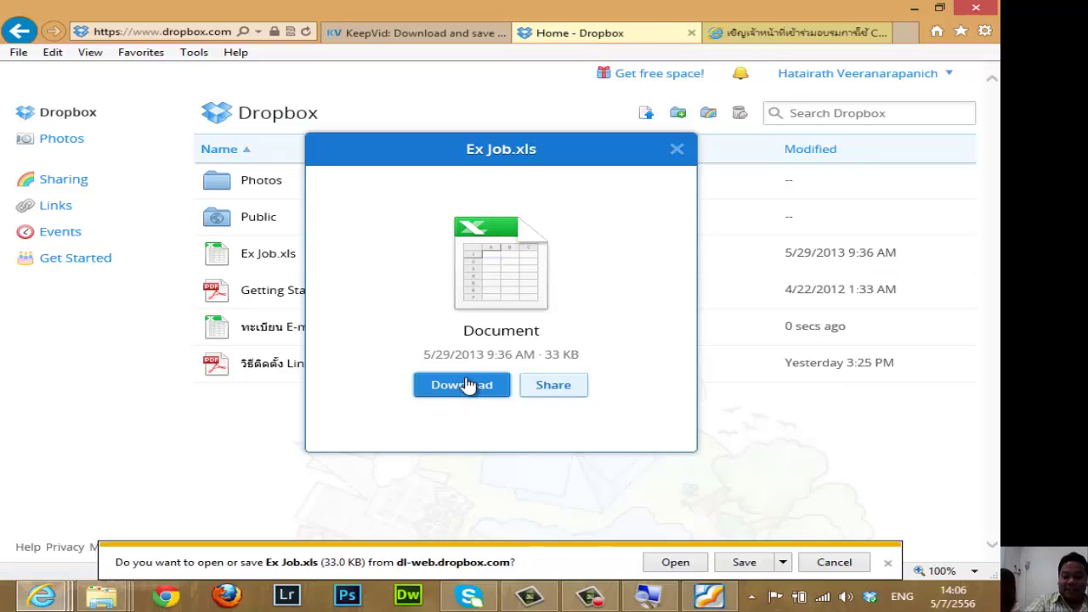
click(784, 563)
click(823, 542)
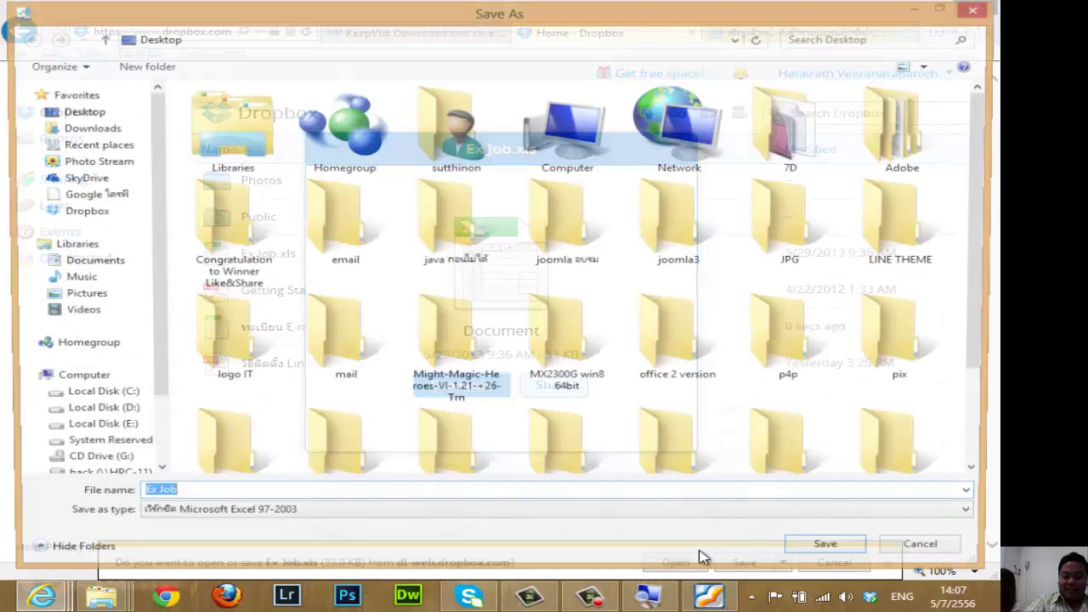
click(81, 111)
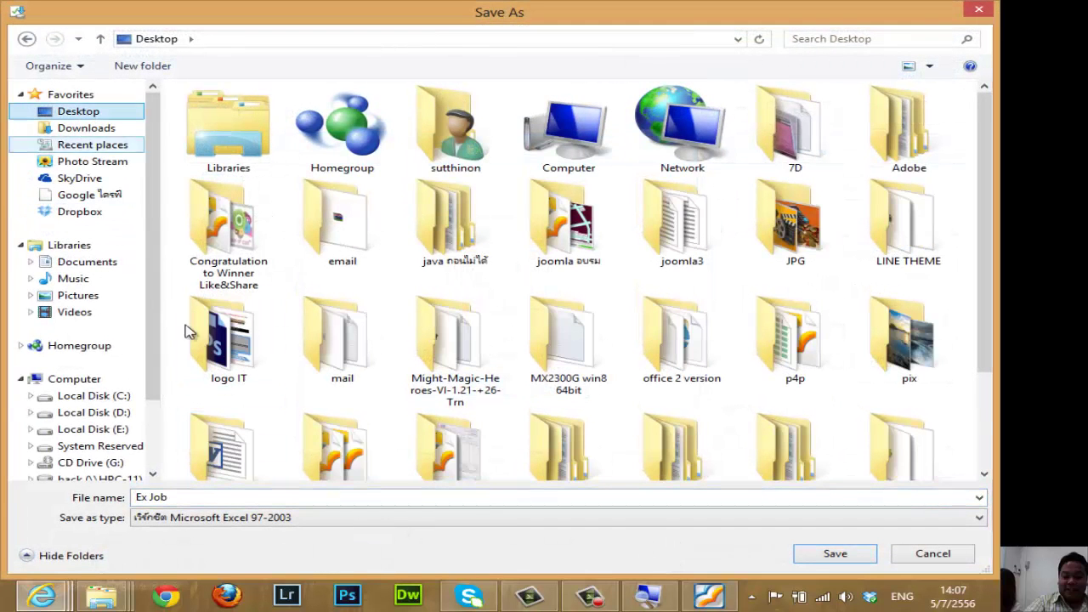
click(268, 497)
text(3)
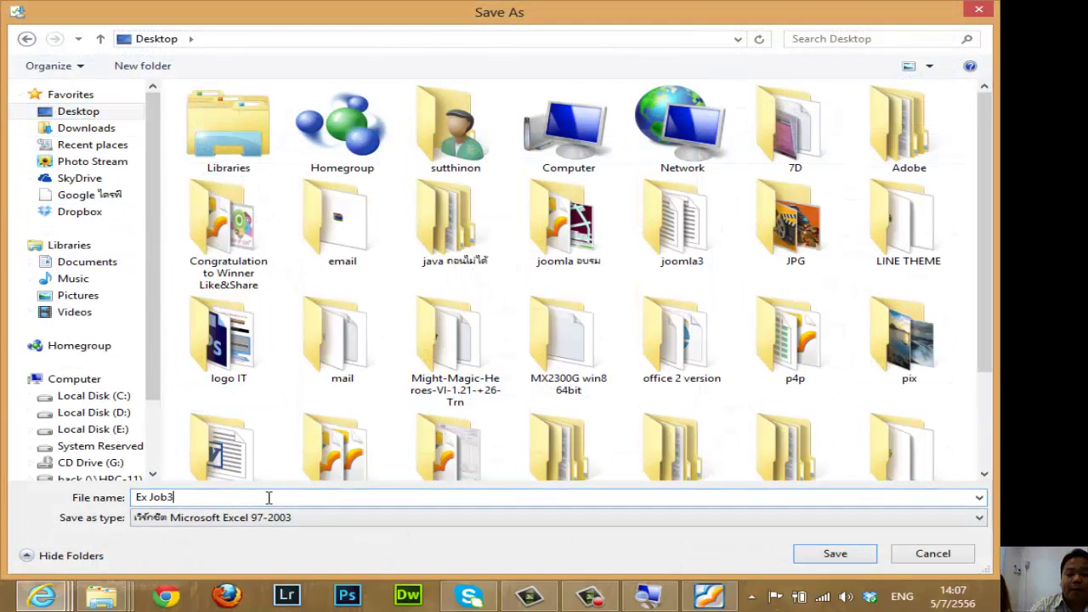
text(3333)
click(834, 554)
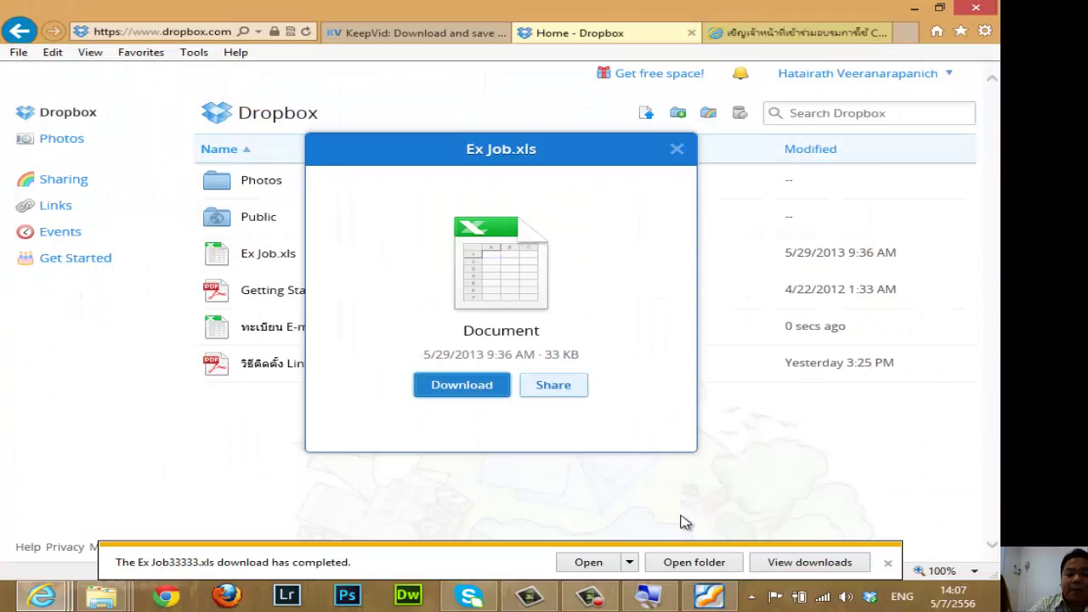
click(595, 563)
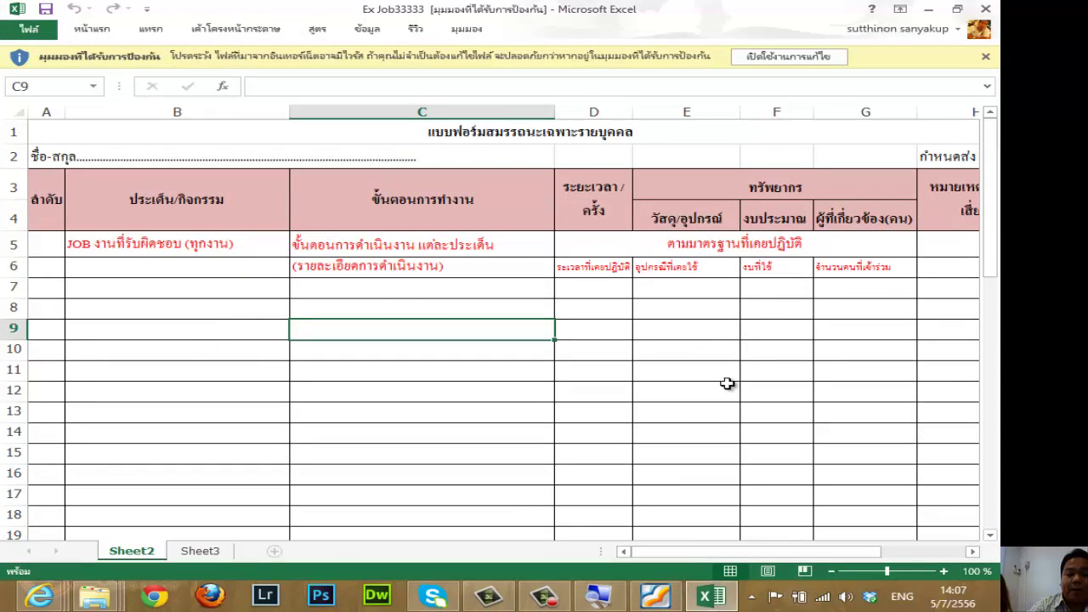
scroll(702, 338, down, 2)
scroll(692, 345, up, 2)
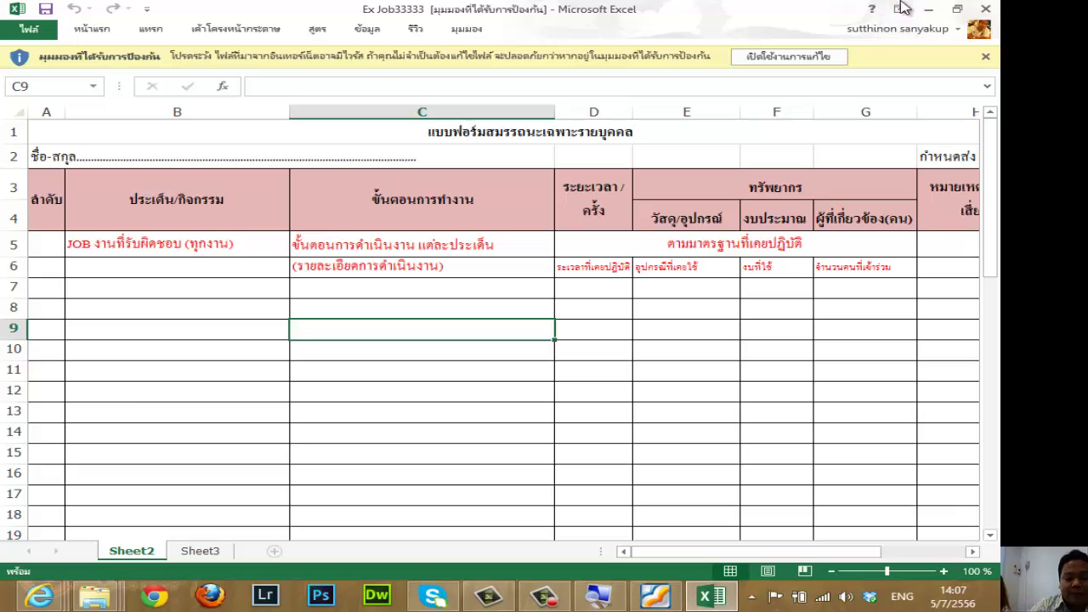
click(985, 8)
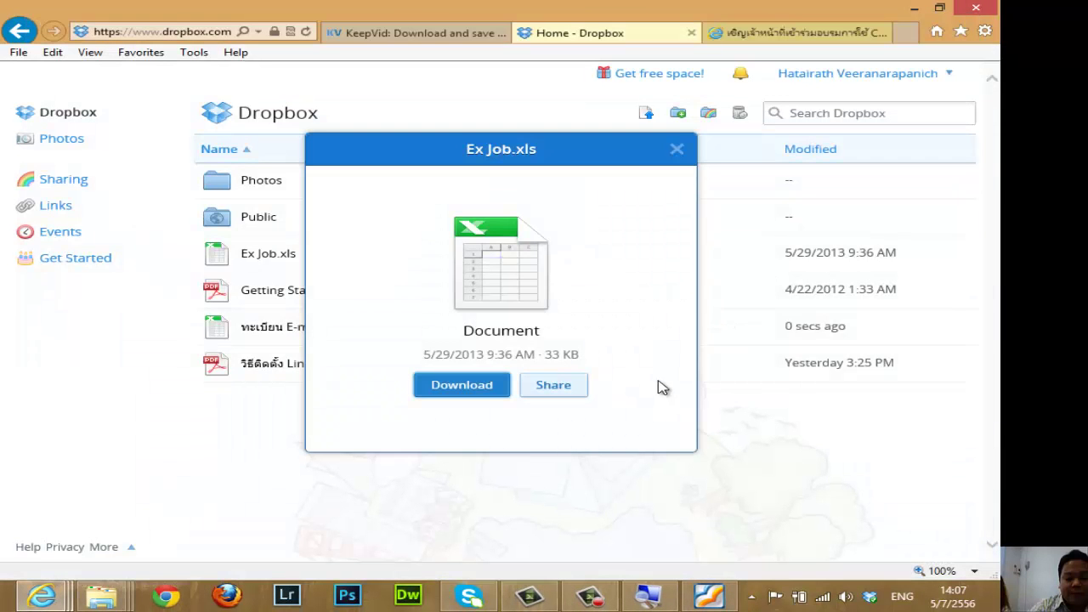
click(678, 153)
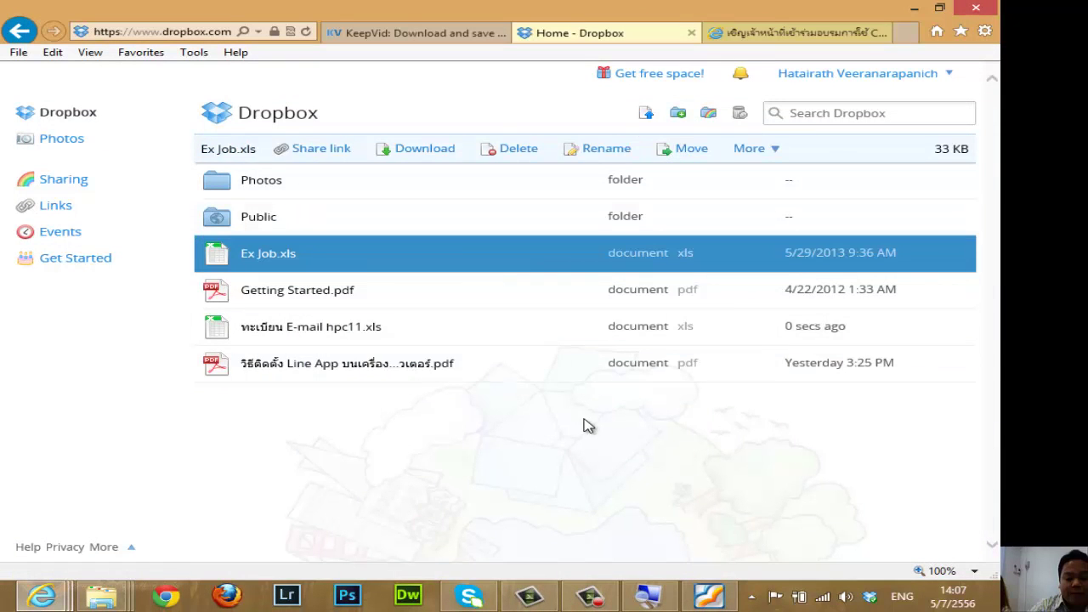
click(523, 459)
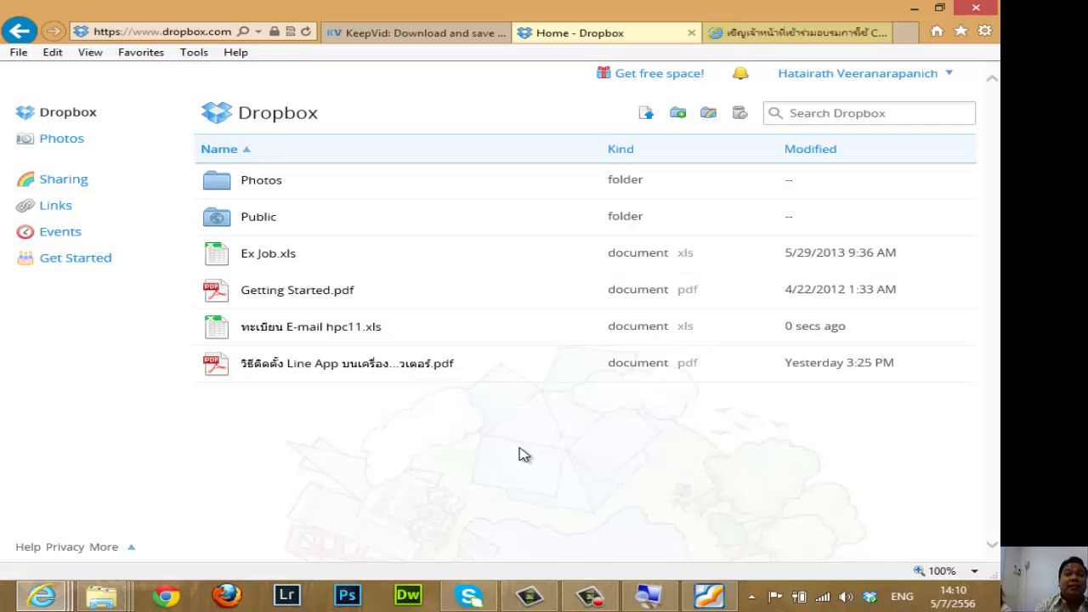
click(270, 256)
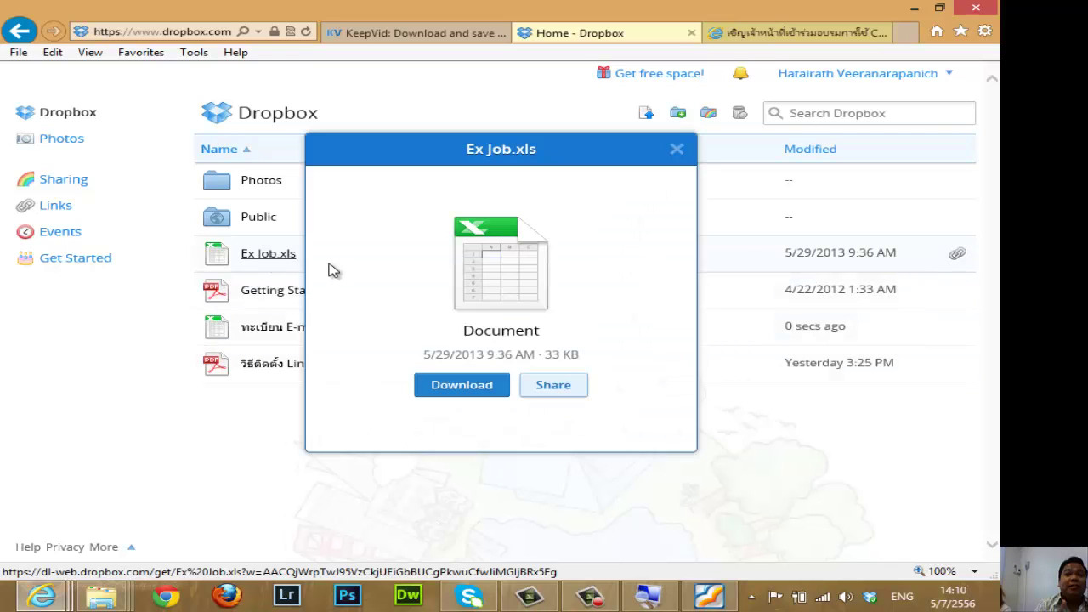
Start sharing Ex Job.xls and have Dropbox send a verification email to the account address.
click(554, 387)
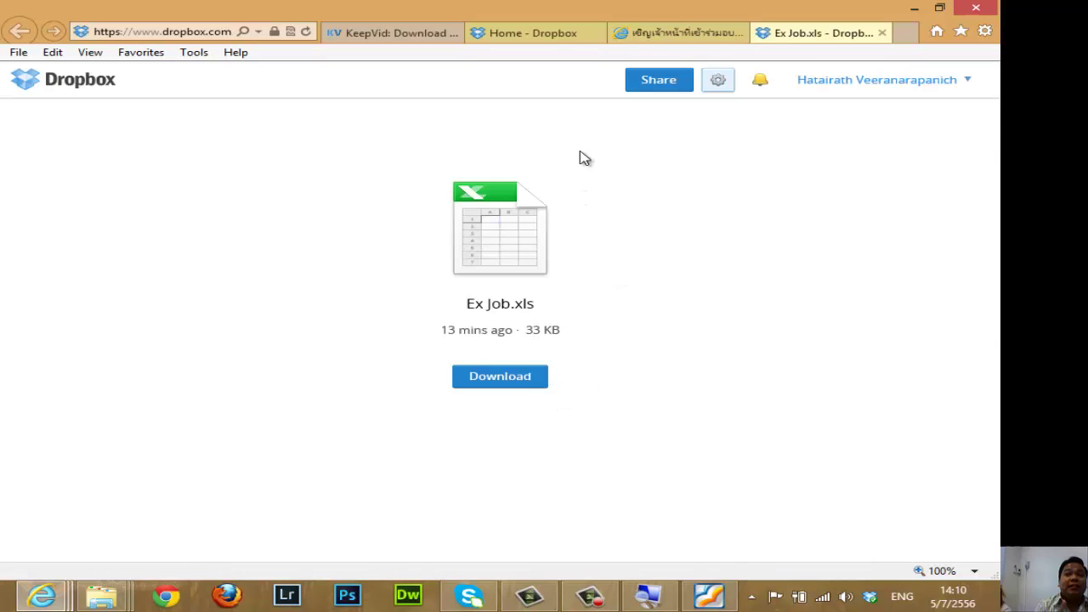
click(661, 85)
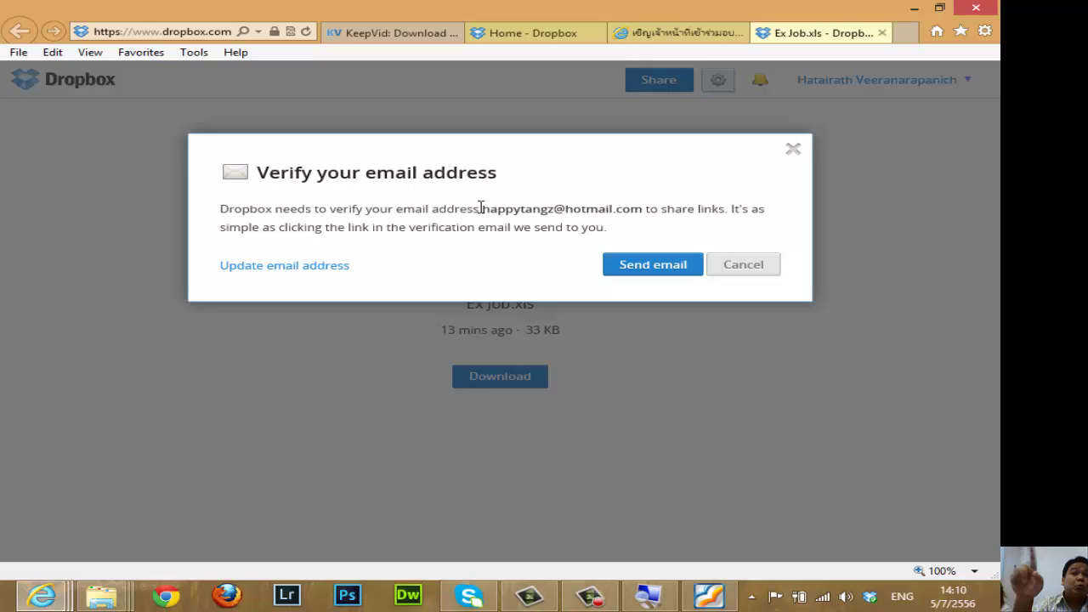
drag(480, 210, 644, 211)
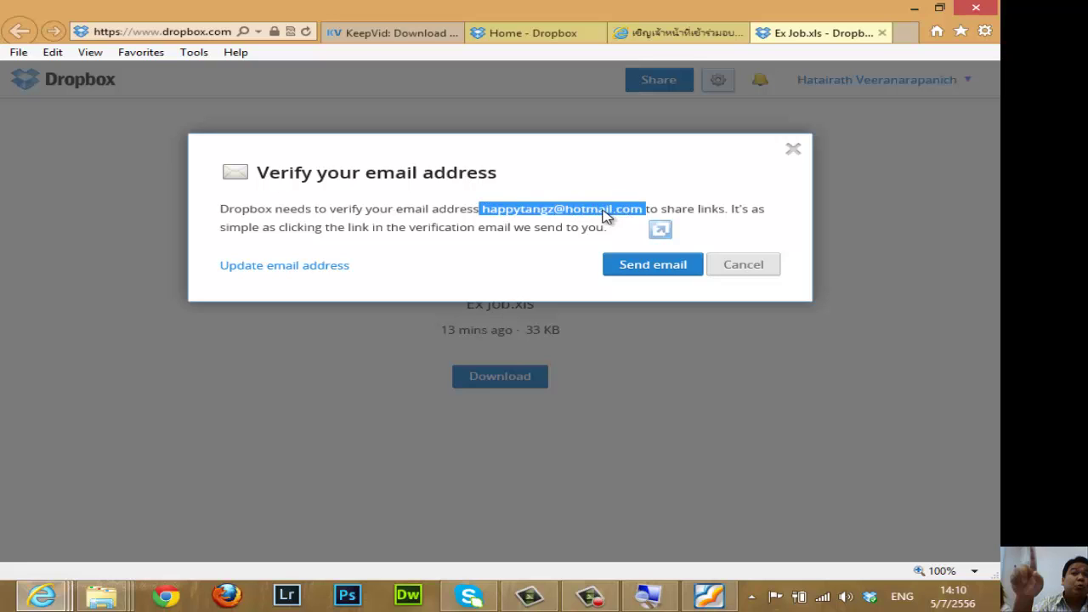
click(552, 203)
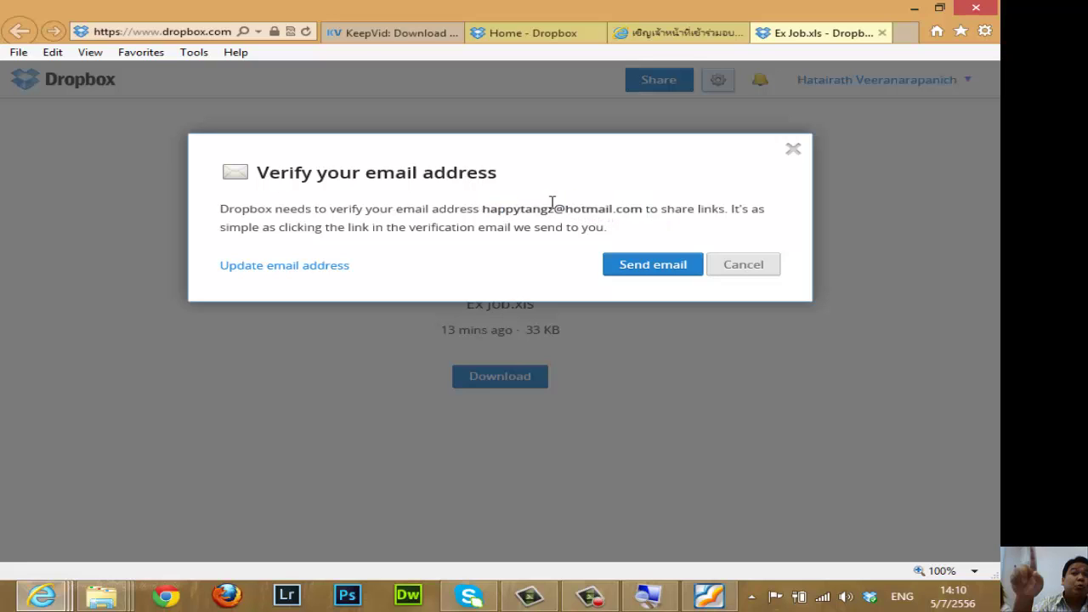
click(650, 272)
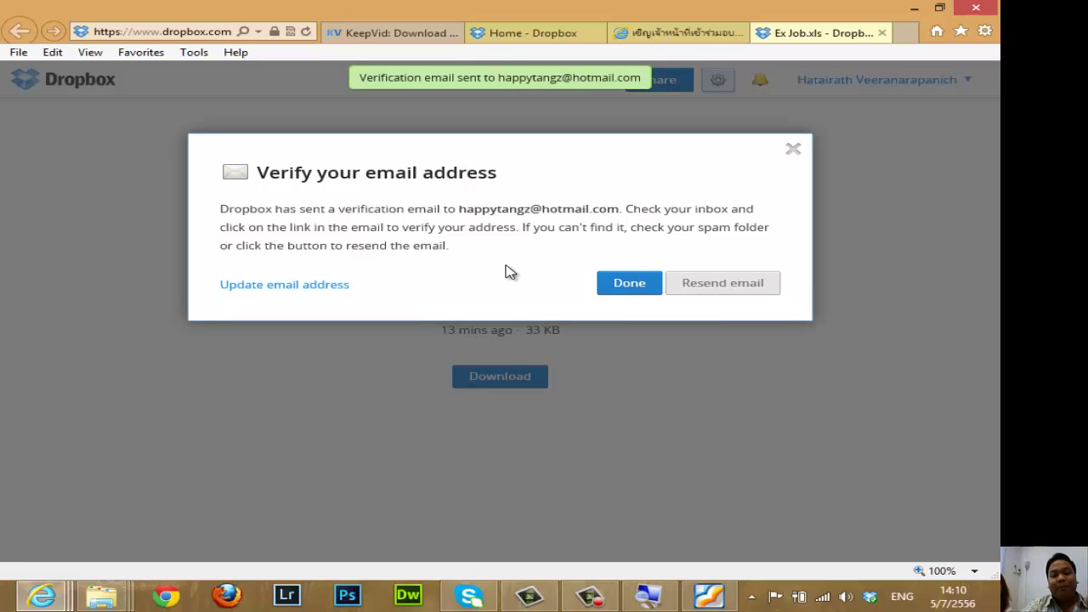
click(635, 289)
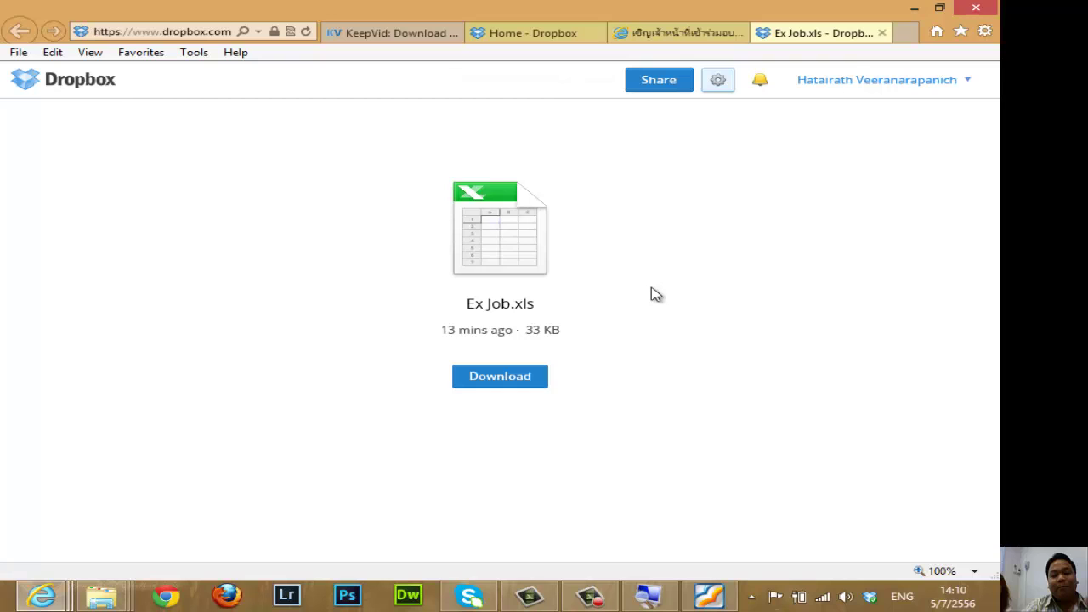
click(907, 34)
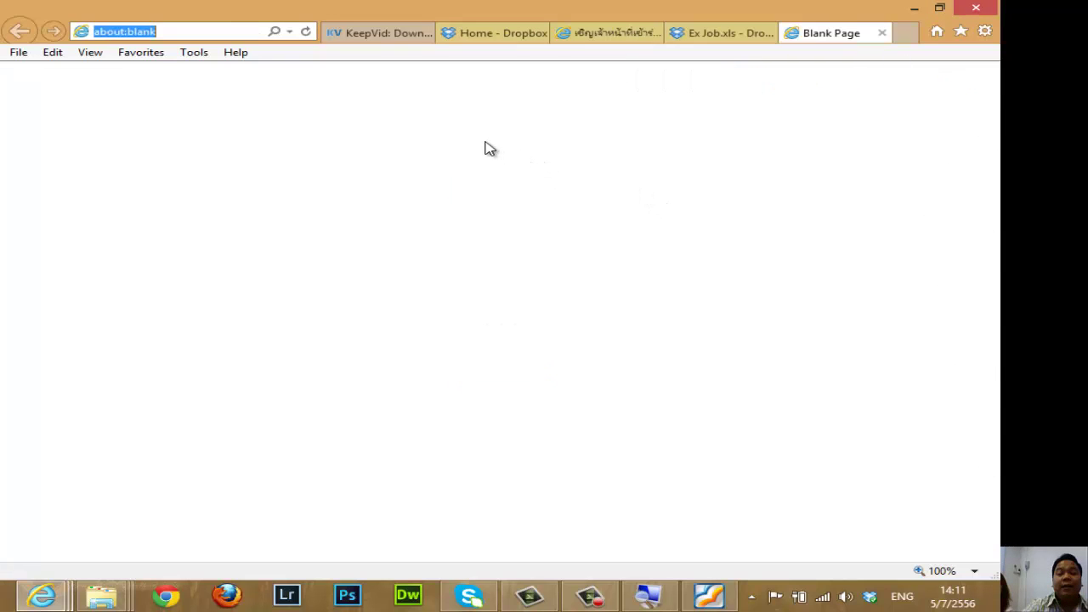
text(www.)
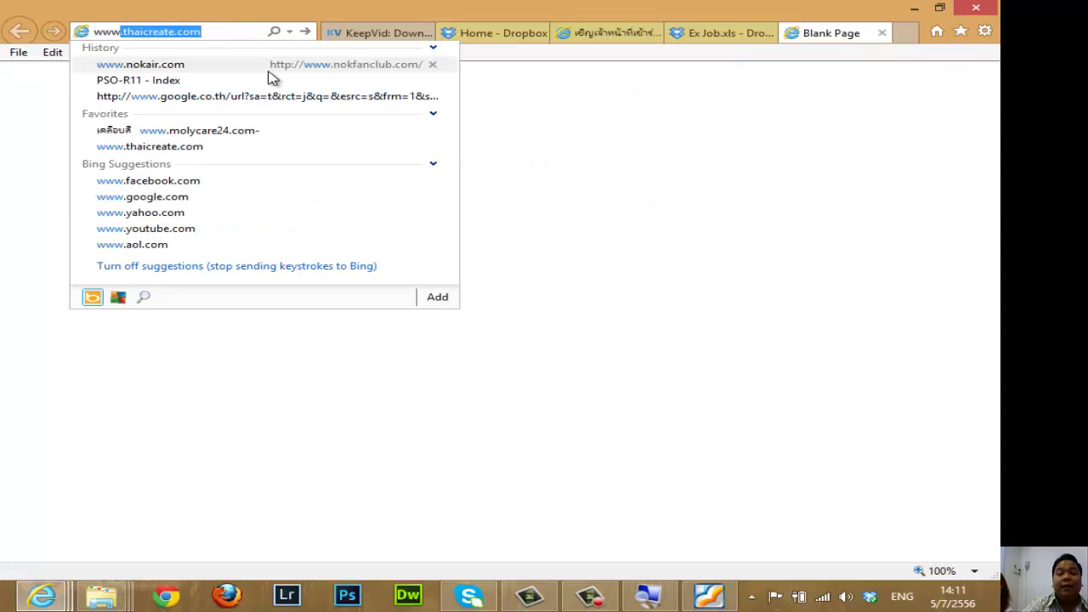
text(hotmail)
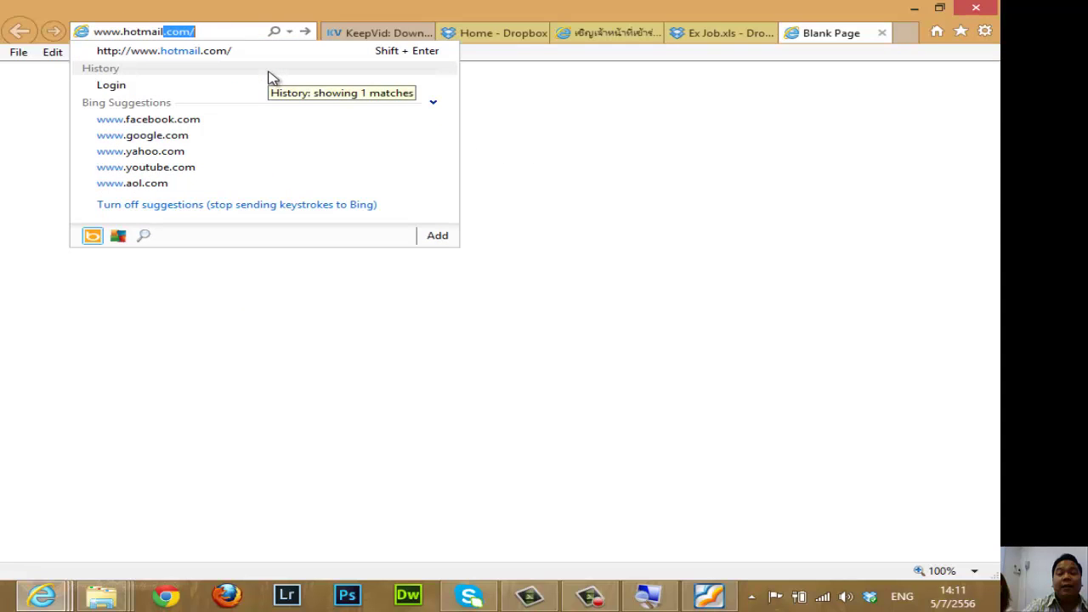
key(Right)
key(Return)
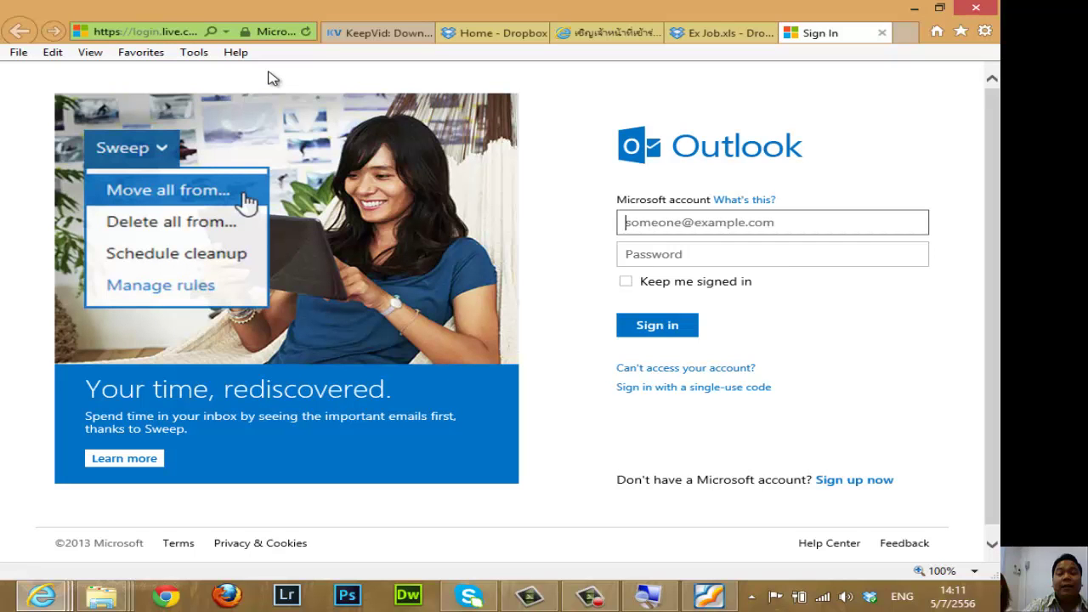
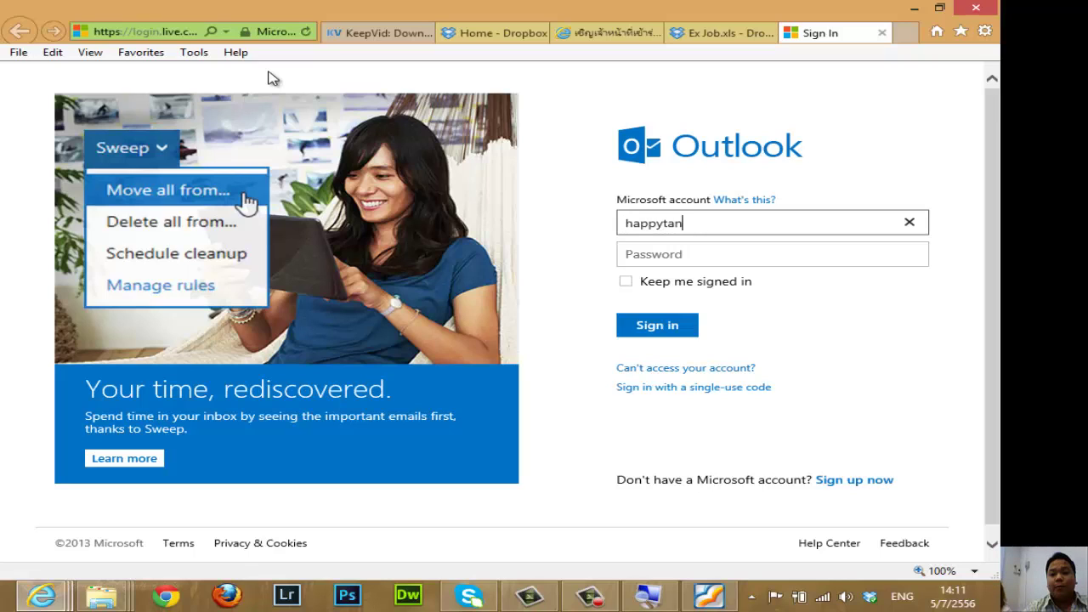
Sign in with the Hotmail account e-mail and password, keeping the session signed in.
key(Left)
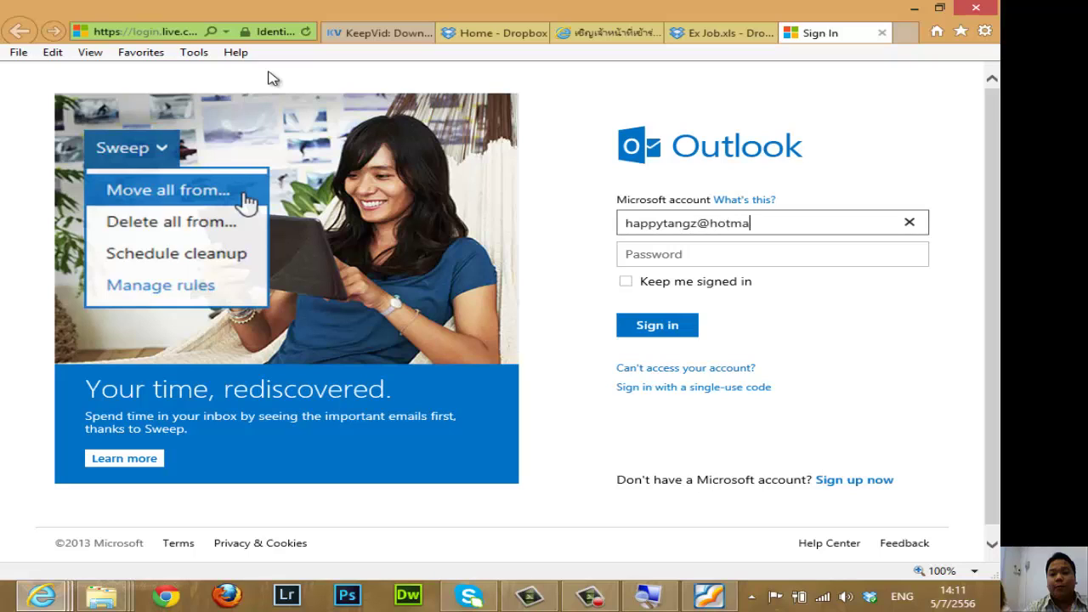
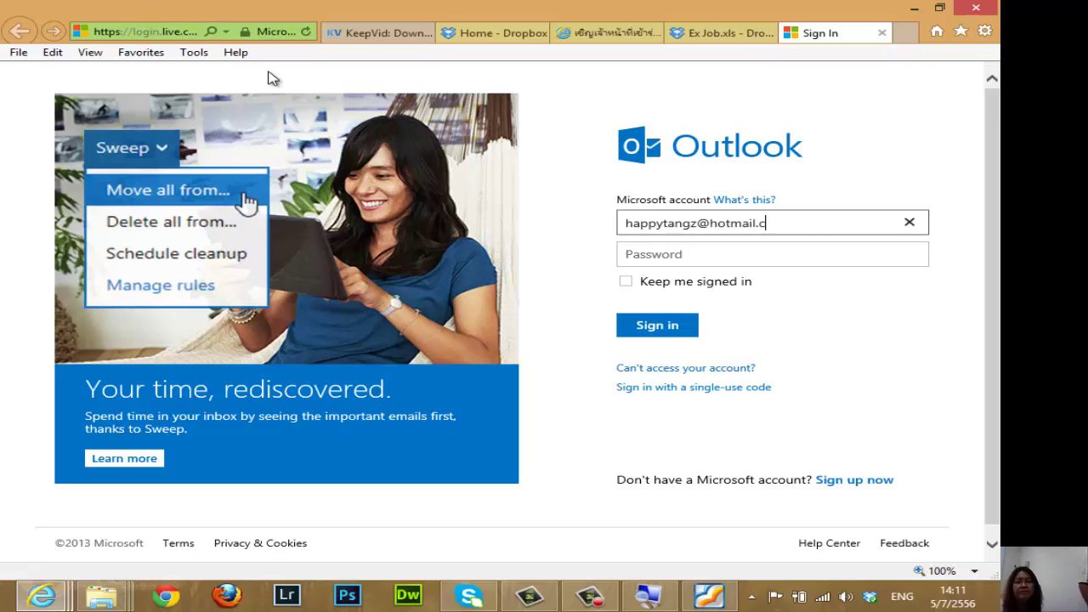
click(668, 257)
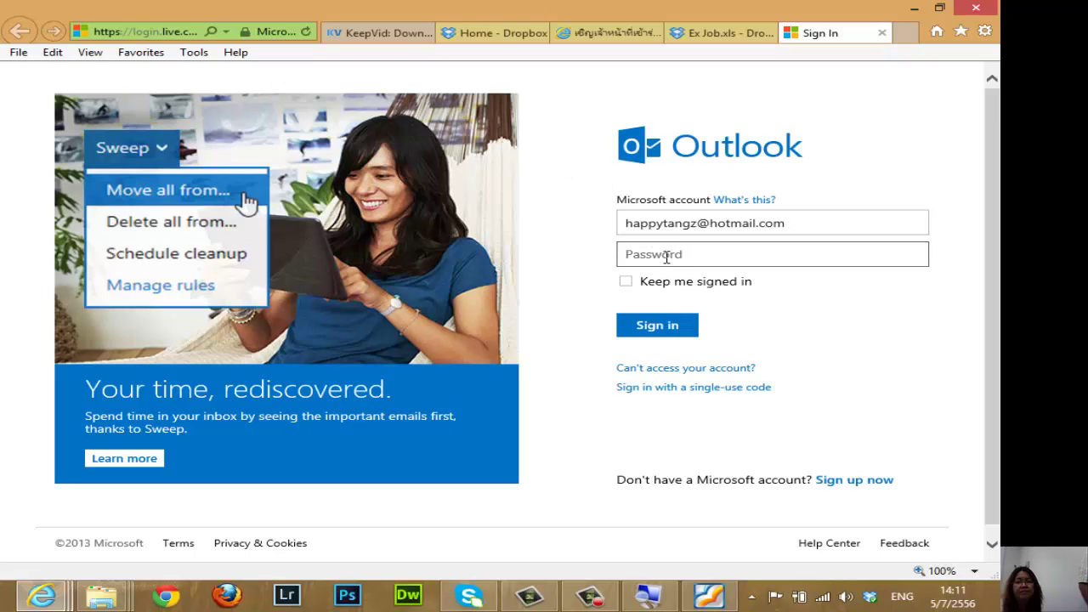
text(••••••)
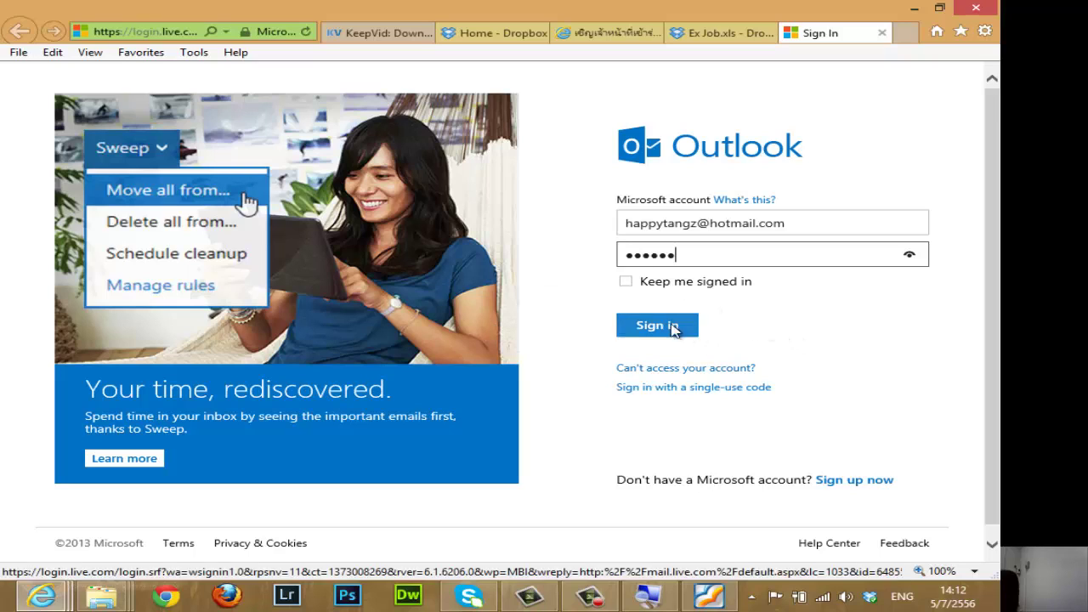
click(784, 331)
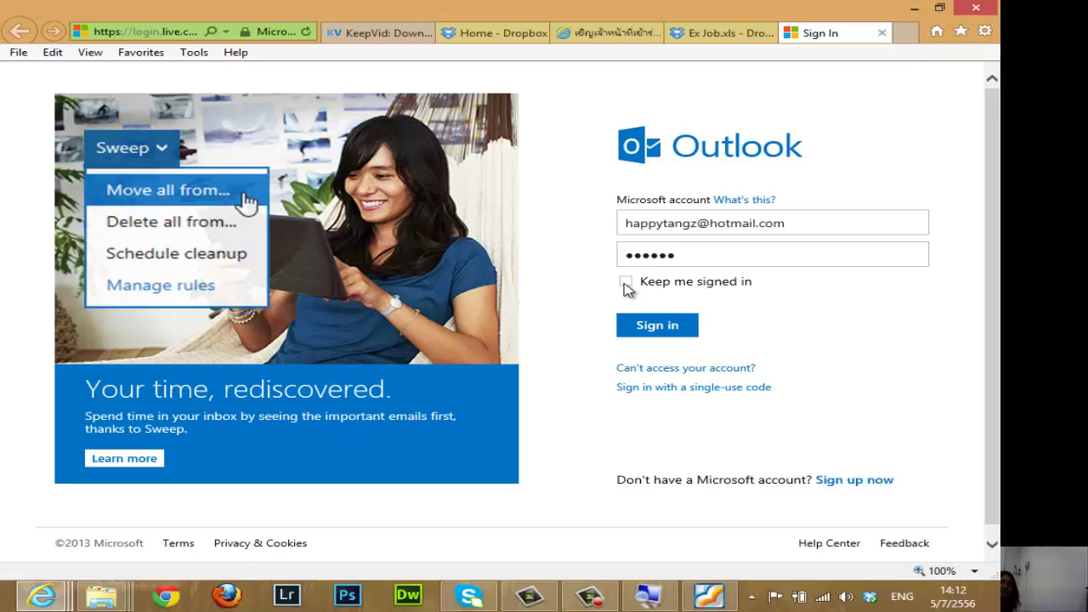
click(626, 282)
click(656, 334)
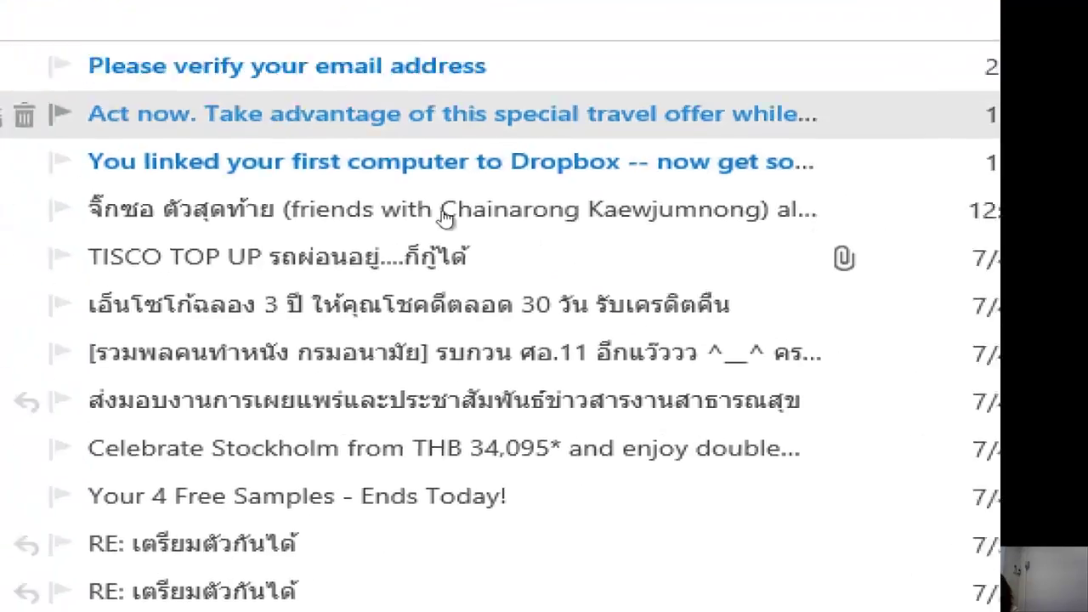
Open Dropbox's 'Please verify your email address' message and follow its verification link.
mouse_move(498, 195)
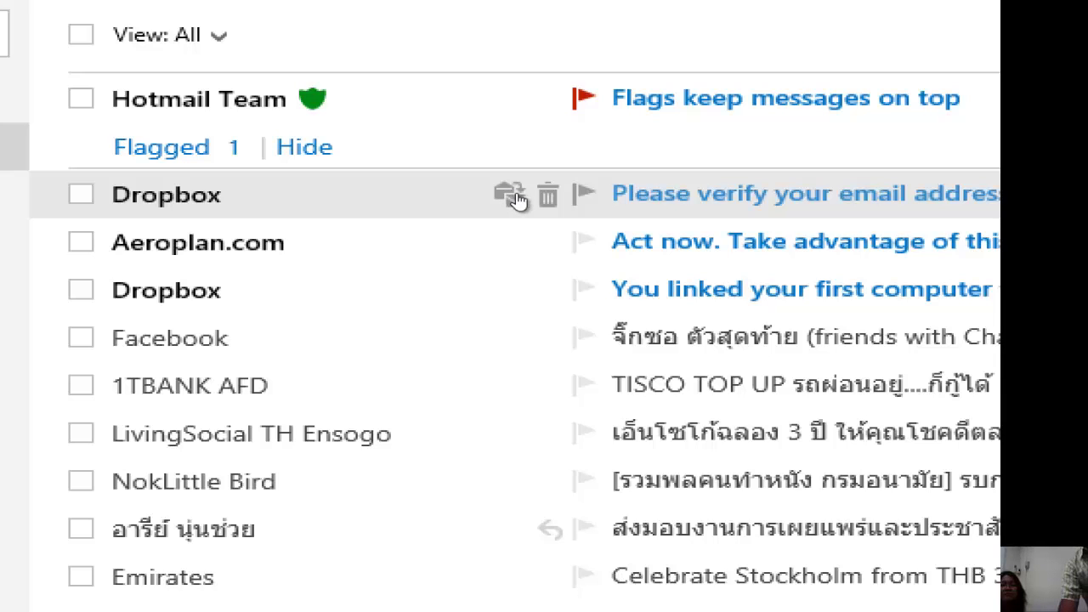
click(517, 197)
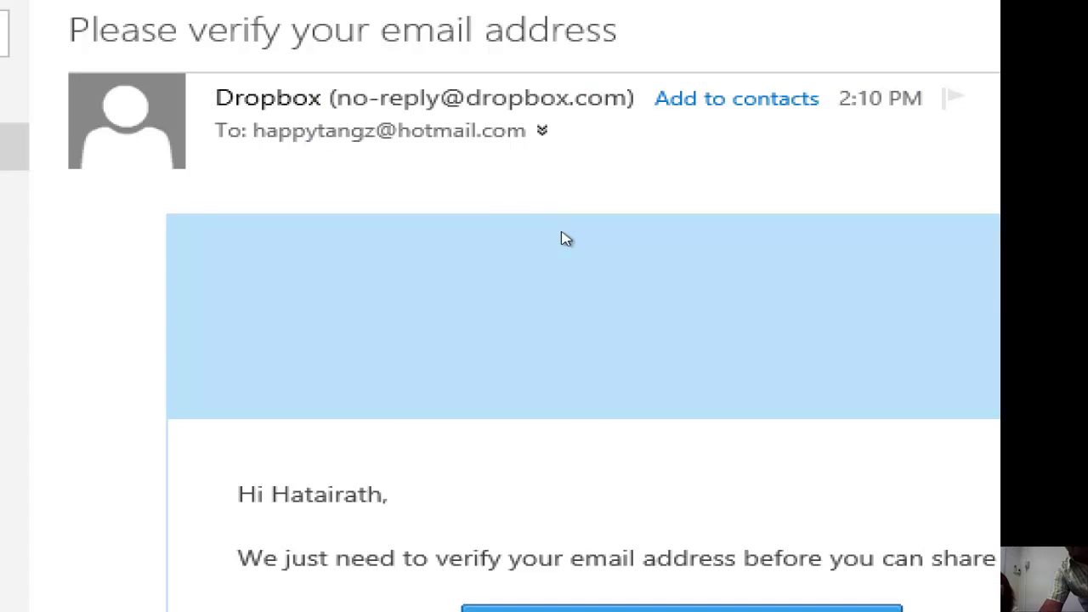
scroll(566, 240, down, 1)
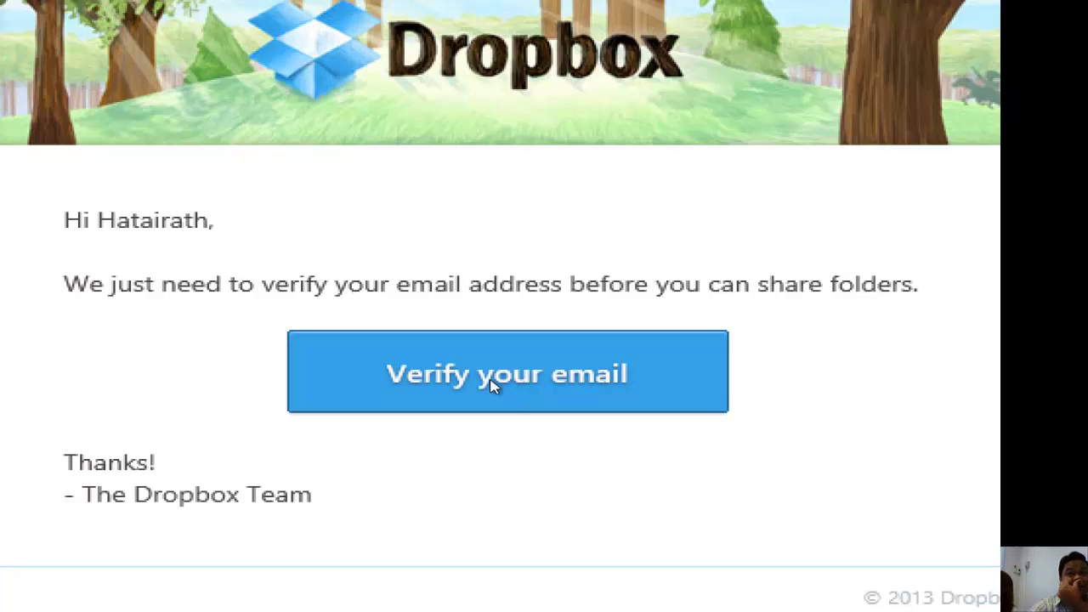
click(493, 384)
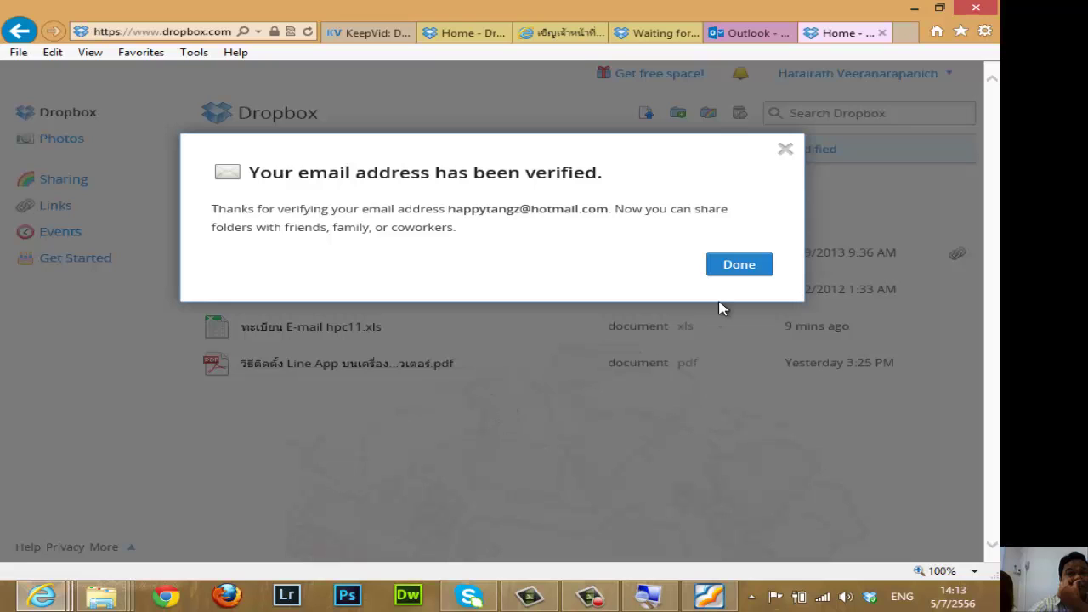
Dismiss the verification confirmation, preview Ex Job.xls and bring up its sharing options.
click(735, 271)
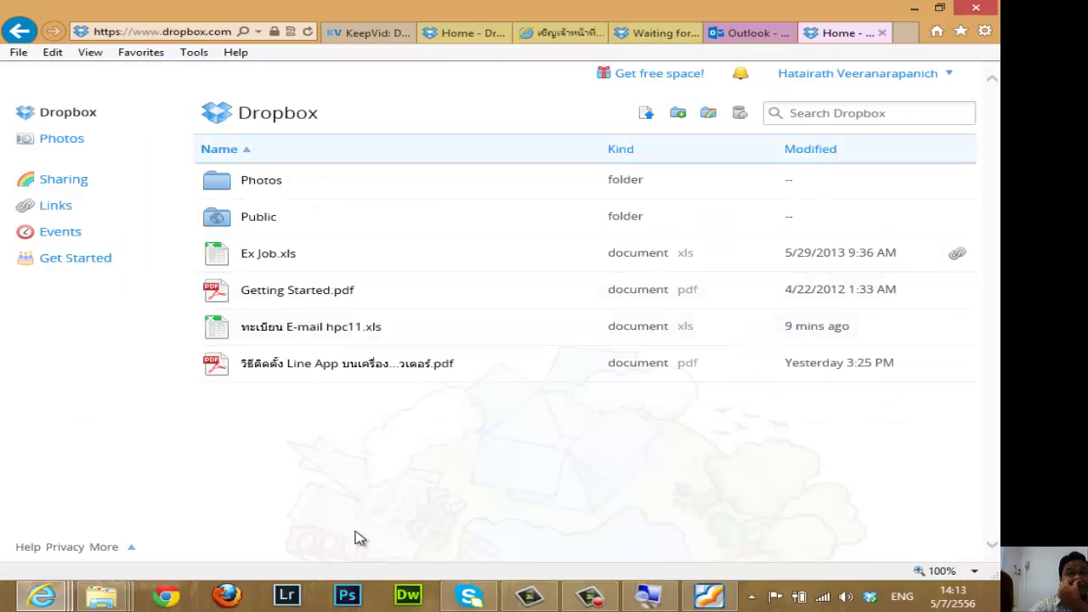
click(592, 600)
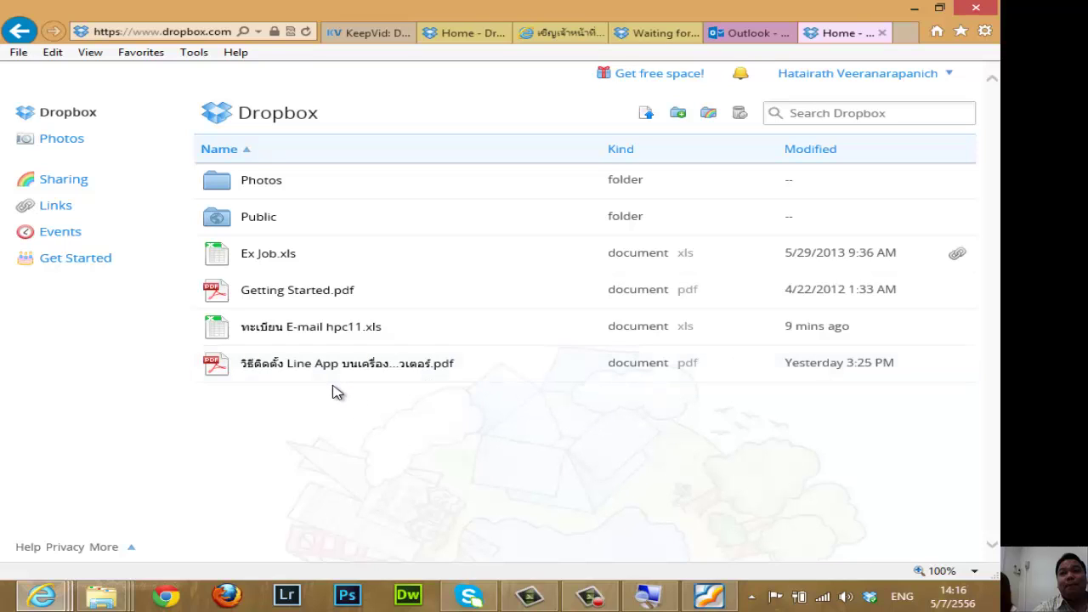
click(268, 254)
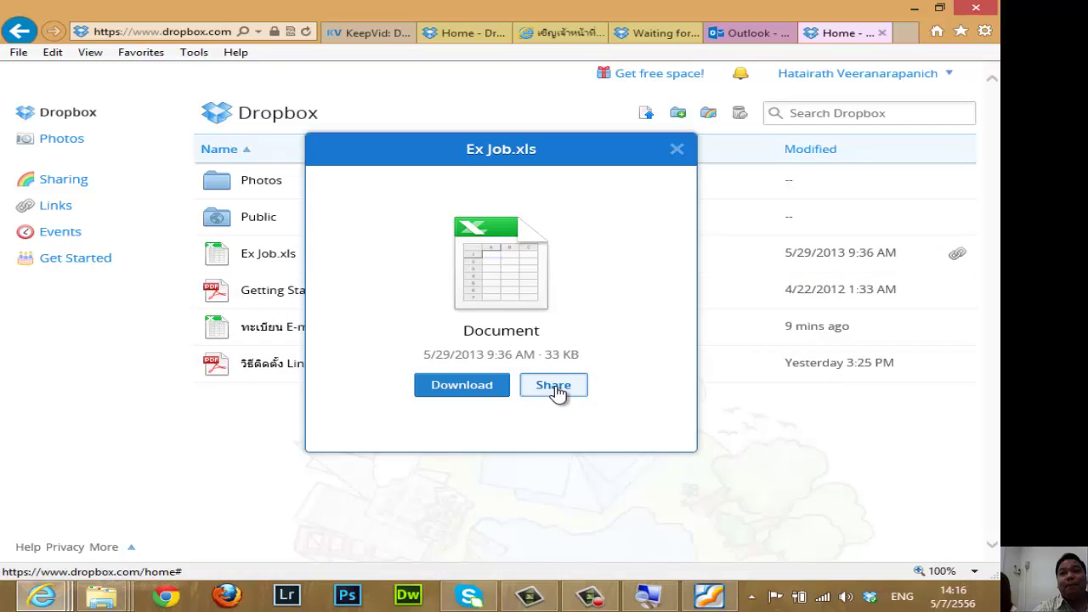
click(557, 389)
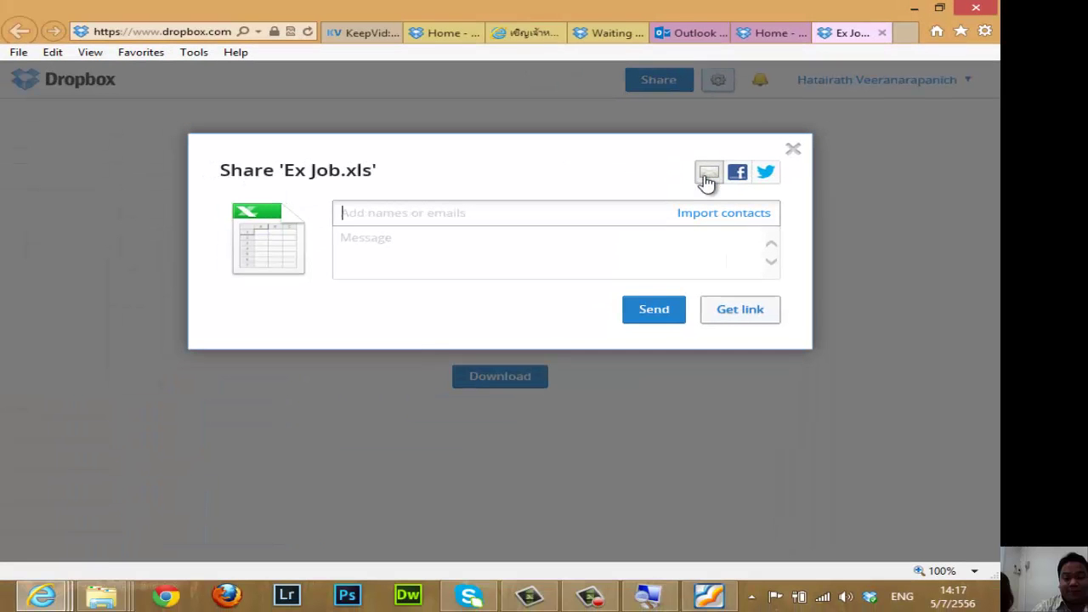
Send a recipient's e-mail a share invitation for Ex Job.xls with the message 'ไฟล์งาน', then return home.
click(524, 208)
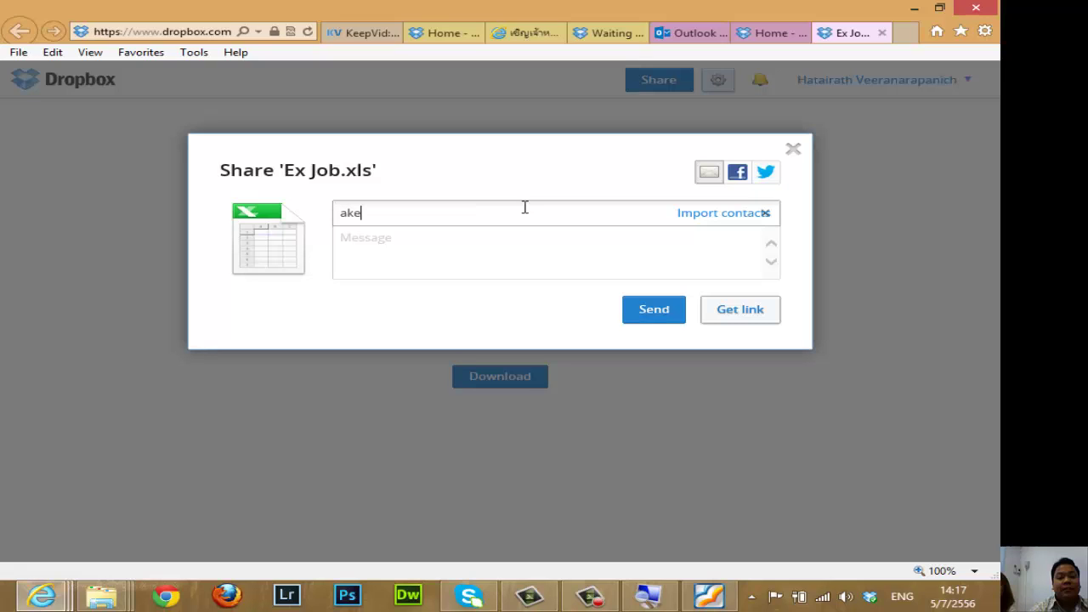
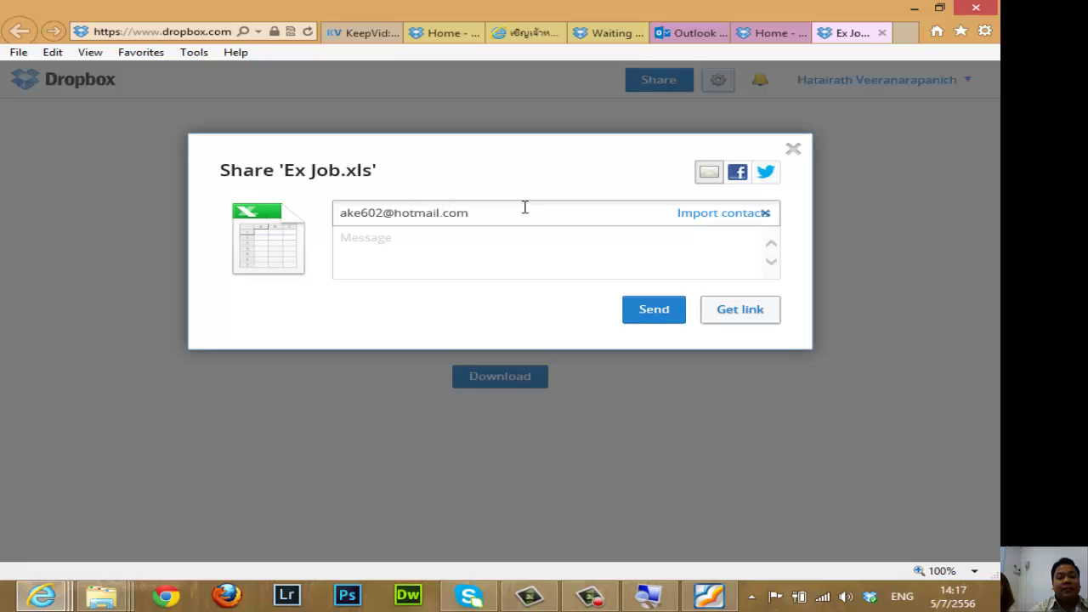
click(478, 262)
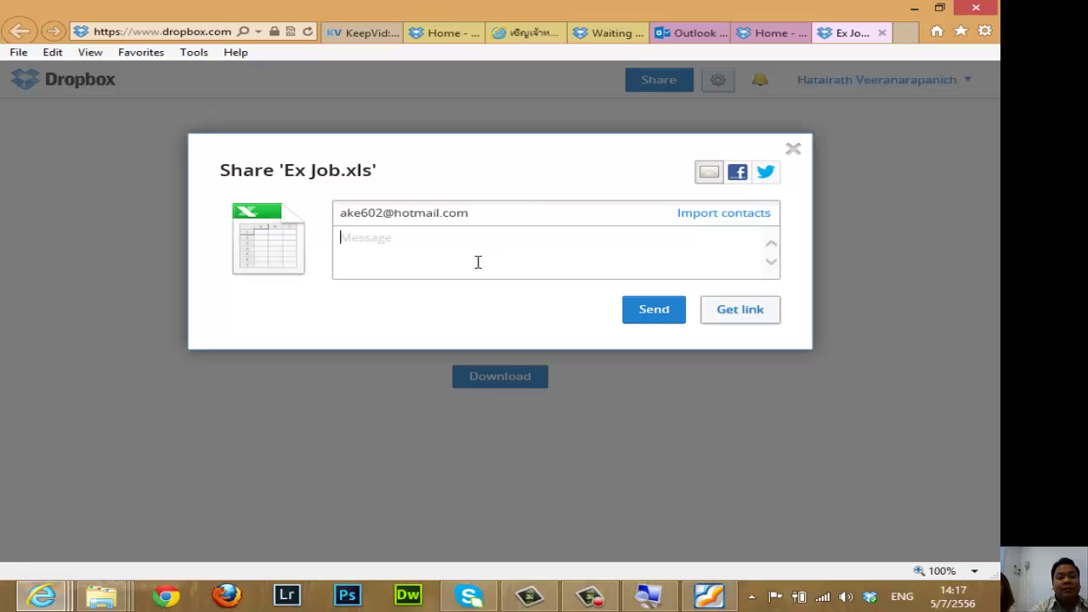
key(alt+shift)
text(ไฟล์)
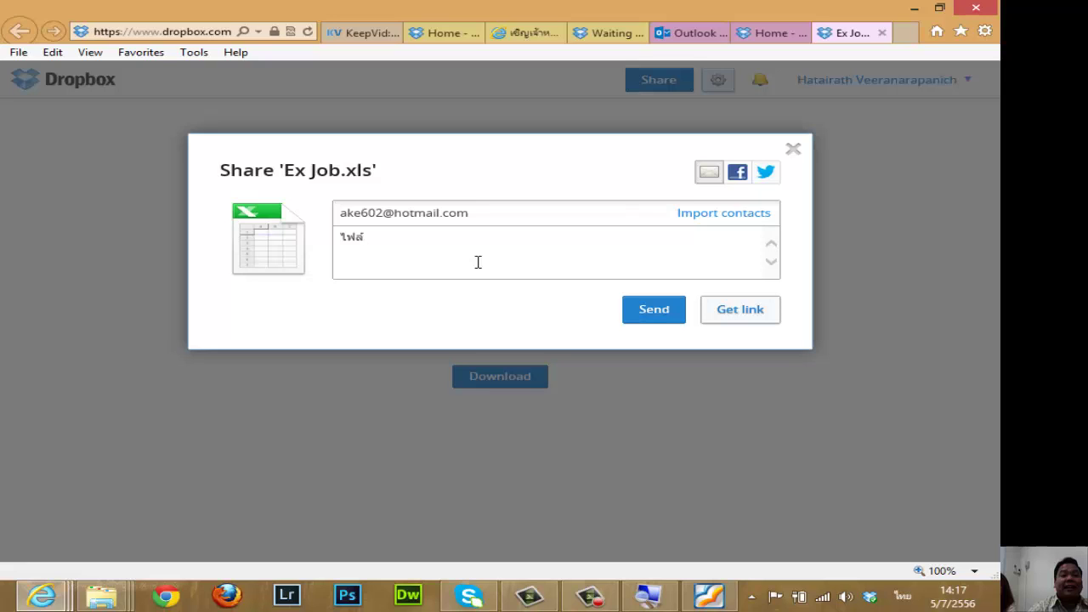
text(งาน......)
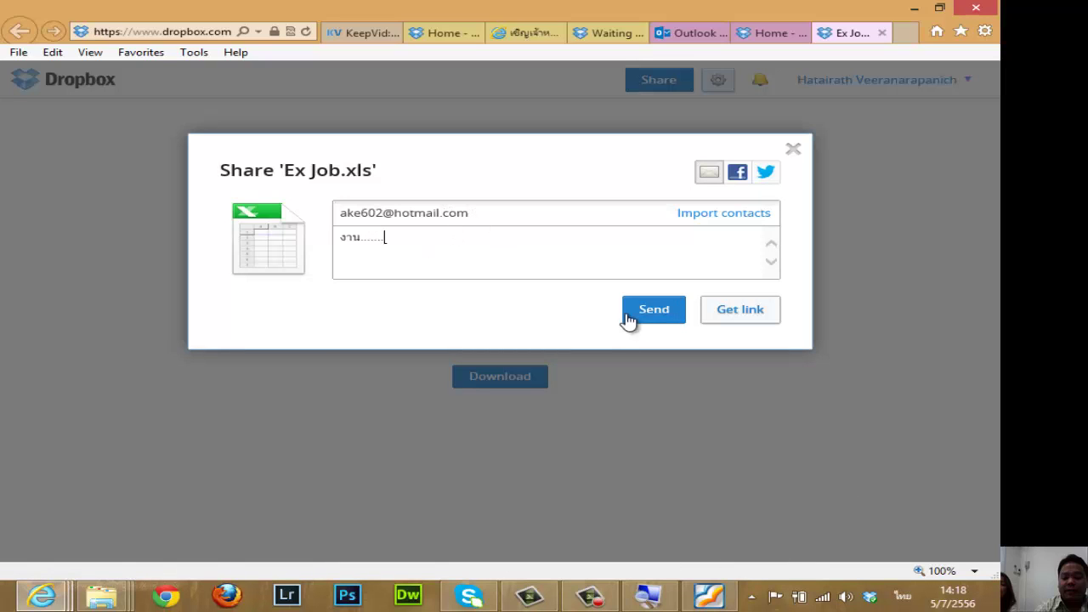
click(659, 320)
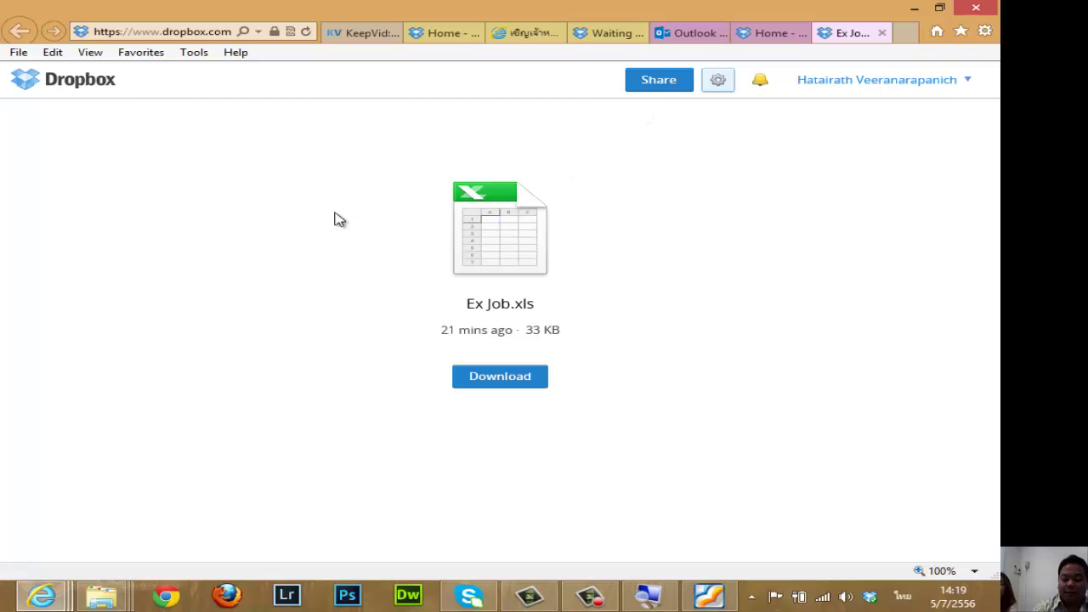
click(77, 91)
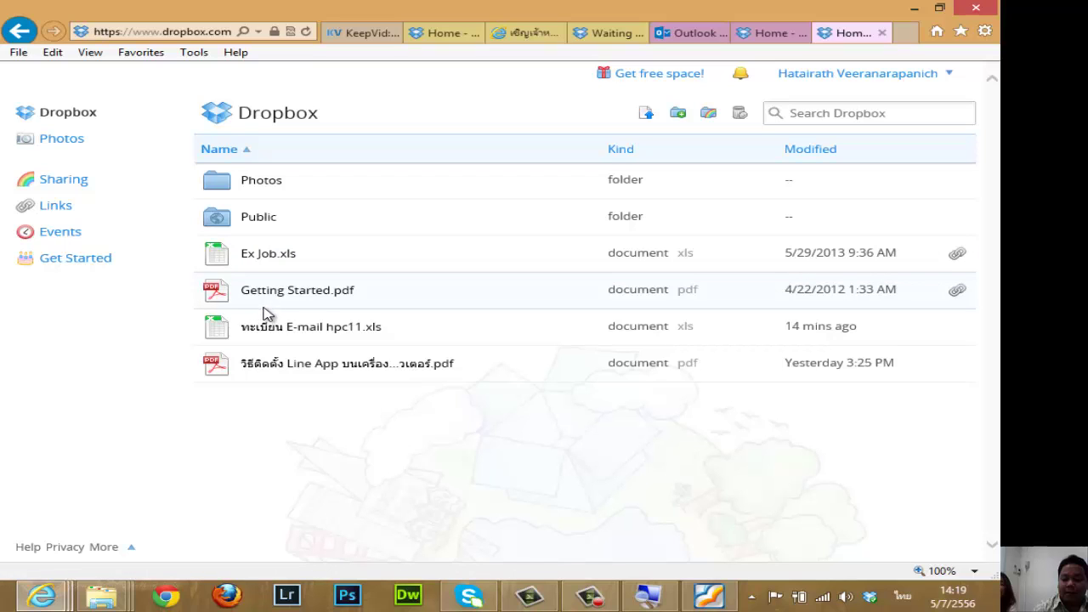
Preview Ex Job.xls, get its share link, and close the sharing dialog.
click(272, 257)
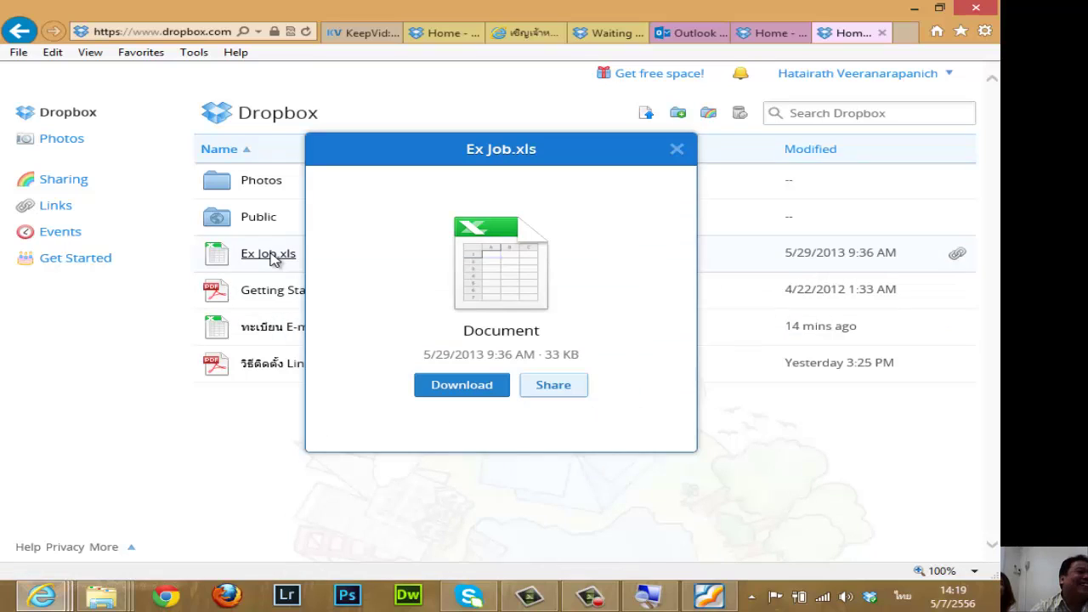
click(561, 388)
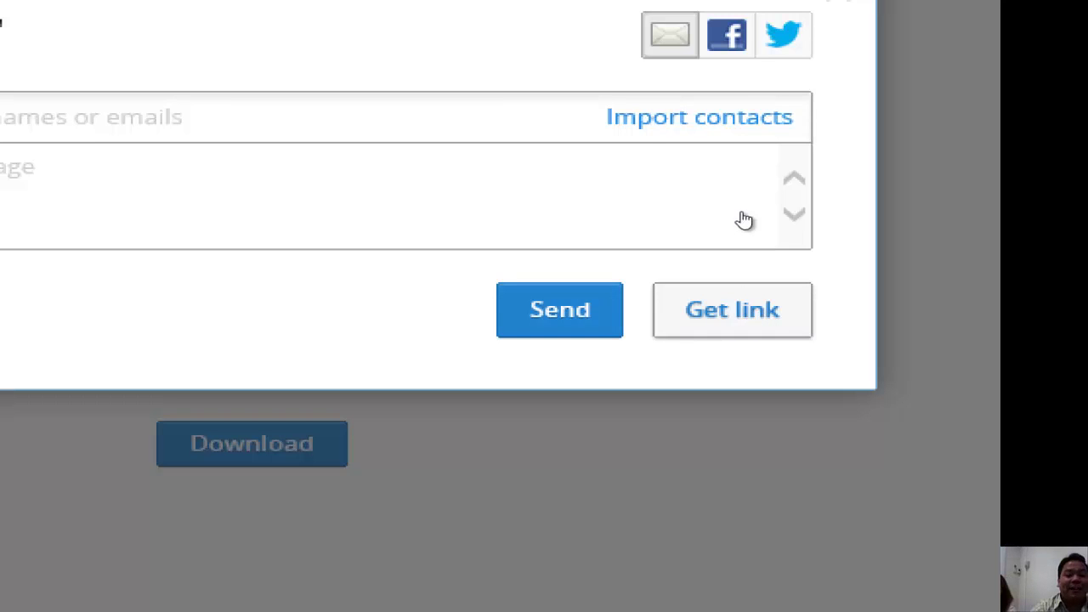
key(Escape)
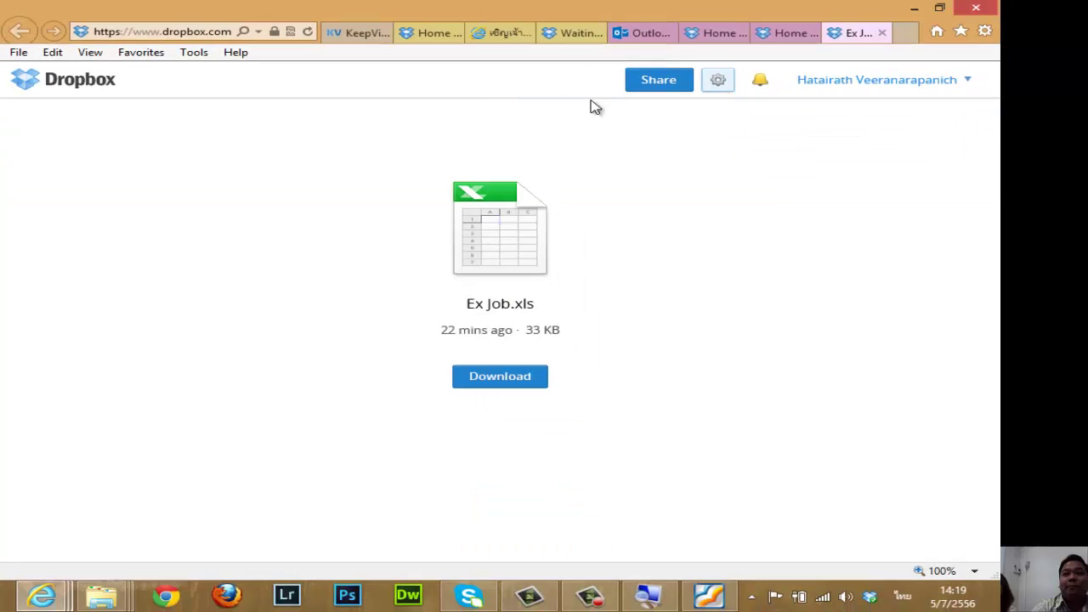
Paste the copied Ex Job.xls Dropbox share link into a new tab and load it.
click(910, 34)
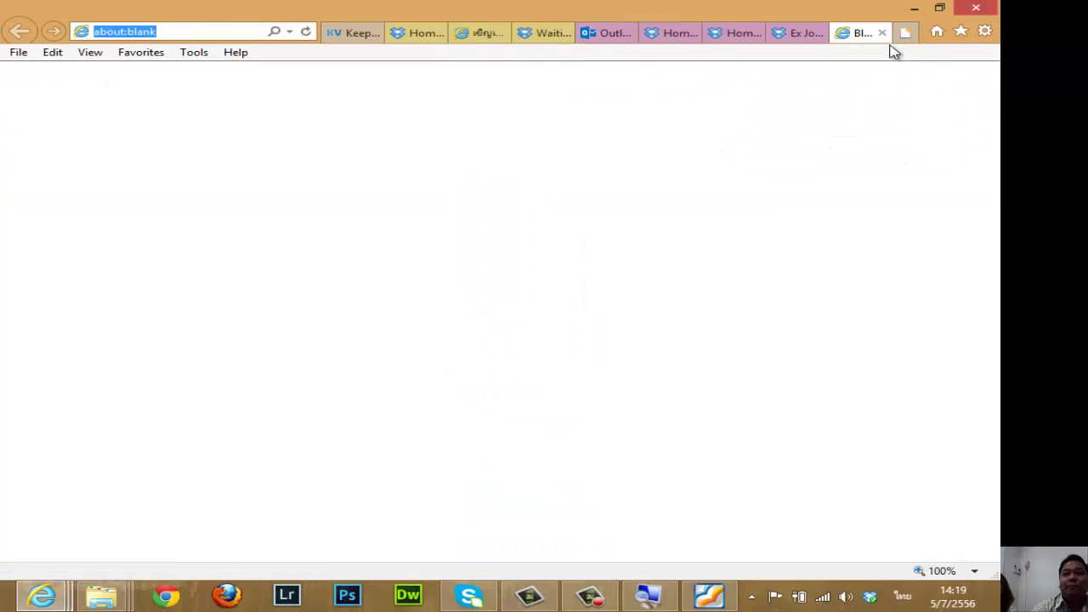
right_click(196, 34)
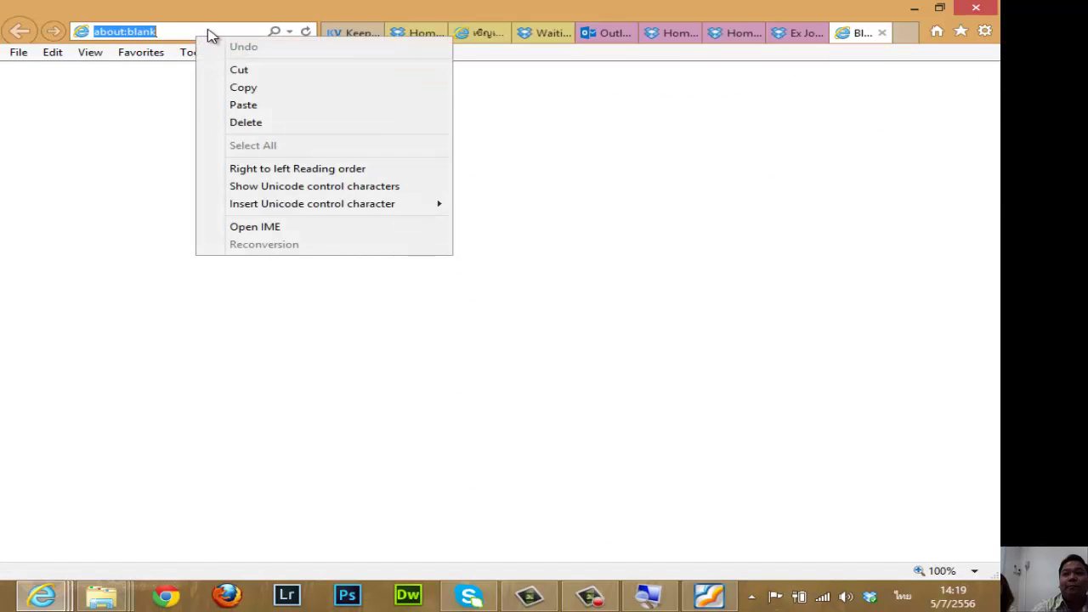
click(262, 105)
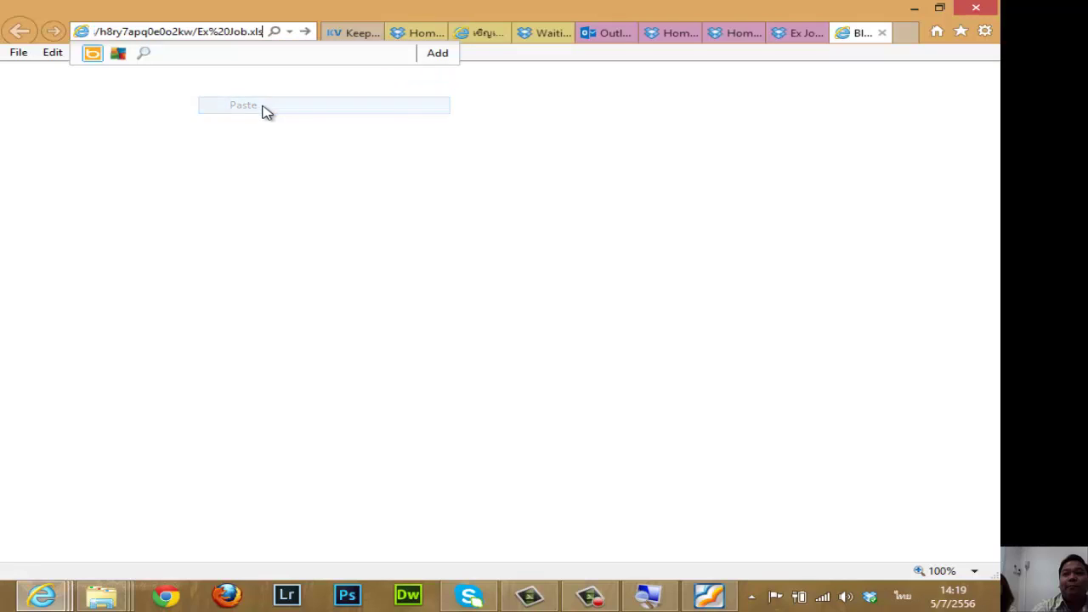
drag(238, 32, 4, 24)
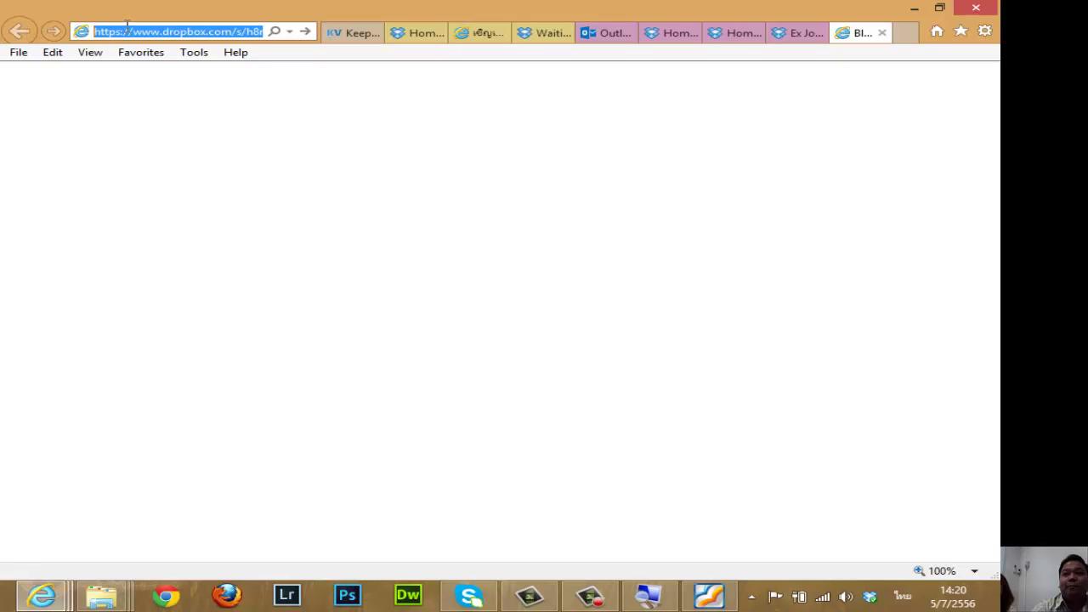
click(211, 32)
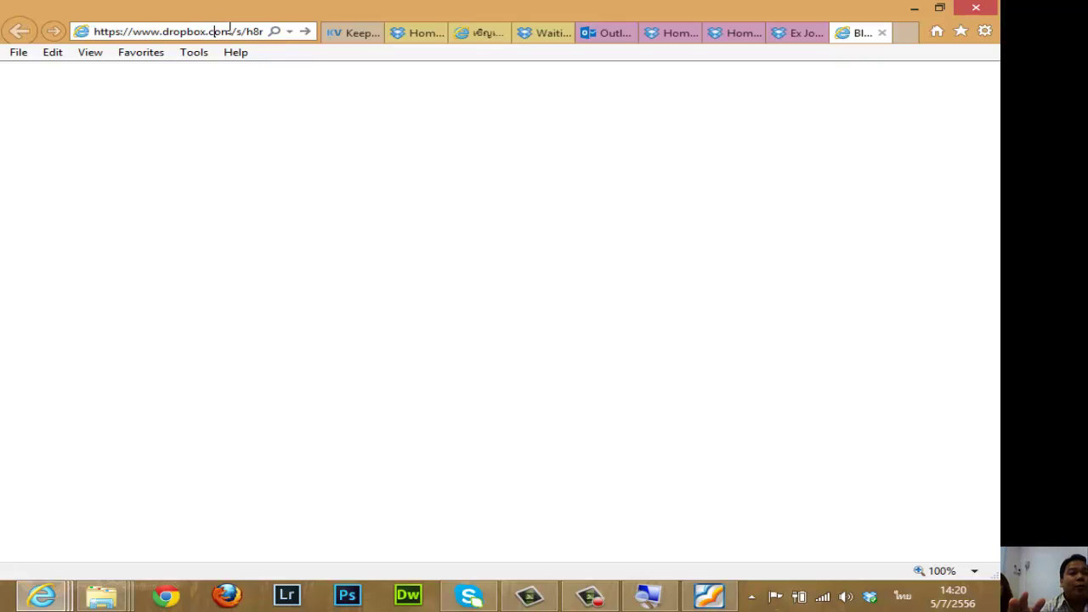
key(Return)
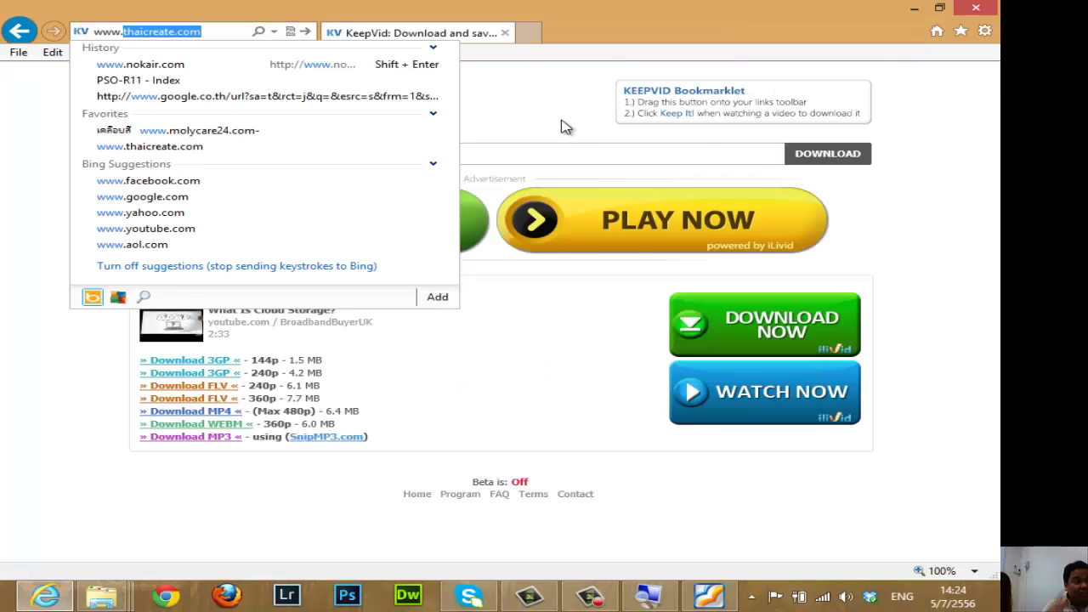
click(590, 595)
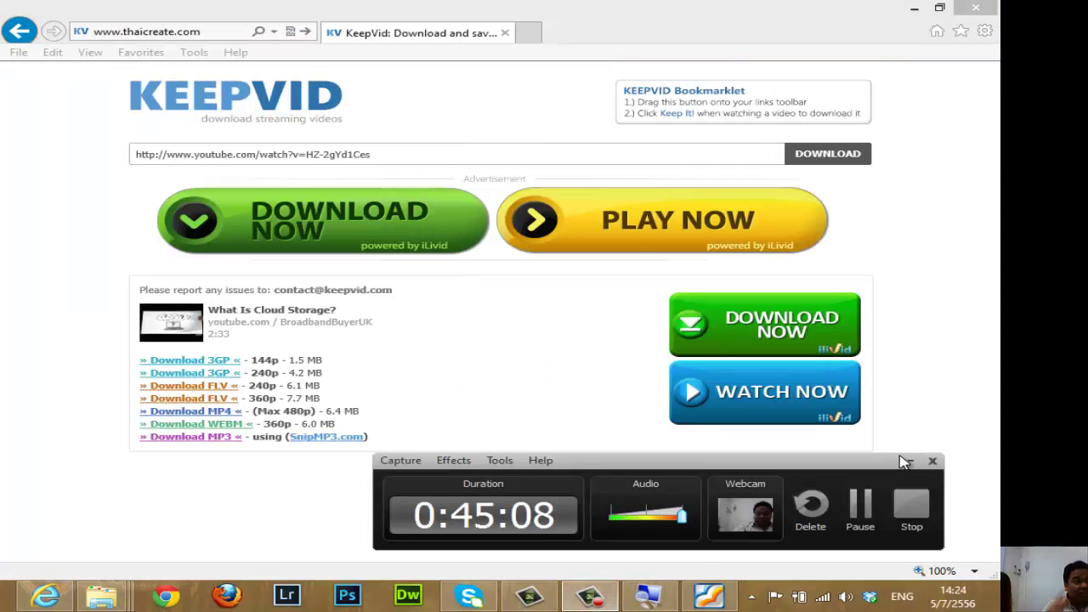
click(904, 462)
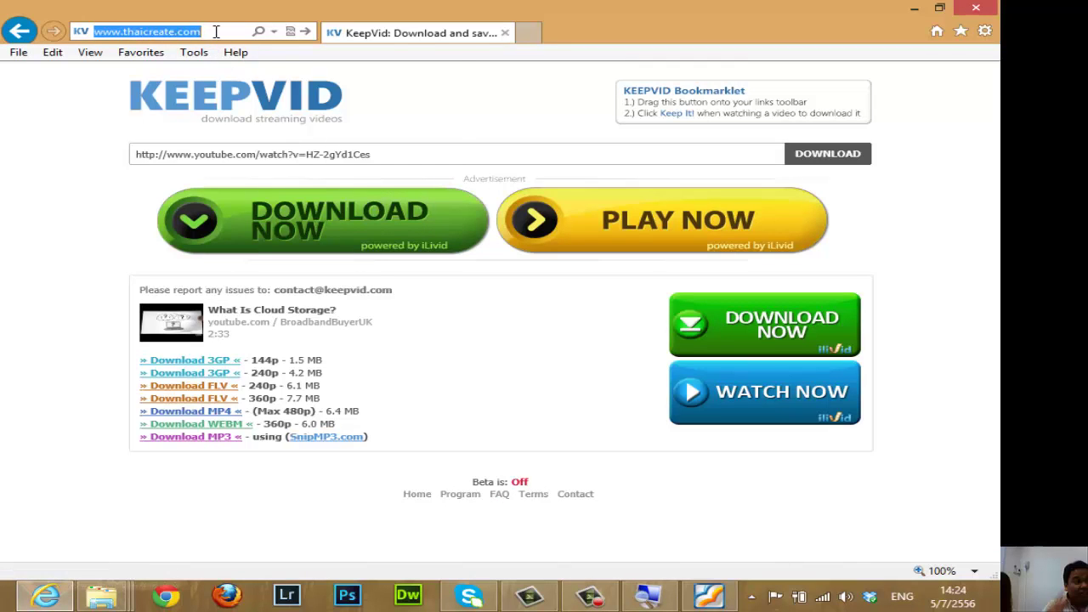
text(www.g)
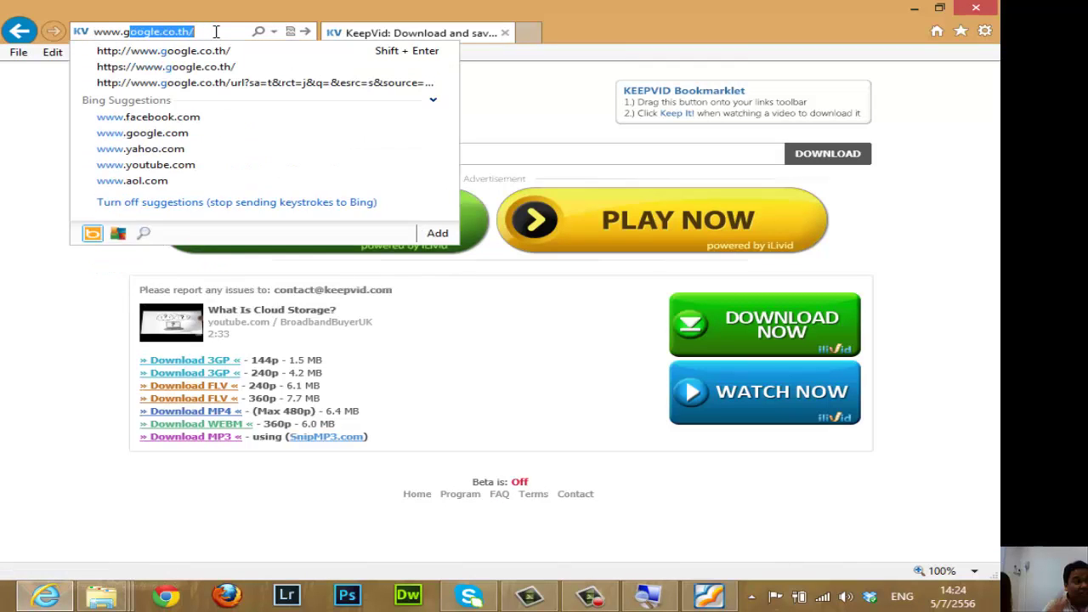
text(oogle)
key(Return)
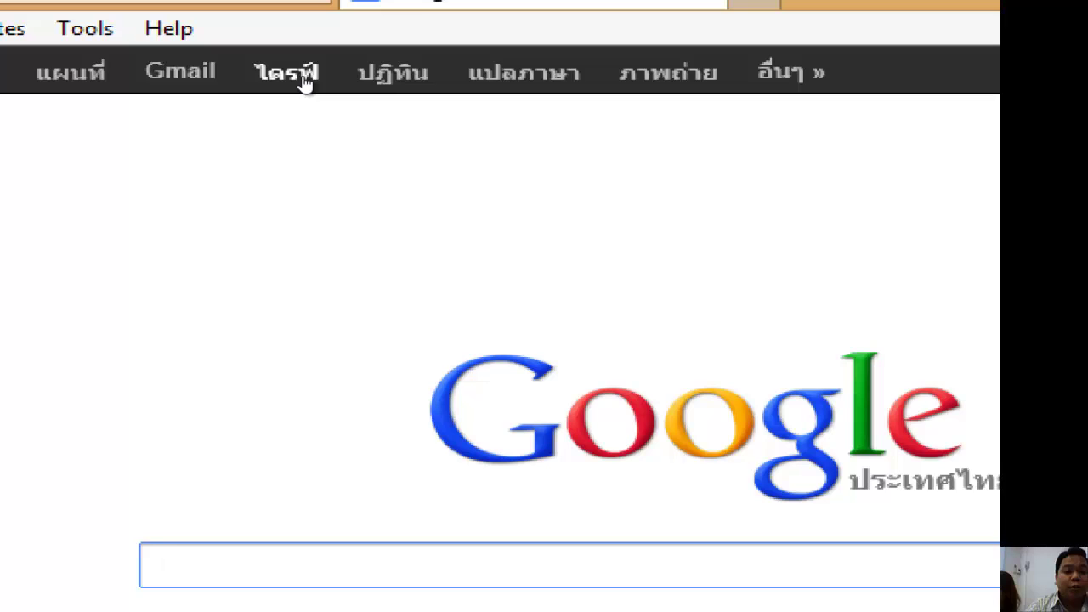
Open ไดรฟ์ from Google and sign in with the account's Gmail address and password.
click(302, 82)
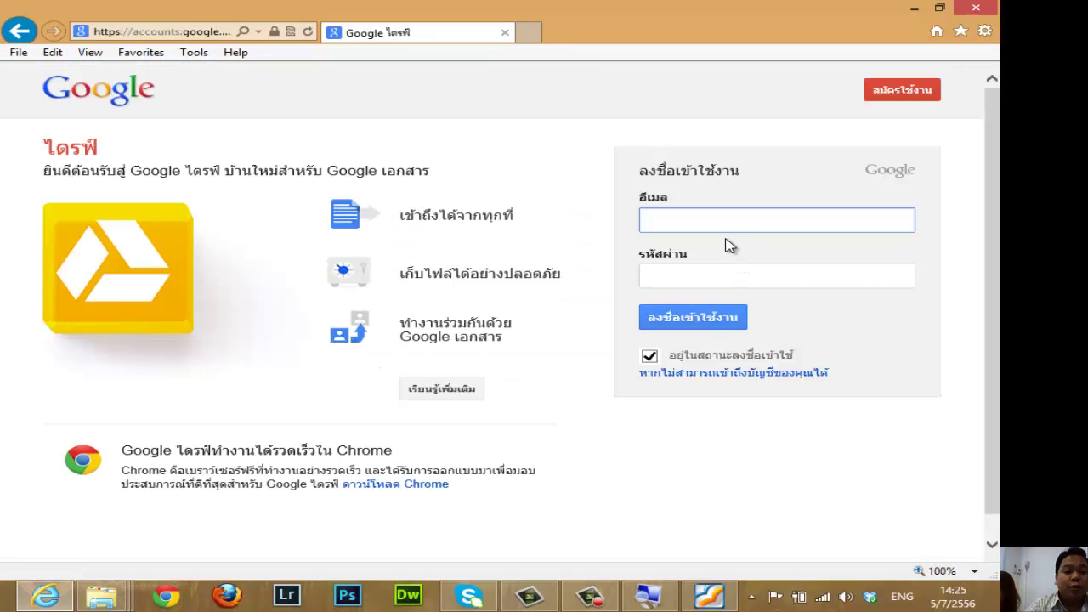
click(707, 278)
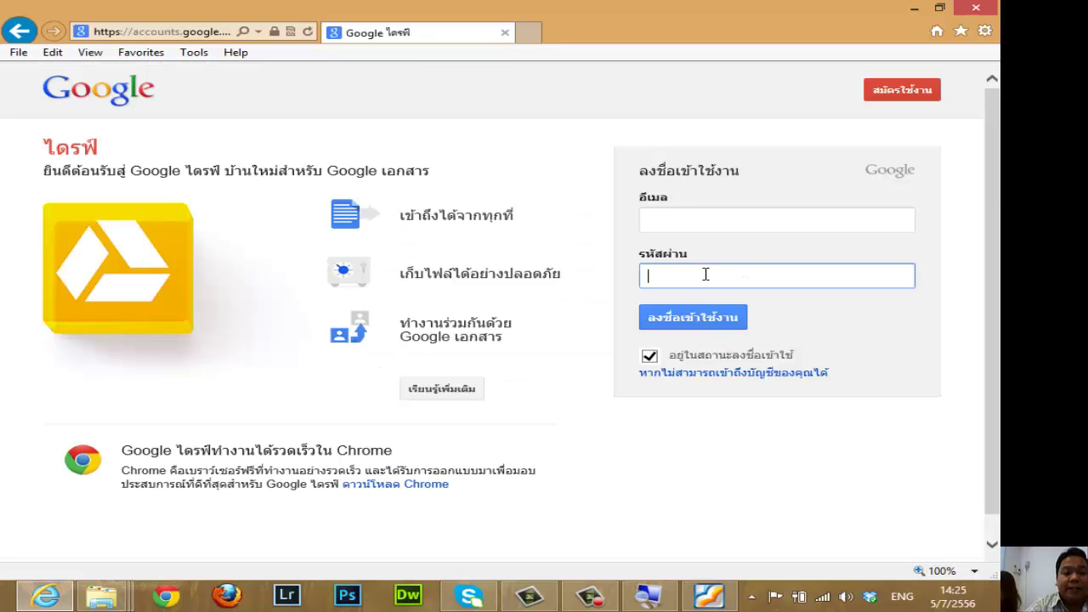
click(718, 214)
click(719, 272)
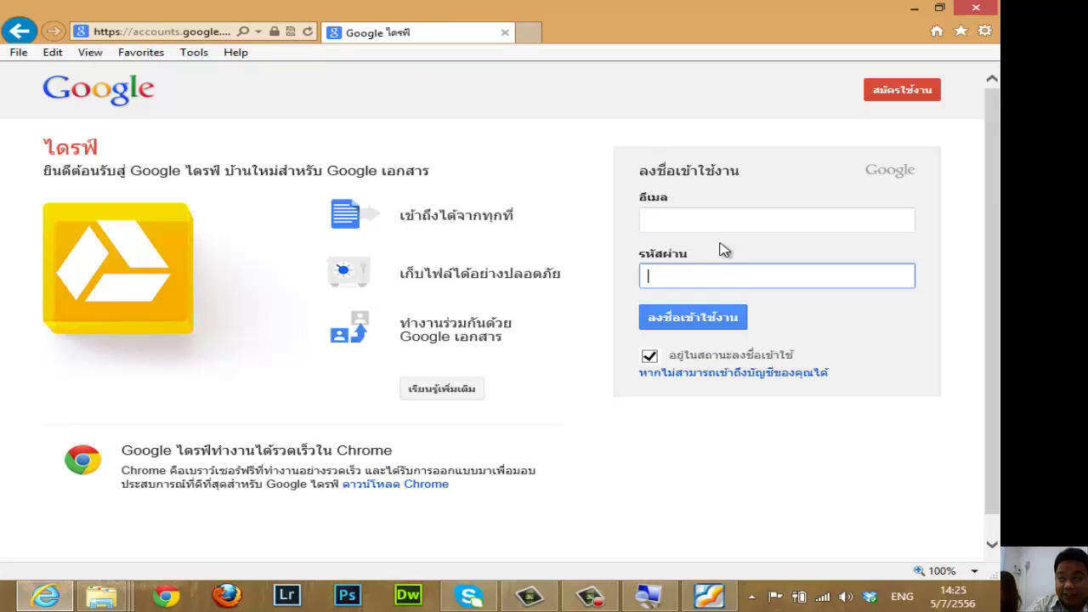
click(725, 223)
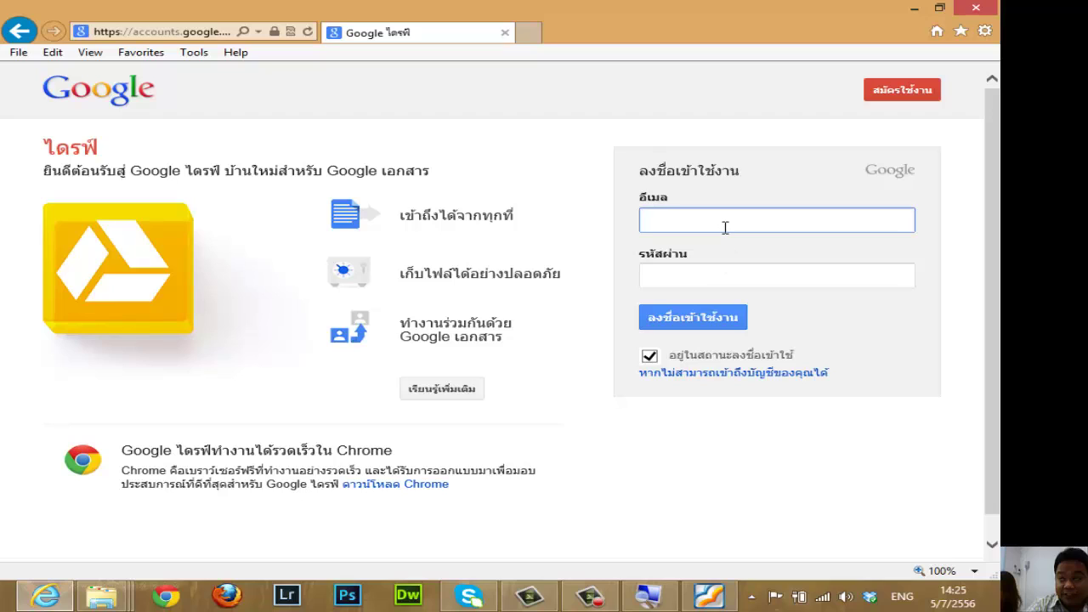
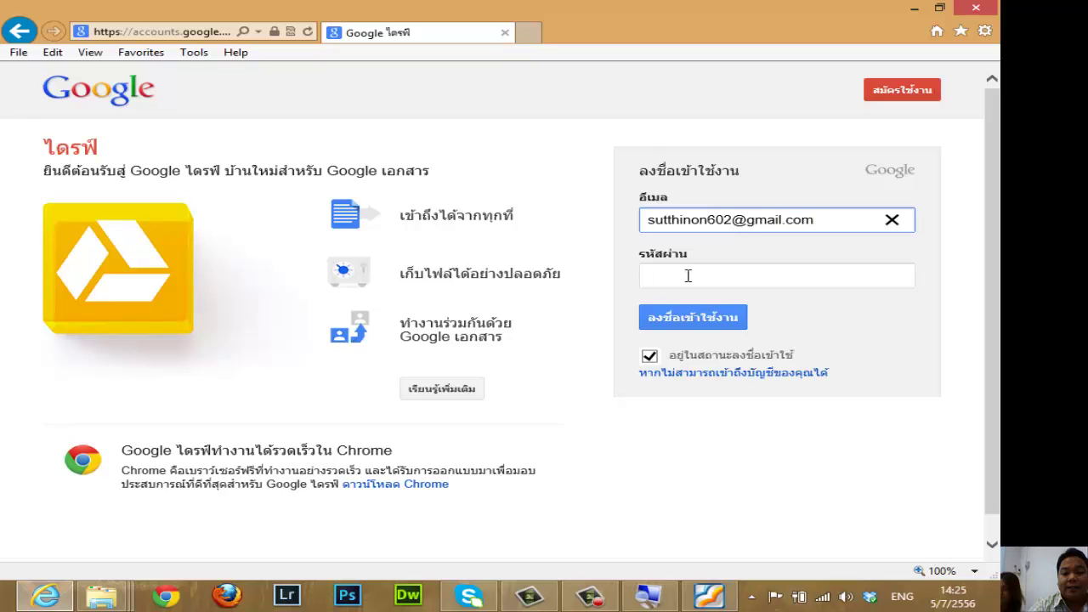
click(699, 282)
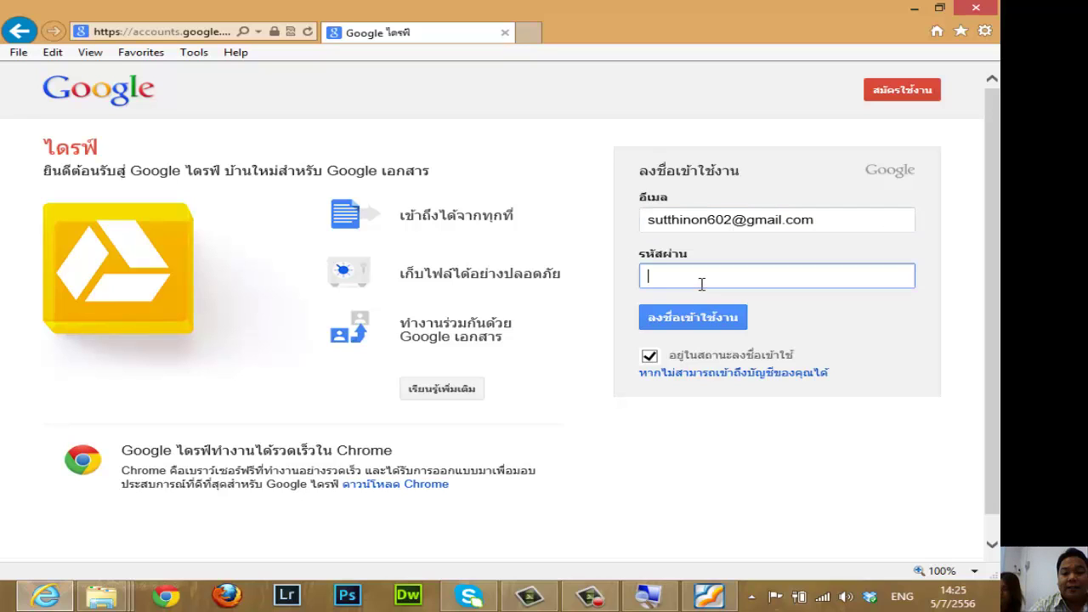
text(•••••••••)
click(710, 320)
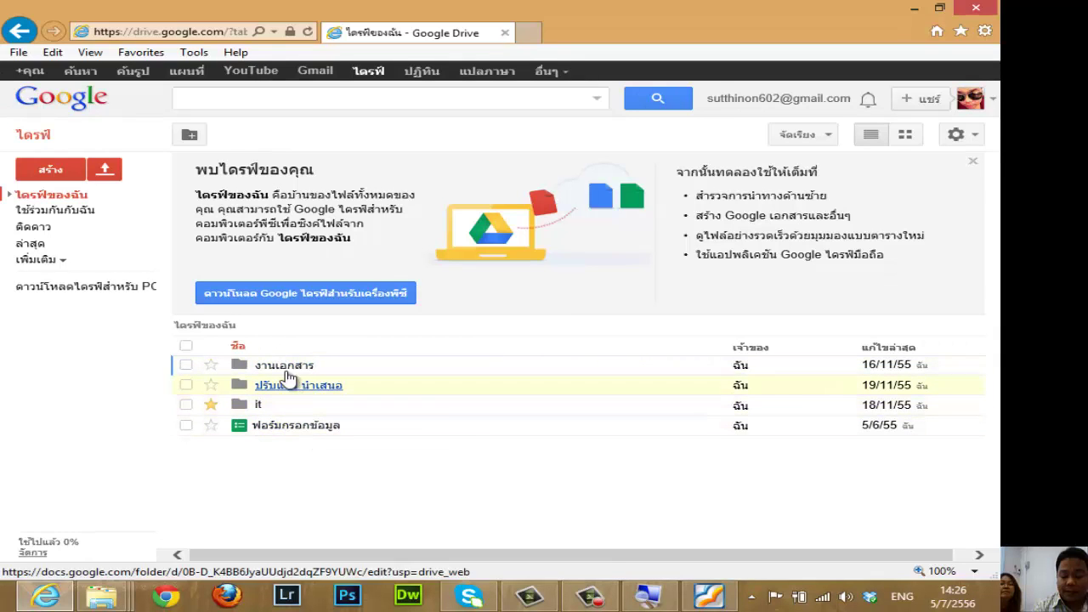
click(114, 176)
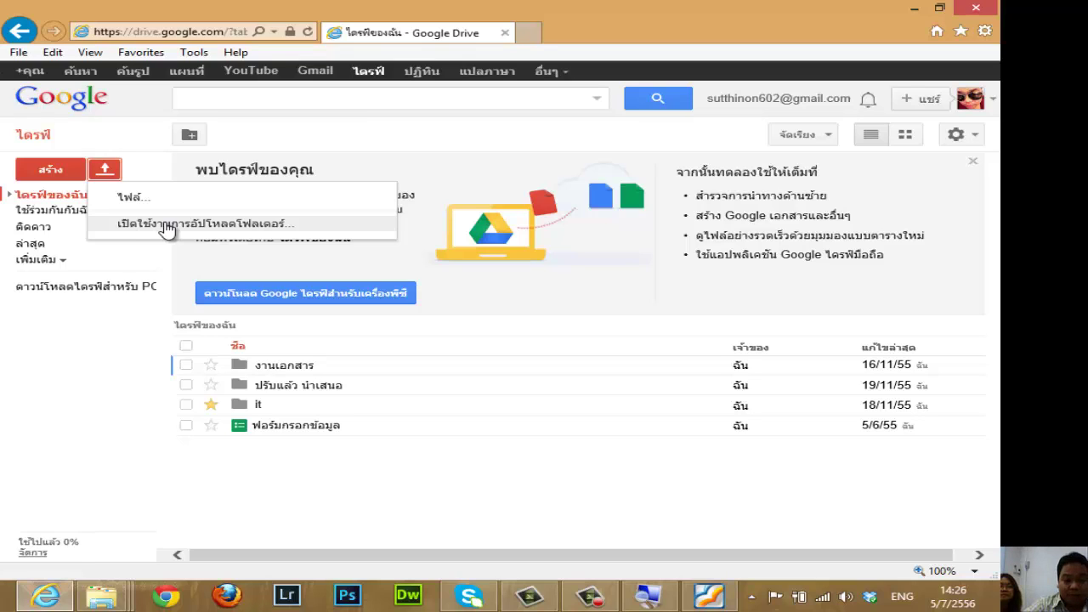
click(111, 357)
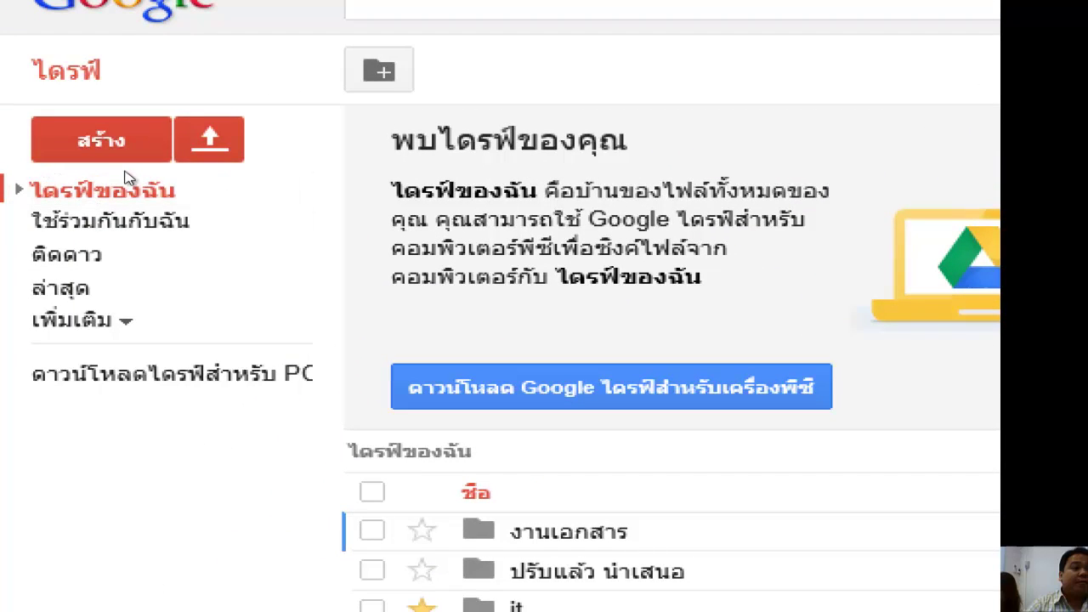
Upload คู่มือการใช้งาน Joomla 3 user.pdf as a single file and collapse the finished-upload panel.
click(204, 141)
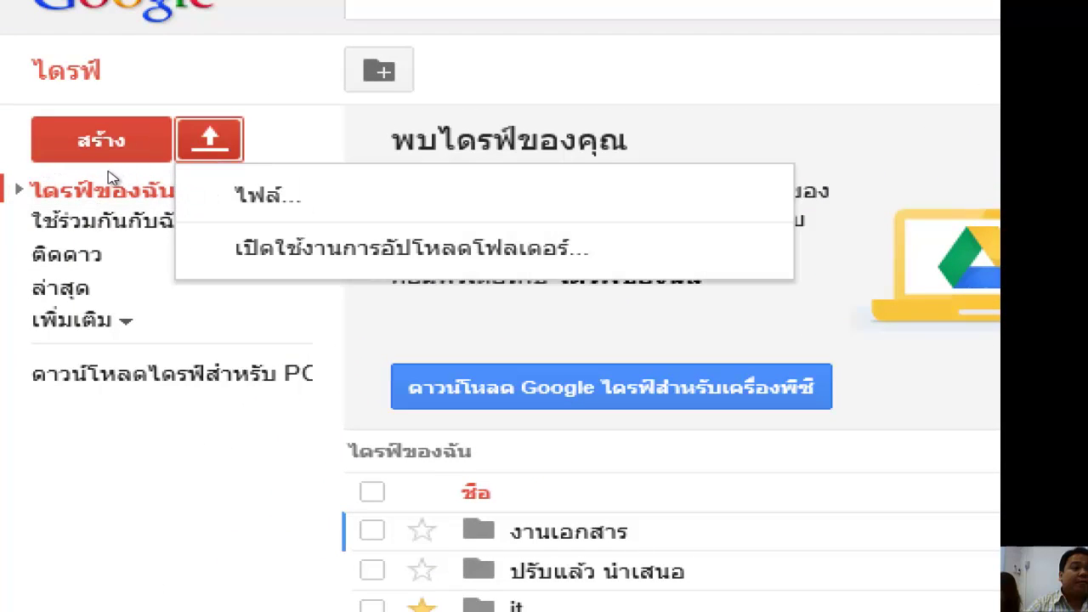
click(196, 197)
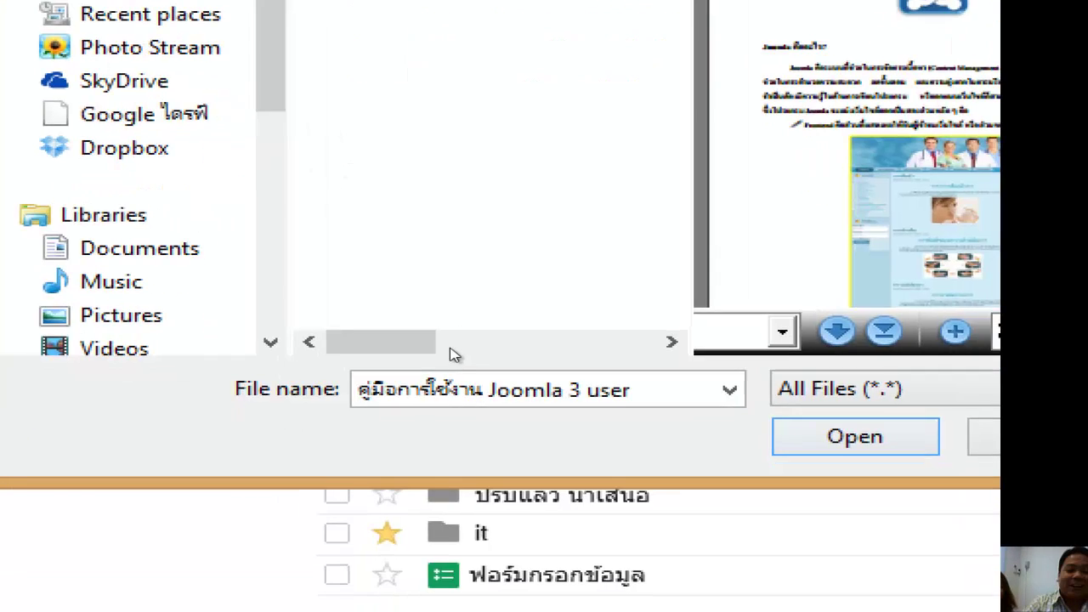
key(Return)
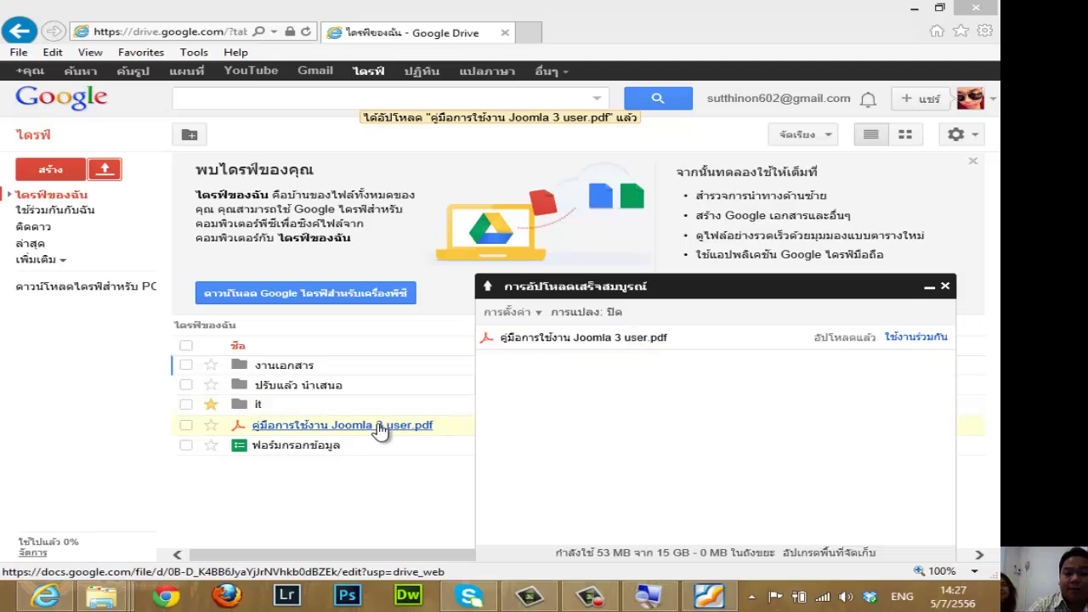
click(929, 289)
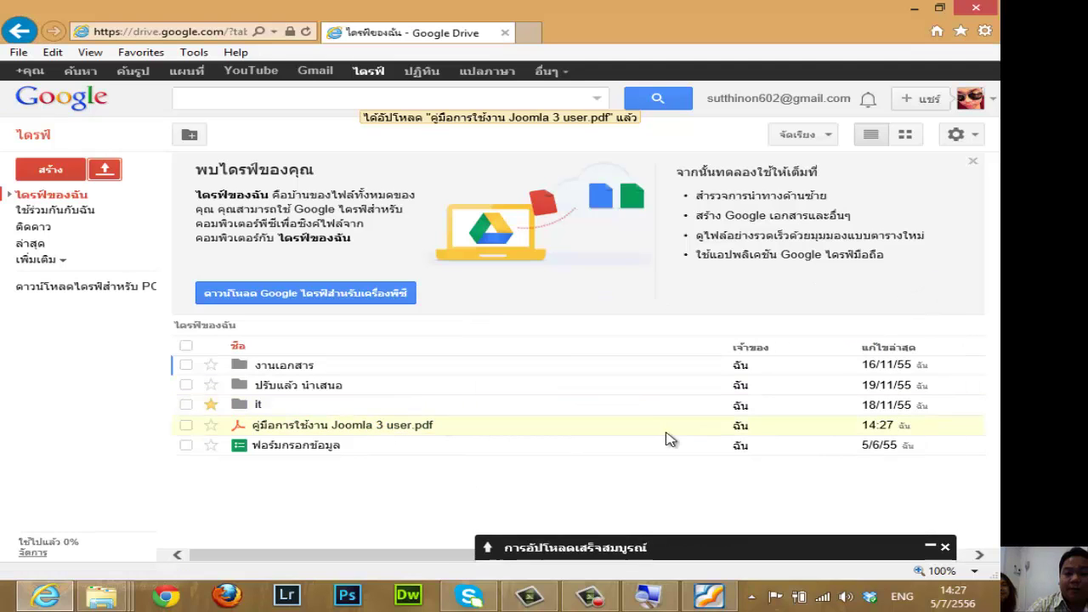
Preview the Joomla 3 user PDF and bring up its sharing settings with the private link.
click(340, 429)
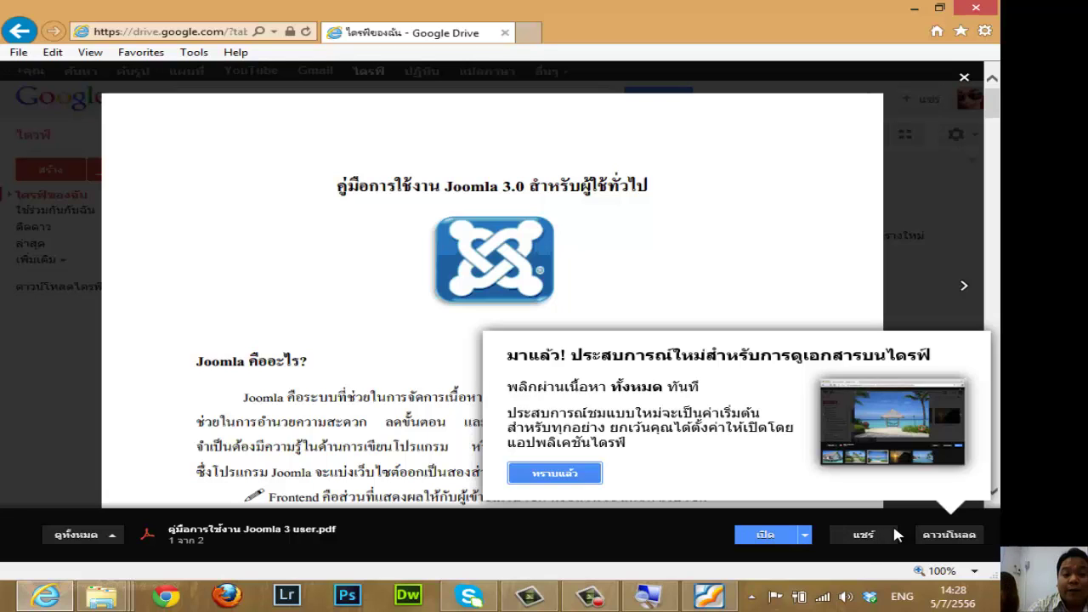
click(863, 536)
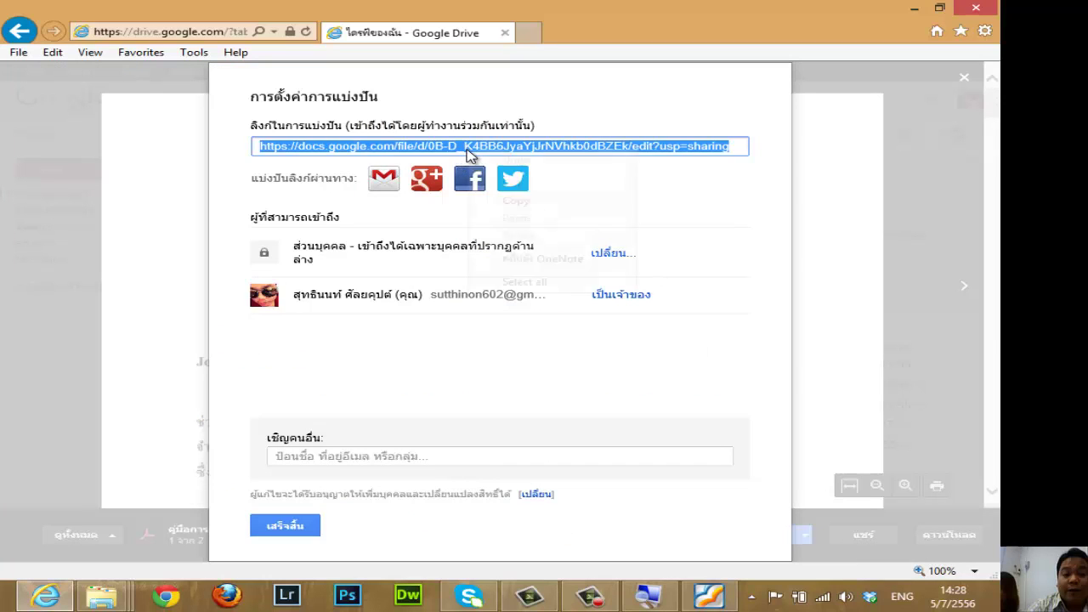
Copy the Joomla PDF's sharing link using the link field's right-click Copy option.
right_click(470, 149)
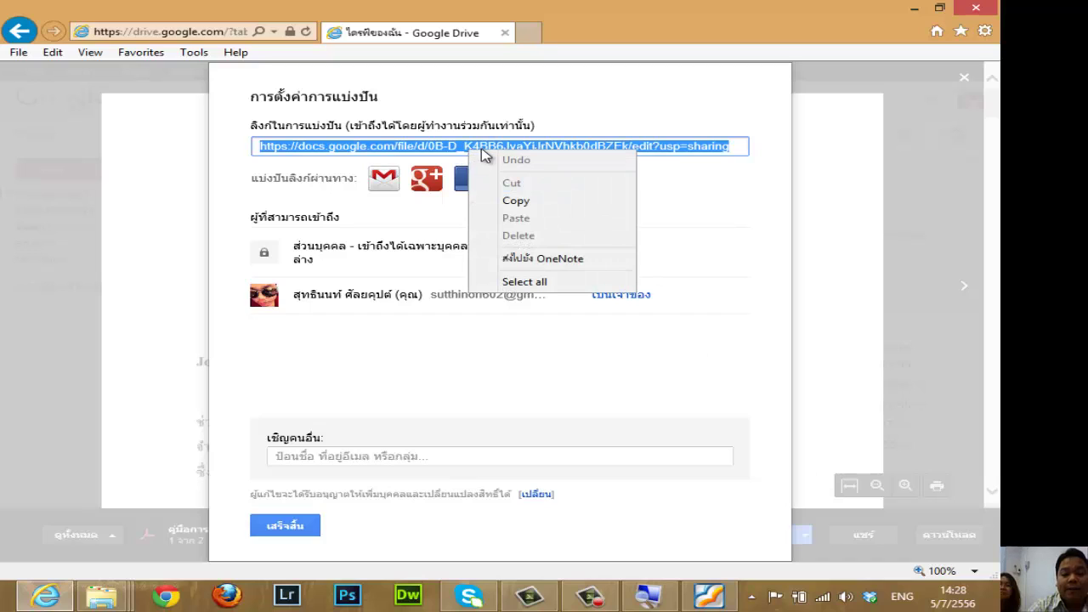
click(524, 202)
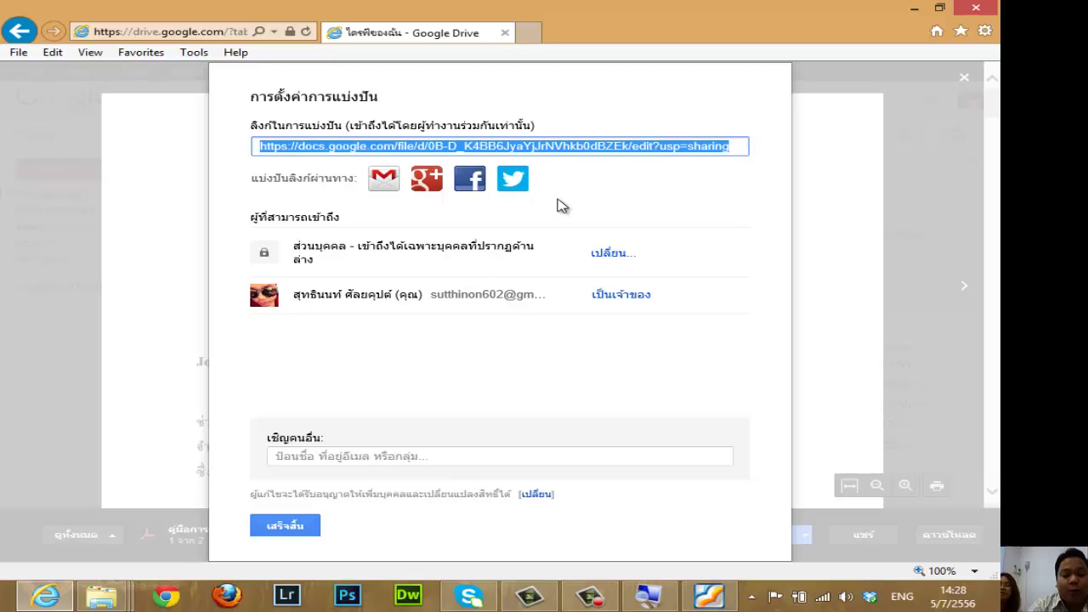
right_click(470, 150)
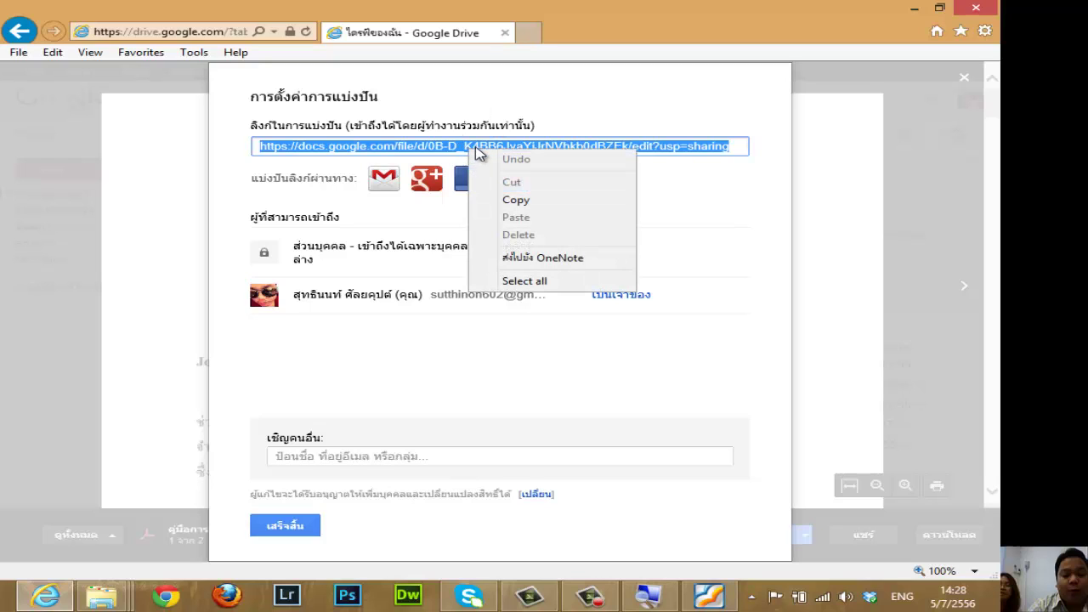
click(294, 152)
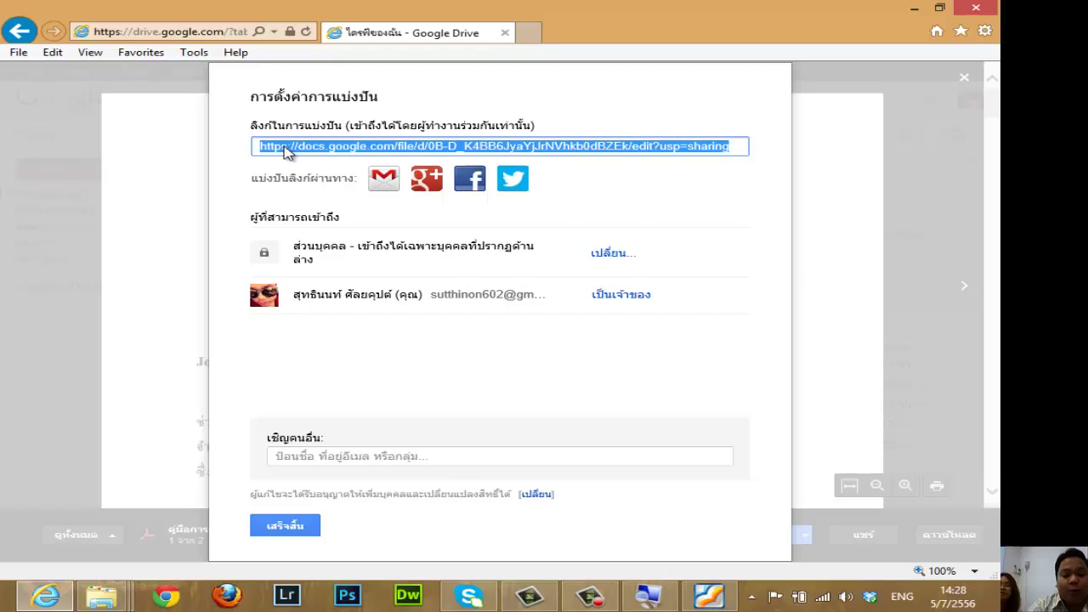
right_click(481, 145)
click(527, 194)
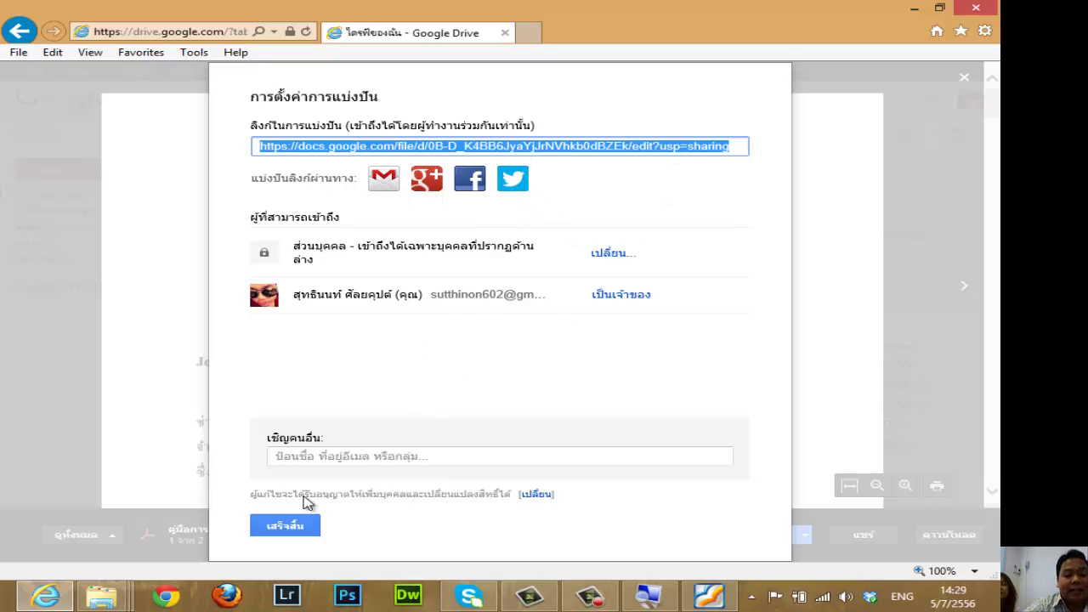
Finish sharing with Done, scroll through the Joomla PDF, then close its preview.
click(288, 524)
scroll(675, 366, down, 20)
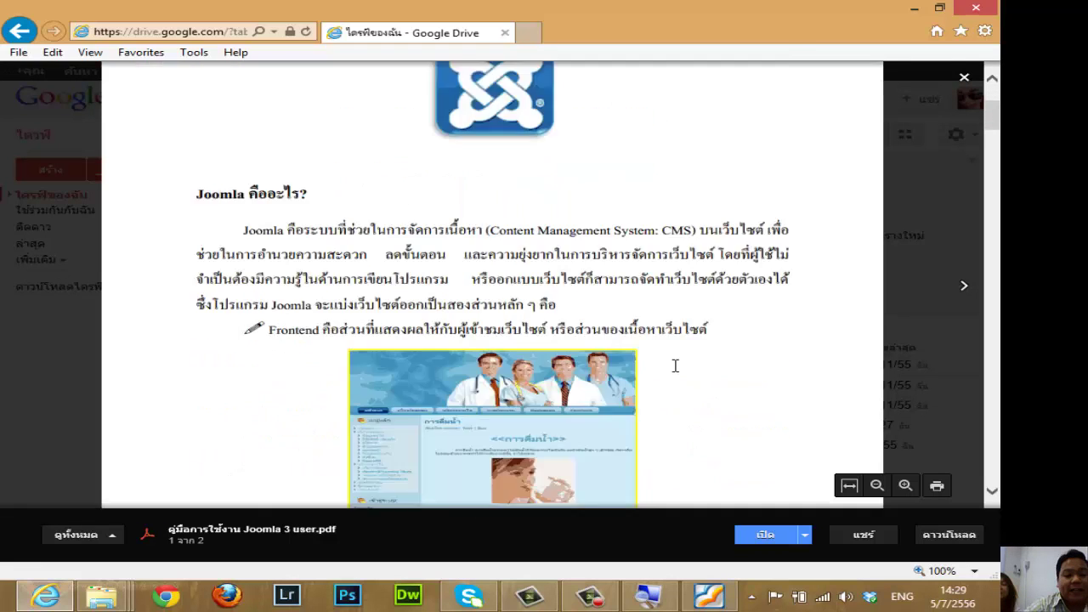
scroll(678, 369, down, 10)
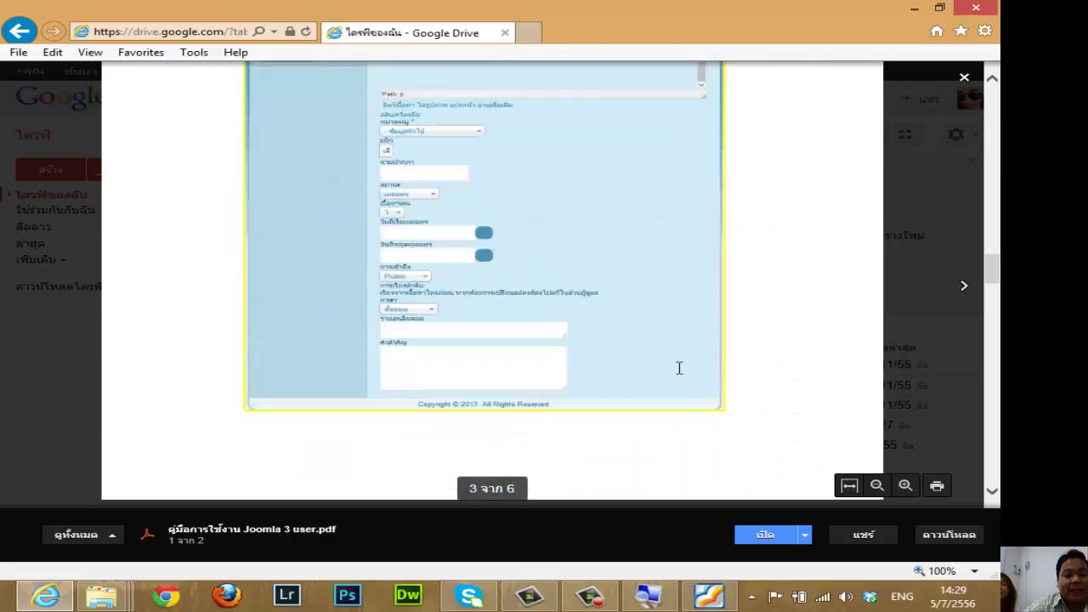
scroll(678, 401, up, 8)
scroll(678, 400, up, 20)
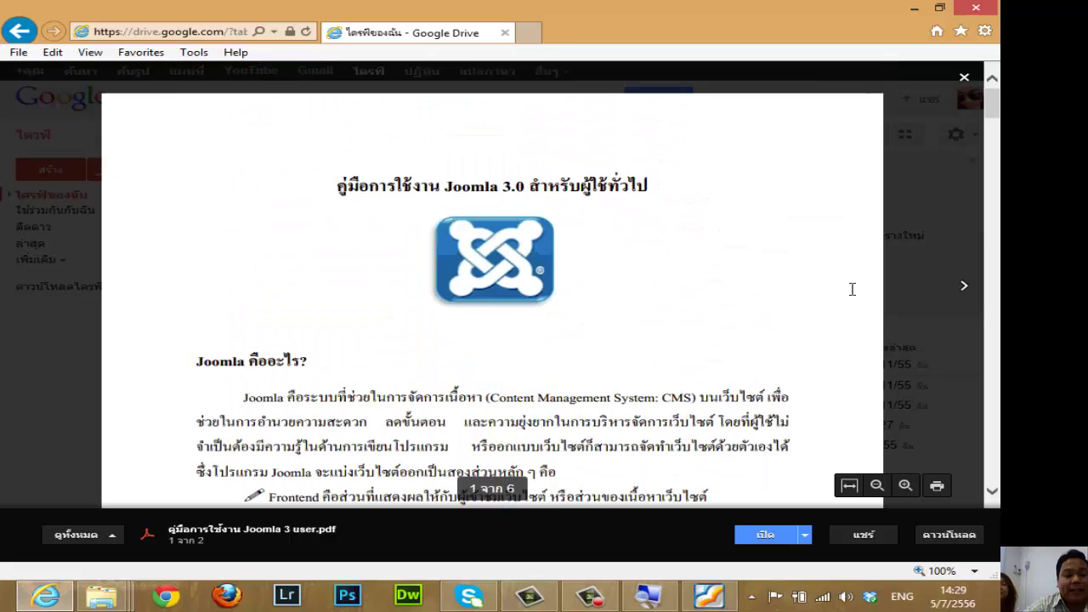
click(964, 77)
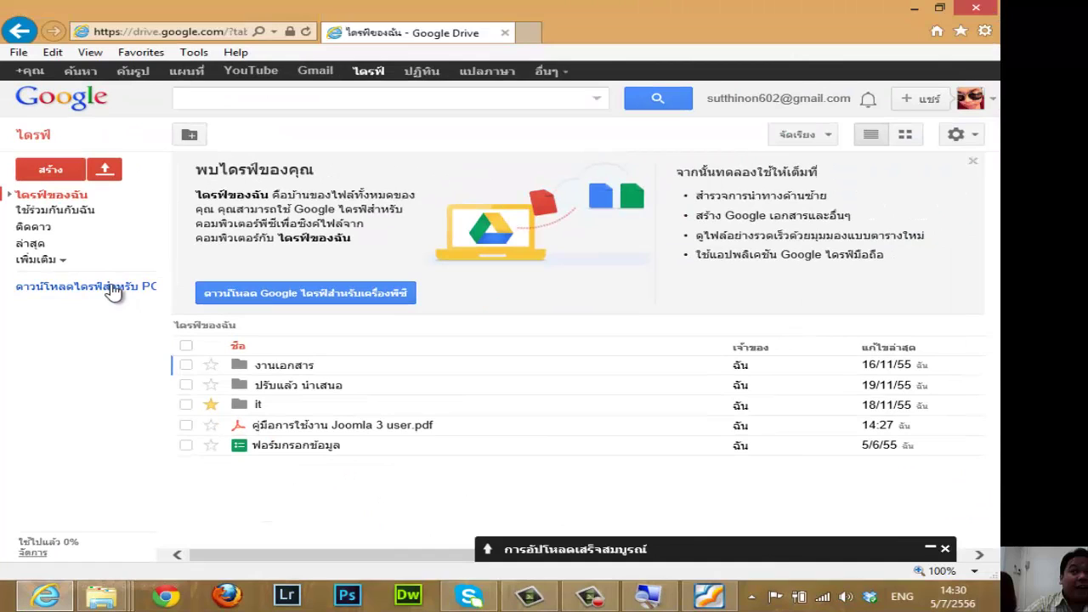
click(229, 271)
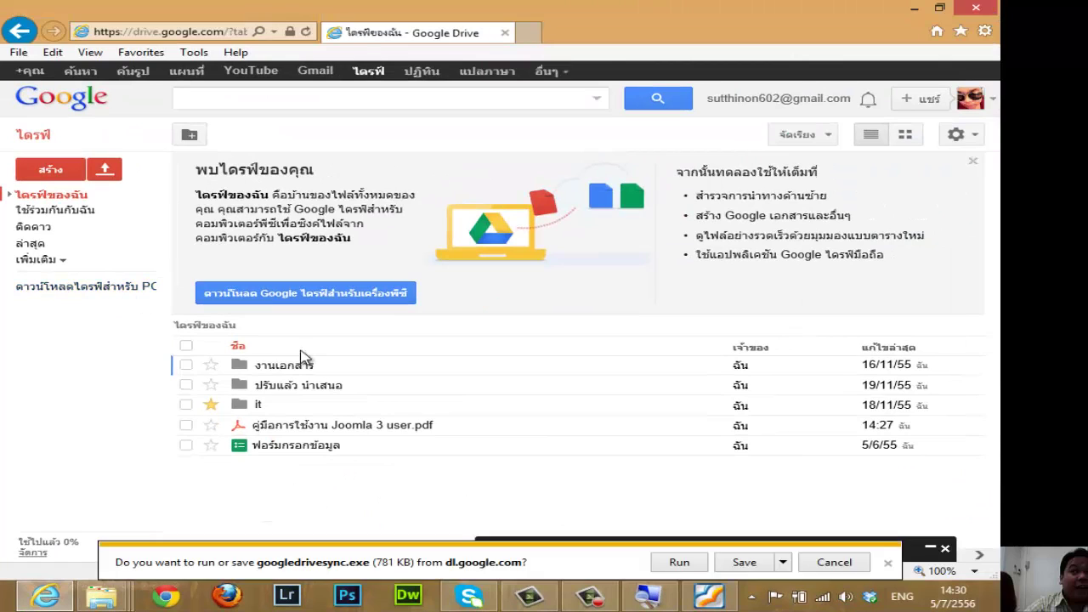
click(782, 562)
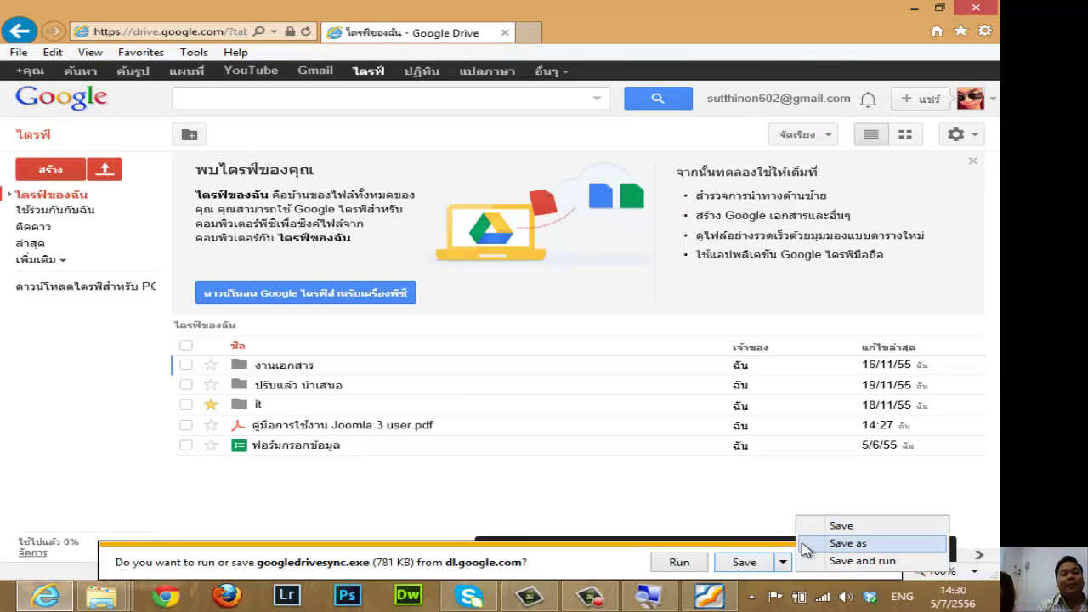
click(618, 562)
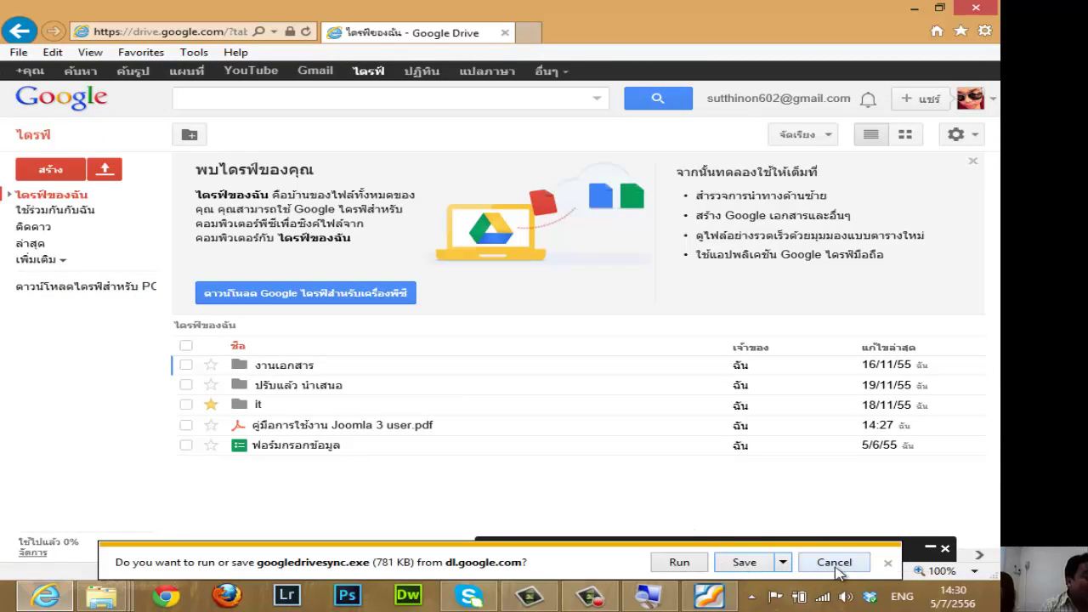
click(835, 564)
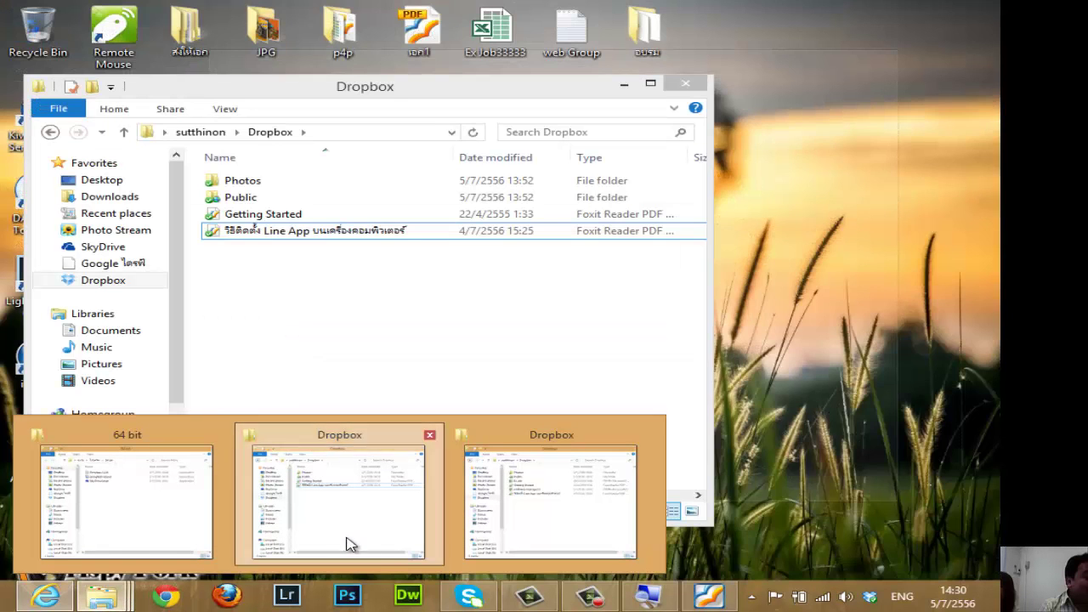
click(348, 544)
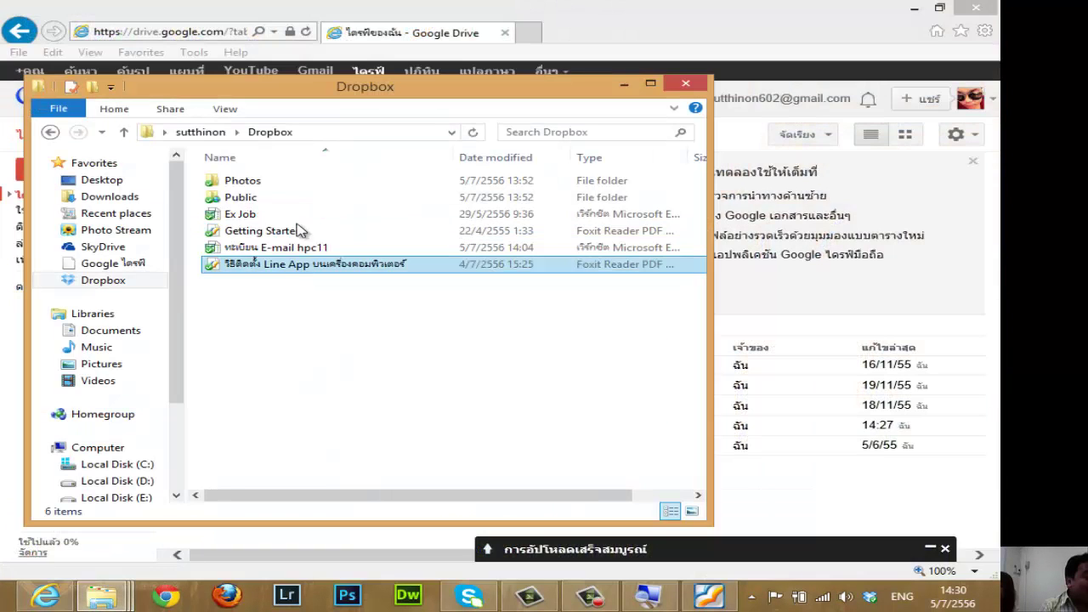
click(685, 84)
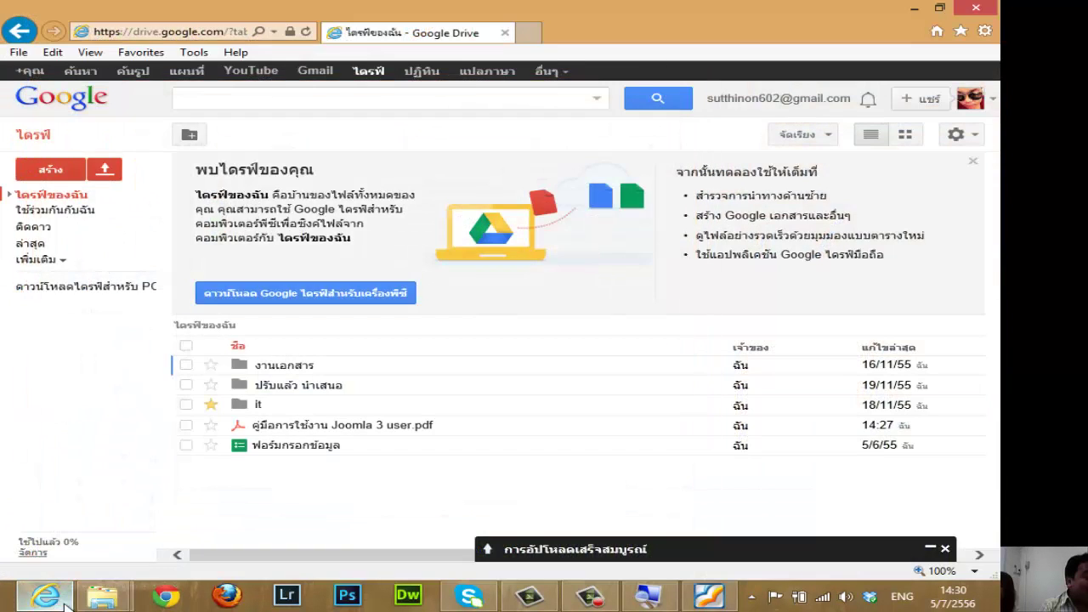
mouse_move(102, 598)
click(374, 484)
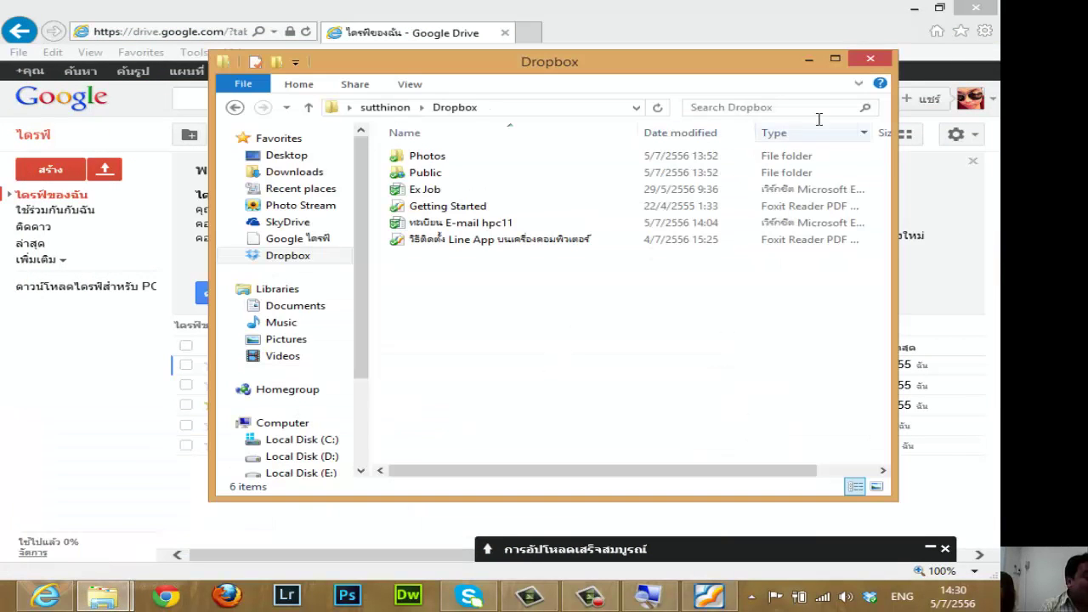
click(871, 58)
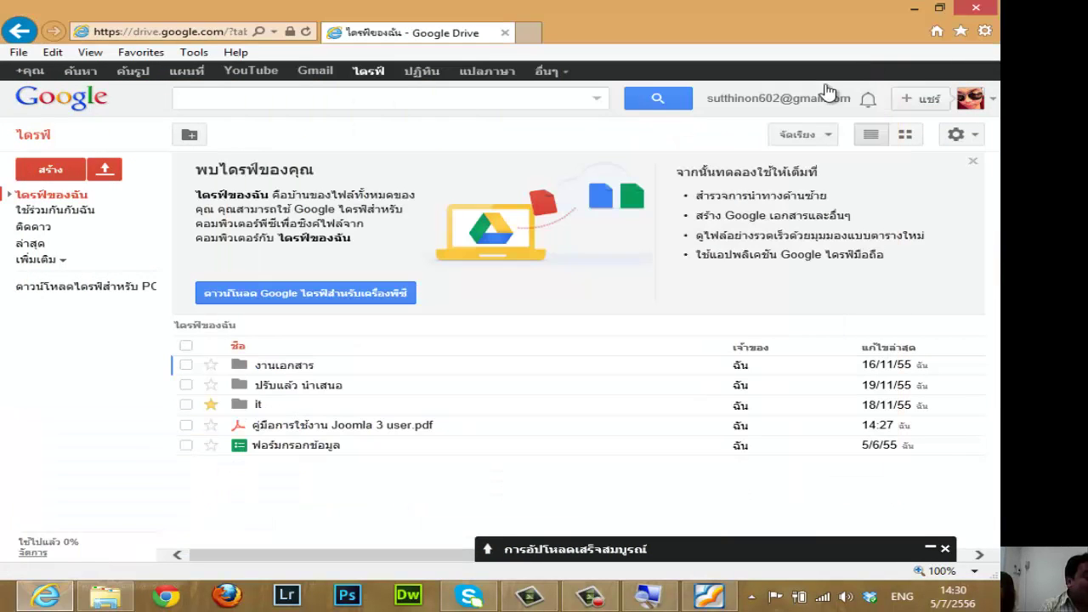
Open File Explorer at the อบรม folder and select the googledrivesync installer.
click(100, 597)
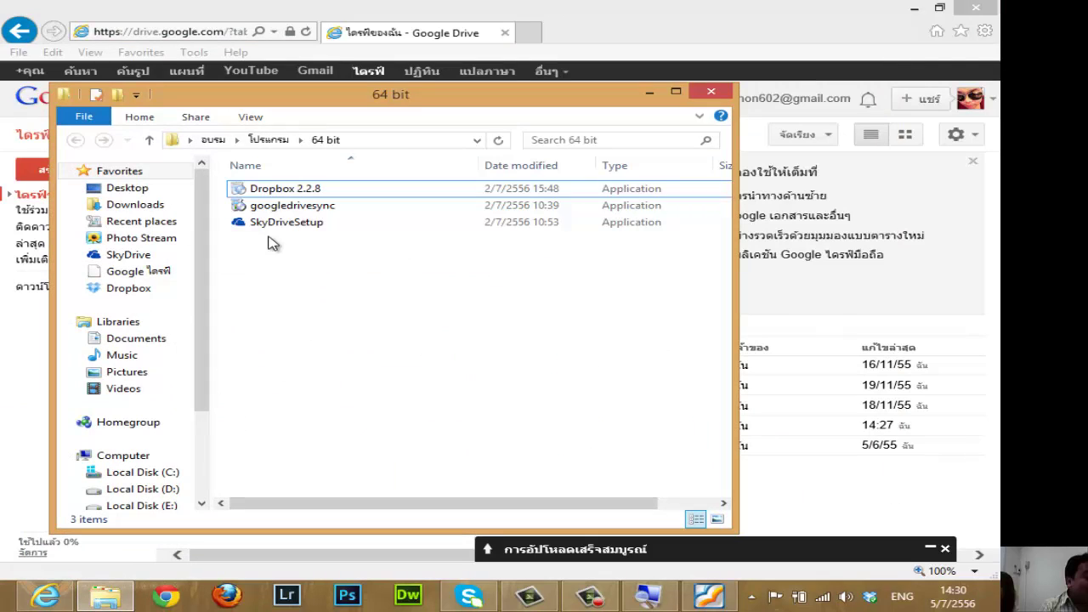
click(213, 139)
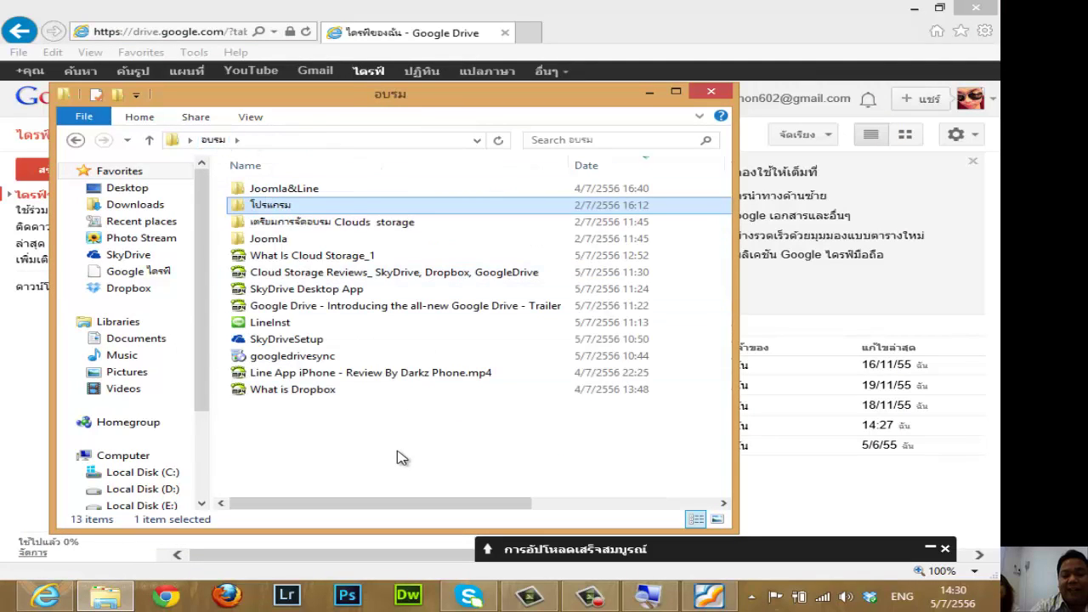
click(285, 391)
click(299, 362)
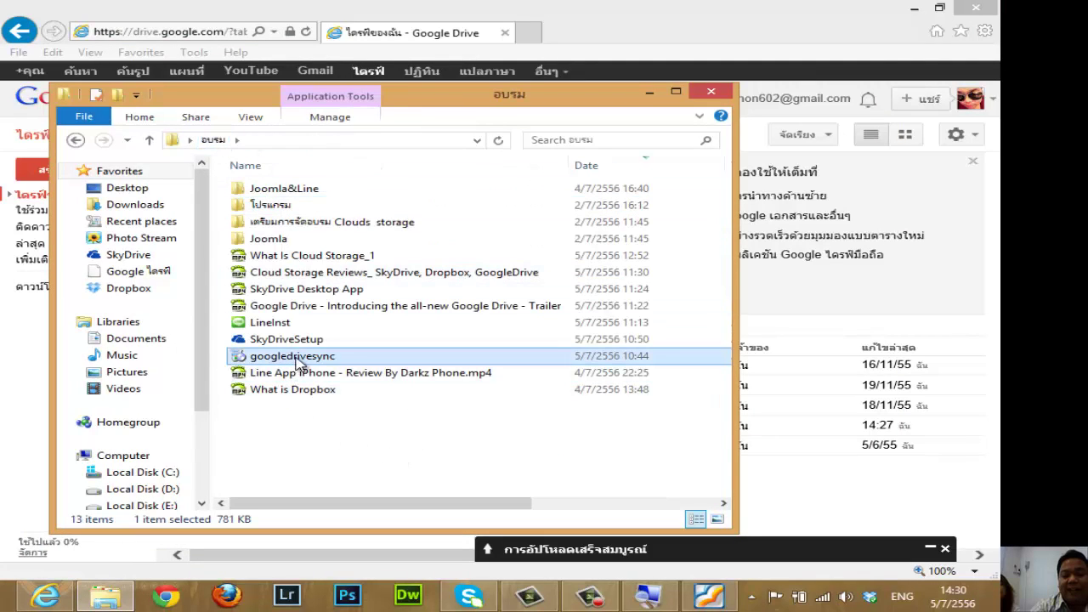
Run googledrivesync to install Google Drive and dismiss the completion message.
mouse_move(320, 364)
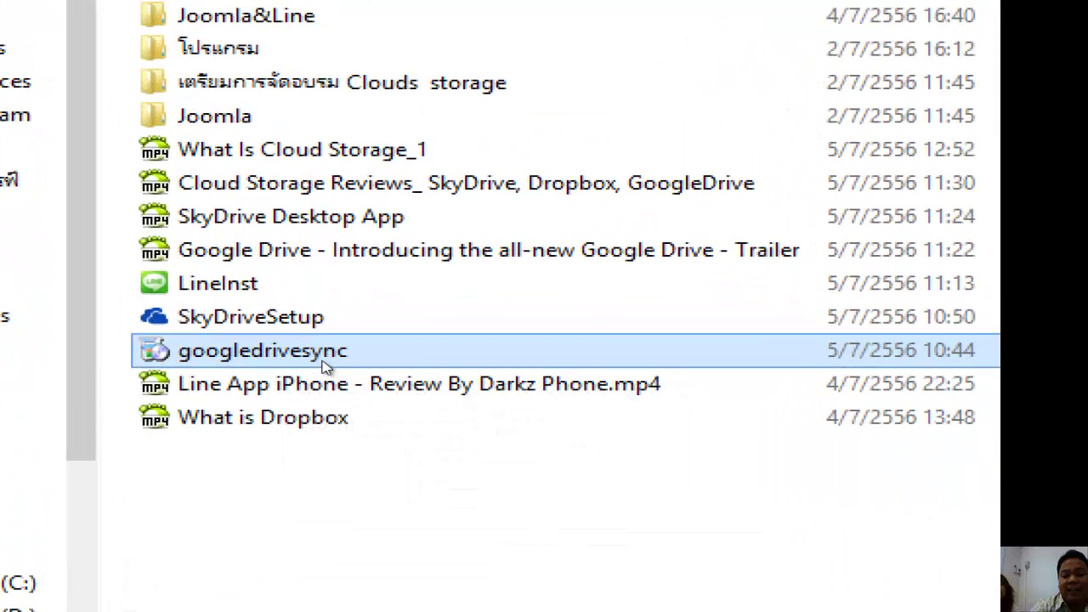
mouse_move(312, 360)
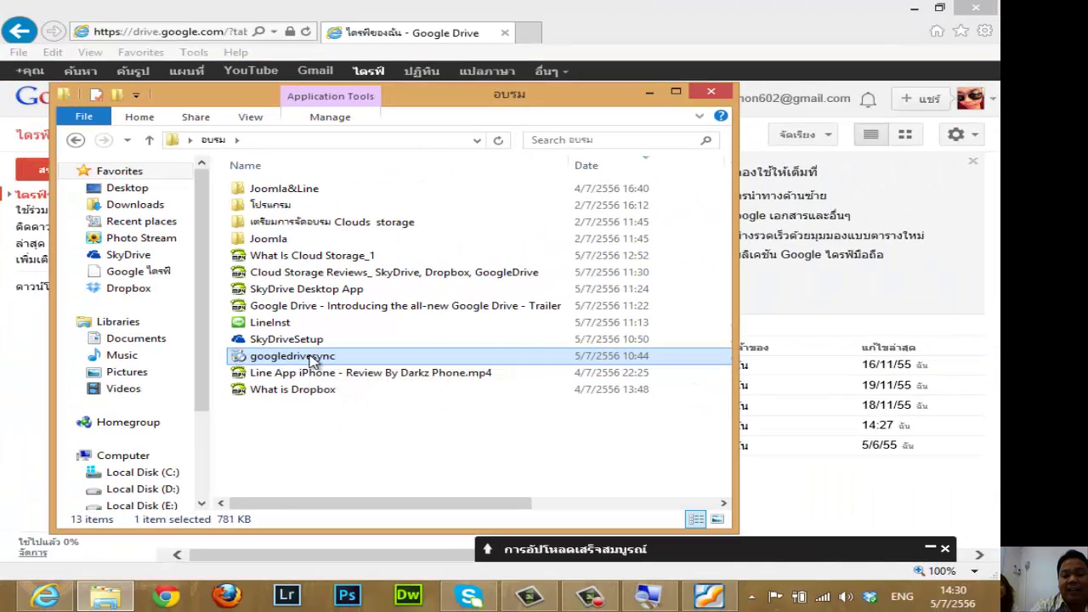
double_click(313, 359)
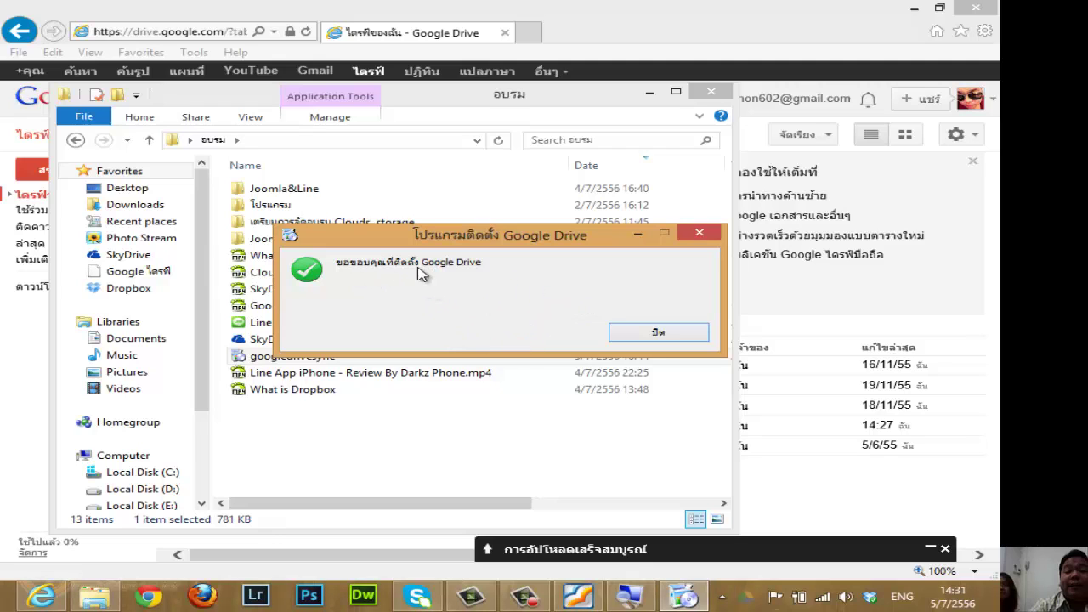
click(670, 334)
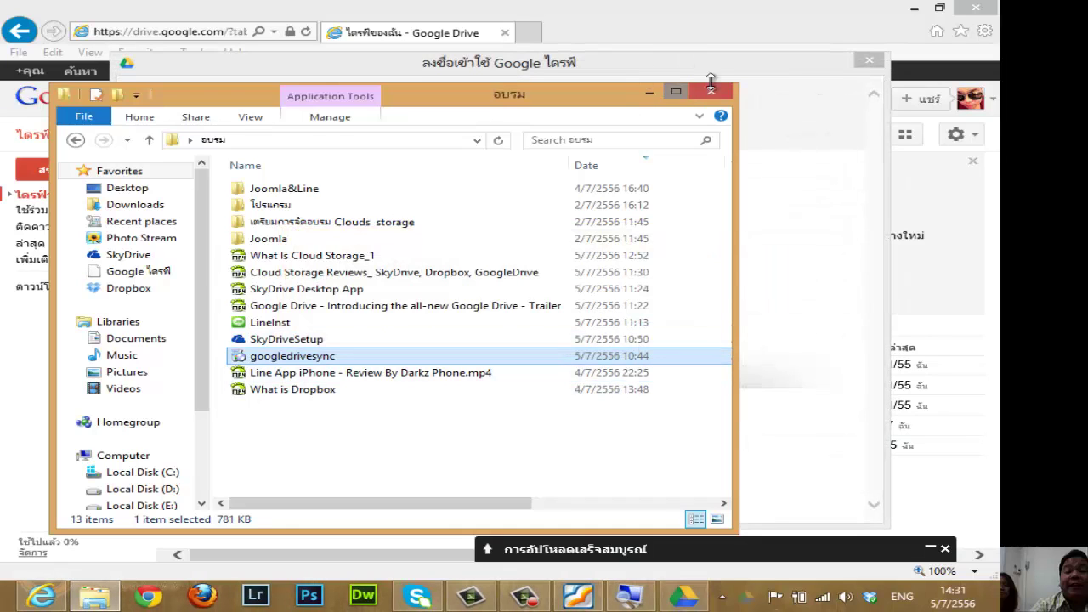
Sign in to the Google Drive desktop app with the account password.
click(651, 91)
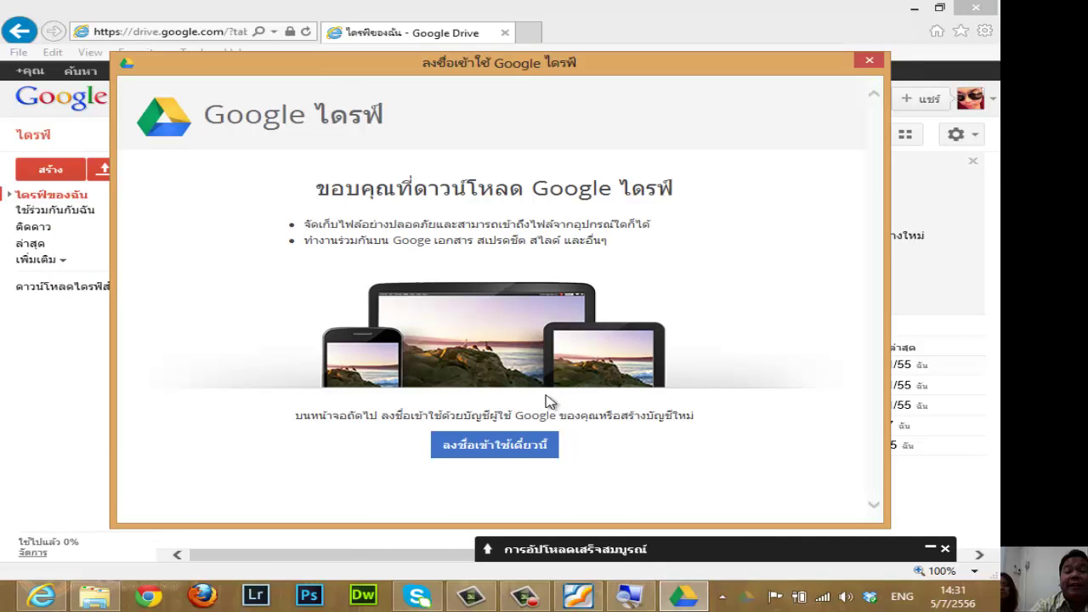
click(497, 450)
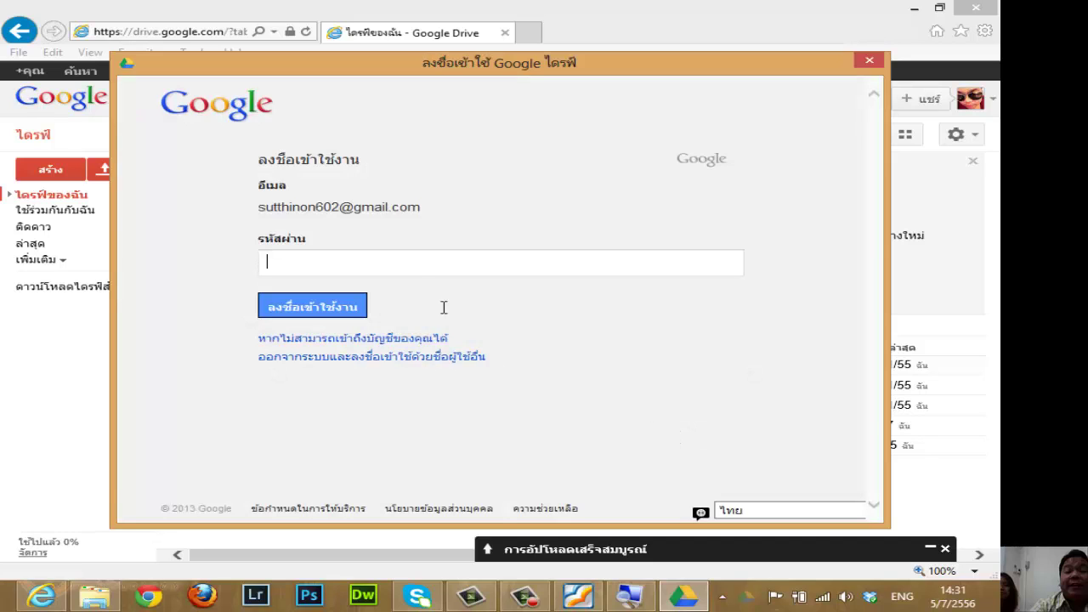
text(••)
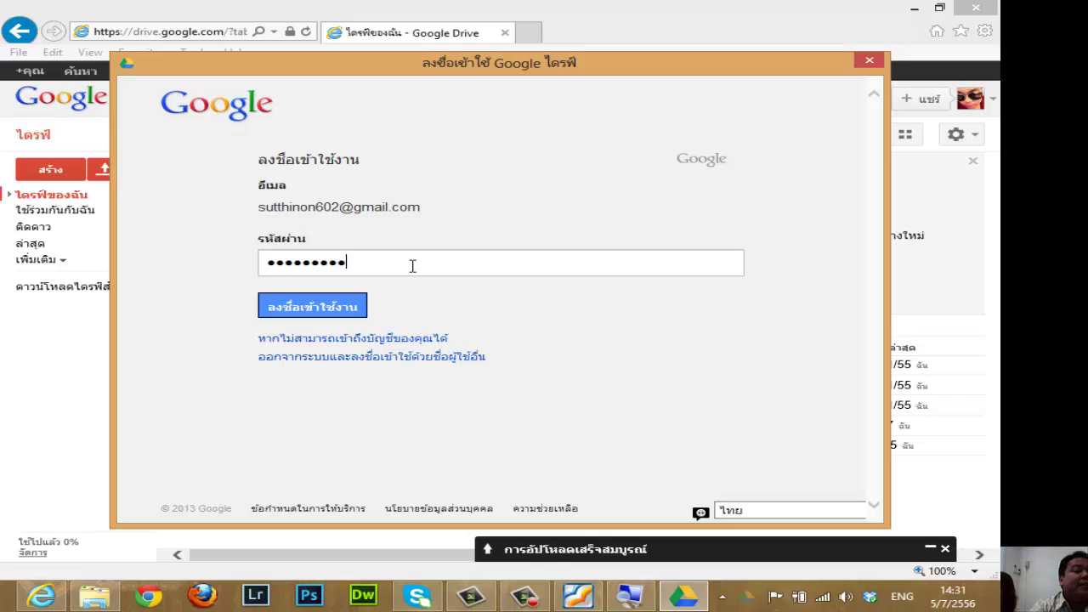
click(317, 306)
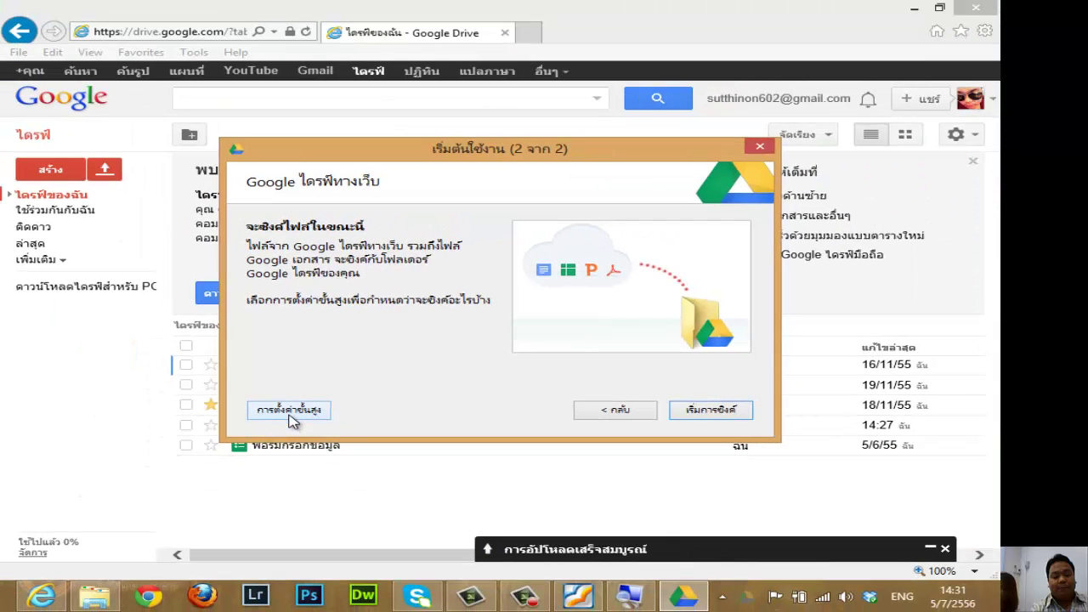
Open the Google Drive Advanced settings and review the current sync folder path.
click(289, 406)
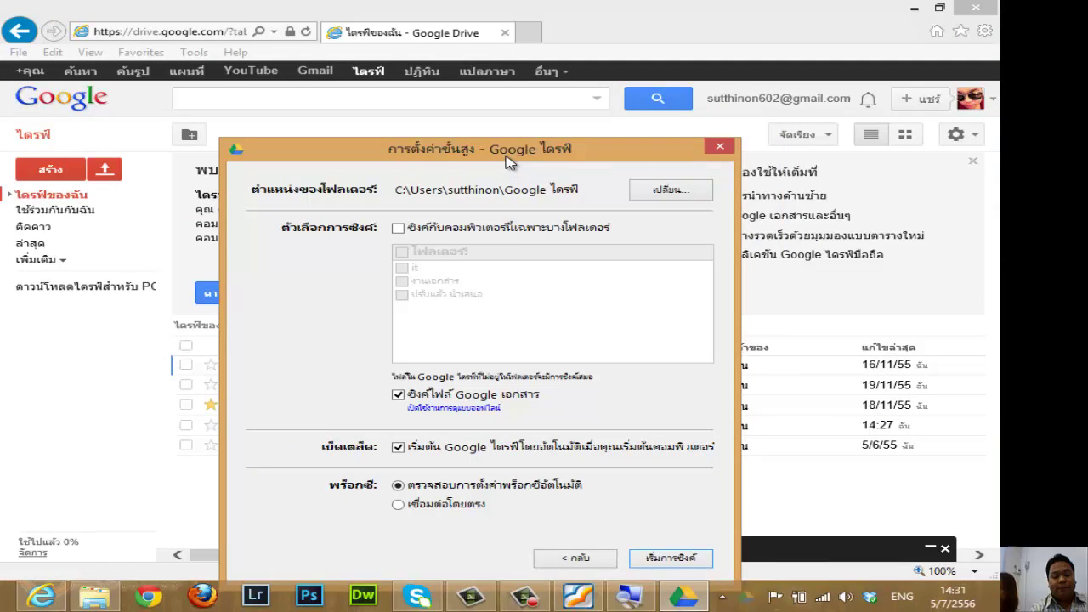
drag(510, 159, 527, 66)
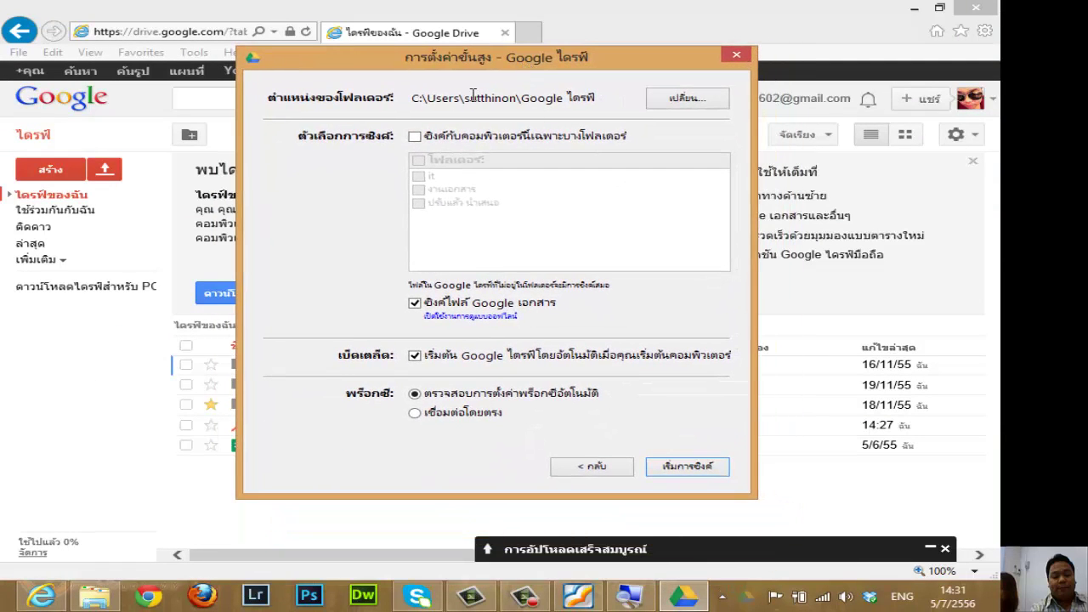
drag(414, 96, 604, 99)
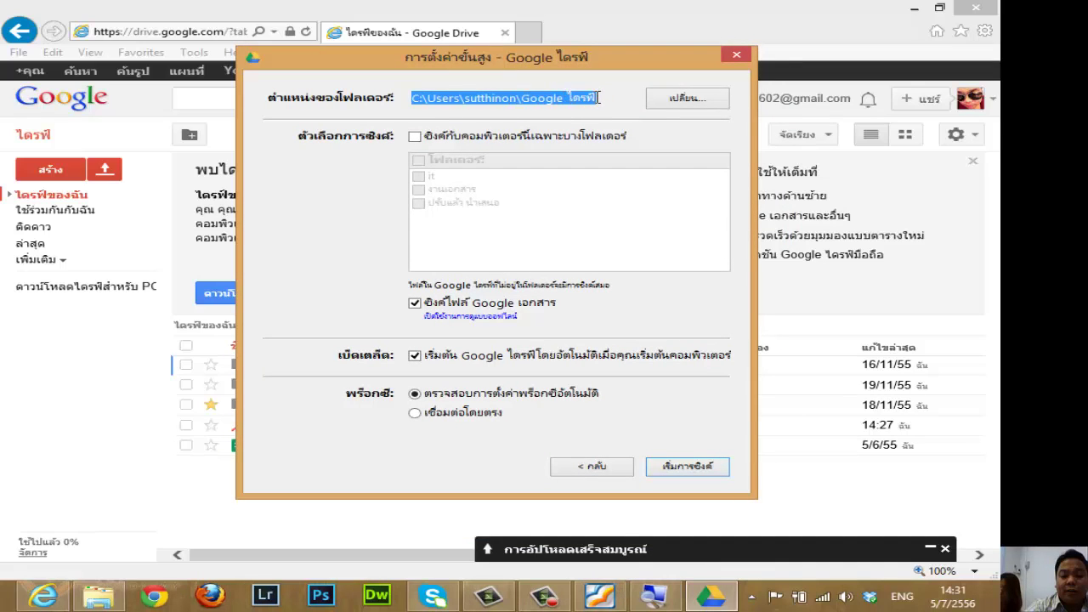
click(597, 96)
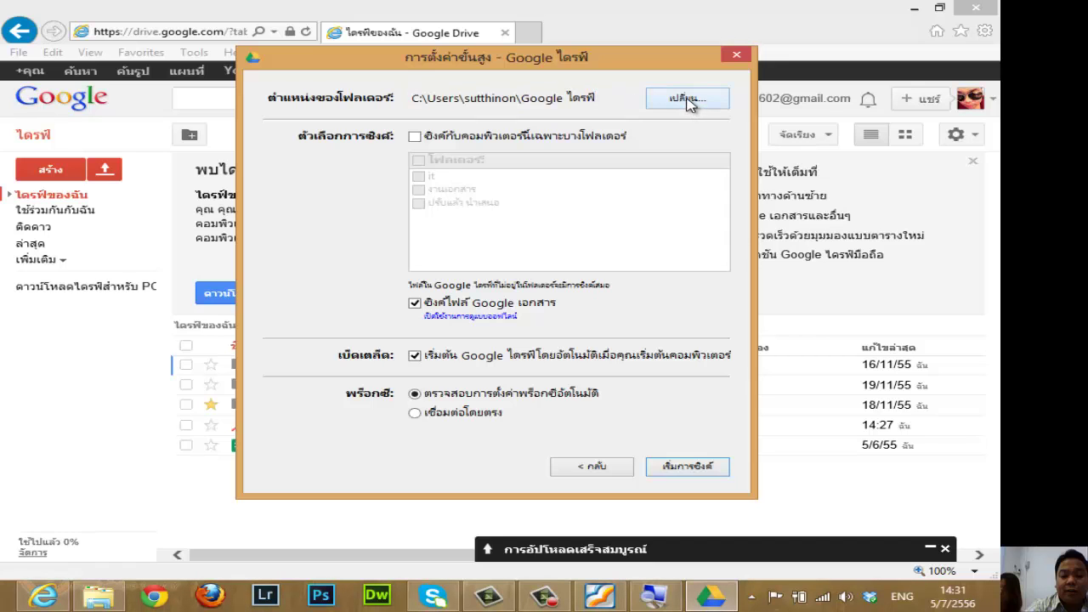
Move the sync folder to D:\data\Google ไดรฟ์ and start syncing.
click(688, 100)
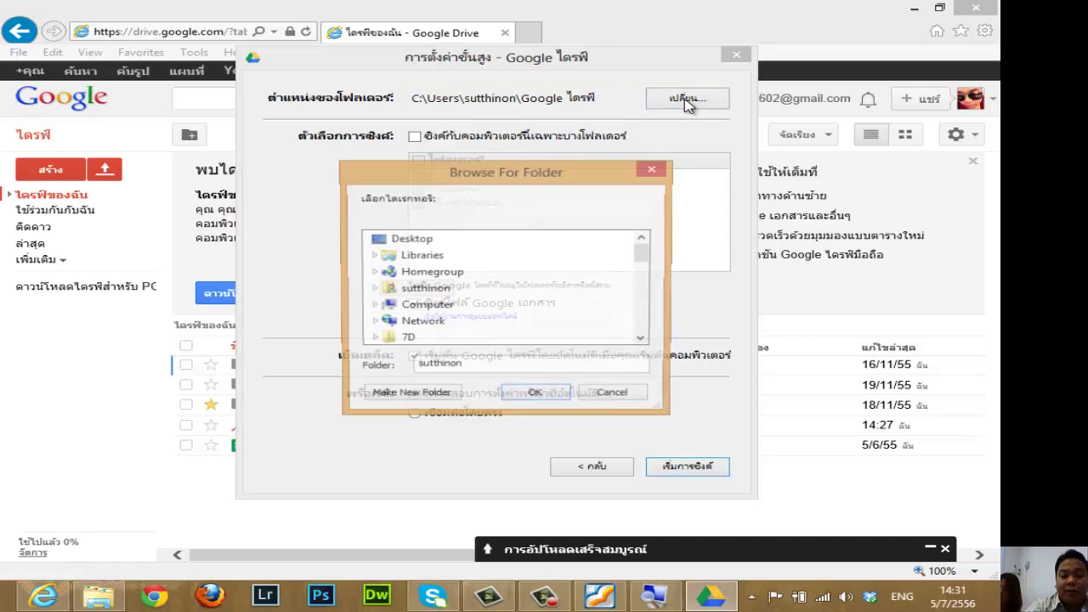
click(455, 306)
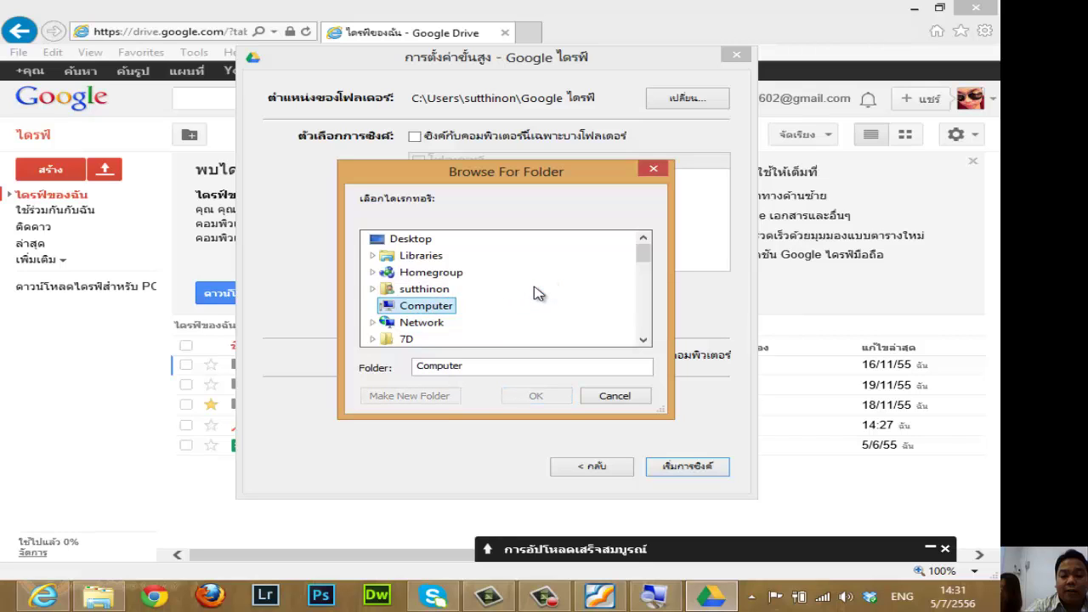
click(464, 274)
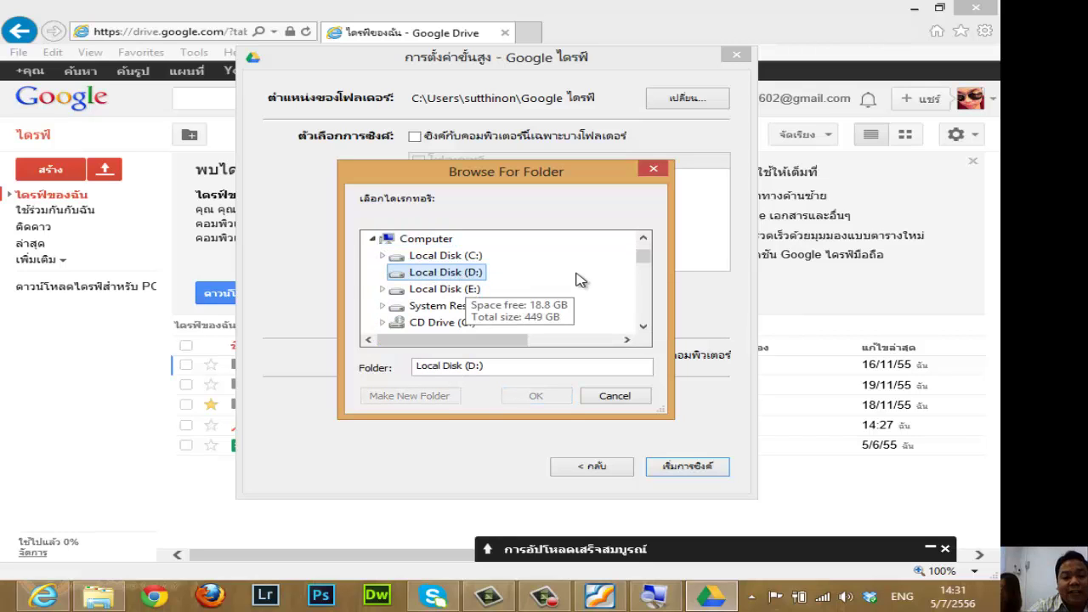
double_click(427, 274)
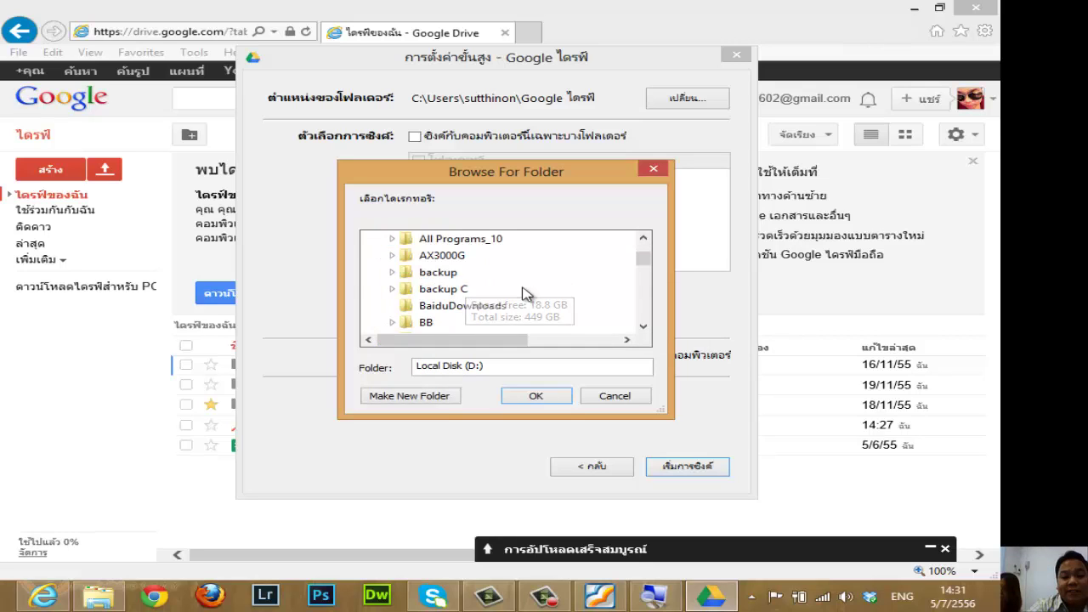
scroll(534, 284, down, 3)
click(430, 257)
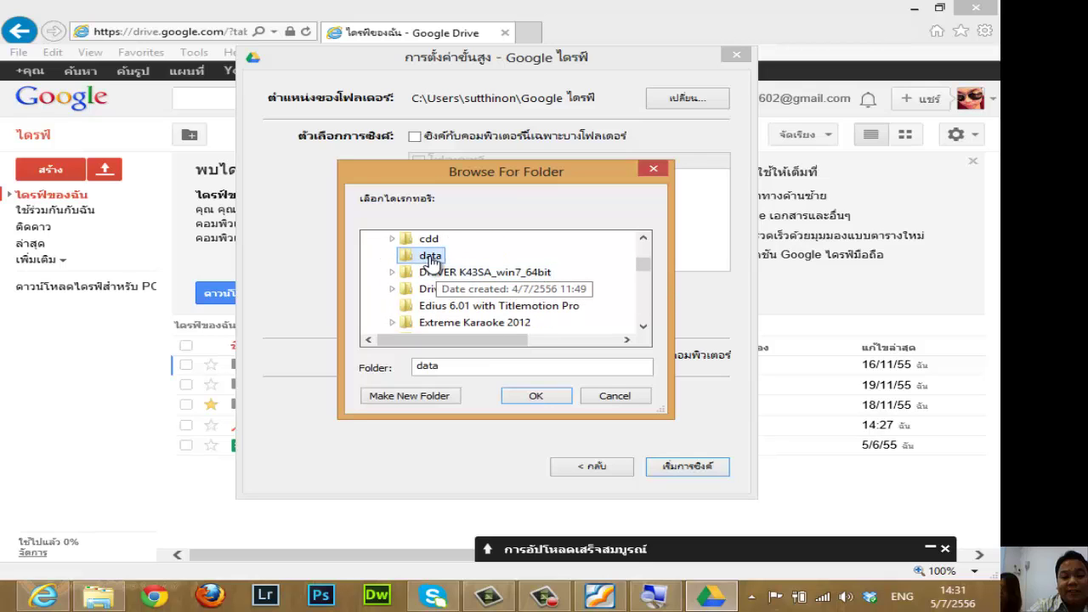
click(537, 397)
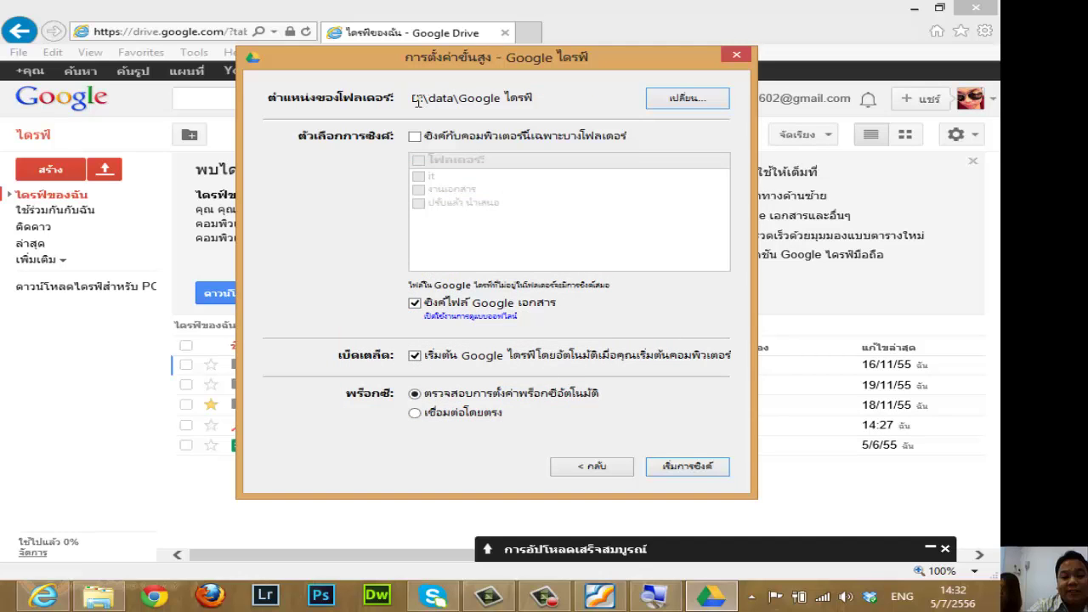
drag(414, 99, 529, 100)
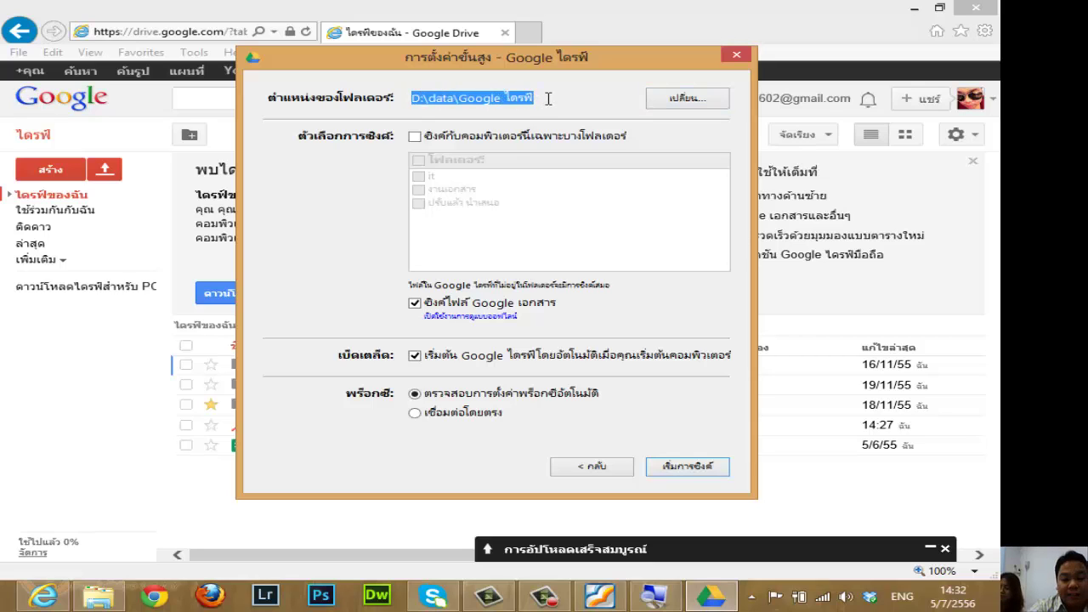
click(687, 470)
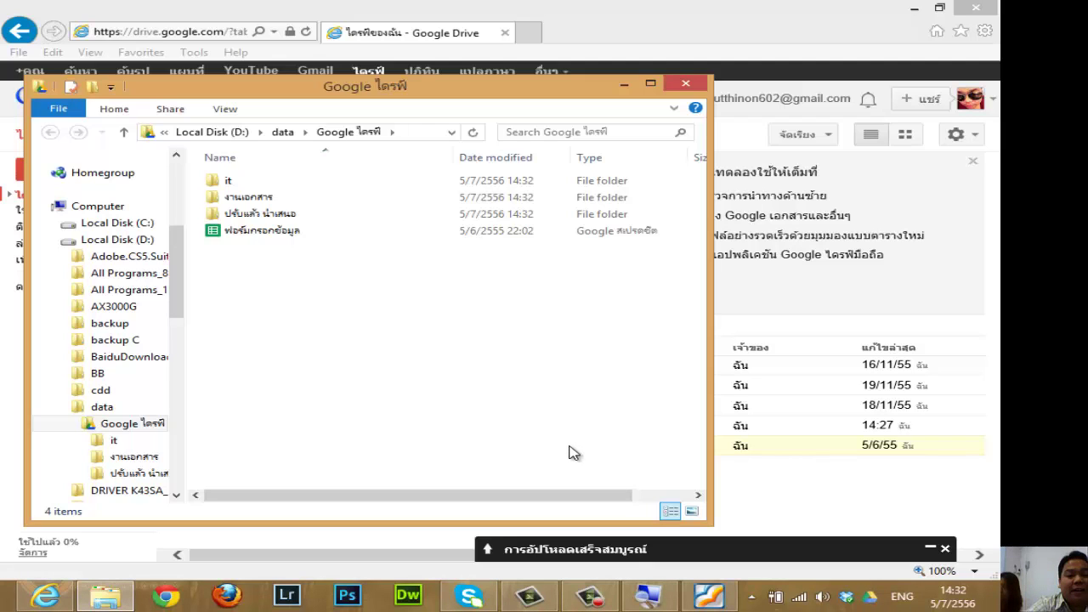
Compare the synced Google Drive folder with Dropbox, view SkyDrive, then minimize Explorer.
drag(410, 88, 514, 66)
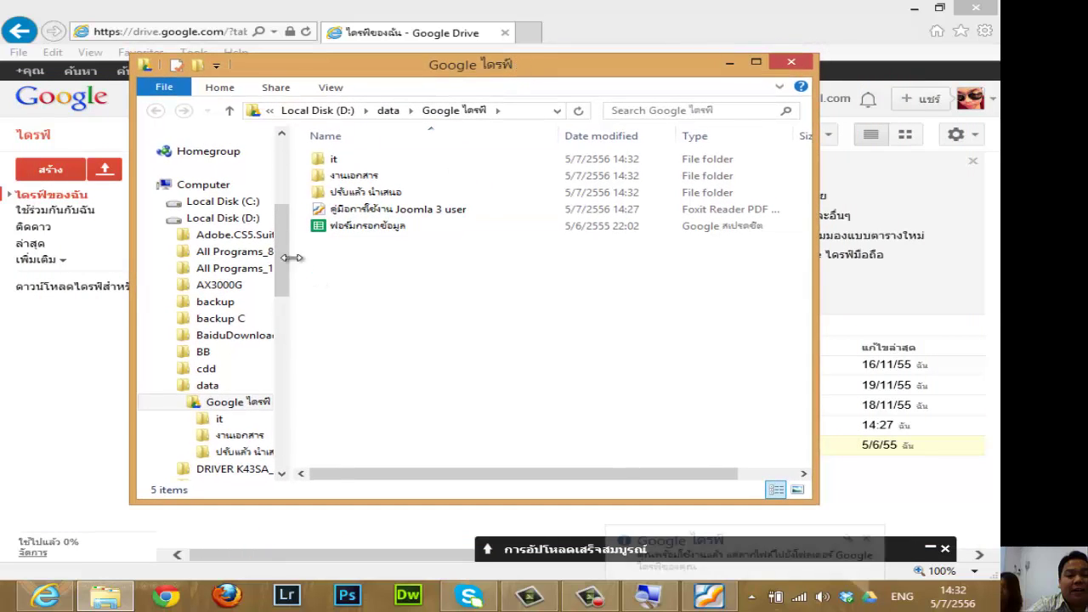
scroll(284, 204, up, 5)
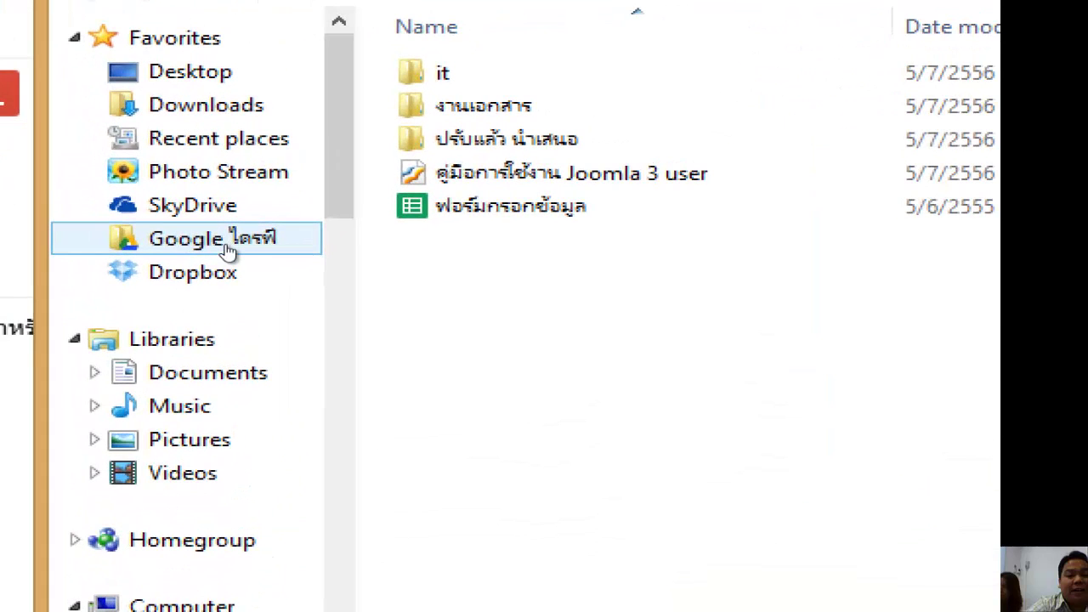
click(216, 247)
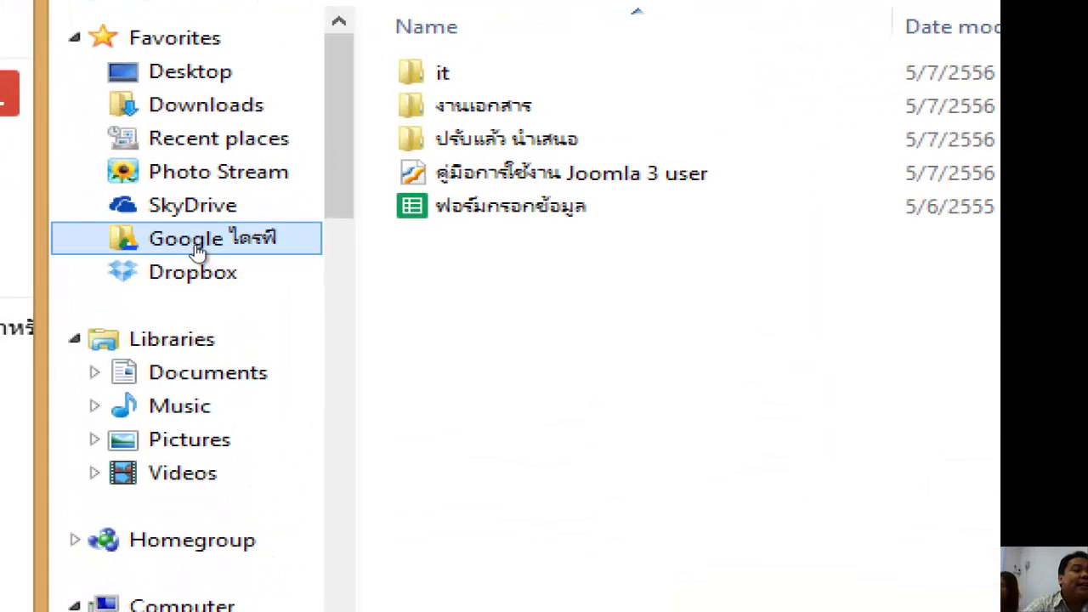
click(225, 267)
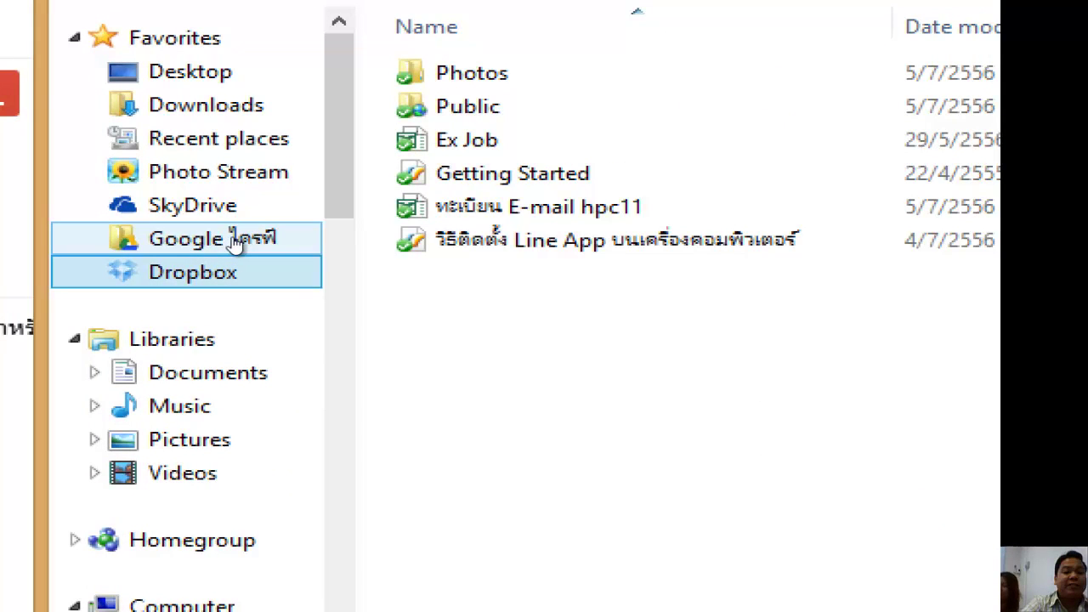
click(235, 244)
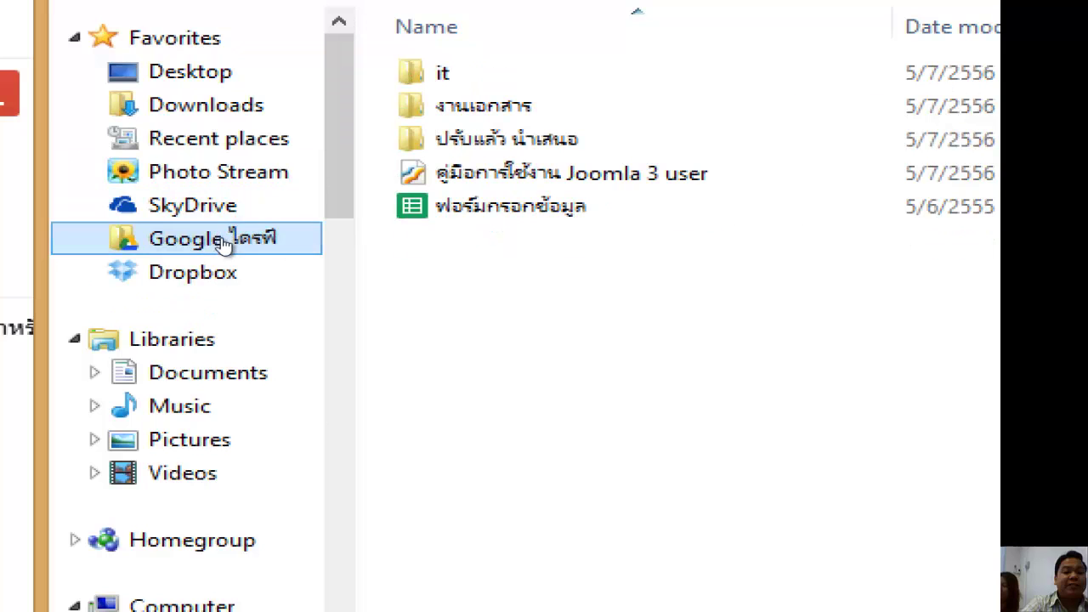
click(223, 270)
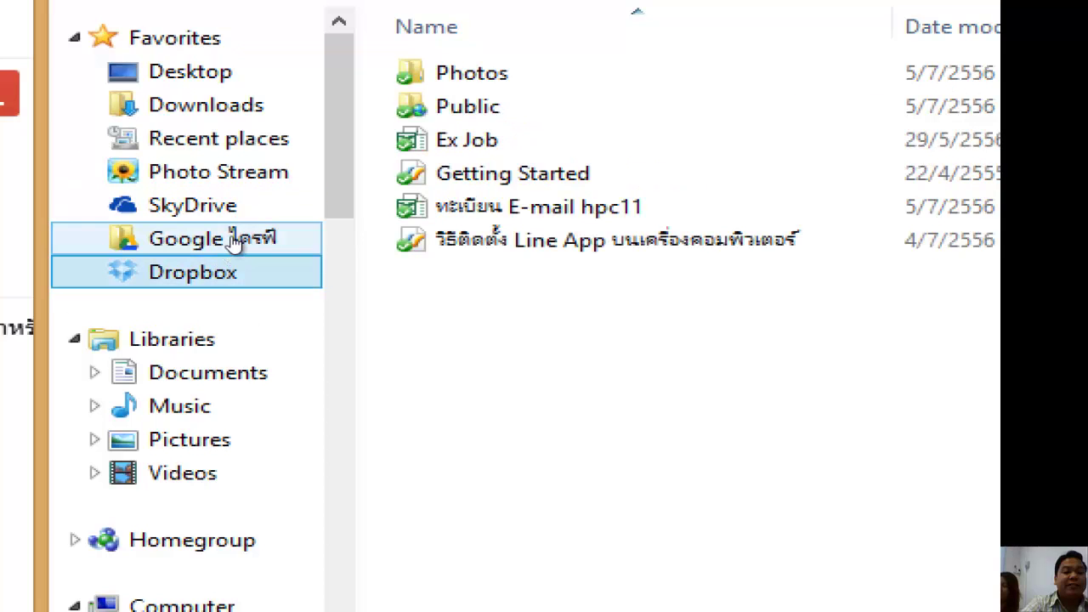
click(235, 251)
click(217, 270)
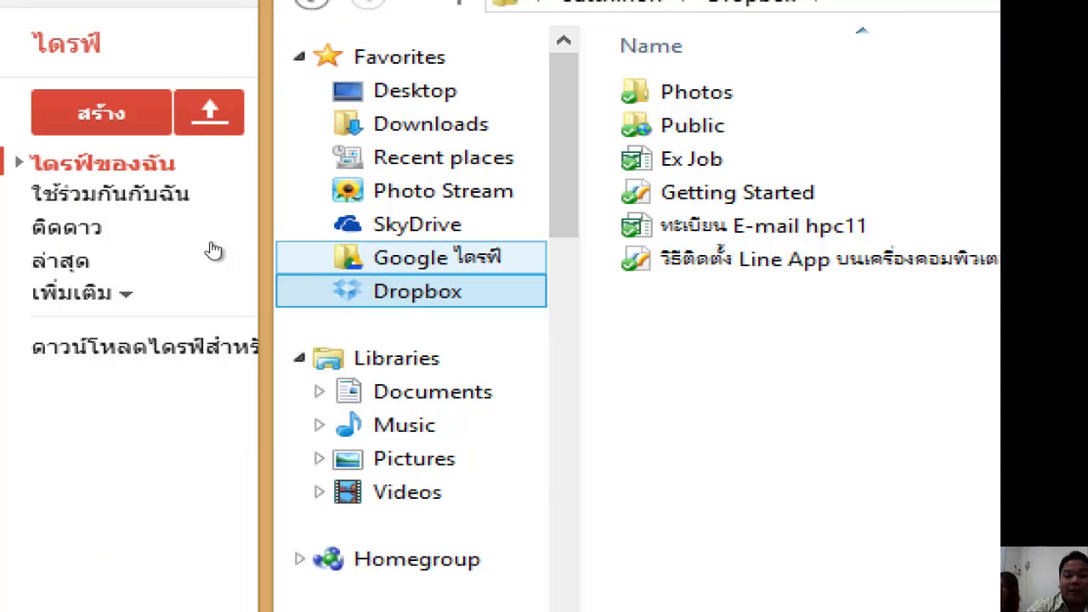
key(Up)
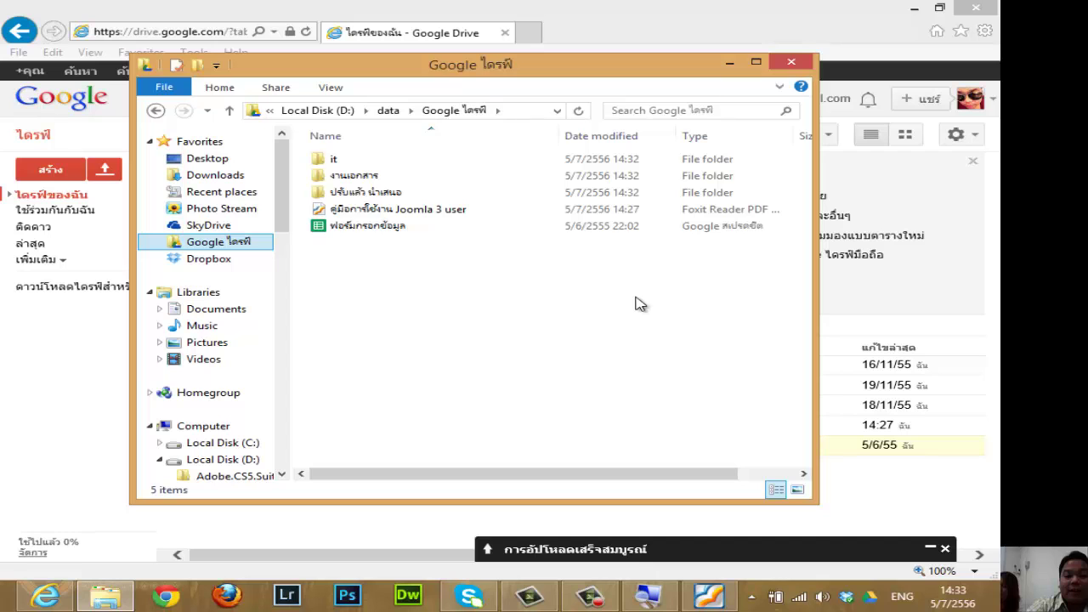
click(249, 228)
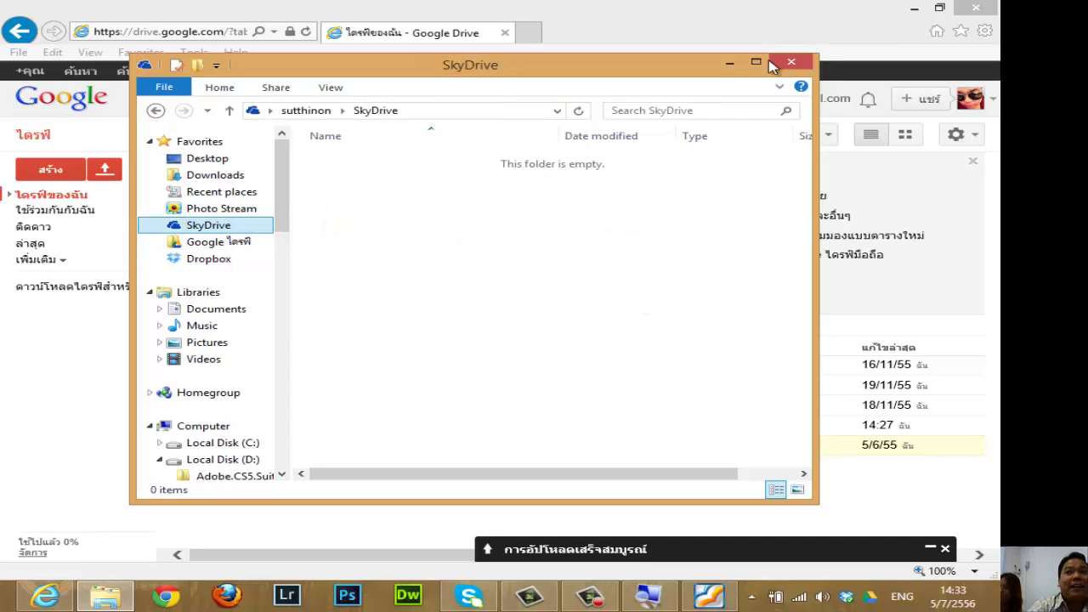
click(730, 62)
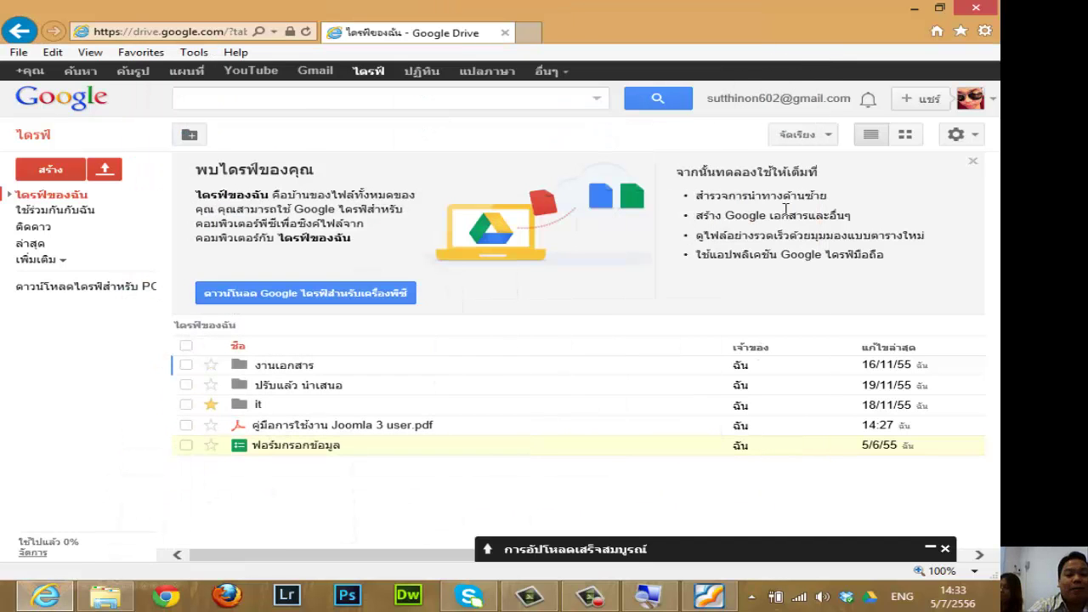
Reopen the Joomla PDF's sharing settings, then close them and the preview.
click(334, 427)
click(883, 530)
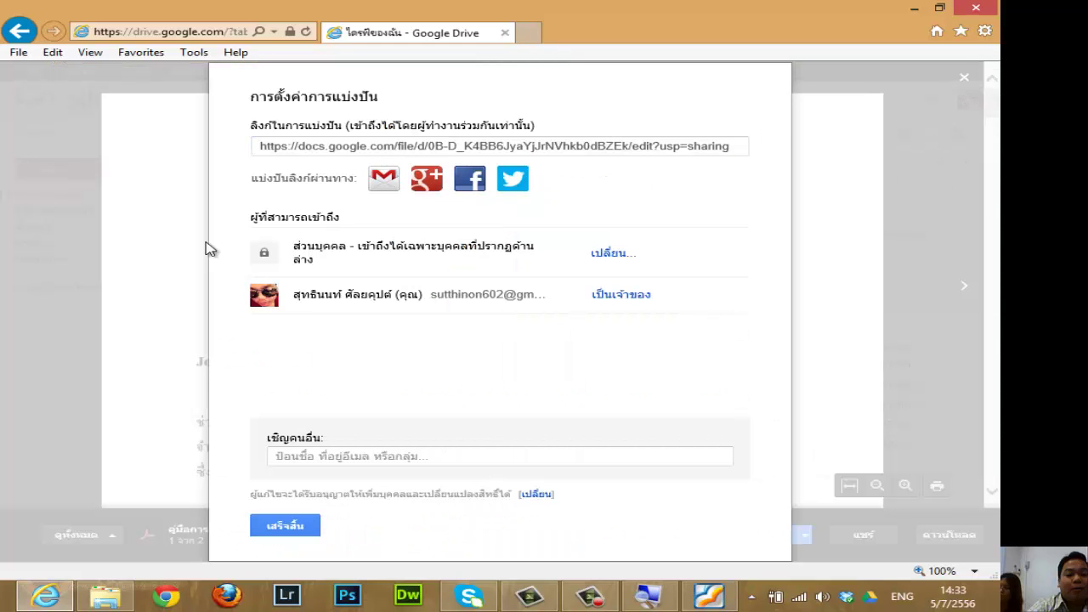
click(285, 524)
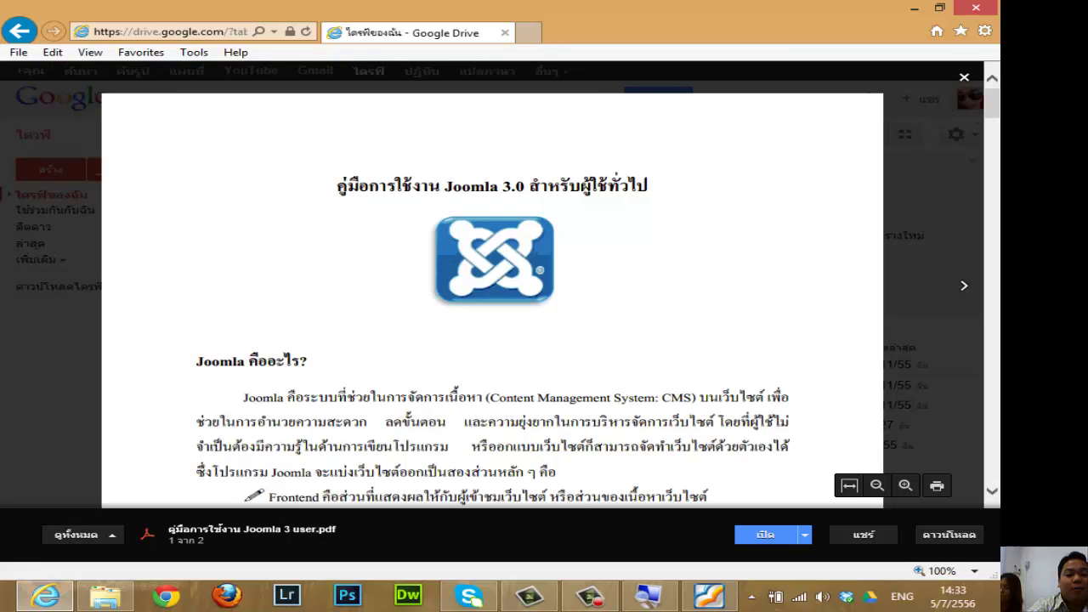
click(964, 77)
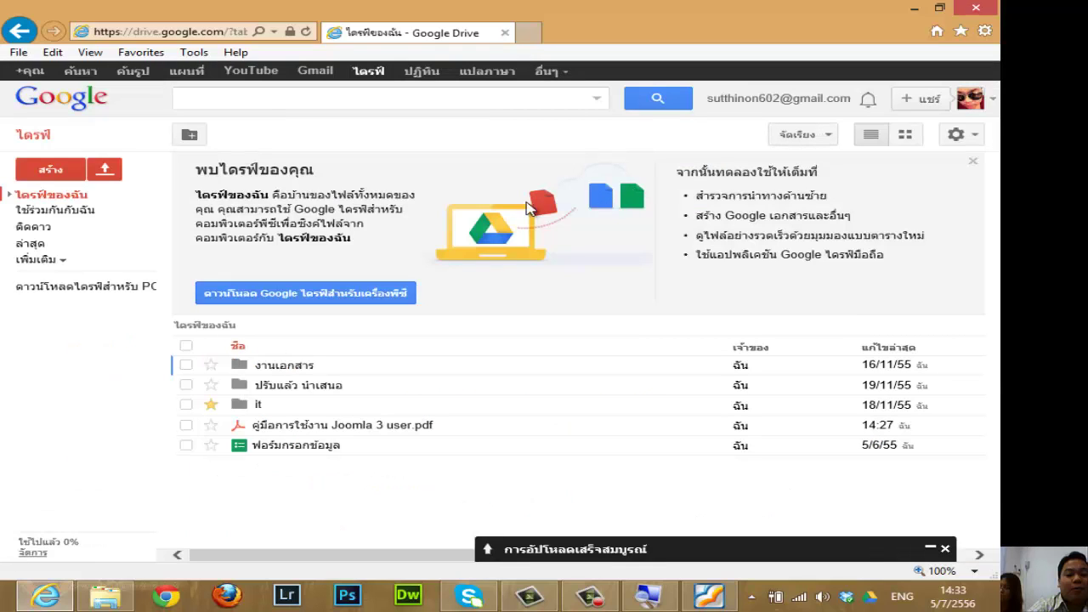
click(185, 32)
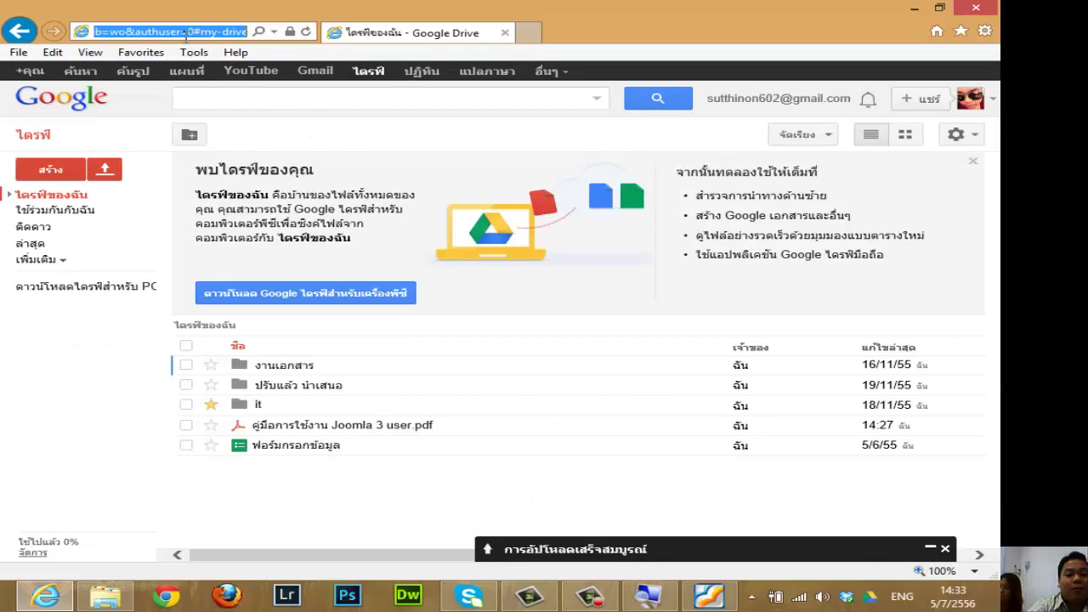
text(www.)
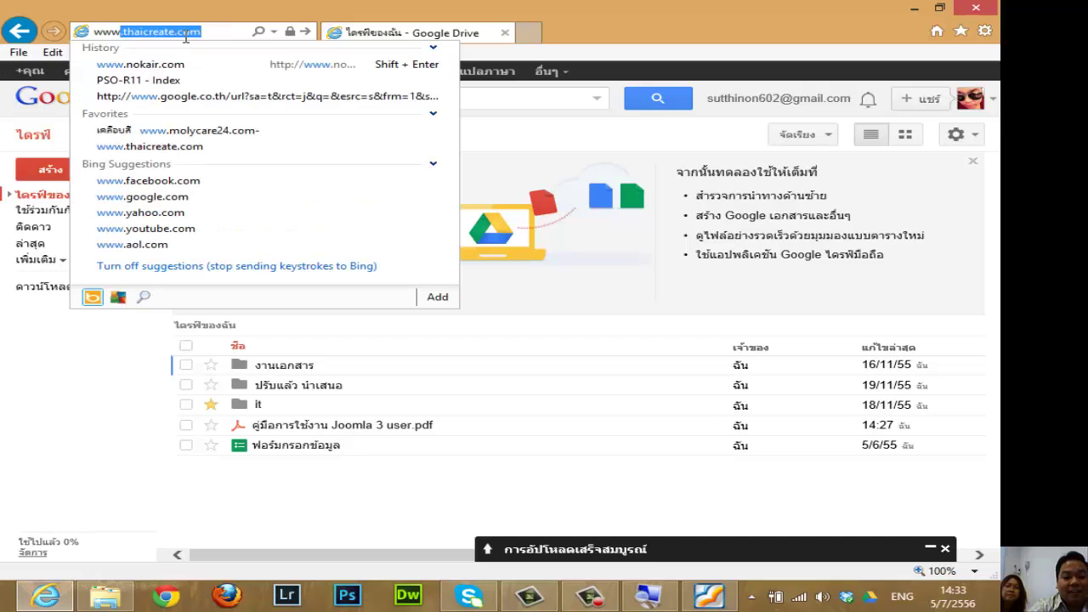
text(hotmail)
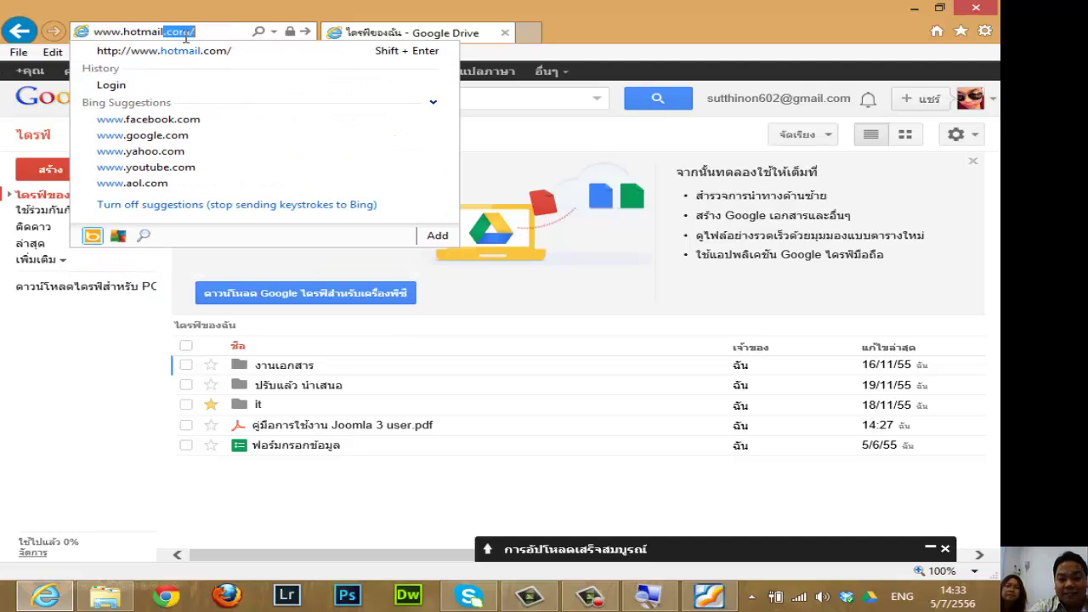
text(.)
key(Return)
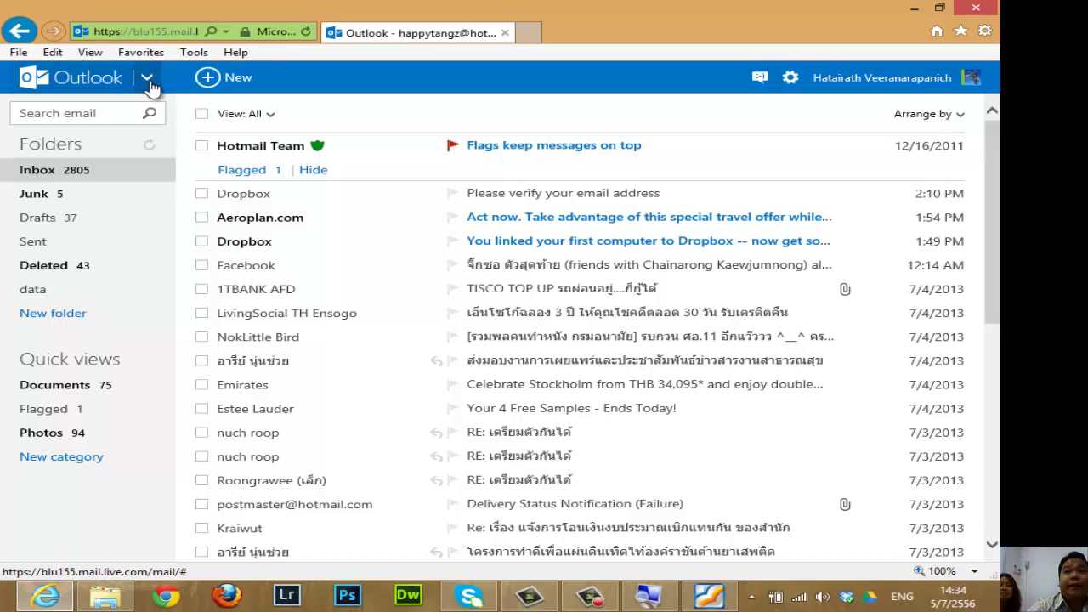
Switch from the Outlook.com inbox to SkyDrive through the Microsoft apps menu.
click(147, 82)
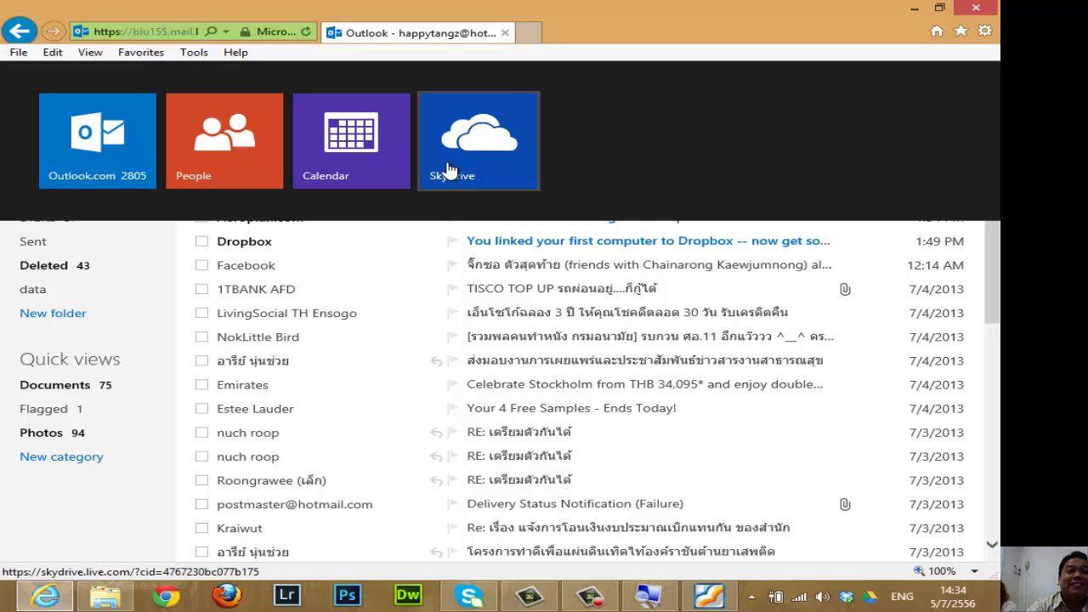
click(595, 602)
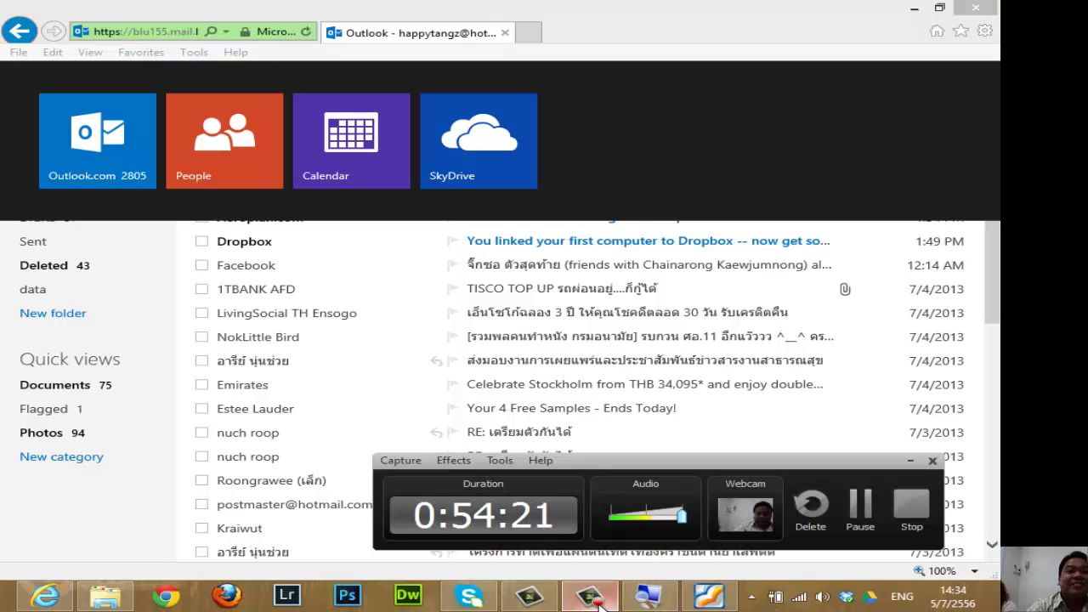
click(599, 604)
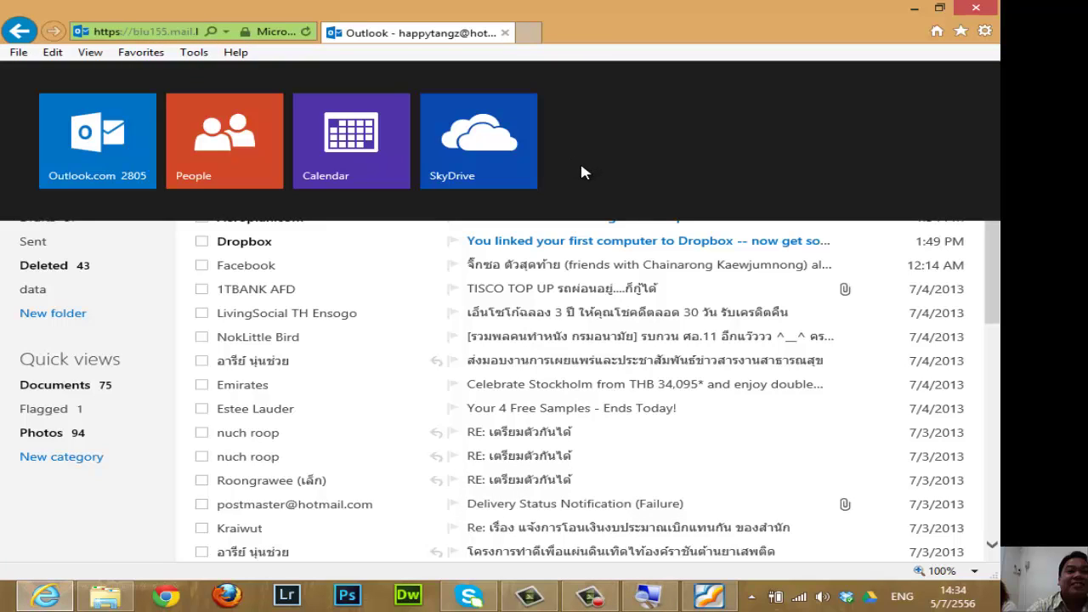
click(478, 144)
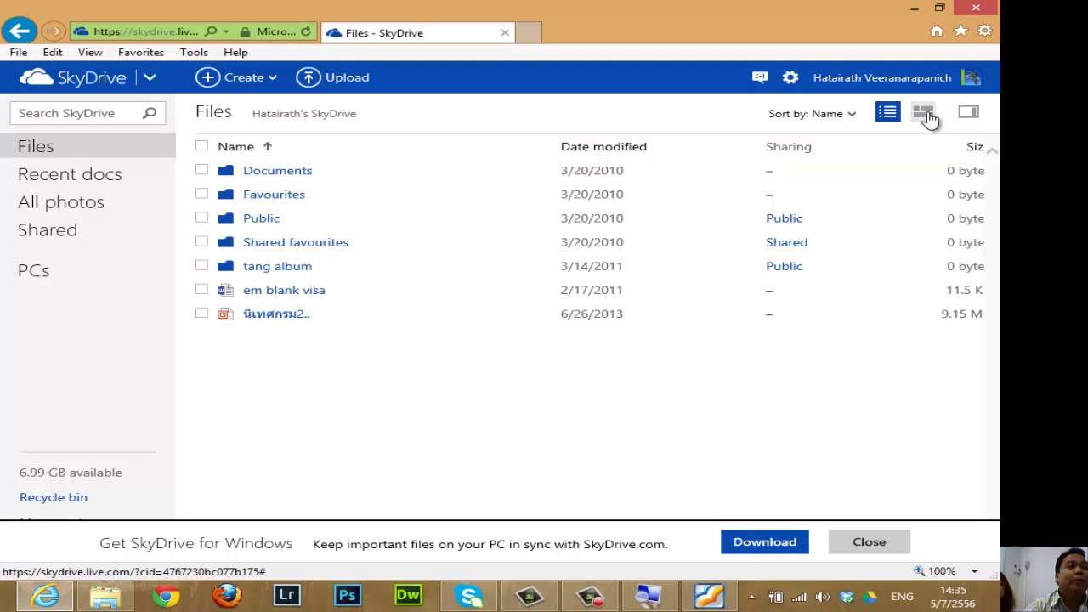
Switch SkyDrive Files to the details list view, checking the Documents folder along the way.
click(926, 116)
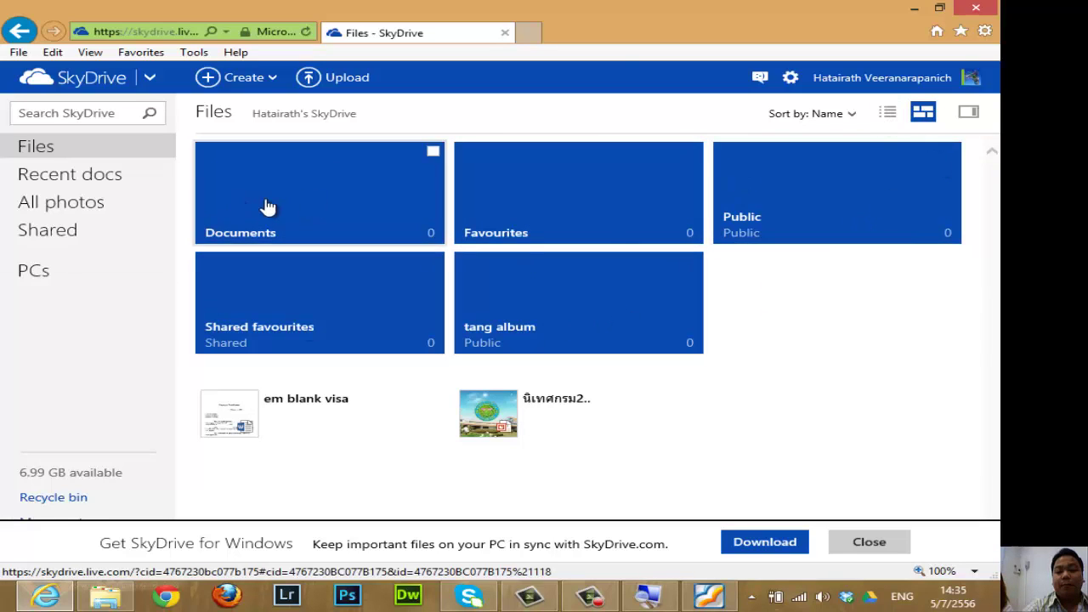
click(291, 212)
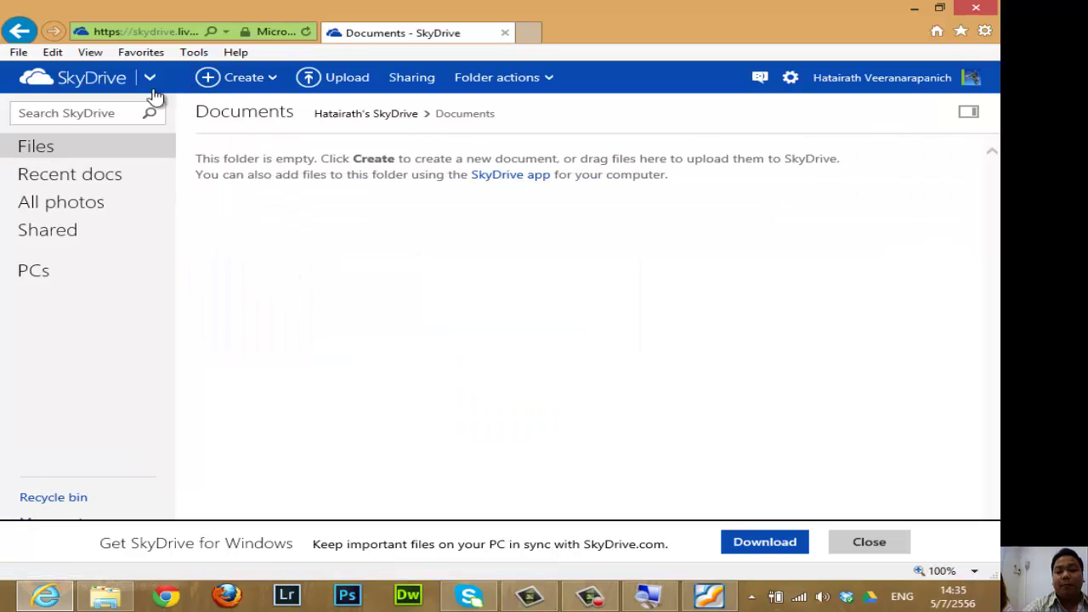
click(89, 150)
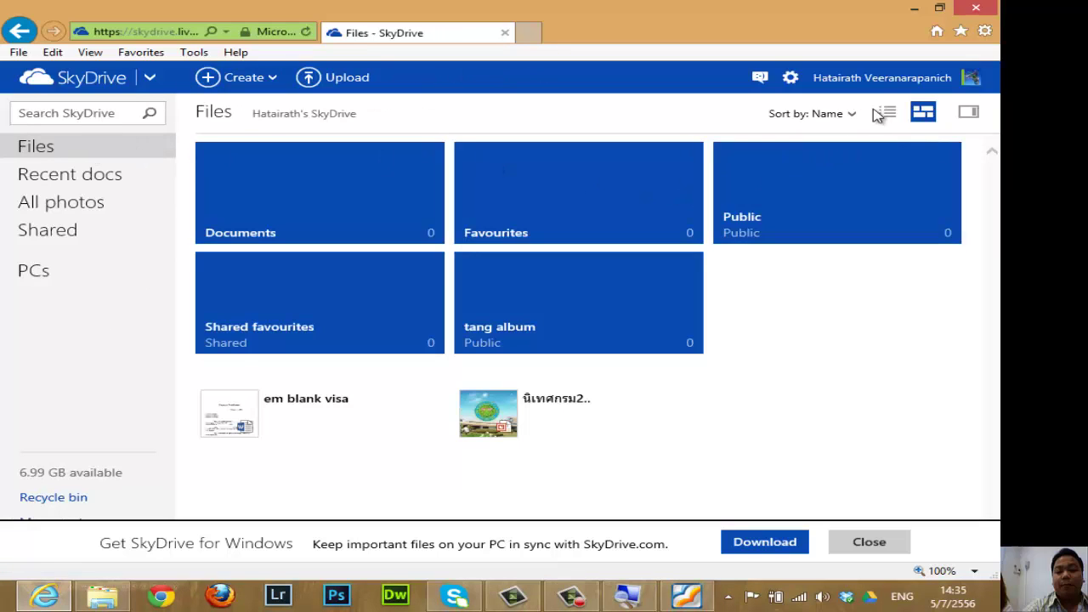
click(888, 111)
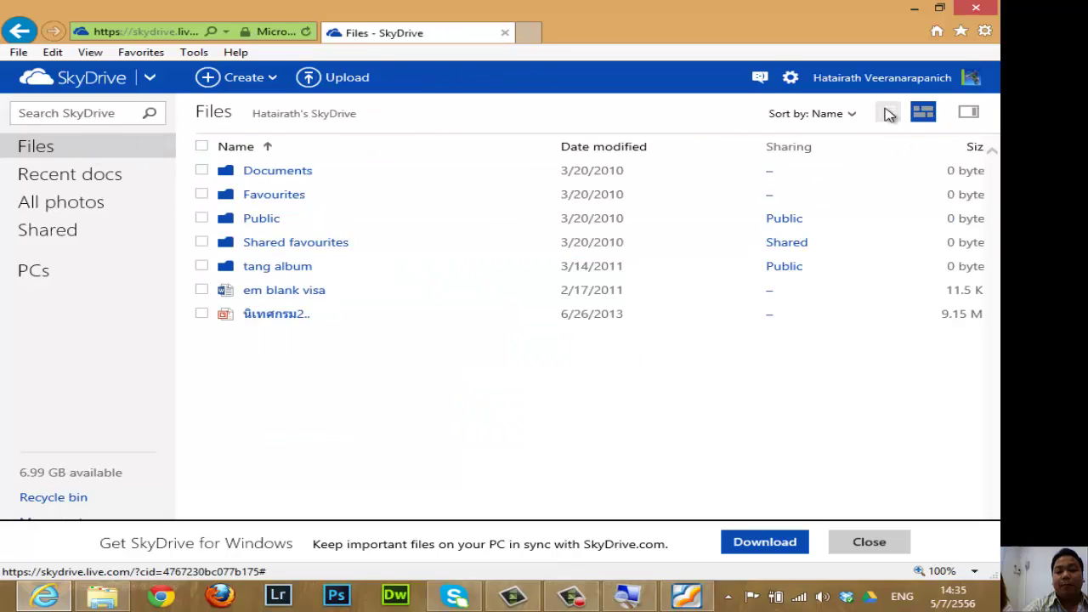
click(277, 171)
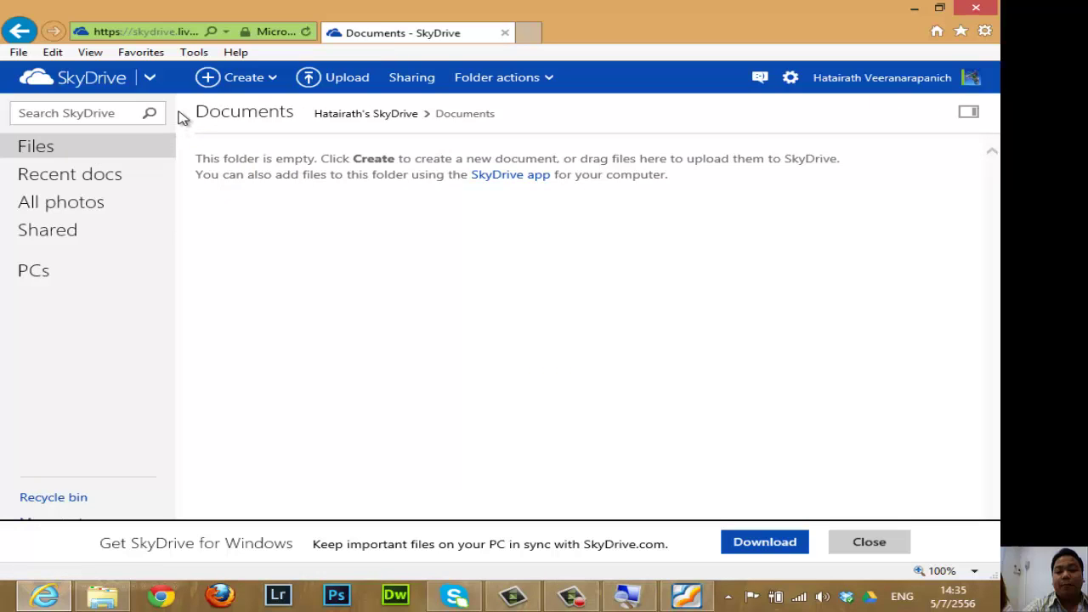
click(107, 150)
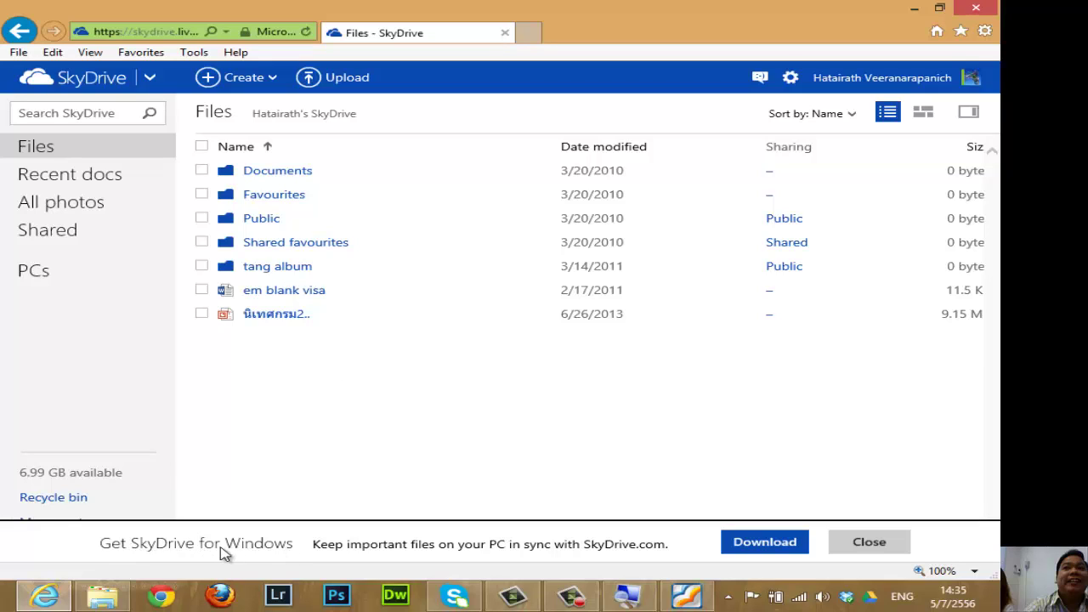
Open the Download SkyDrive desktop-app page and start saving the installer.
click(765, 545)
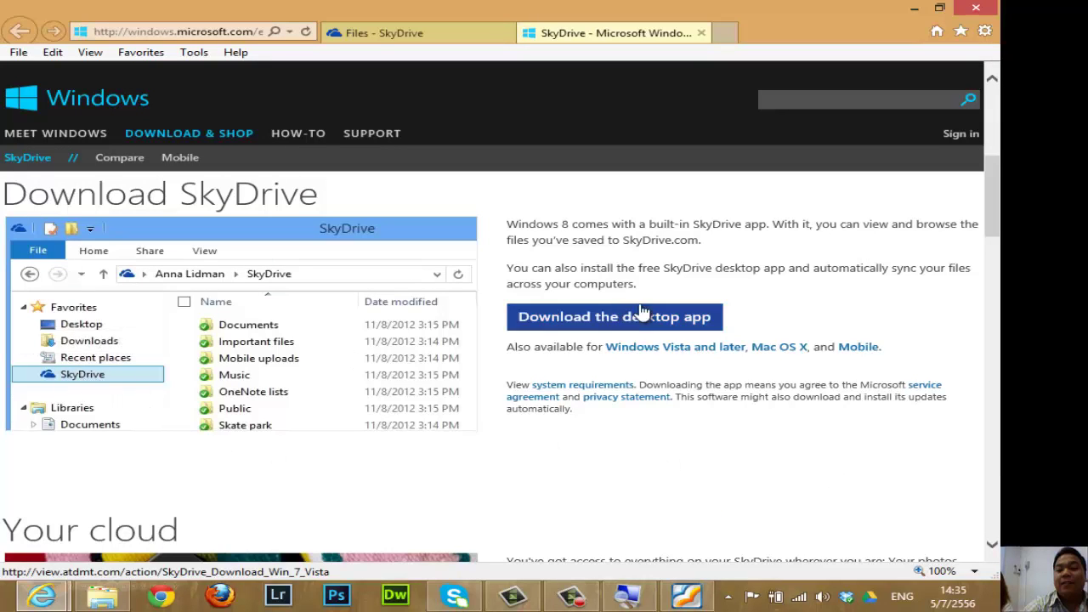
click(617, 321)
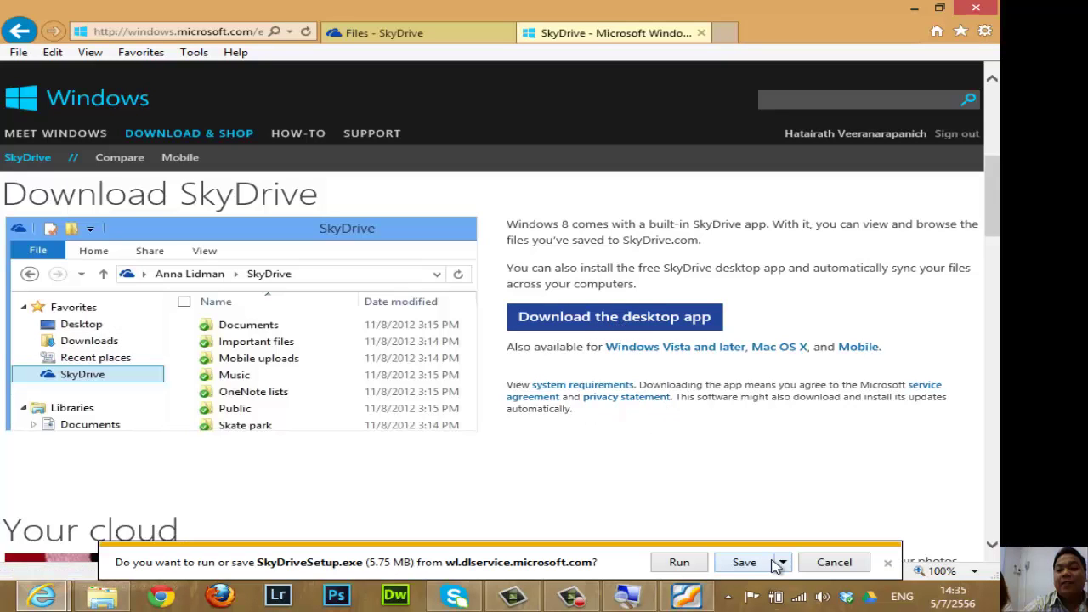
click(783, 562)
click(846, 541)
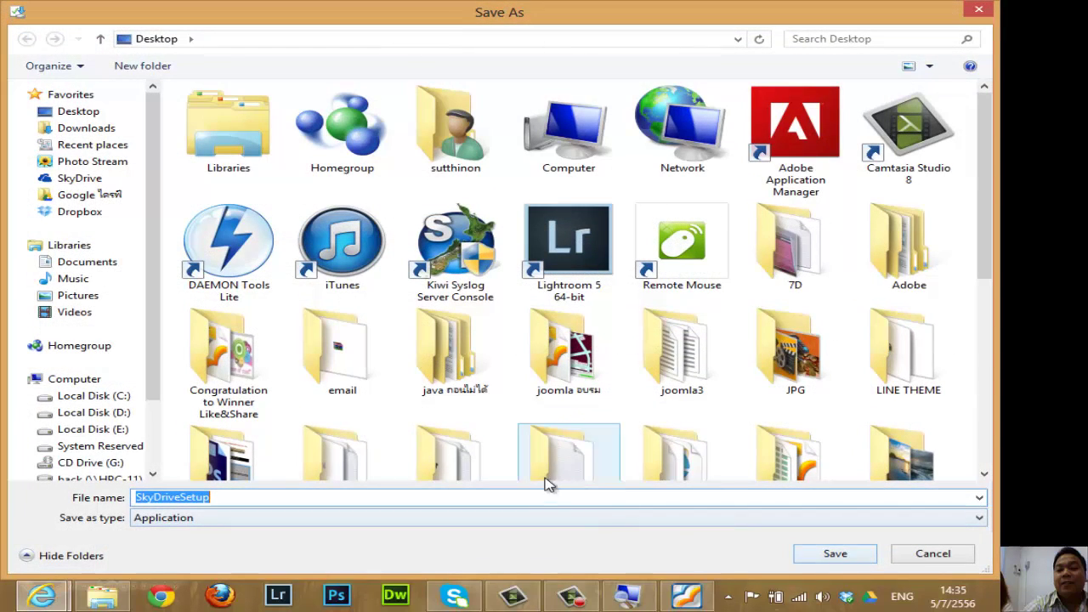
Browse Local Disks C: and D: and the Desktop to the อบรม folder in a separate window.
click(102, 597)
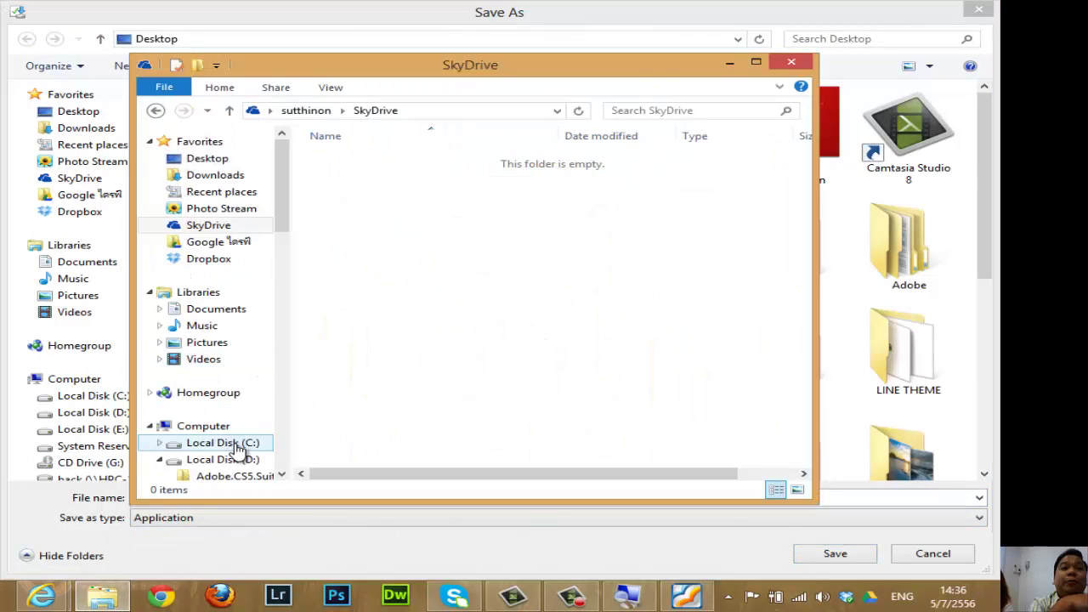
click(241, 445)
click(242, 462)
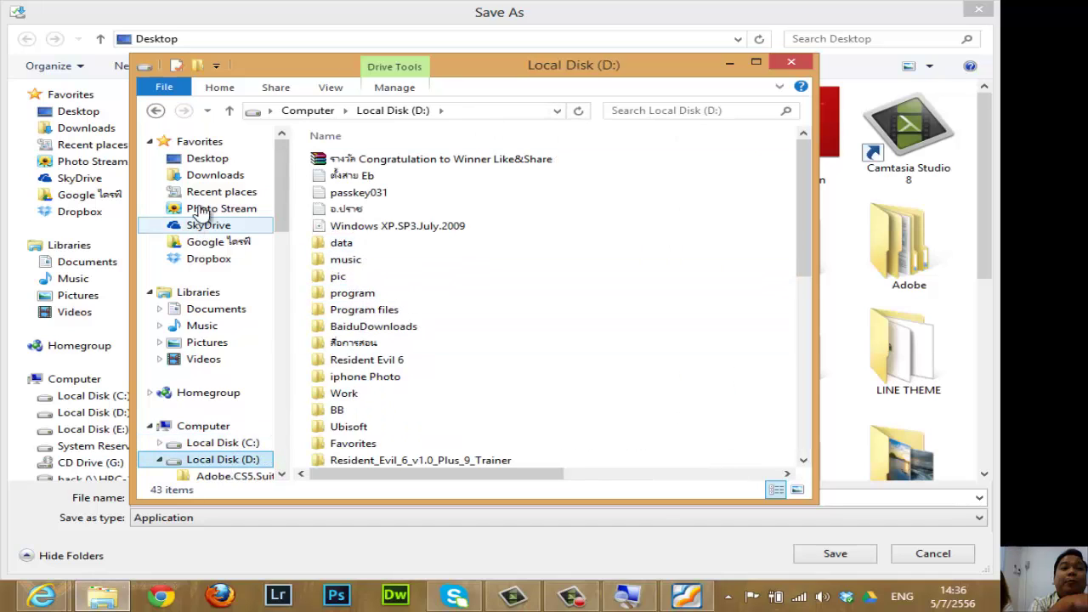
click(197, 158)
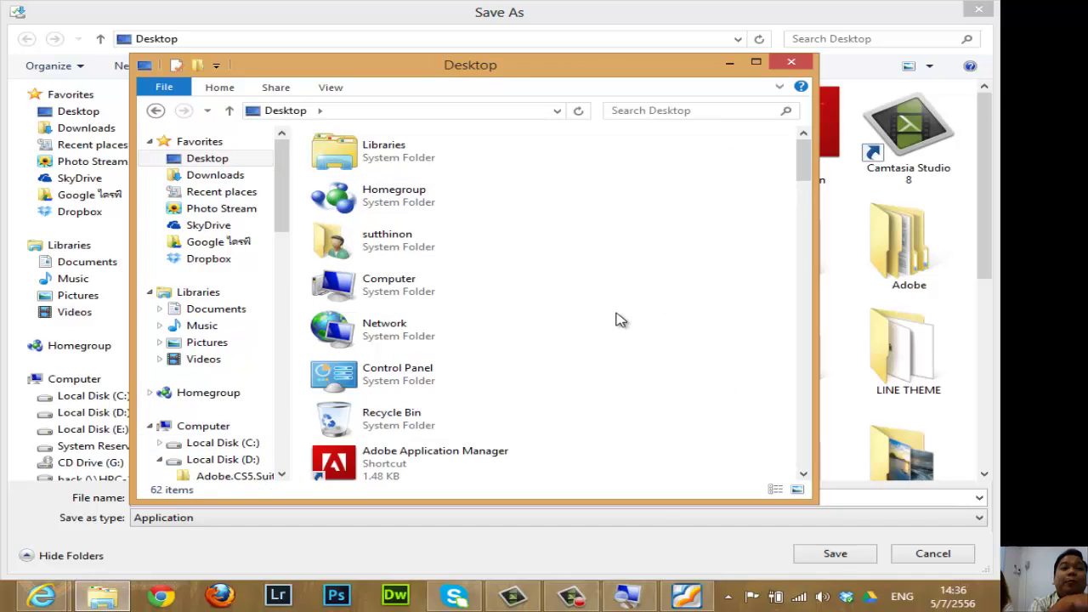
scroll(618, 318, down, 10)
scroll(618, 318, down, 8)
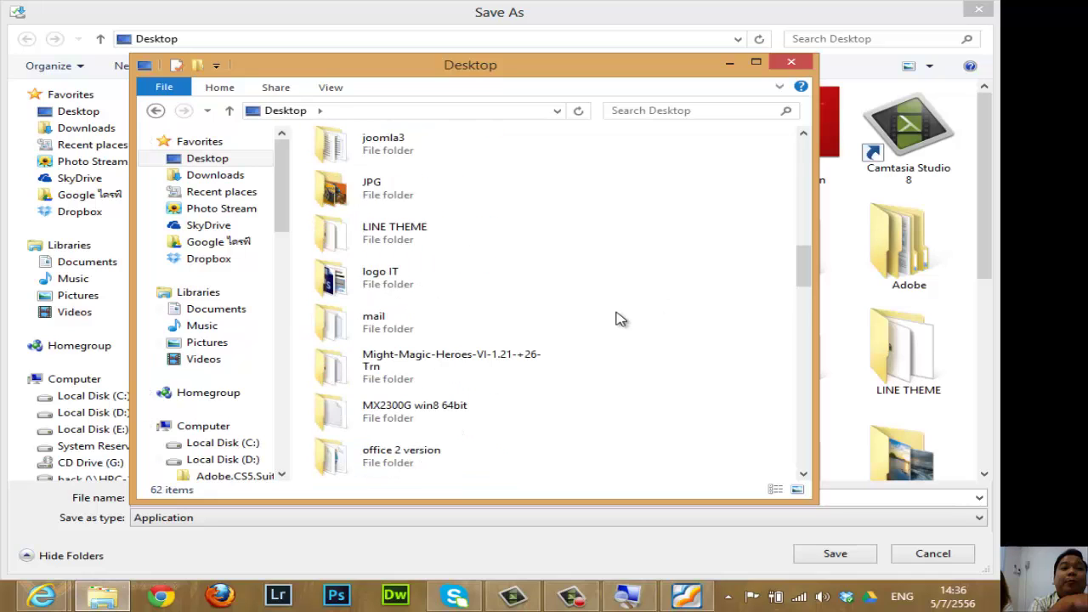
scroll(600, 325, down, 3)
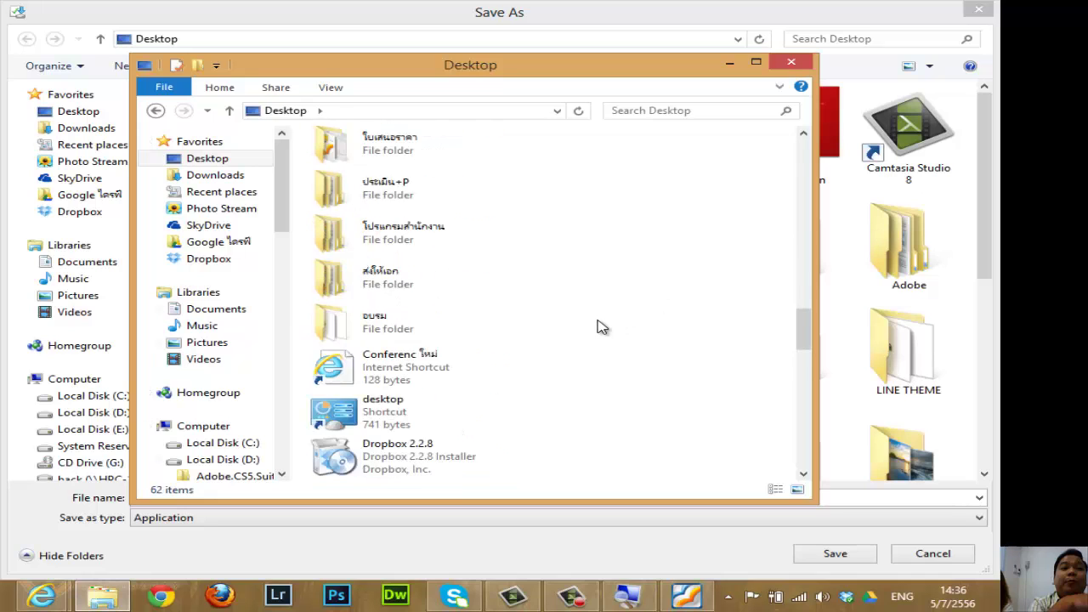
double_click(357, 198)
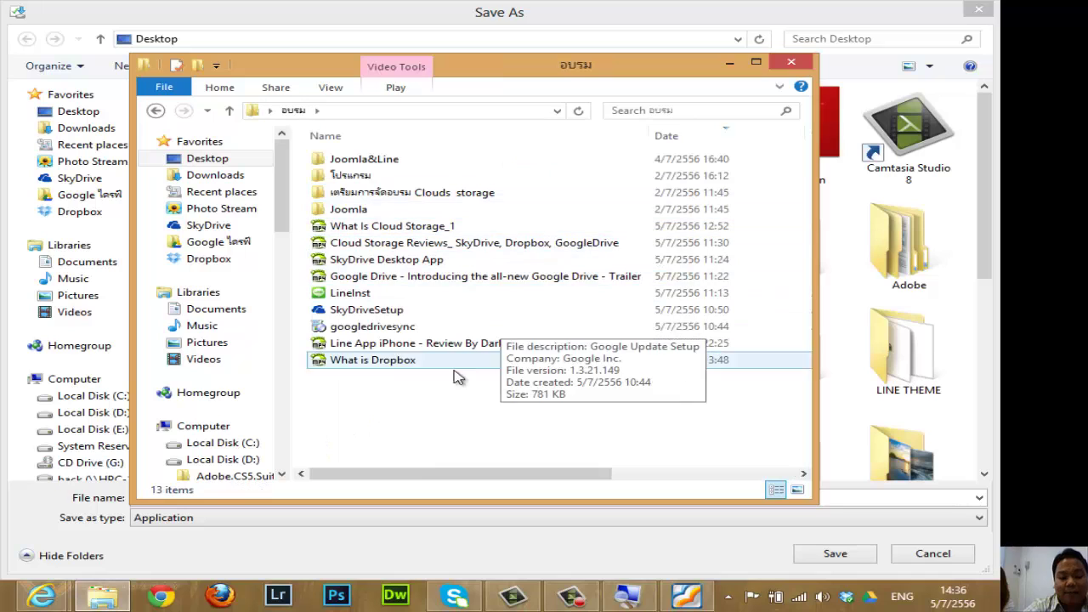
drag(680, 66, 524, 90)
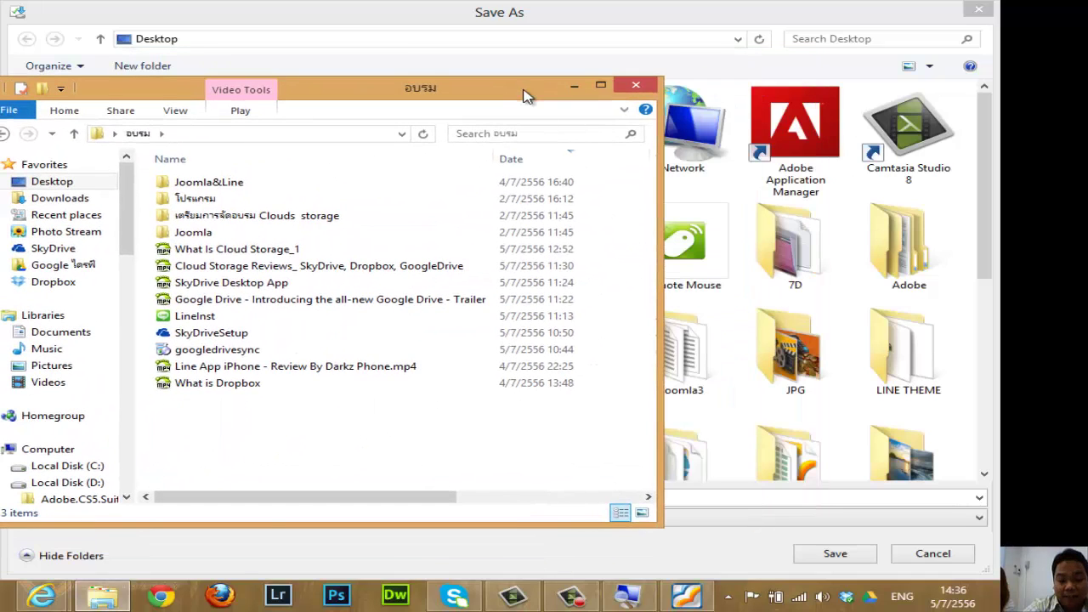
Cancel the new download, select the existing 5.75 MB SkyDriveSetup file, and dismiss the download prompt.
click(945, 560)
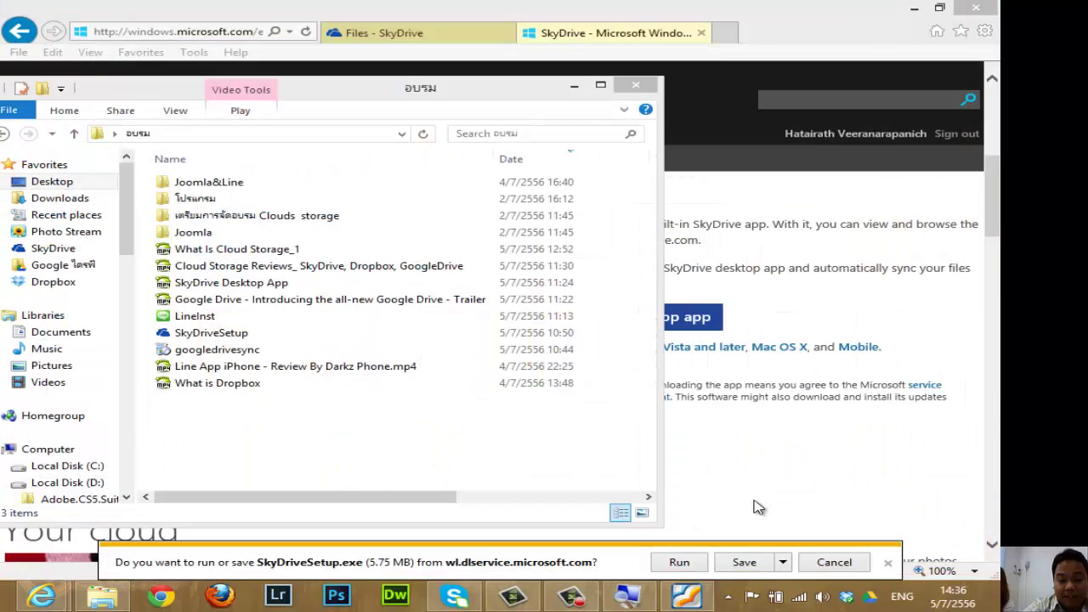
drag(473, 101, 711, 83)
click(443, 316)
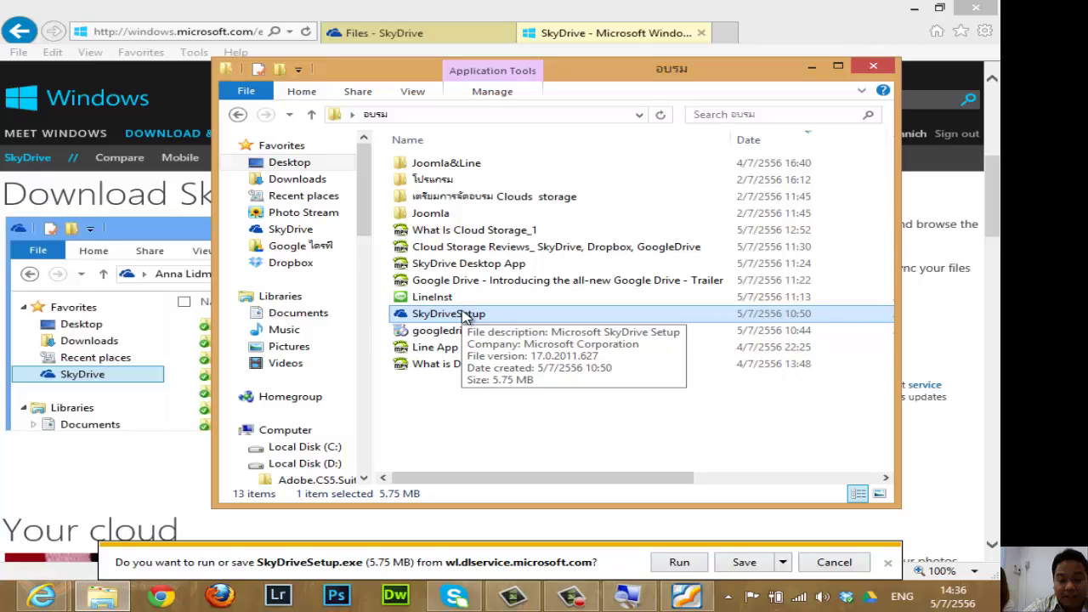
click(888, 563)
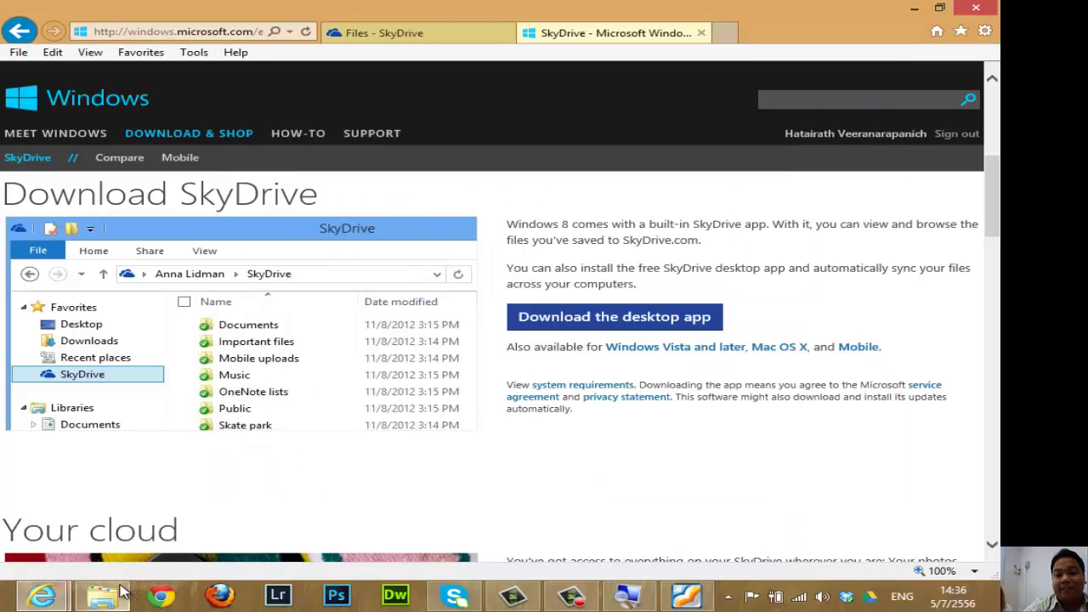
Run SkyDriveSetup from the อบรม folder, dismiss the 'SkyDrive is running' notification, and view the SkyDrive folder on E:.
click(102, 596)
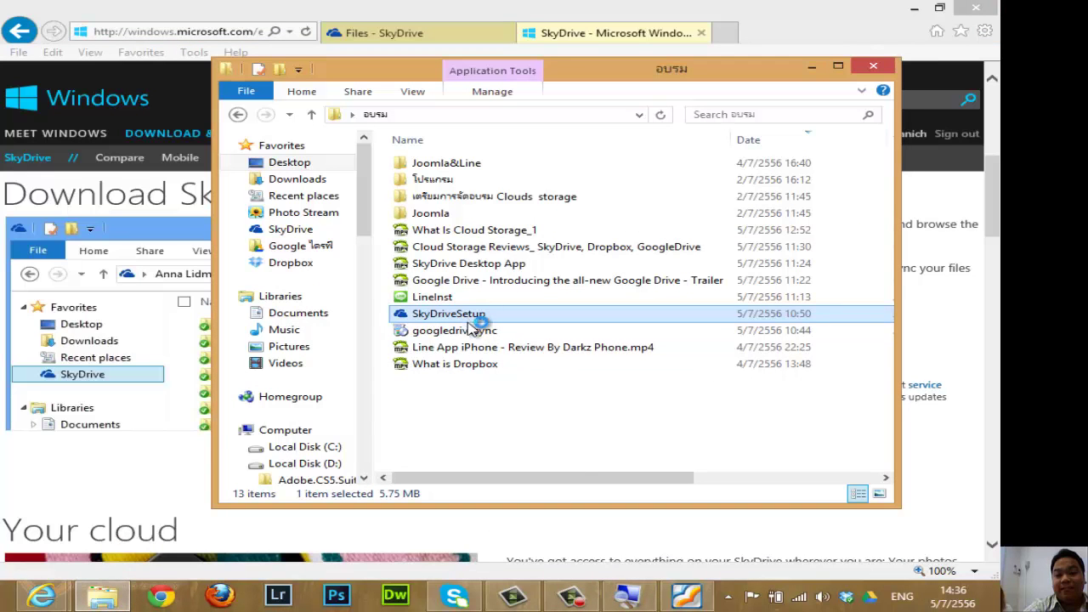
double_click(474, 316)
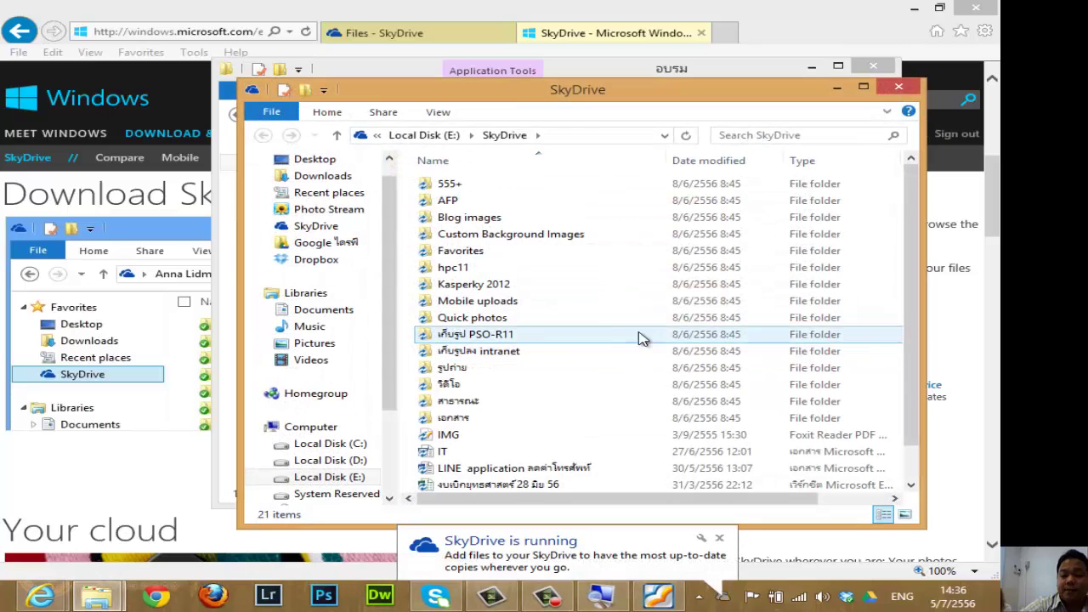
click(718, 539)
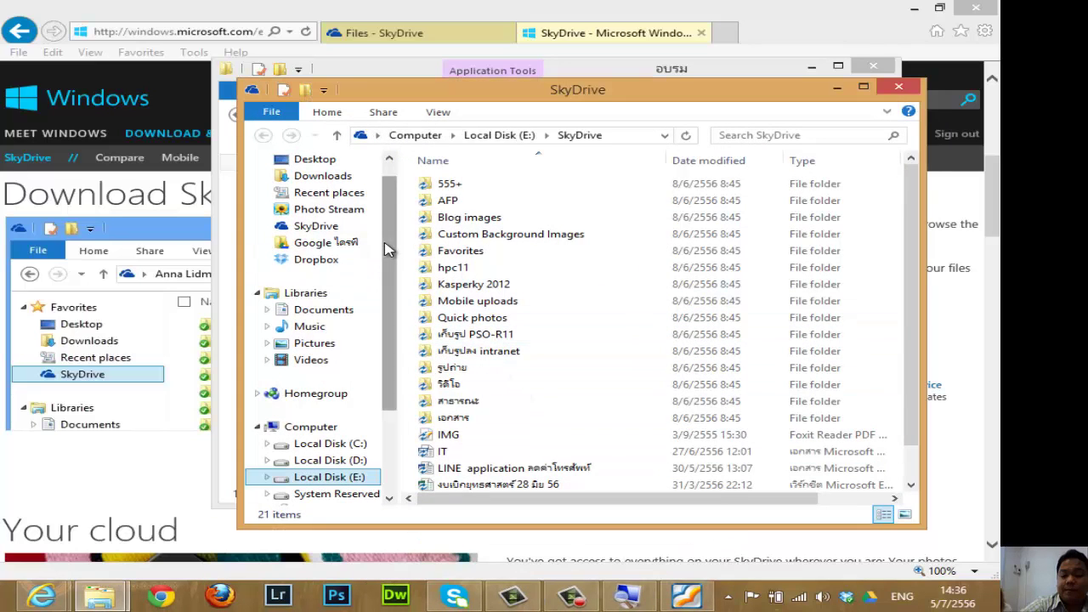
drag(383, 247, 384, 234)
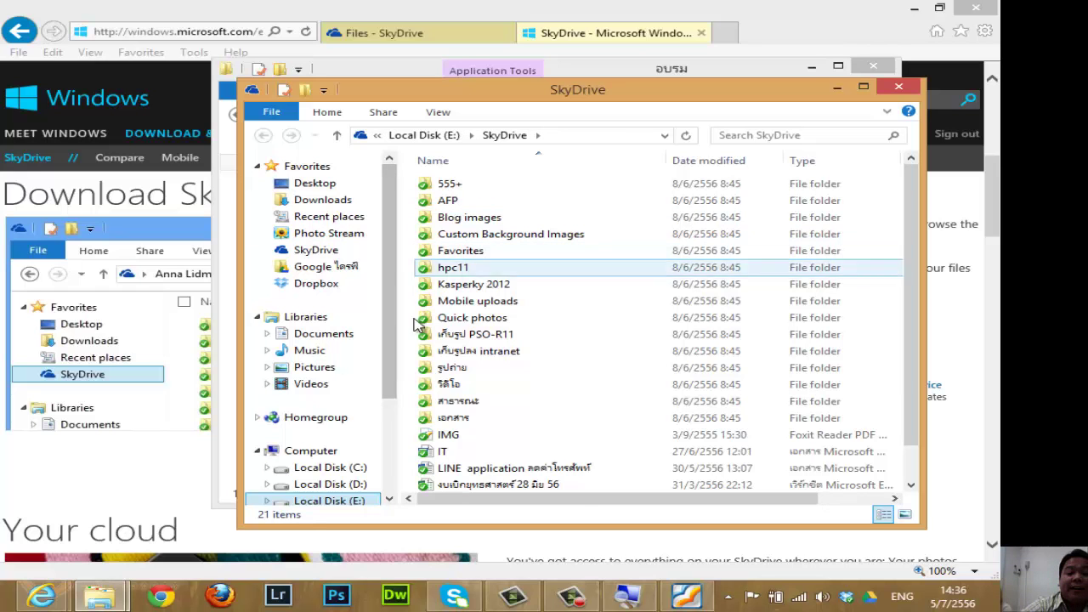
click(693, 599)
Scroll Clouds storage.pdf down to the SkyDrive Get started and Sign in steps.
scroll(651, 388, down, 10)
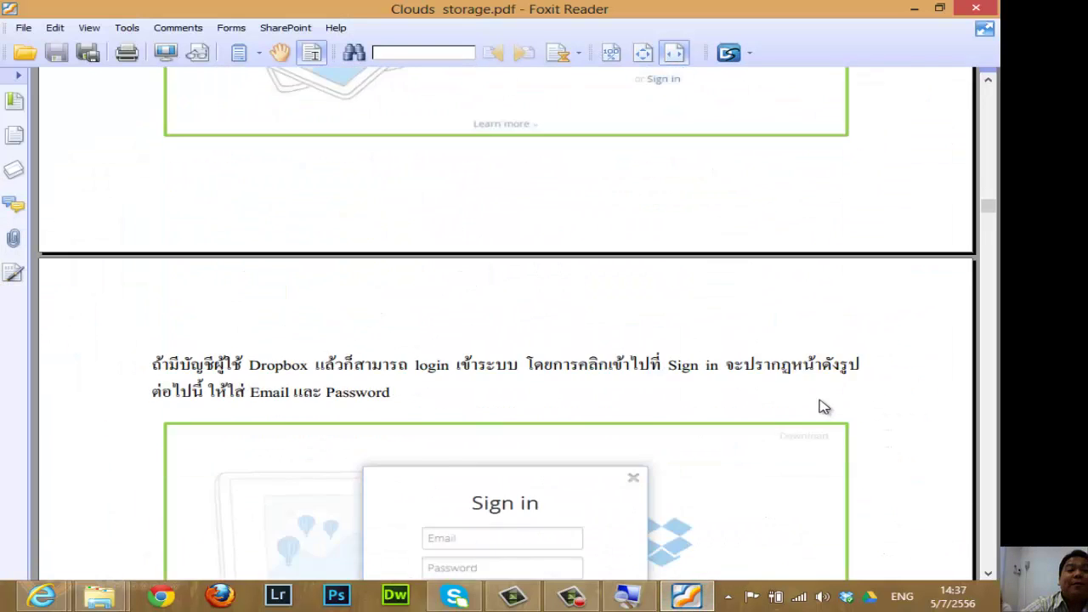
drag(989, 218, 988, 414)
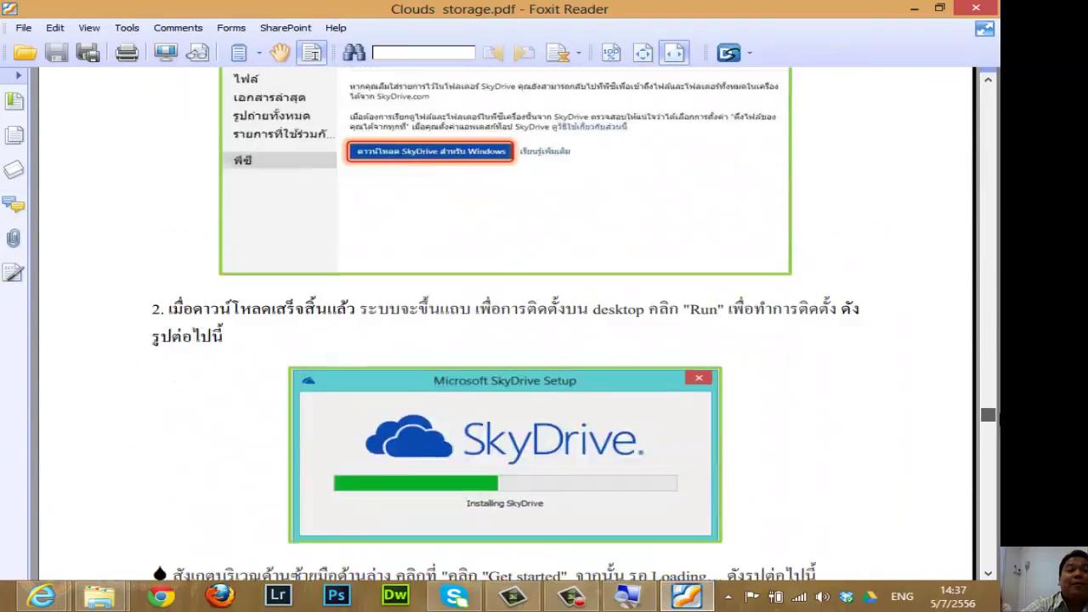
scroll(826, 357, down, 3)
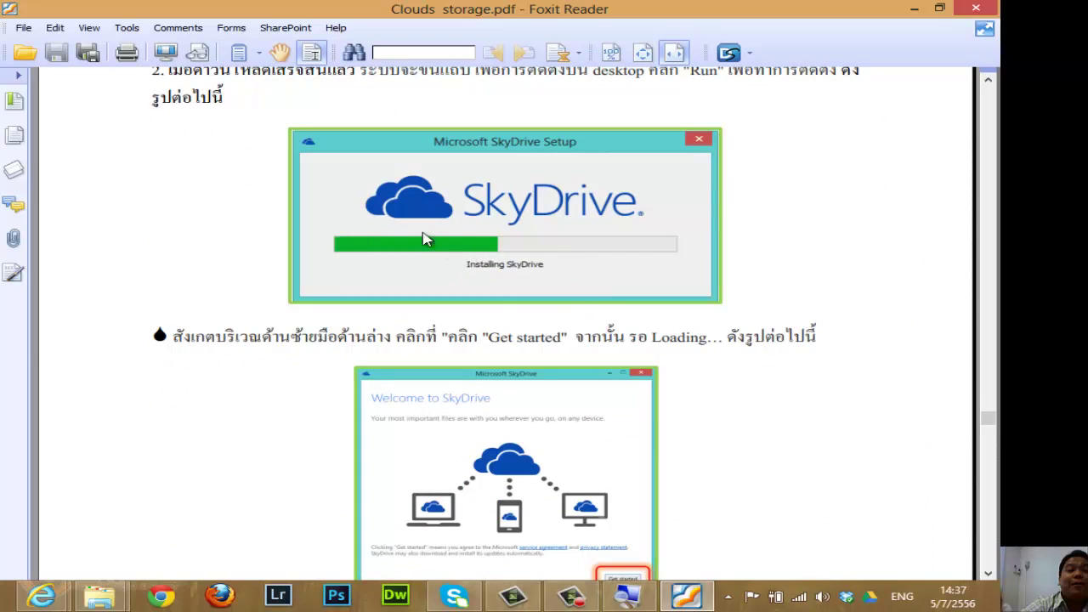
scroll(494, 233, down, 2)
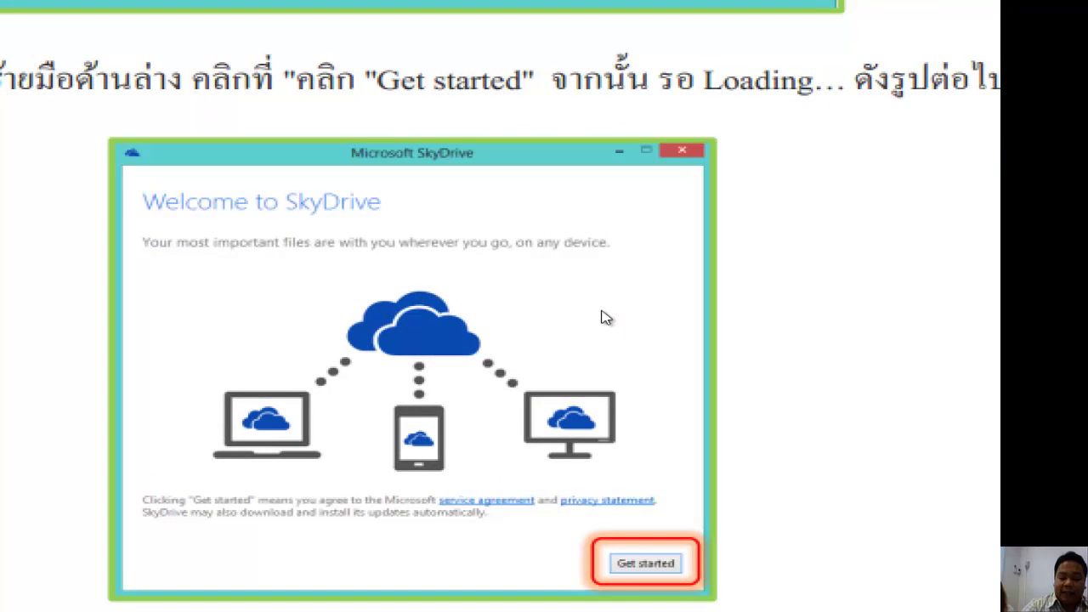
scroll(497, 360, down, 10)
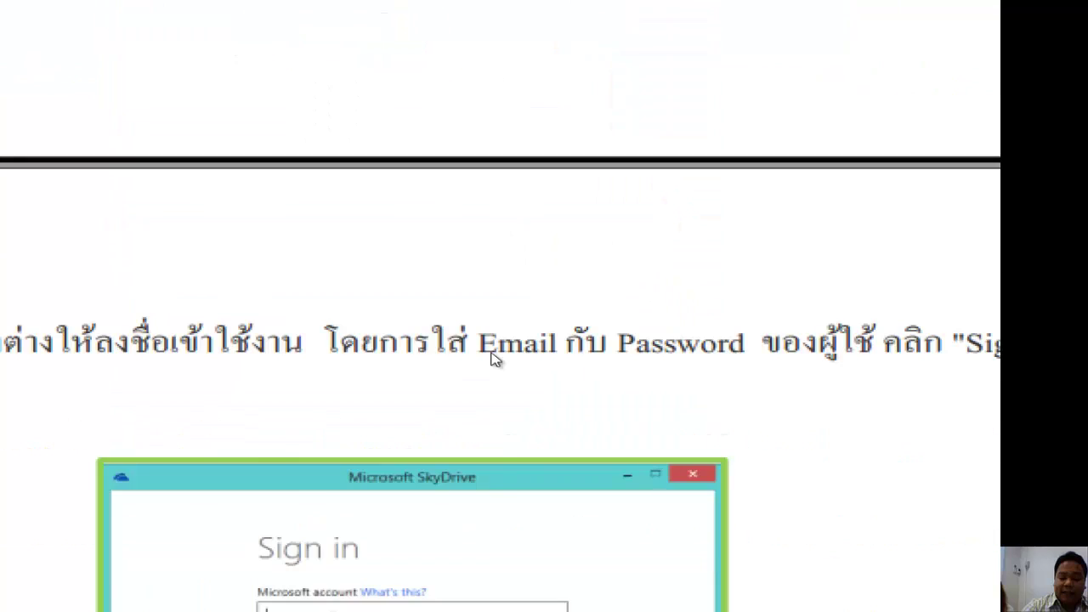
scroll(497, 360, up, 10)
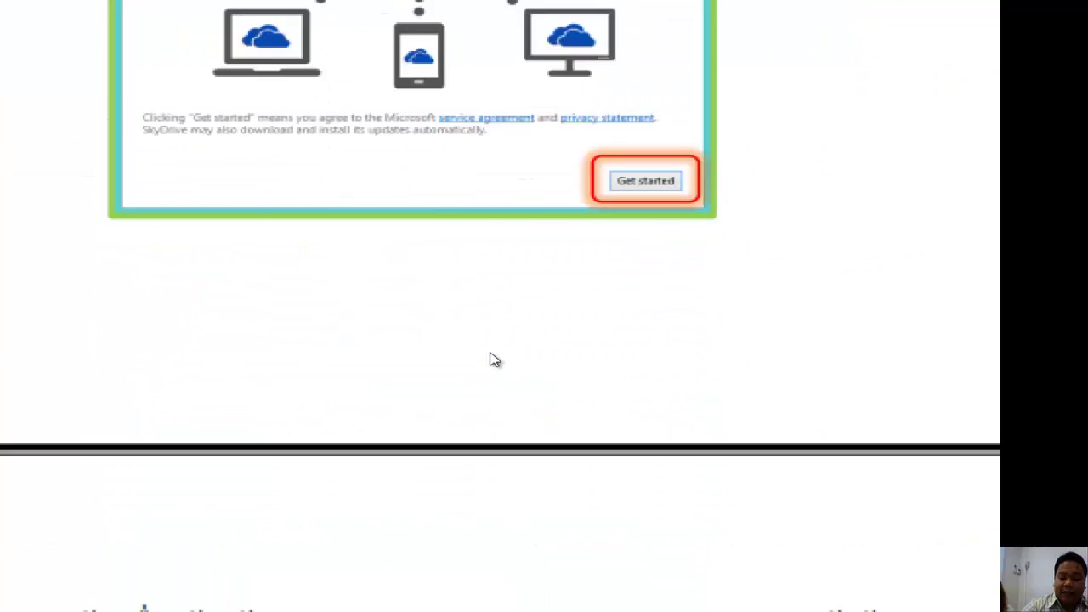
scroll(485, 340, down, 10)
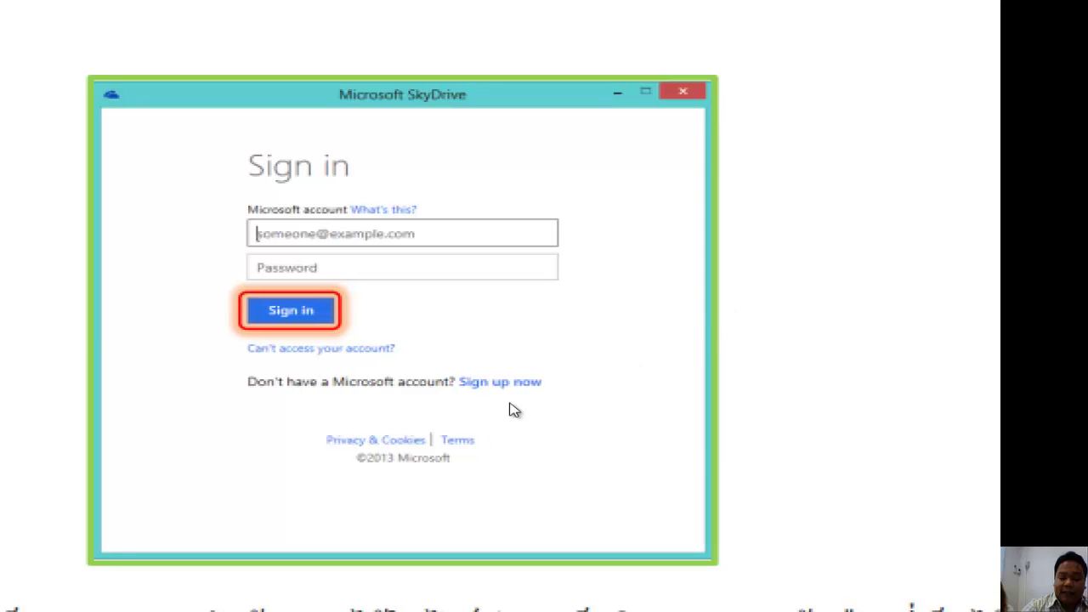
scroll(448, 434, down, 1)
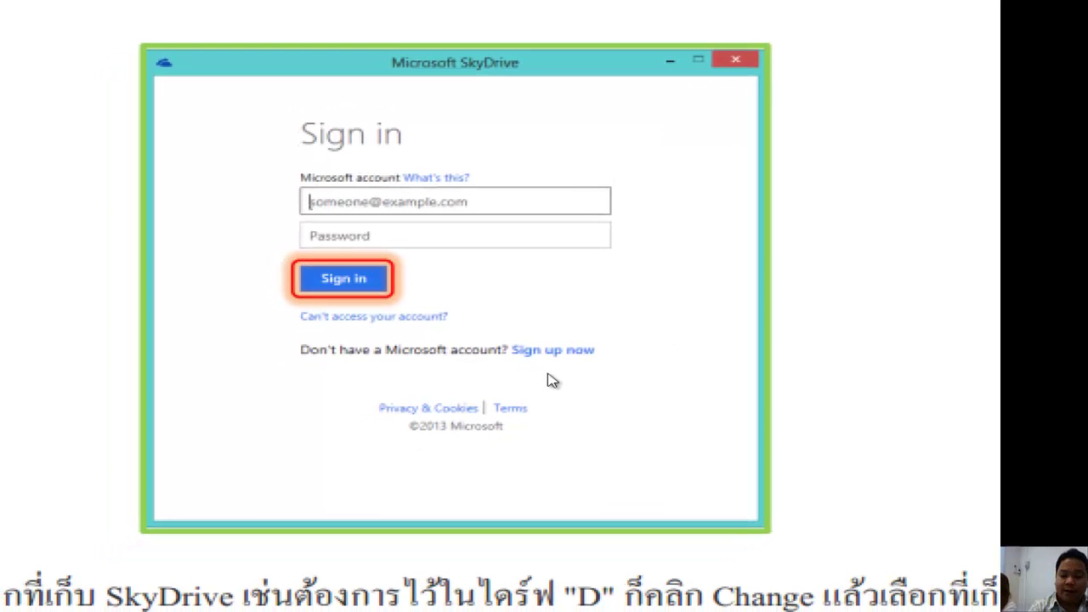
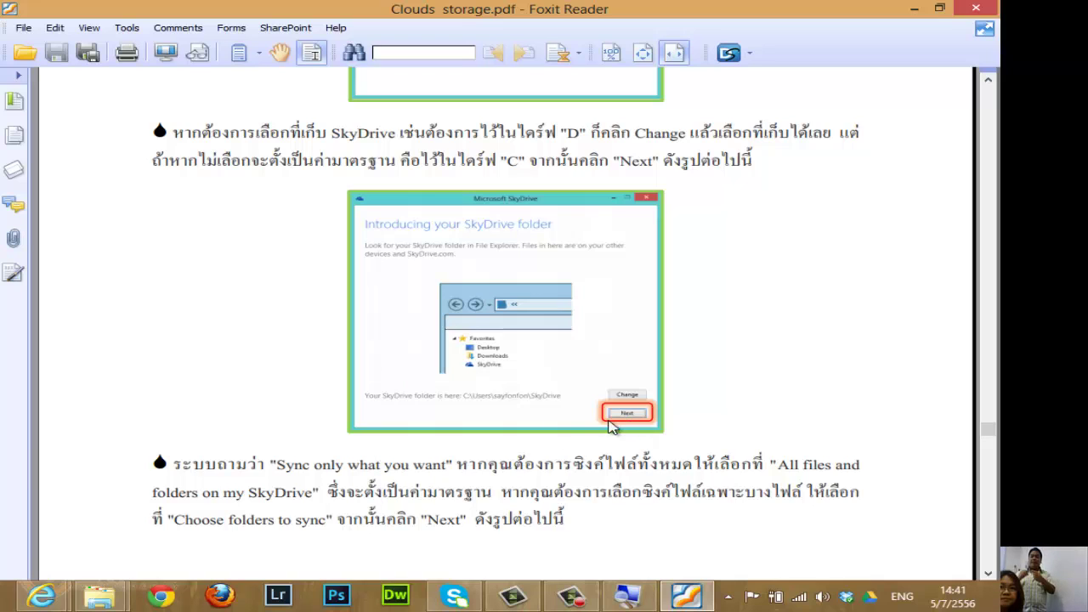
Scroll the Clouds storage PDF past the Sync and Fetch screenshots to the Welcome to SkyDrive notice.
scroll(505, 442, down, 3)
scroll(505, 442, down, 8)
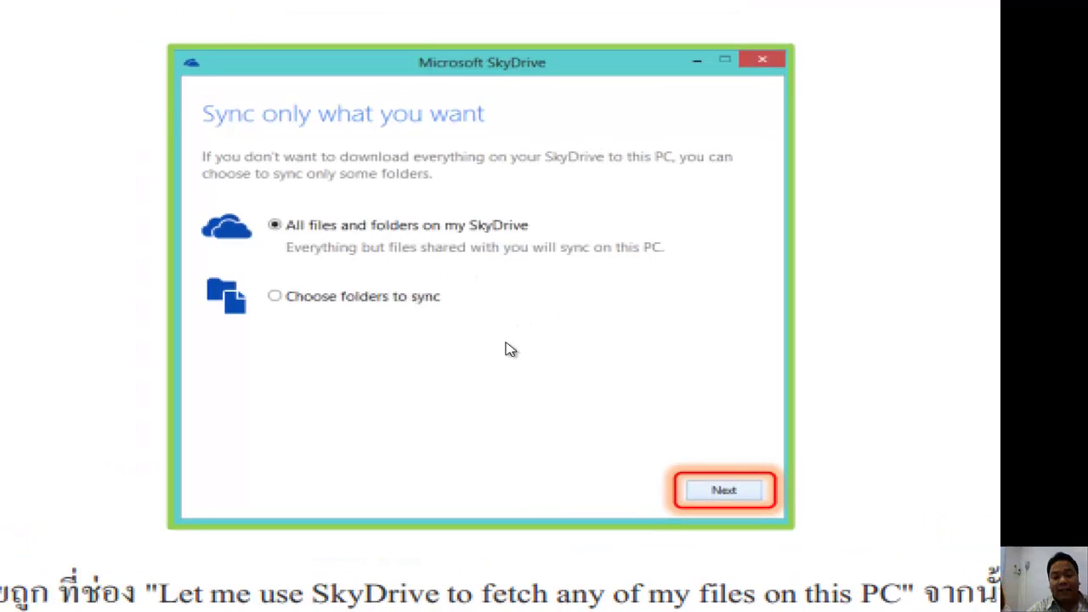
scroll(553, 438, down, 2)
scroll(551, 433, down, 10)
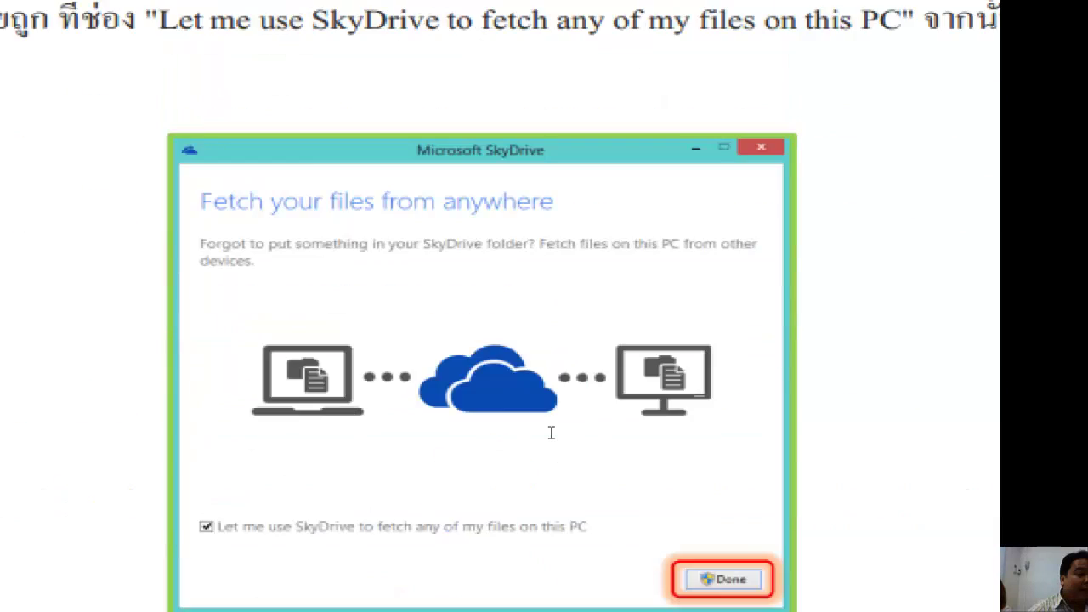
scroll(583, 440, down, 2)
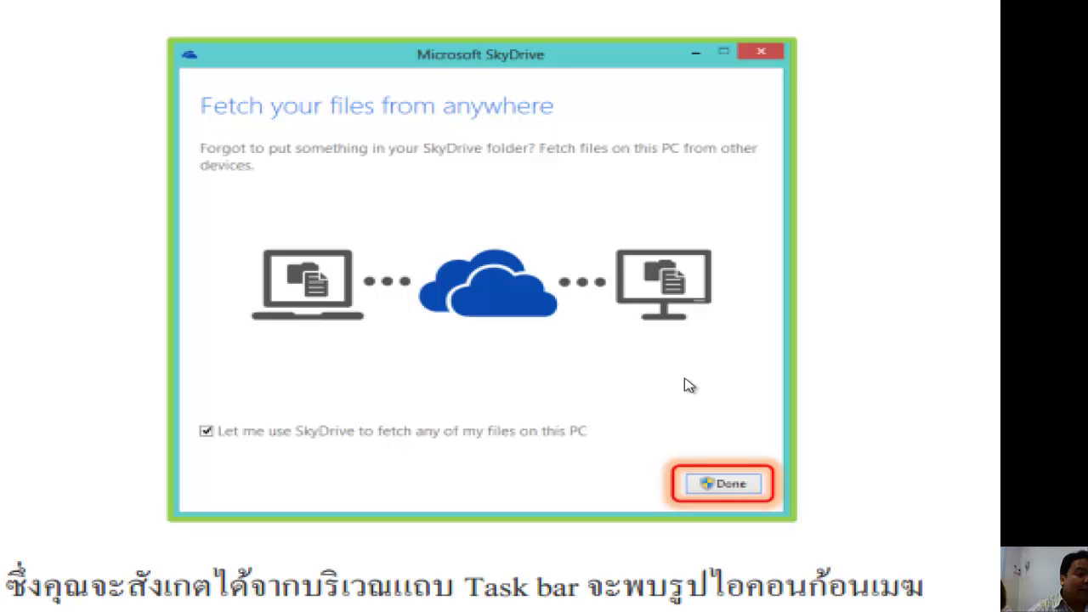
scroll(692, 369, down, 8)
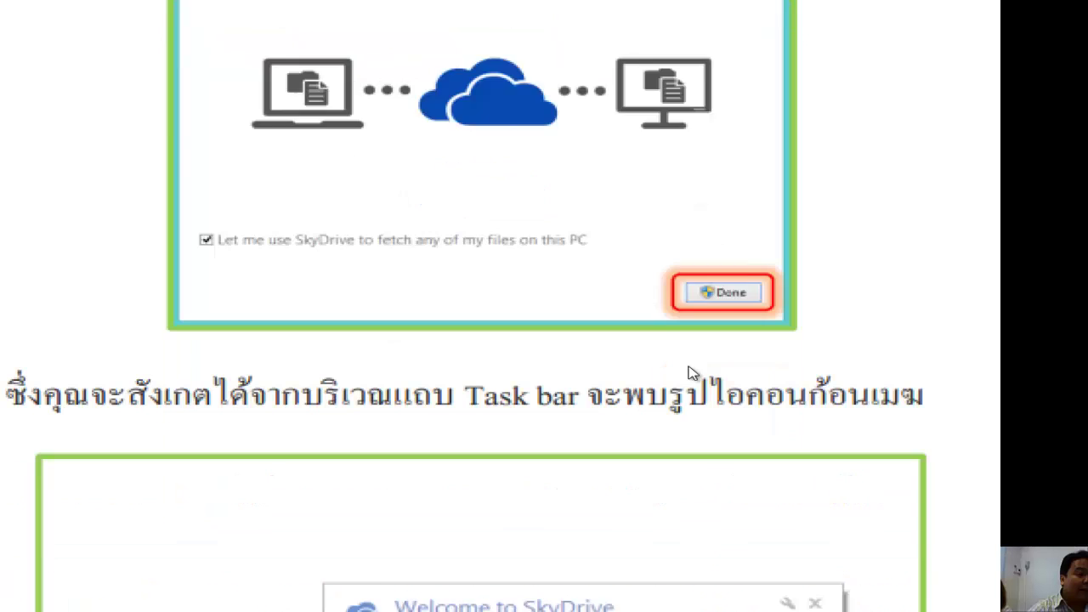
scroll(673, 371, down, 4)
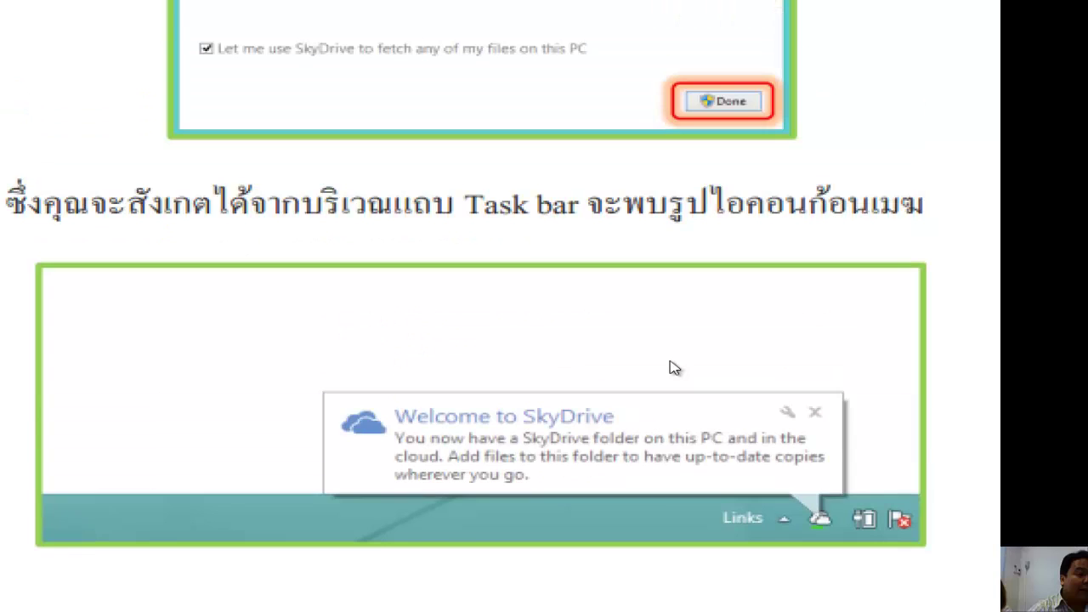
scroll(675, 367, up, 2)
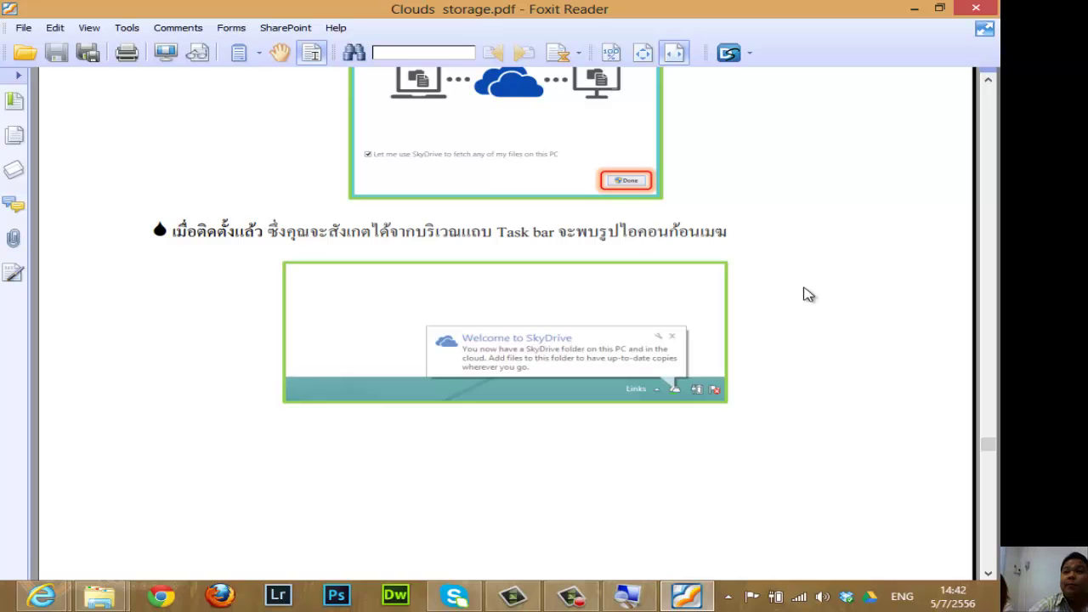
Minimize Foxit Reader and visit the Desktop, SkyDrive, Google Drive and Dropbox folders, returning to SkyDrive.
click(914, 8)
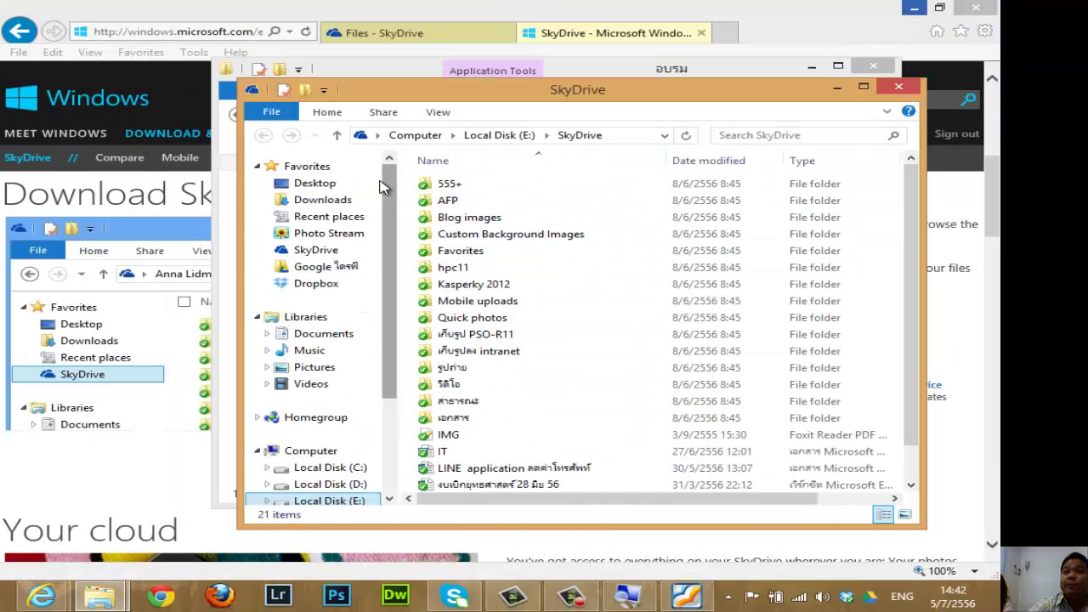
click(318, 186)
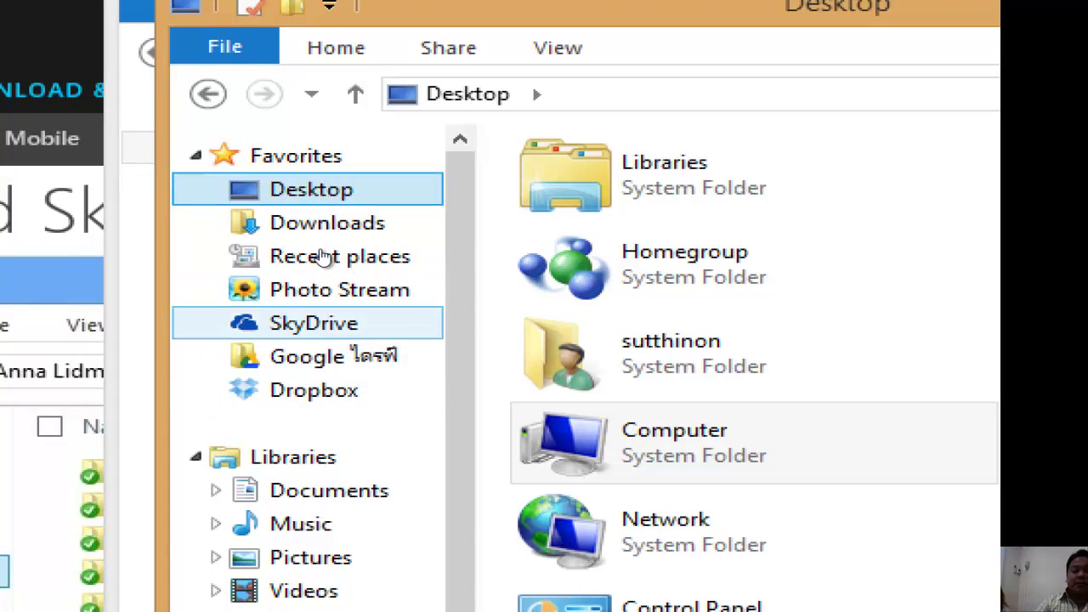
click(314, 323)
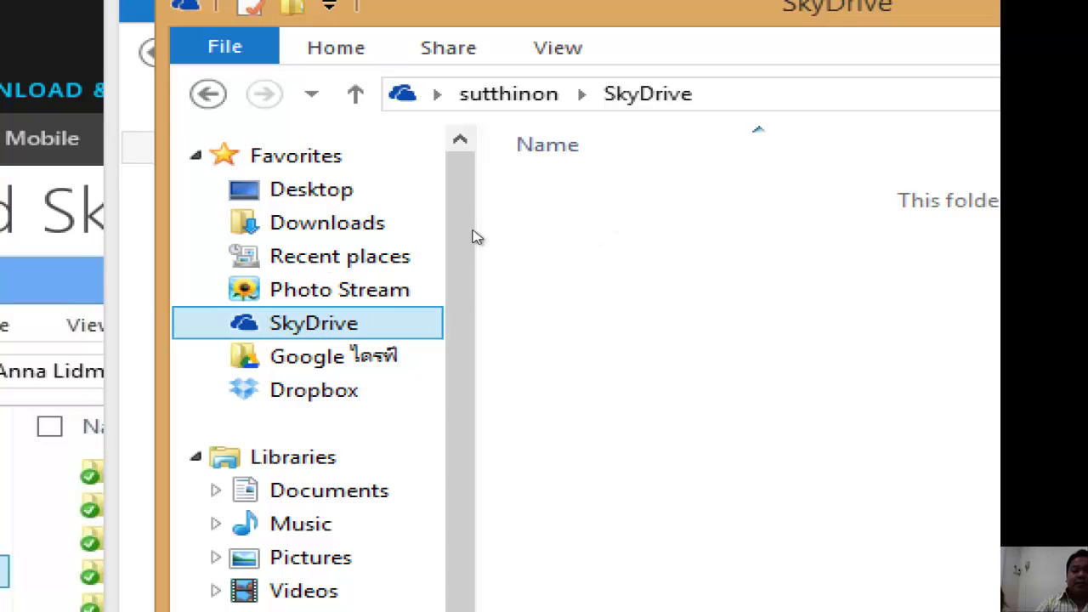
click(333, 356)
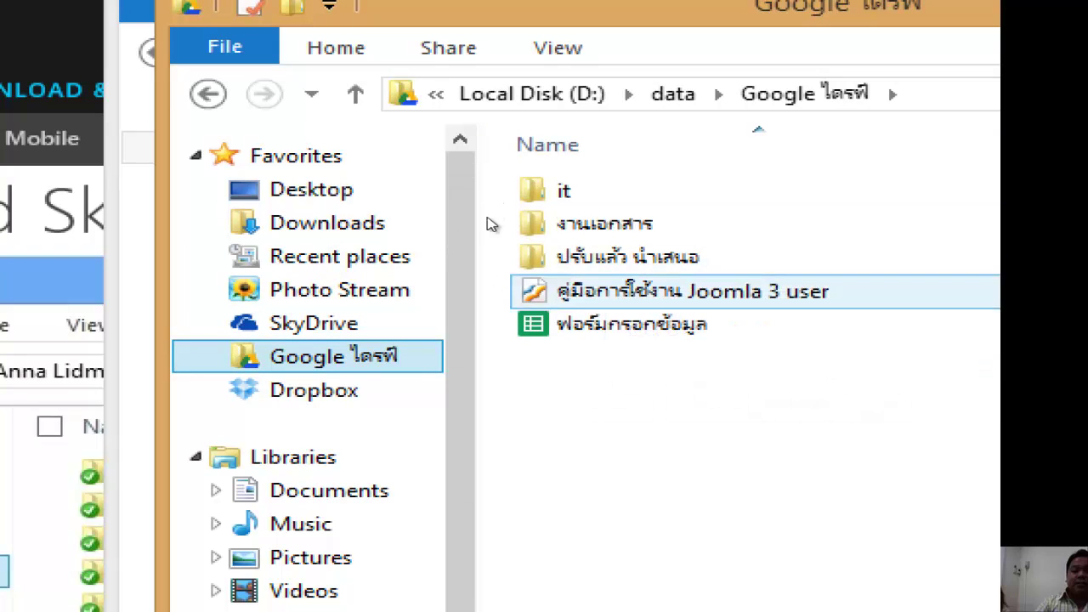
click(314, 390)
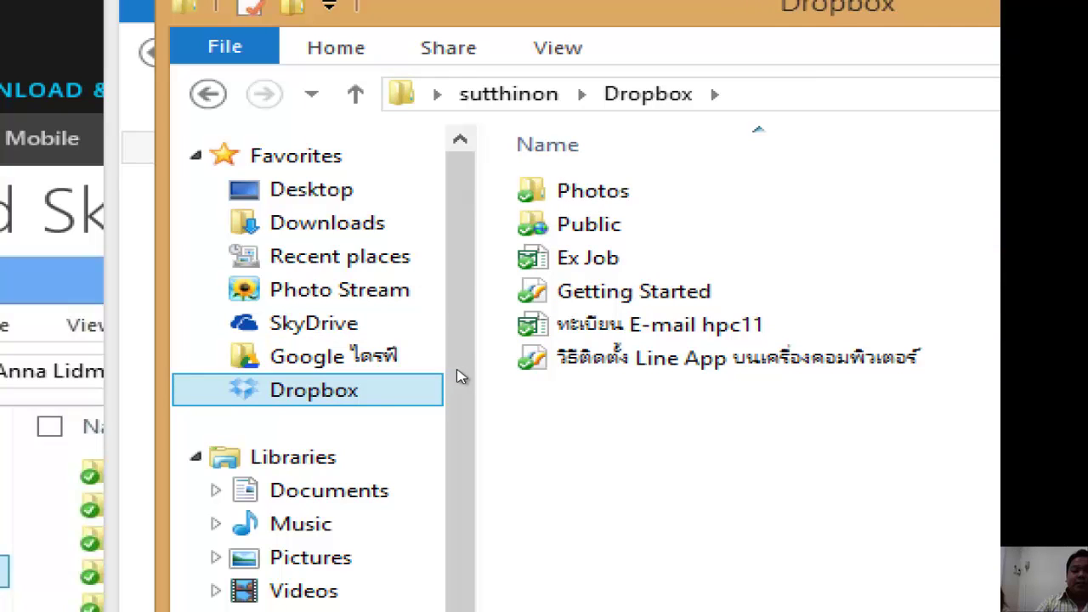
click(313, 323)
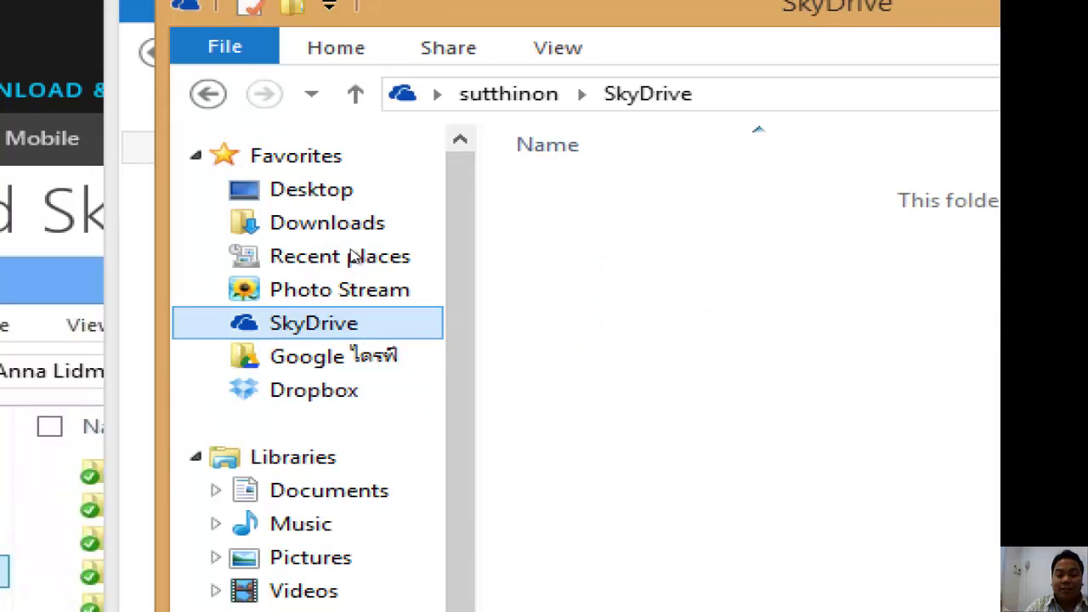
Step through the Google Drive and Dropbox folders with arrow keys, settling back on the empty SkyDrive folder.
key(Down)
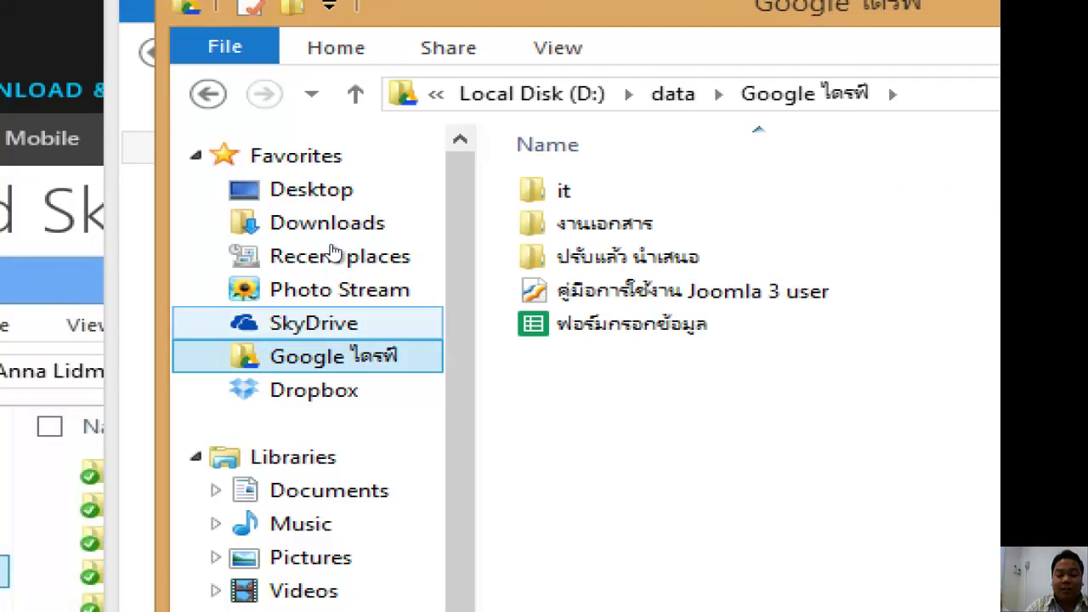
key(Up)
key(Down)
key(Down)
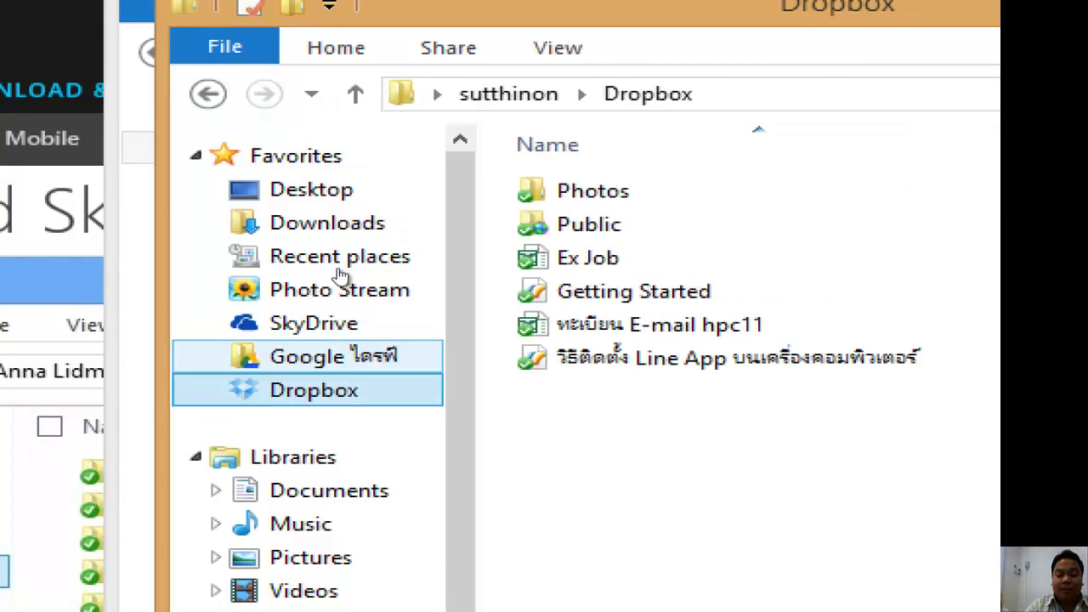
key(Up)
key(Up)
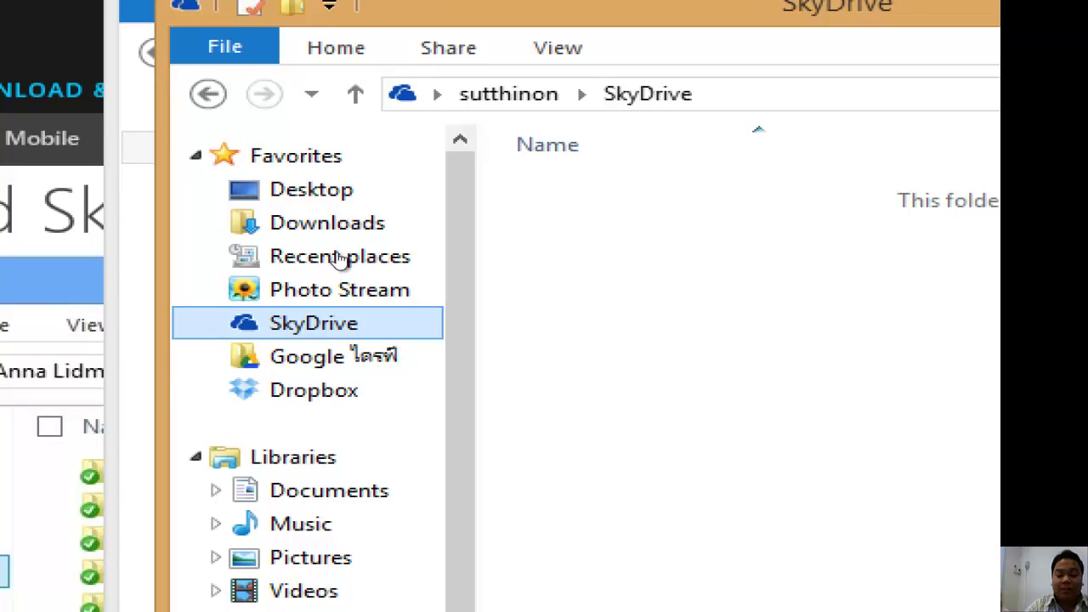
key(super)
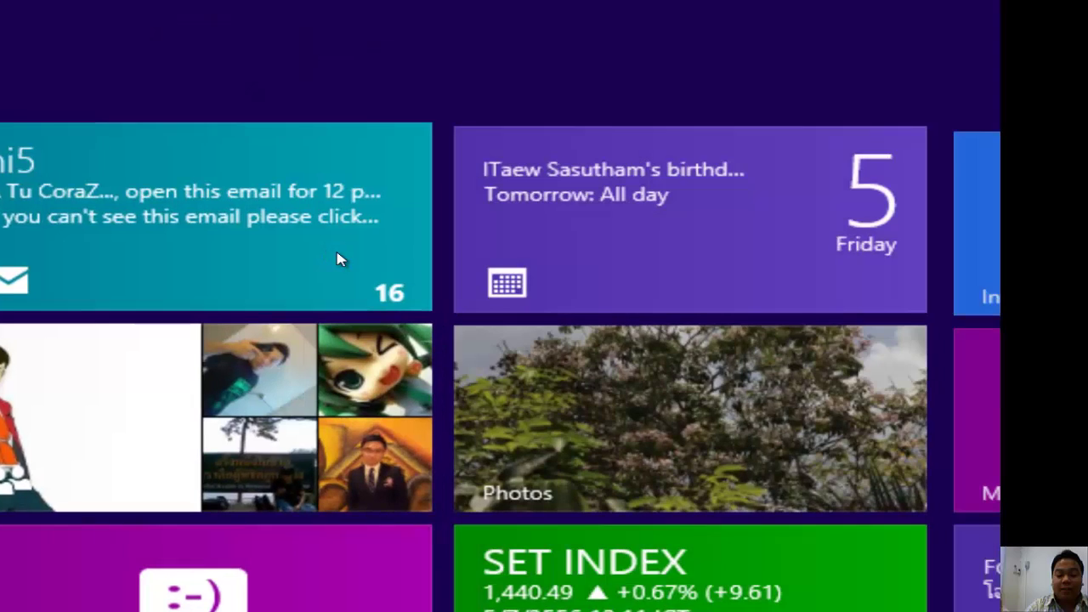
key(super)
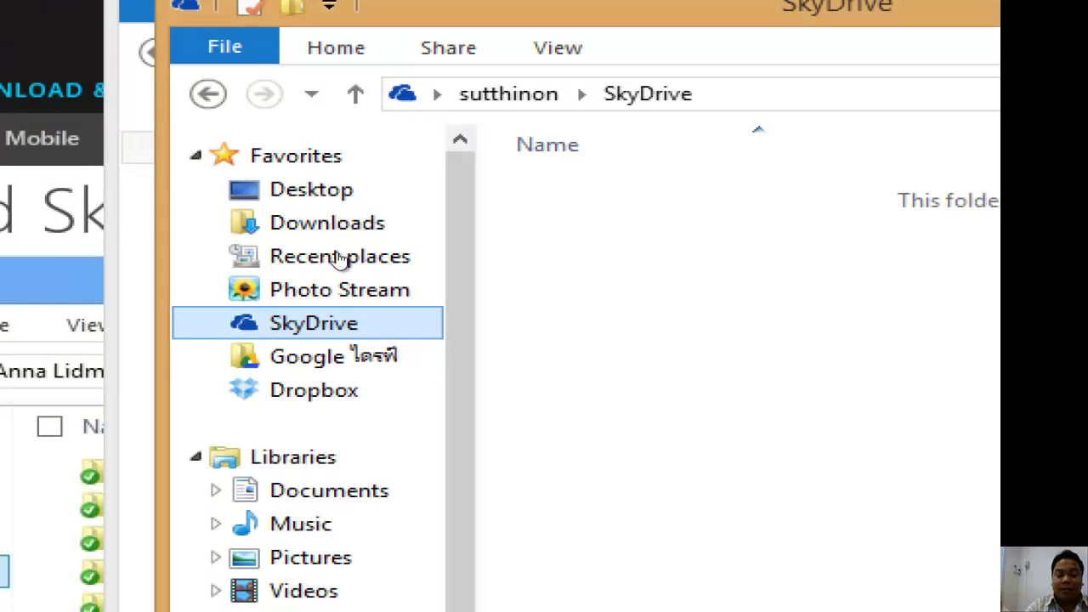
key(Down)
key(Up)
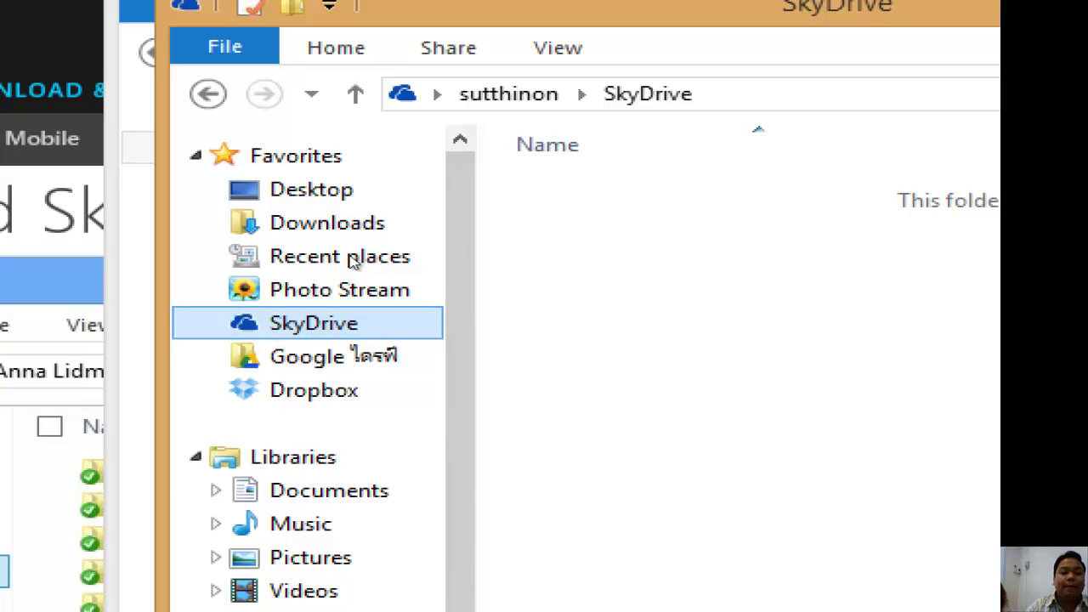
key(Down)
key(Up)
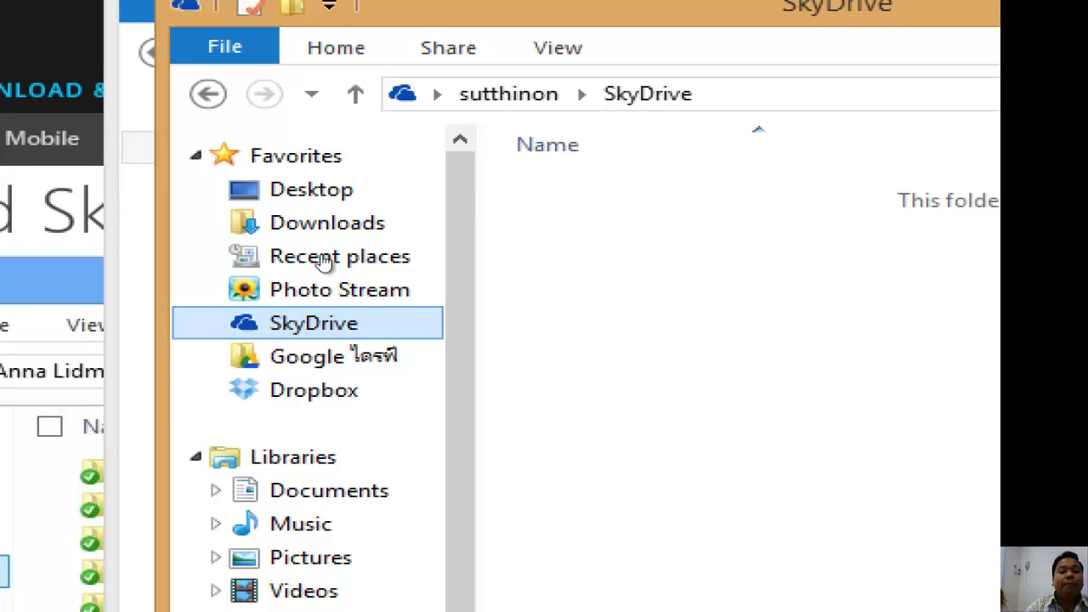
key(Down)
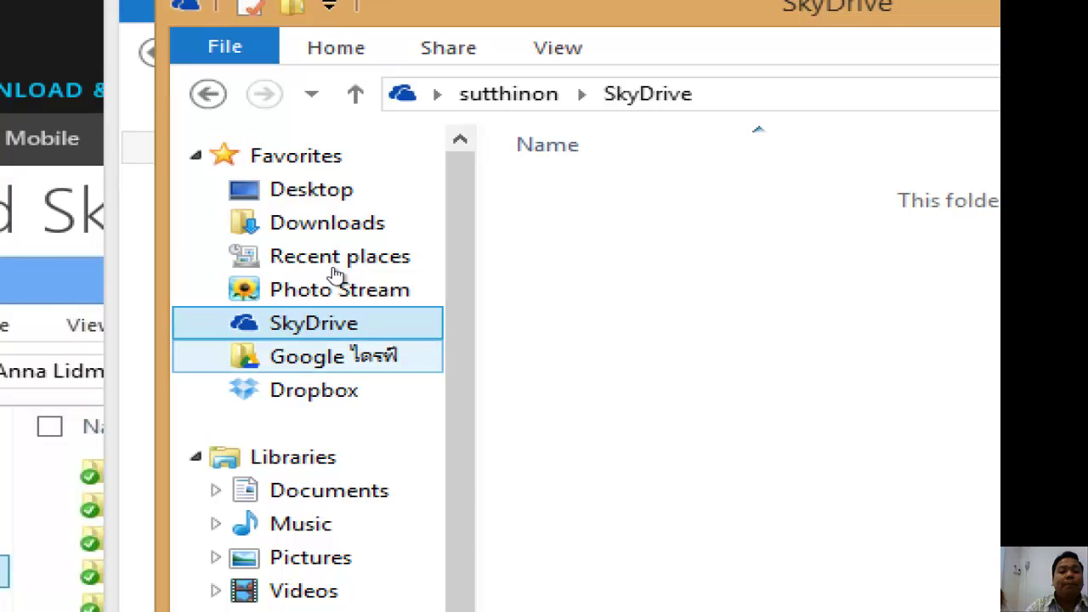
key(Down)
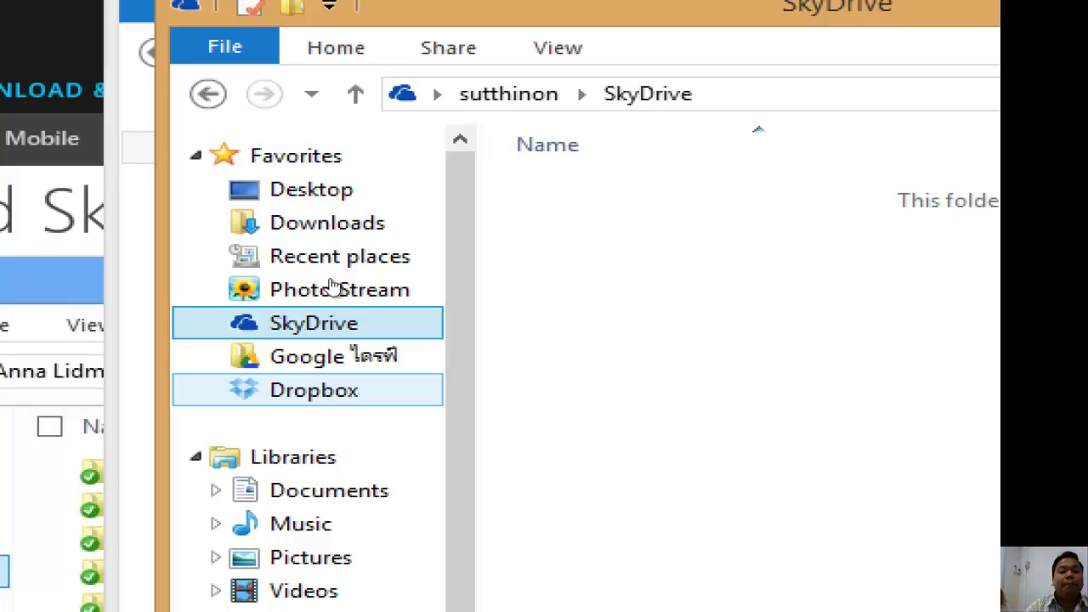
key(Up)
key(Up)
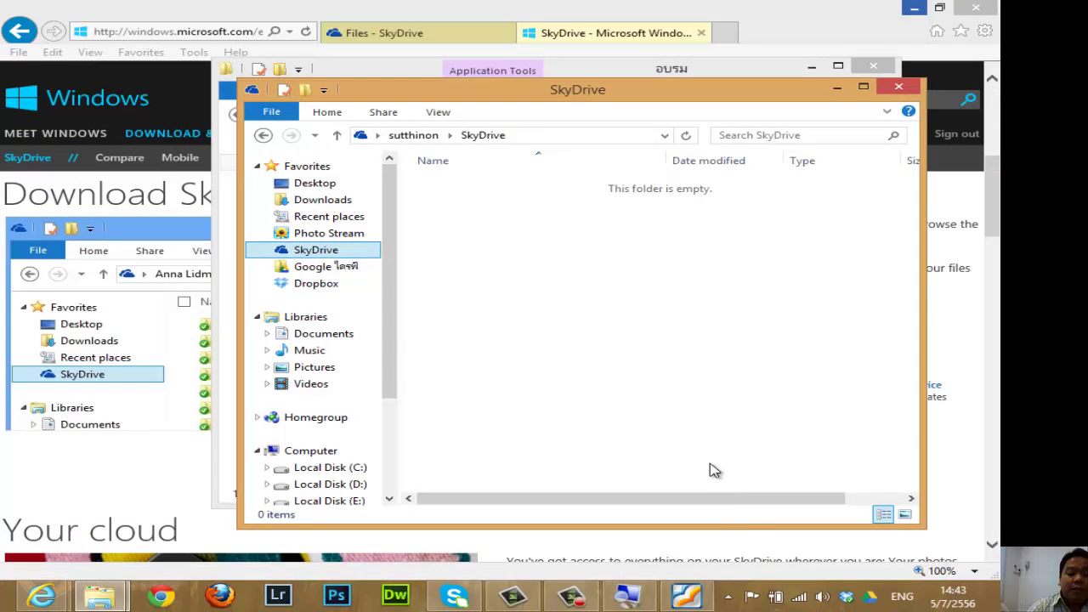
Open Dropbox Preferences from the tray panel's settings menu, showing the General tab.
click(576, 598)
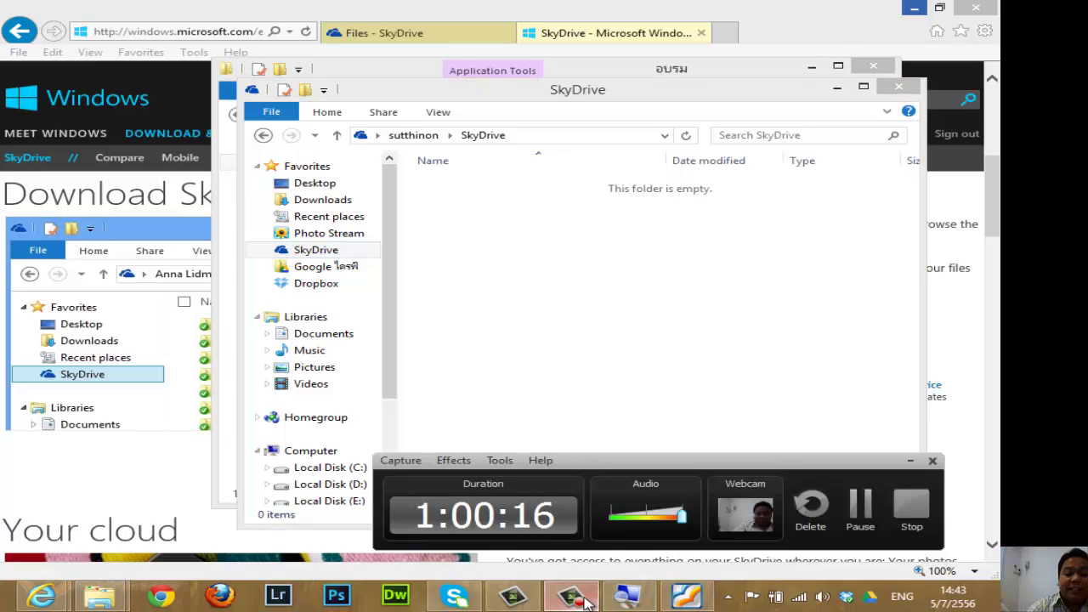
click(579, 597)
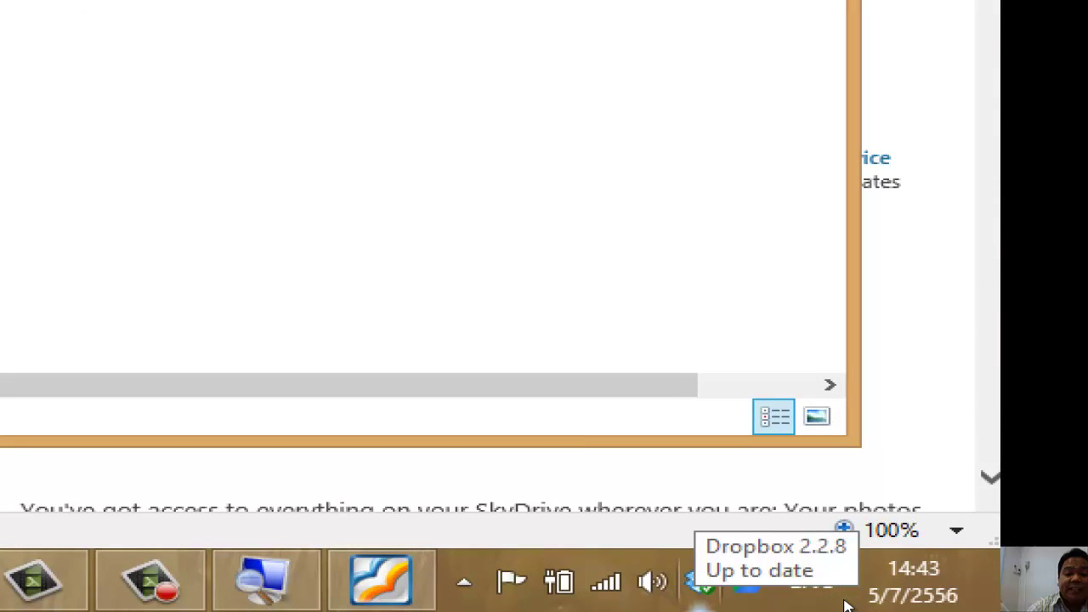
click(700, 582)
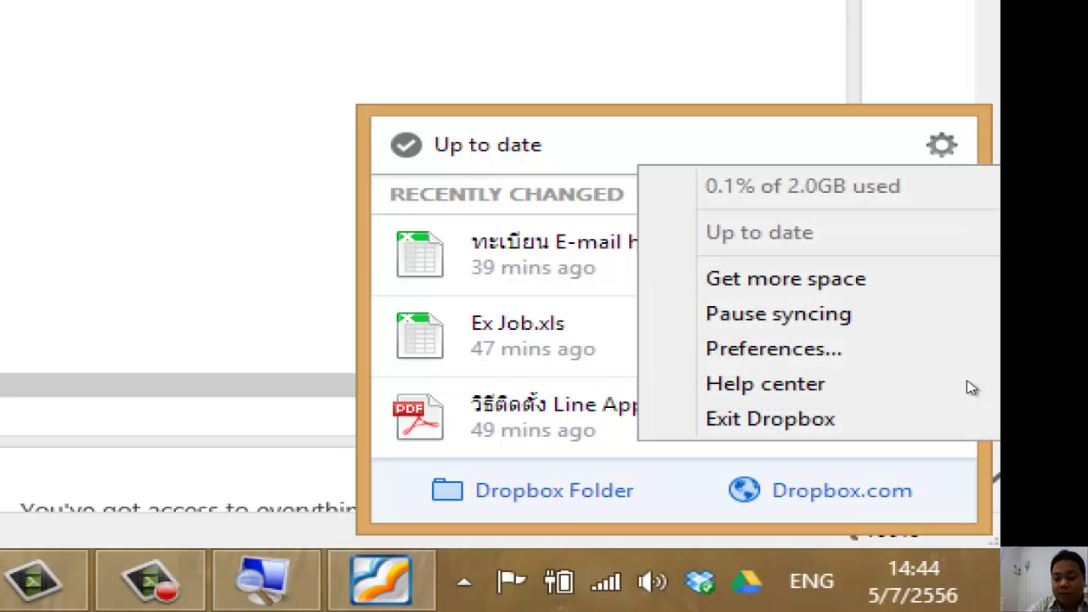
key(Down)
key(Down)
key(Down)
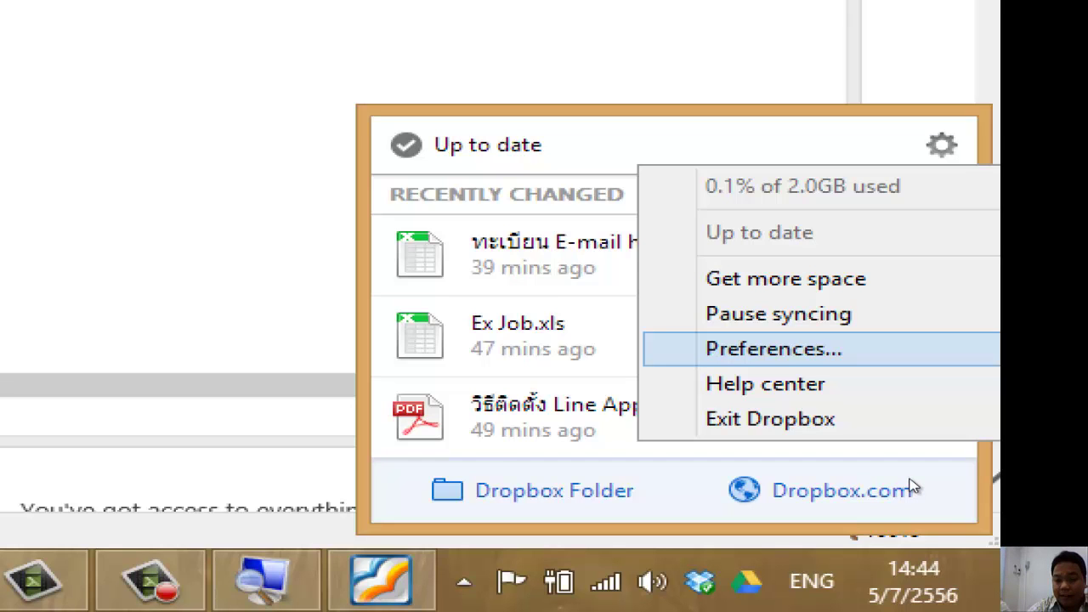
key(Return)
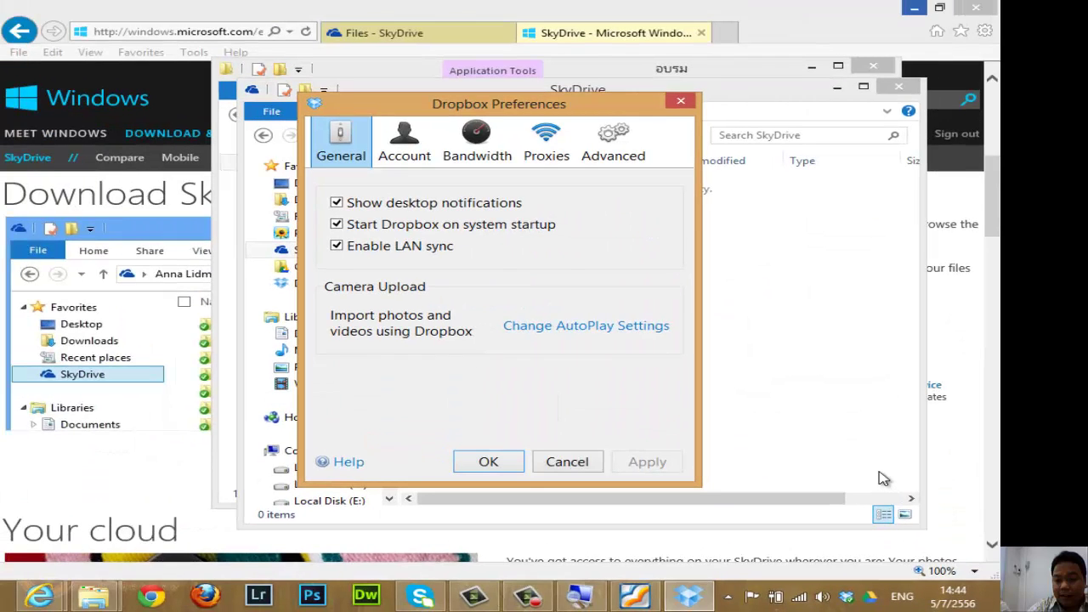
On the Advanced tab, open Move... but keep the Dropbox folder location, then close Preferences.
drag(532, 113, 579, 136)
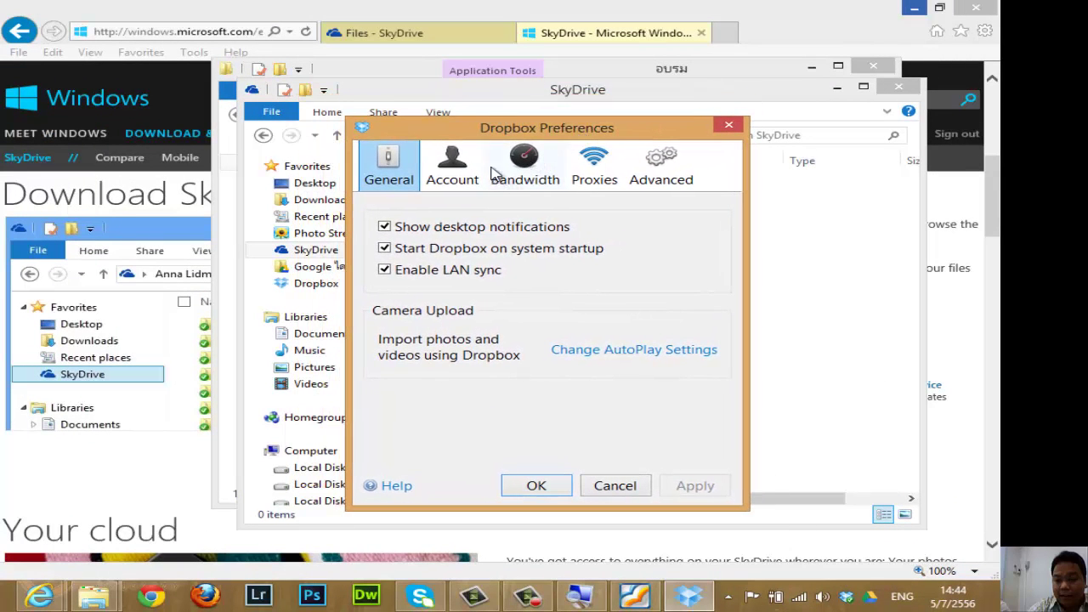
click(660, 175)
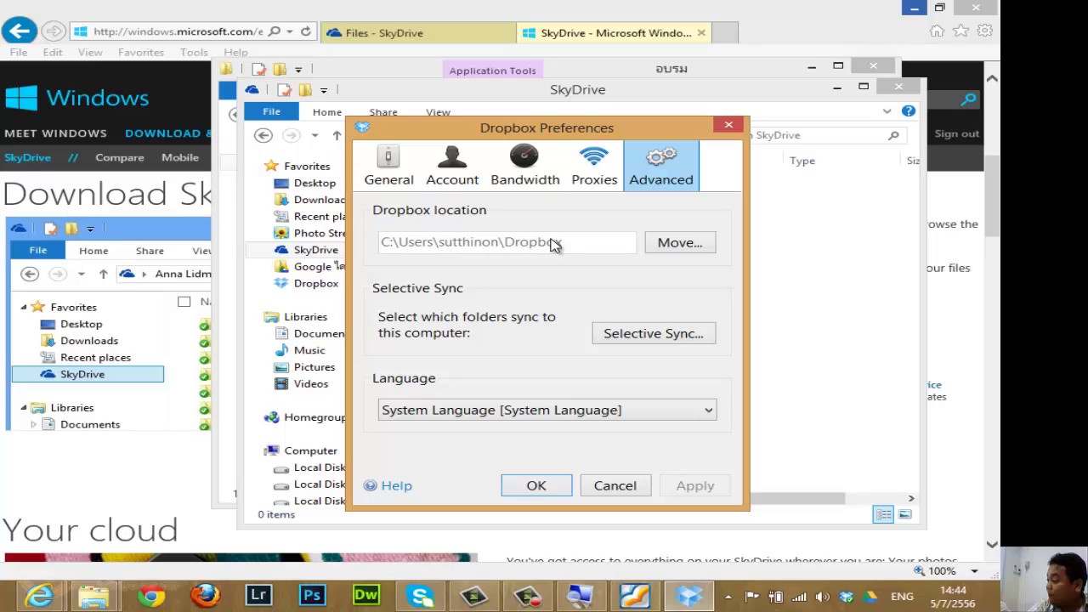
click(690, 243)
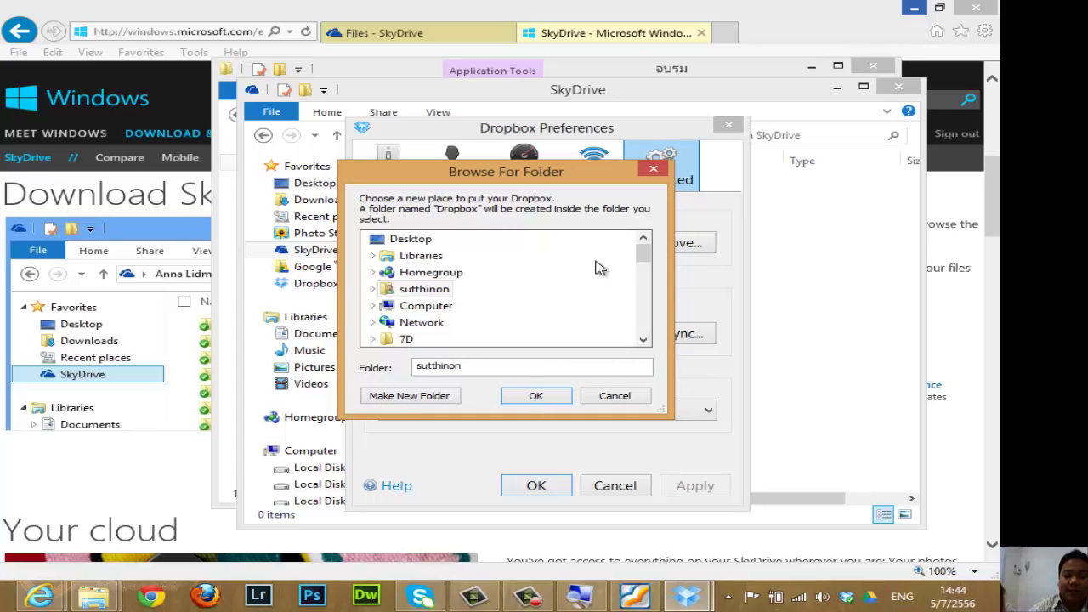
click(561, 394)
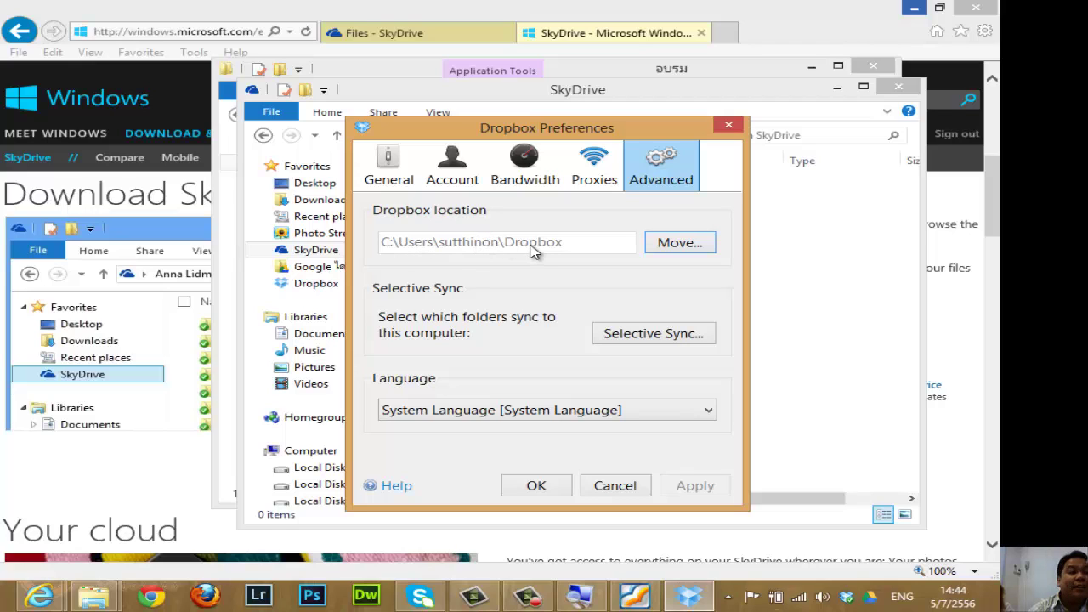
click(729, 125)
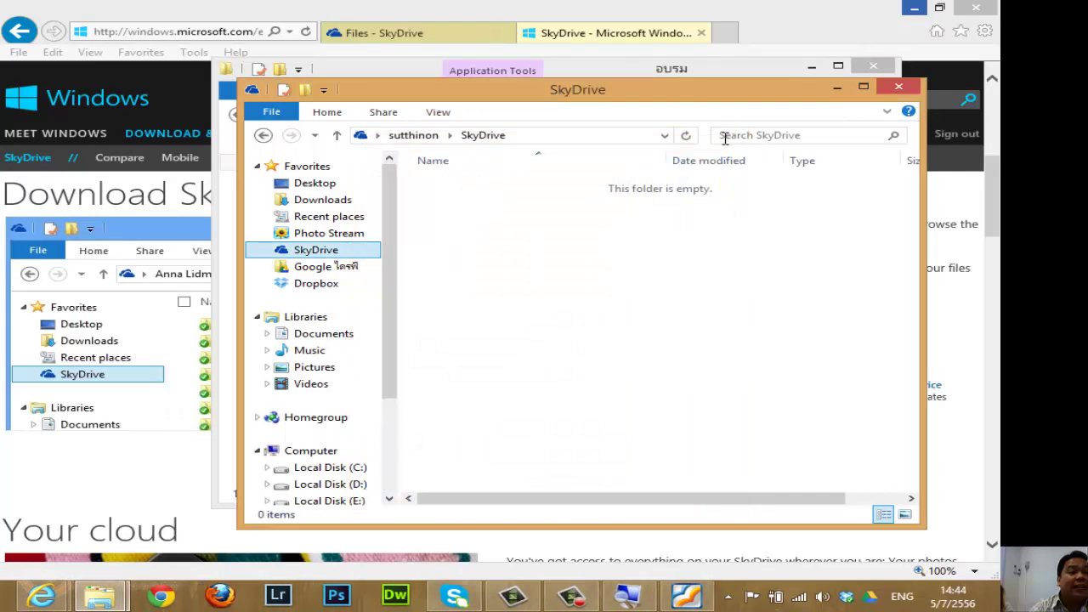
click(847, 598)
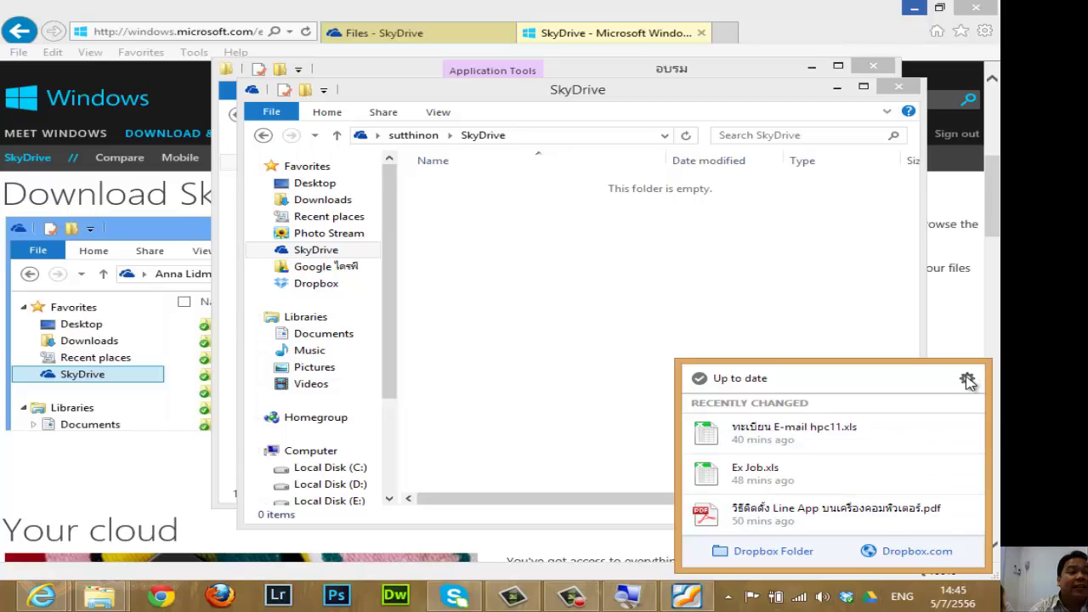
click(967, 380)
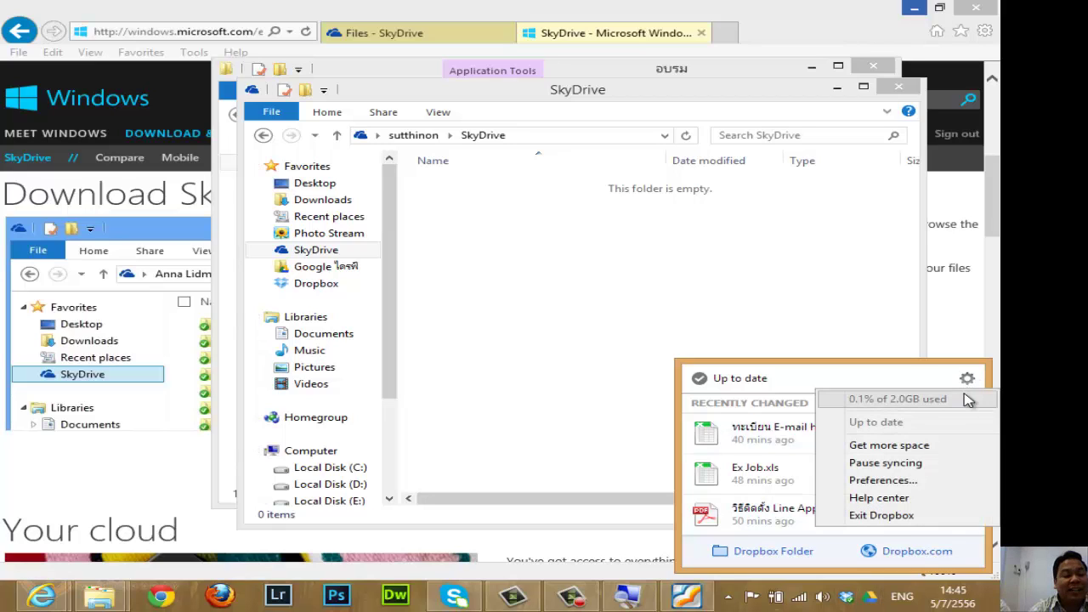
click(884, 482)
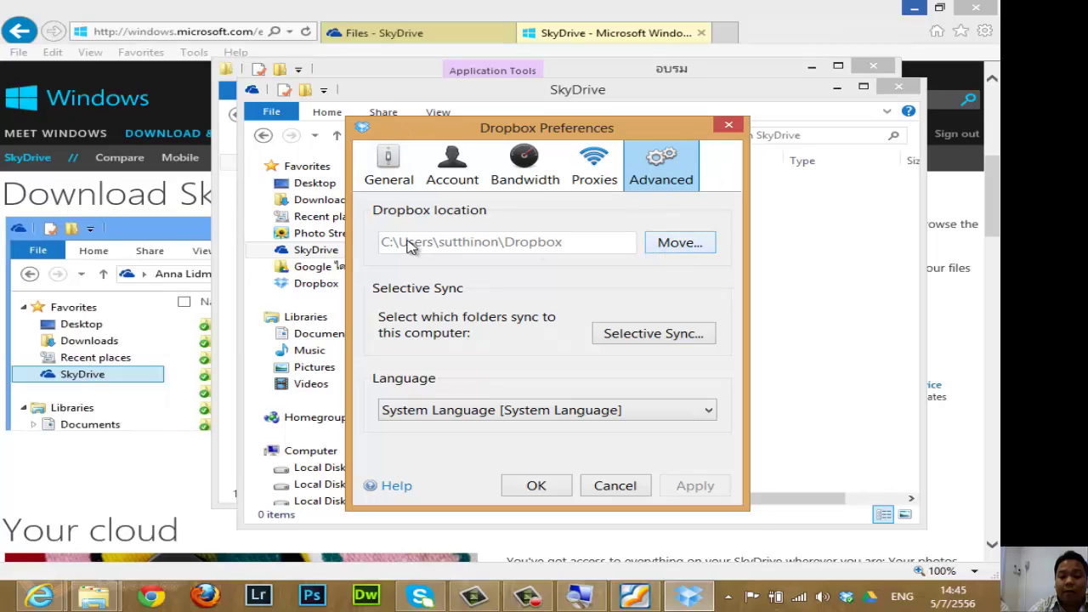
click(672, 245)
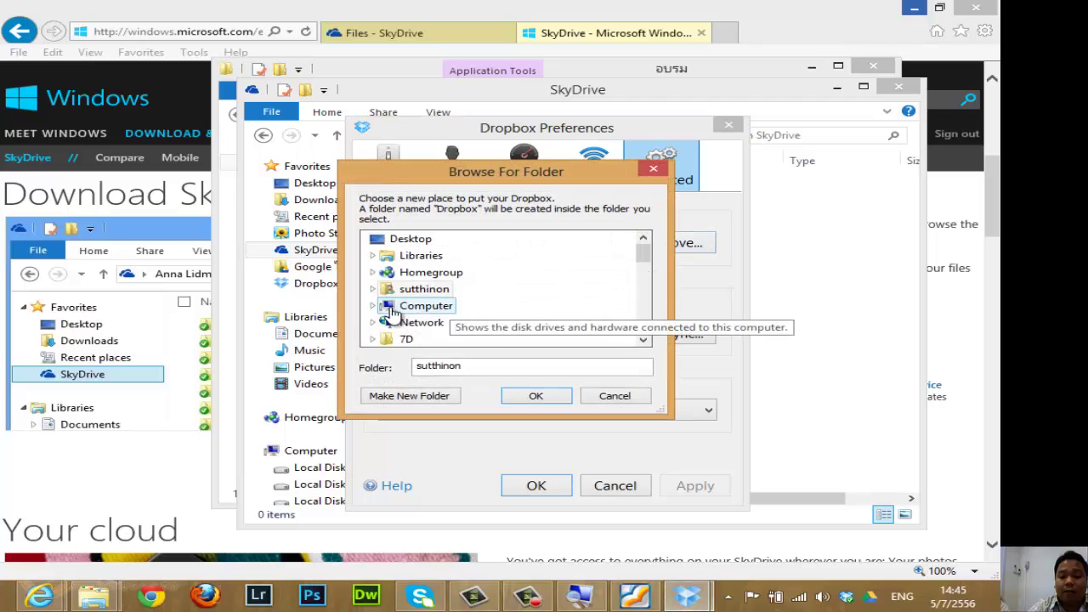
click(423, 308)
double_click(423, 307)
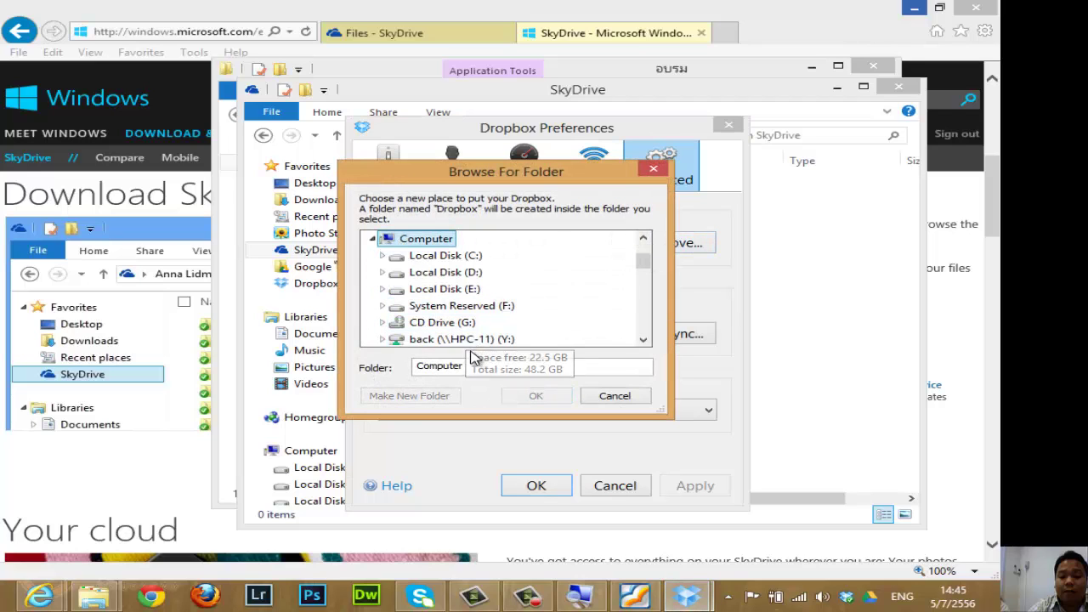
double_click(460, 273)
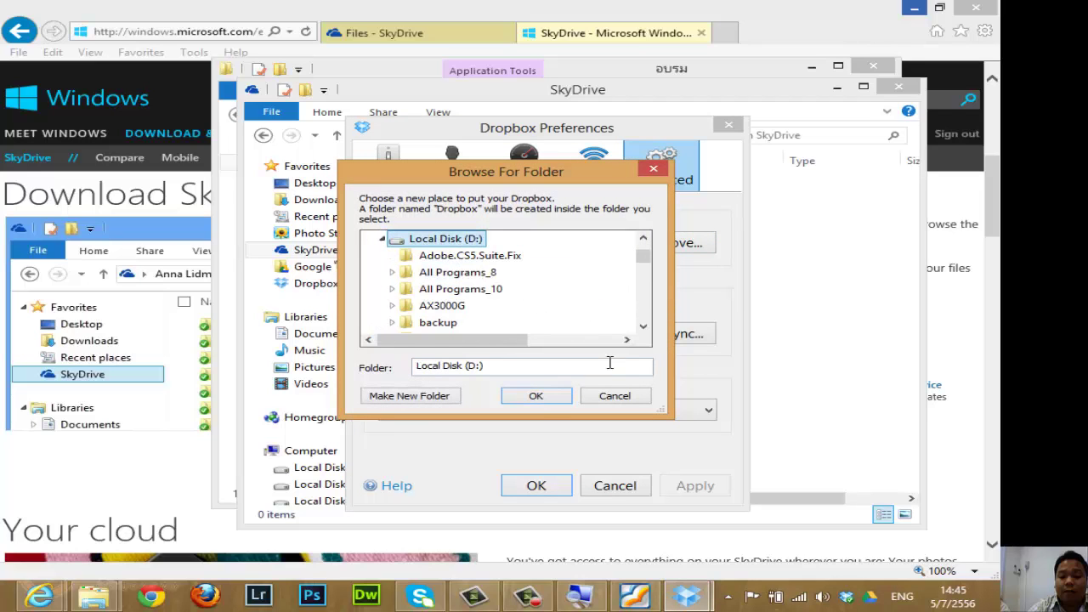
click(623, 398)
click(623, 399)
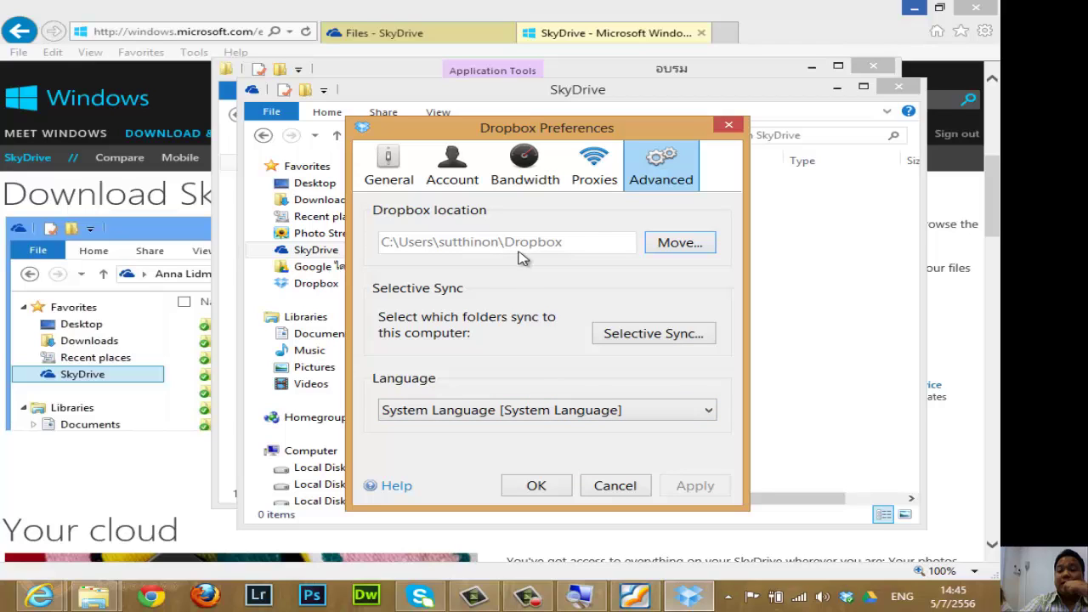
click(625, 485)
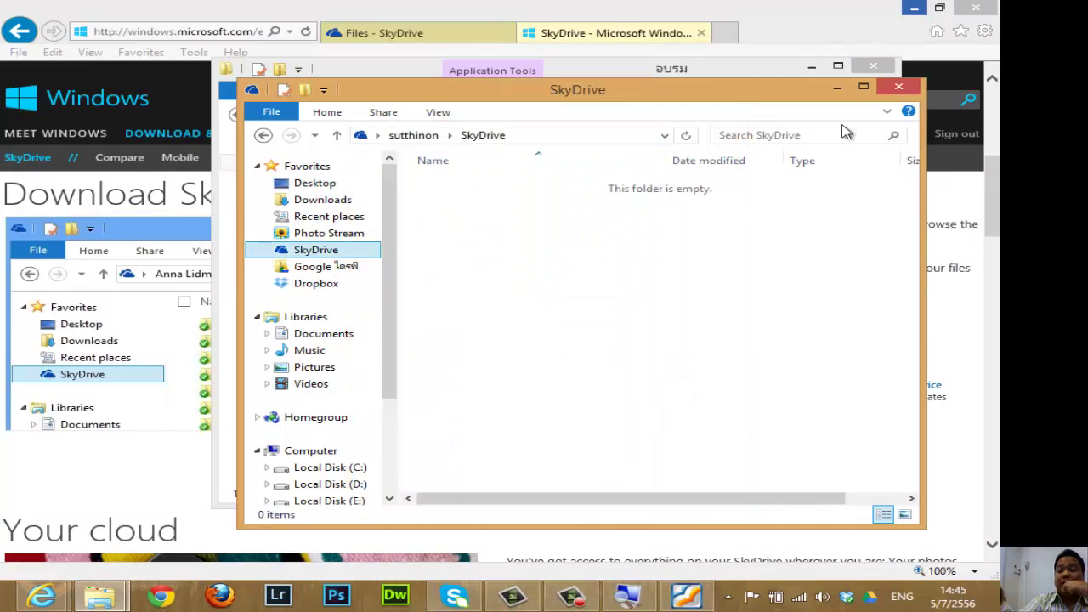
Close the SkyDrive window, then minimize and restore the อบรม folder window.
click(897, 90)
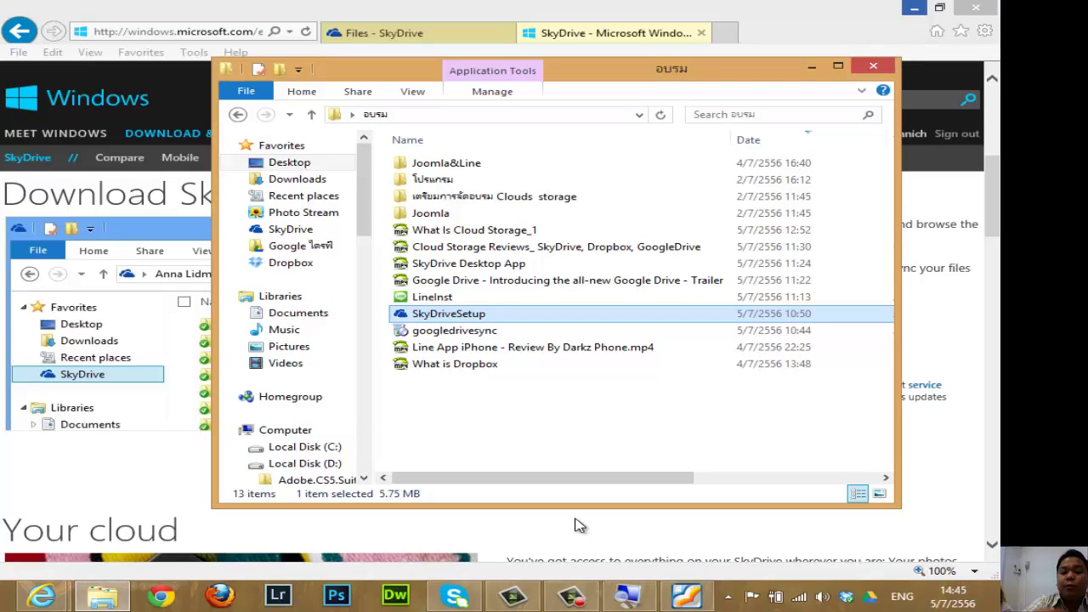
click(539, 417)
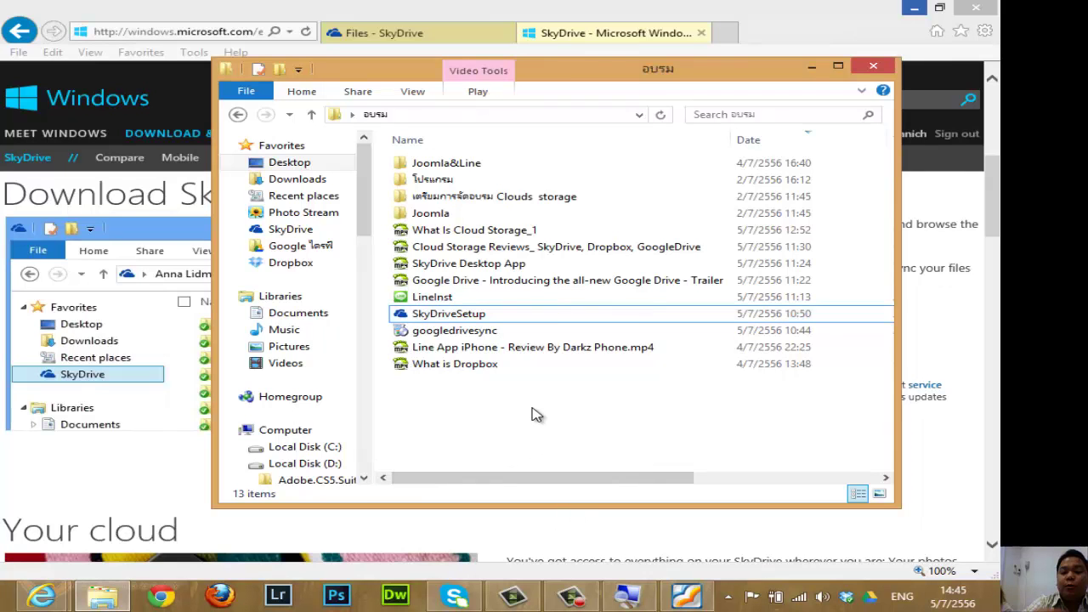
click(812, 67)
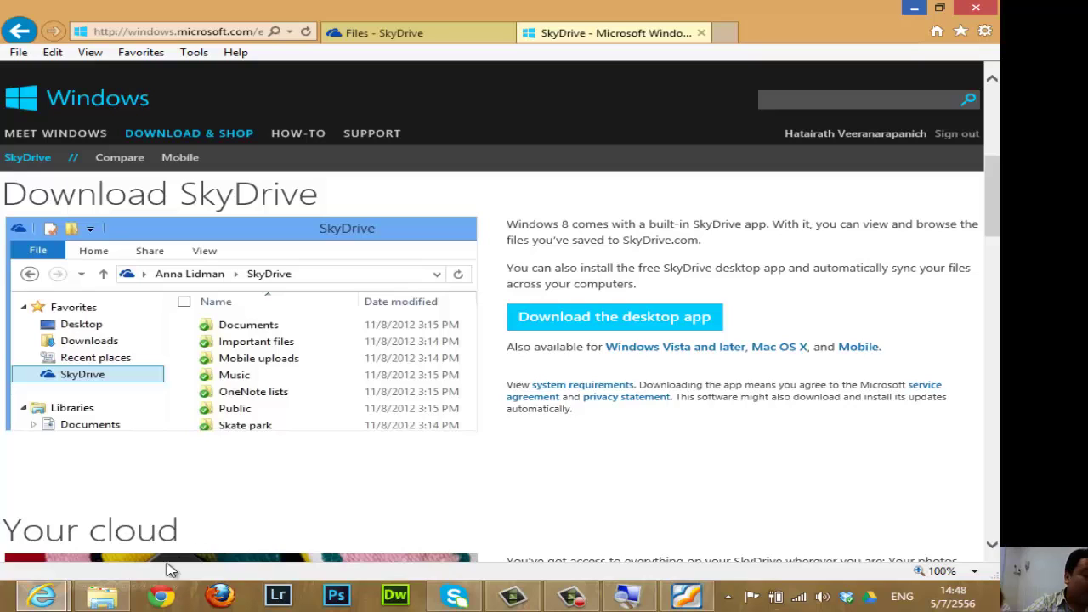
click(102, 596)
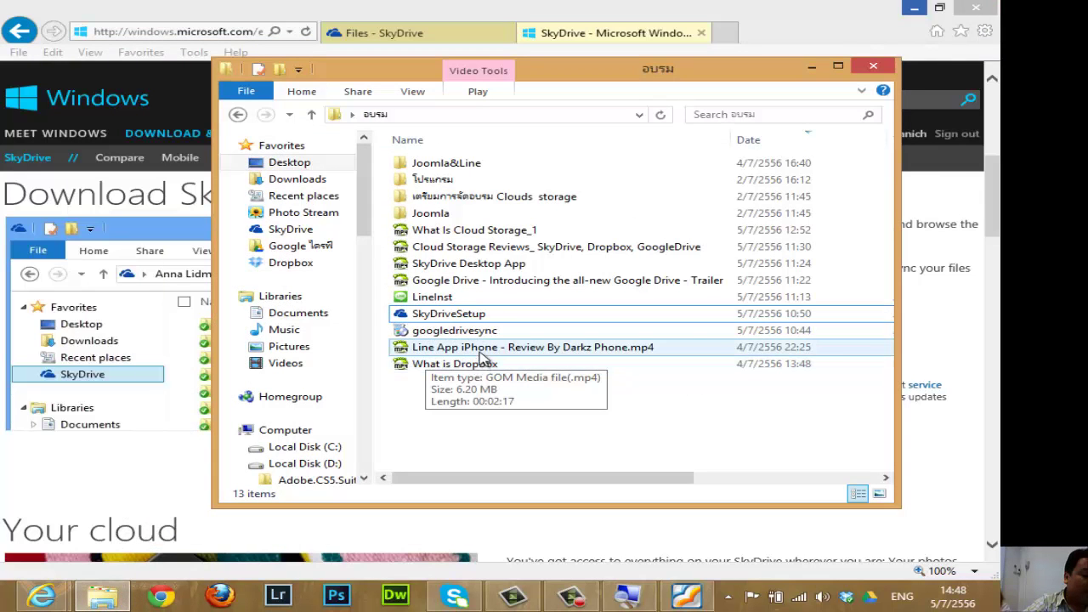
click(495, 317)
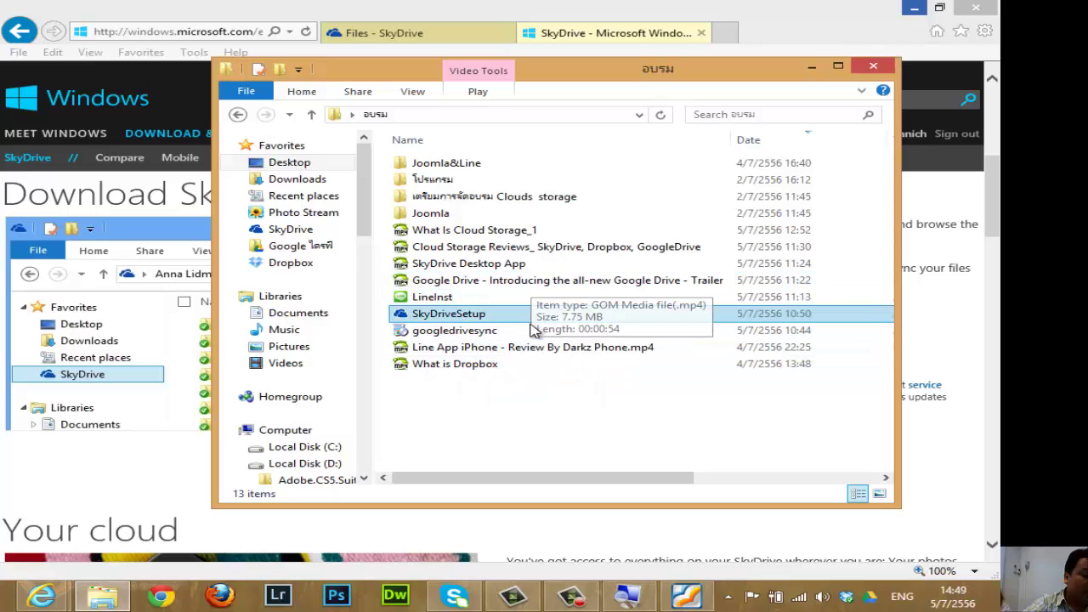
Play Line App iPhone - Review By Darkz Phone.mp4 in GOM Player with the volume turned up.
double_click(552, 352)
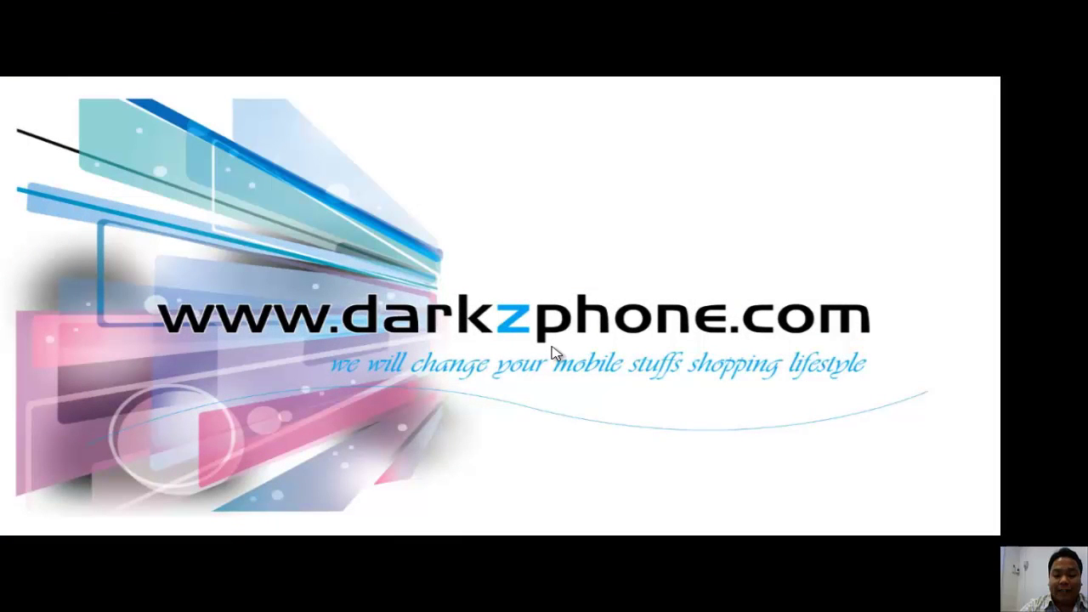
key(XF86AudioRaiseVolume)
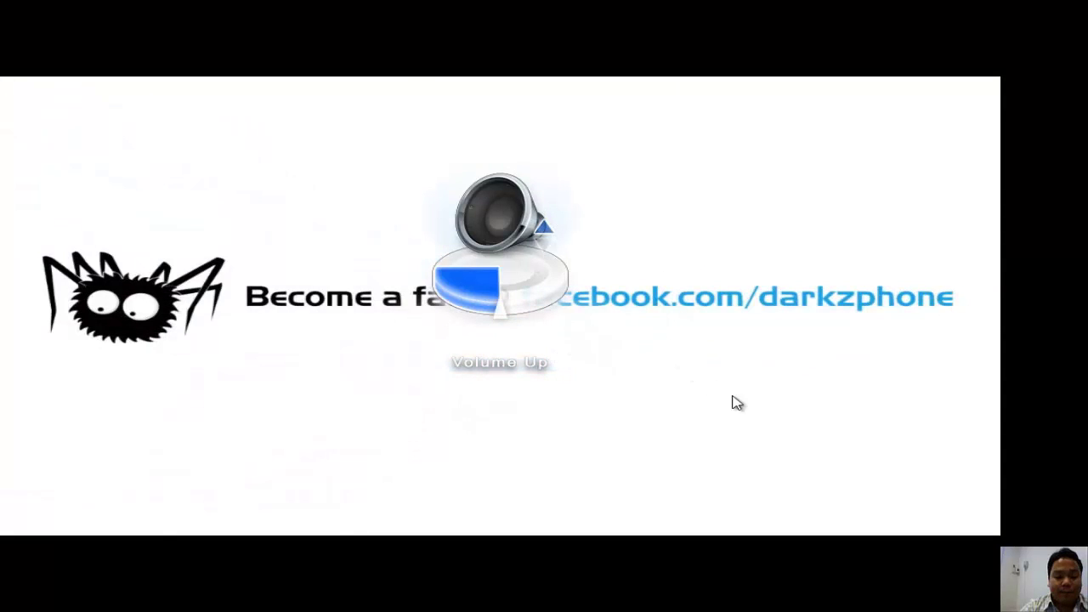
scroll(851, 459, up, 1)
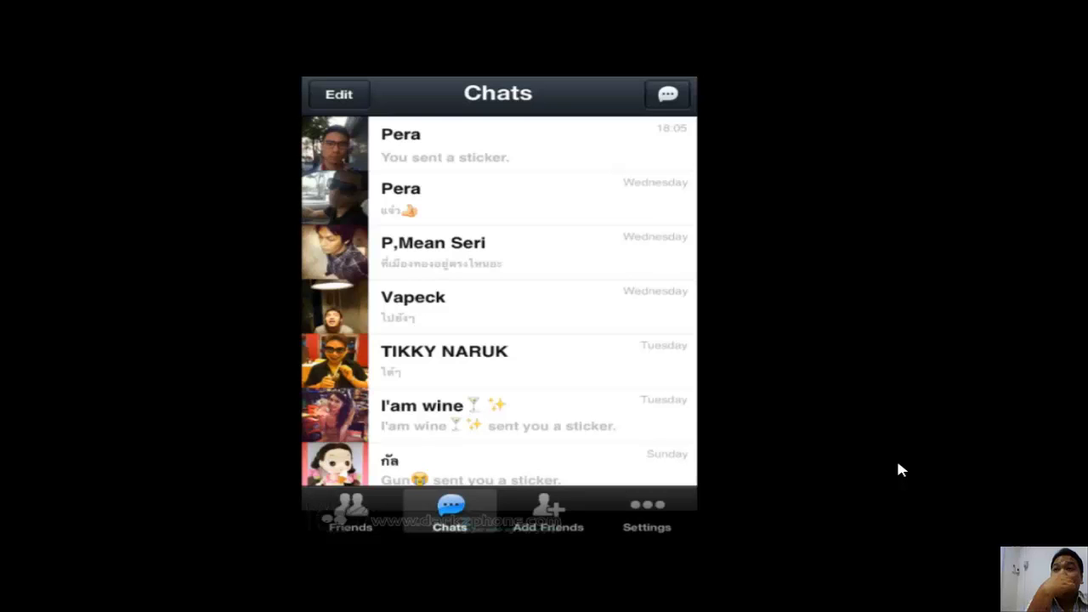
Resume the LINE review video and let it play on.
key(space)
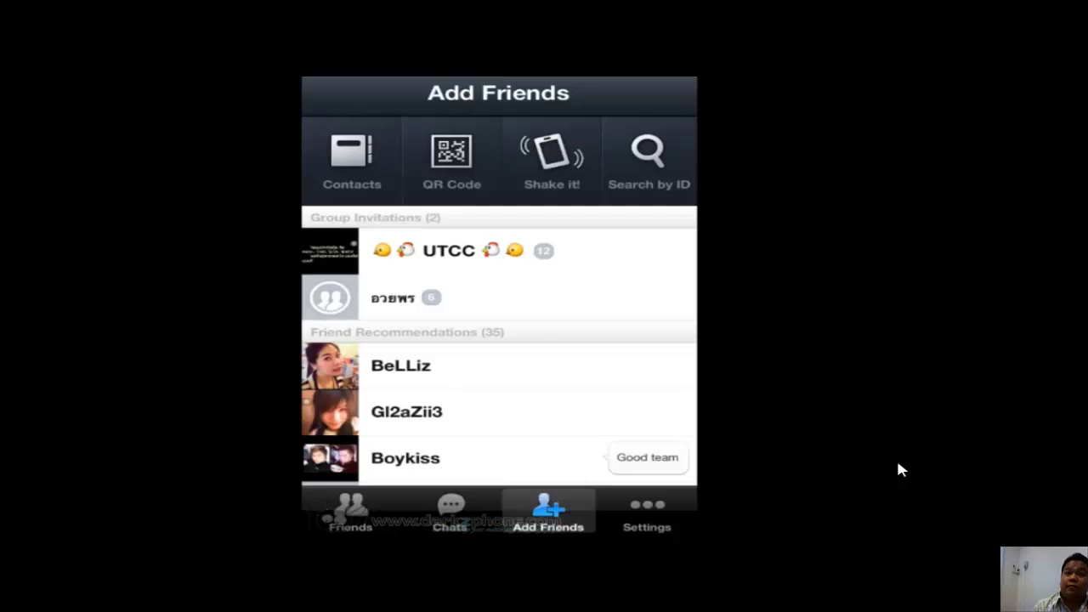
Keep the review video playing toward the QR Code Reader demonstration.
click(784, 452)
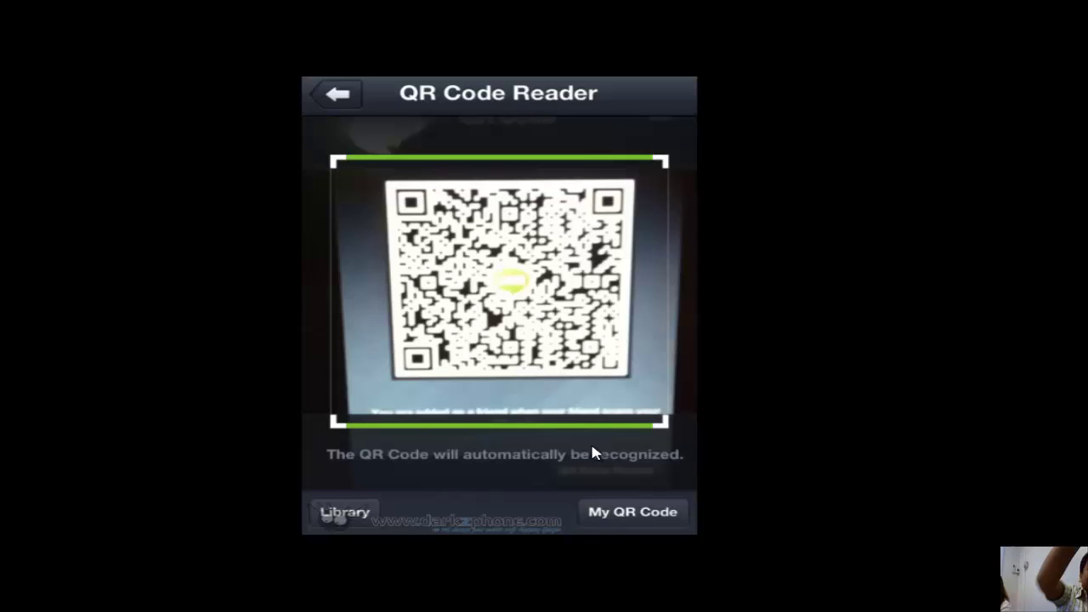
Resume the video, then jump back and forward 10 seconds to reach the QR Code Reader screen.
key(space)
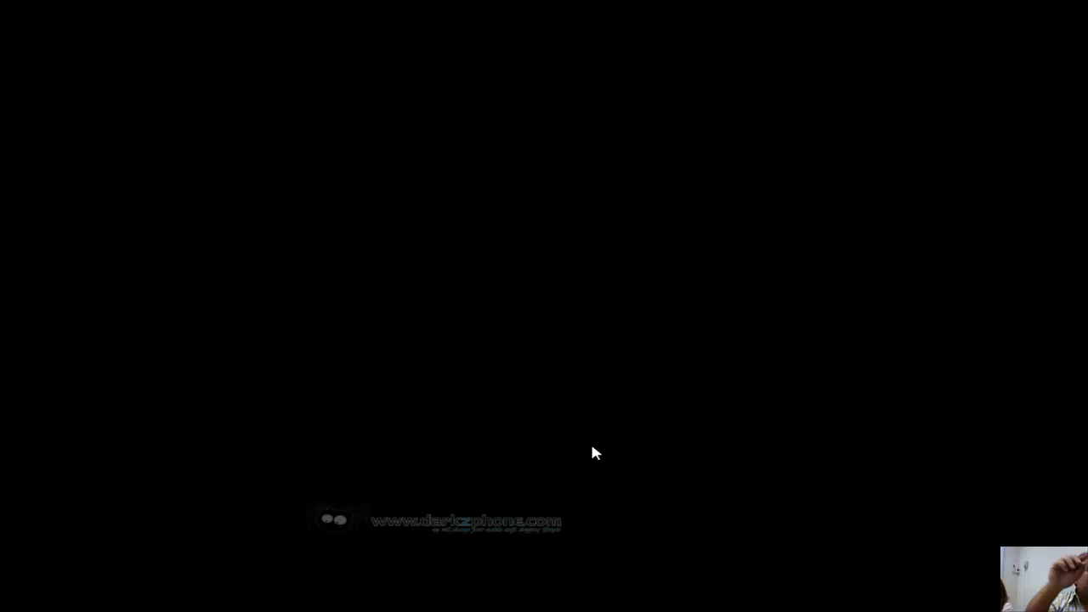
key(Left)
key(Right)
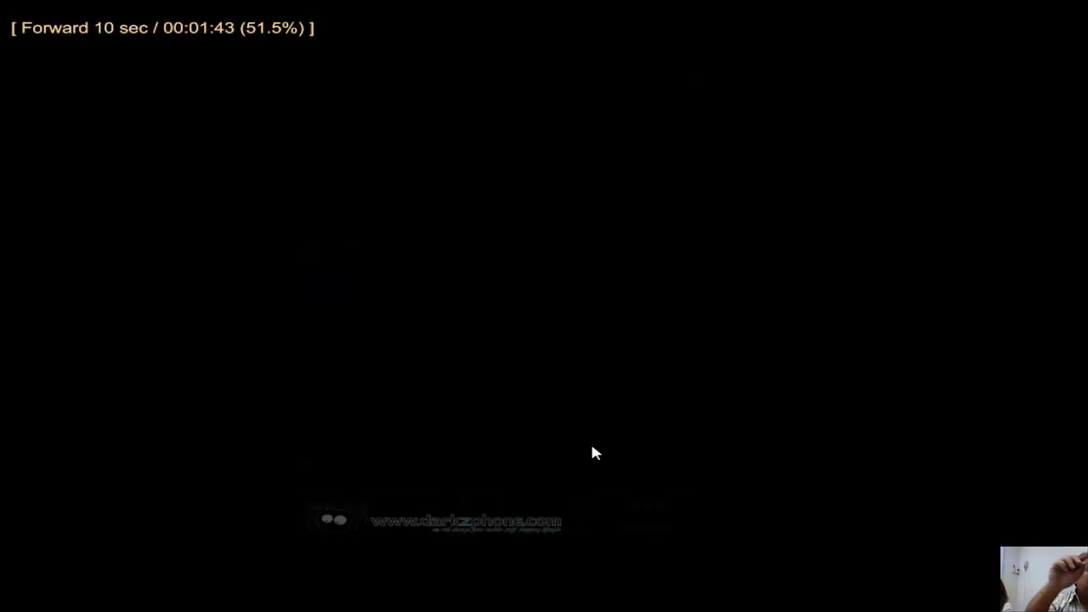
mouse_move(598, 590)
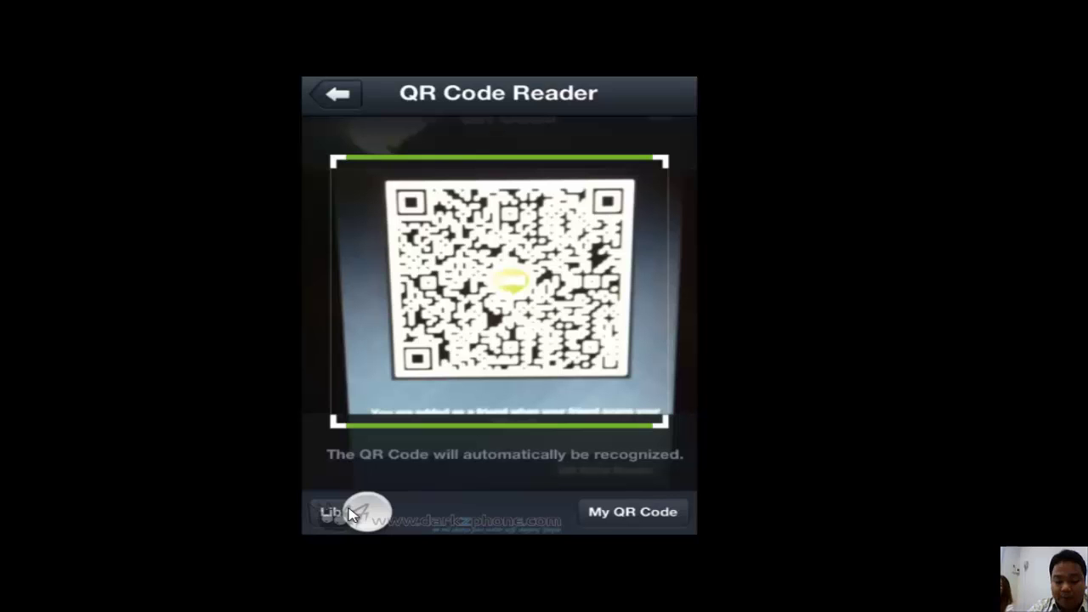
Pause the video at the QR code reader, then resume it through adding friends by ID.
click(349, 514)
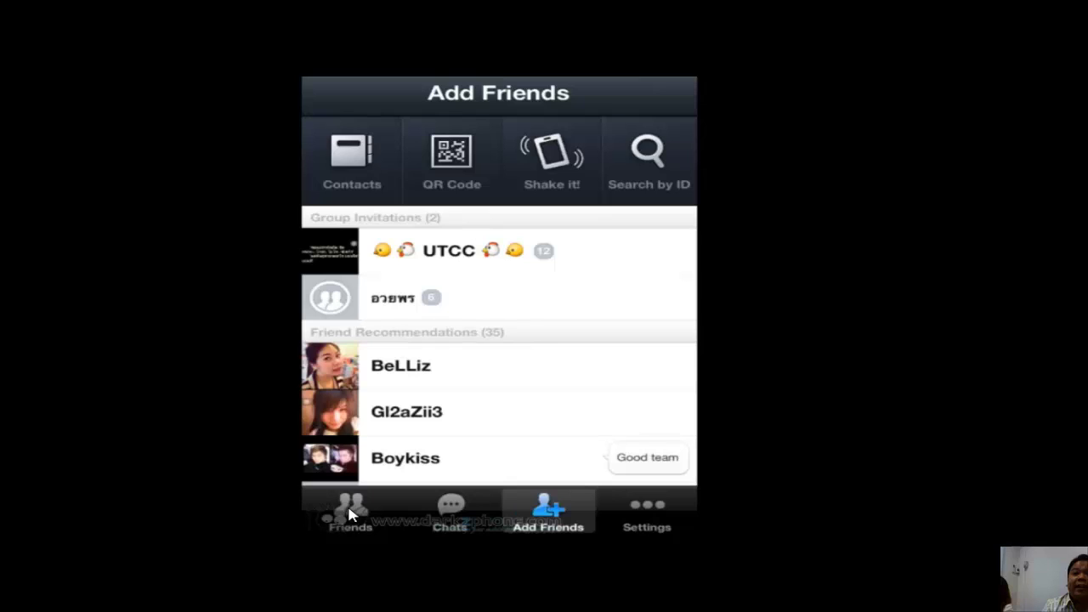
key(space)
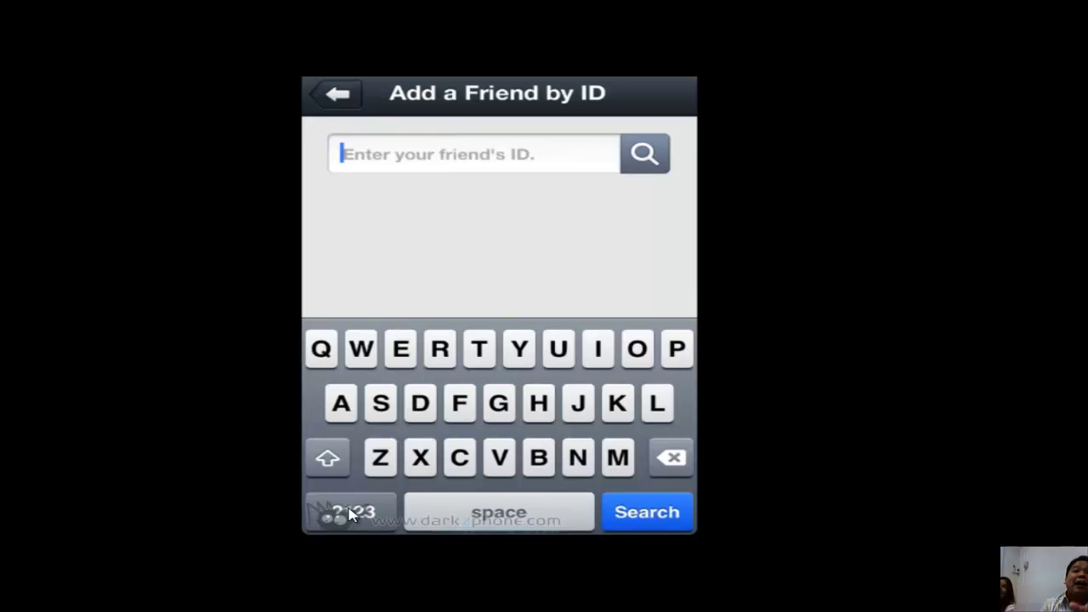
key(space)
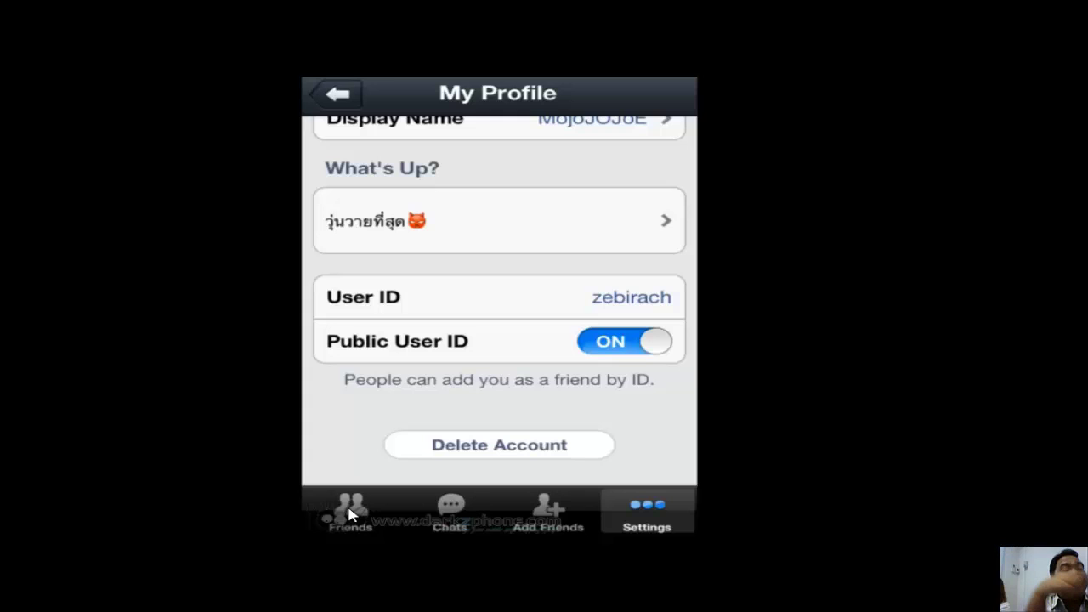
Resume the LINE review video and let it play past the splash to a black frame.
key(space)
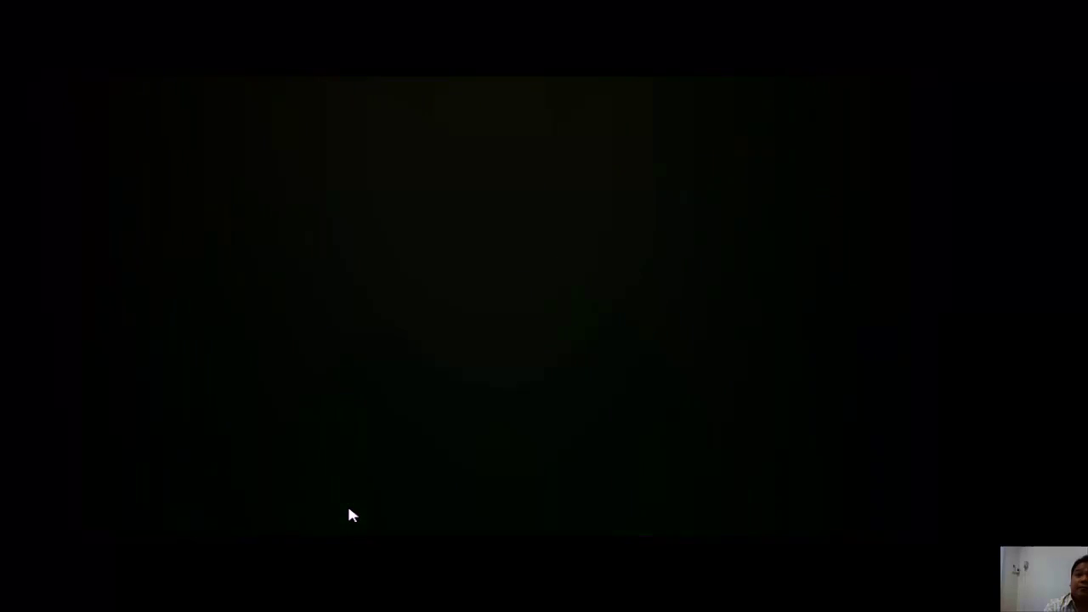
Take the LINE video out of full screen, pause it on its end card, and show the recorder controls.
double_click(348, 512)
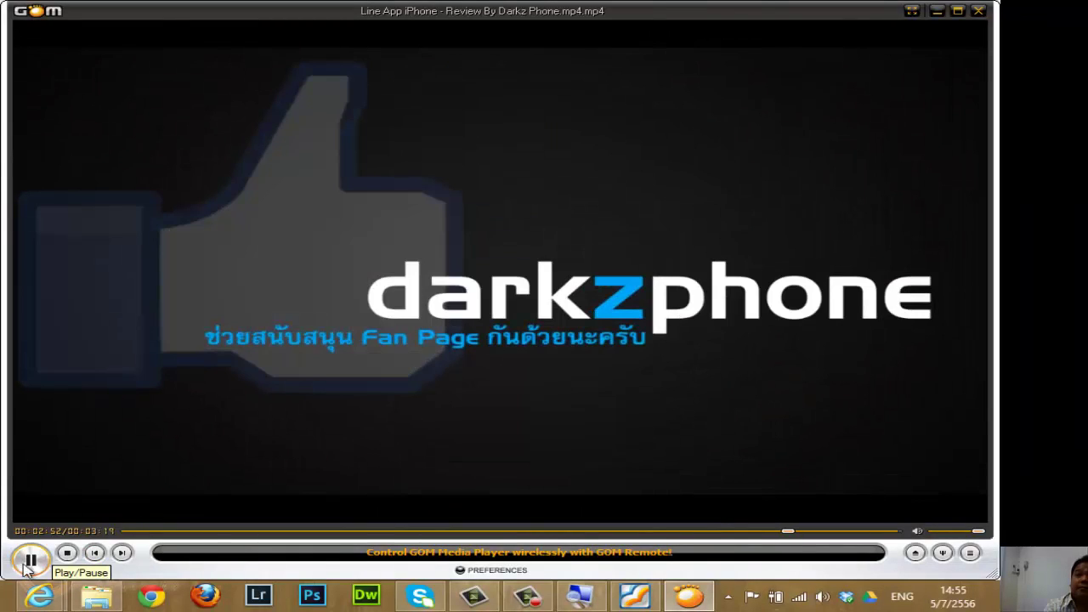
click(31, 559)
click(529, 598)
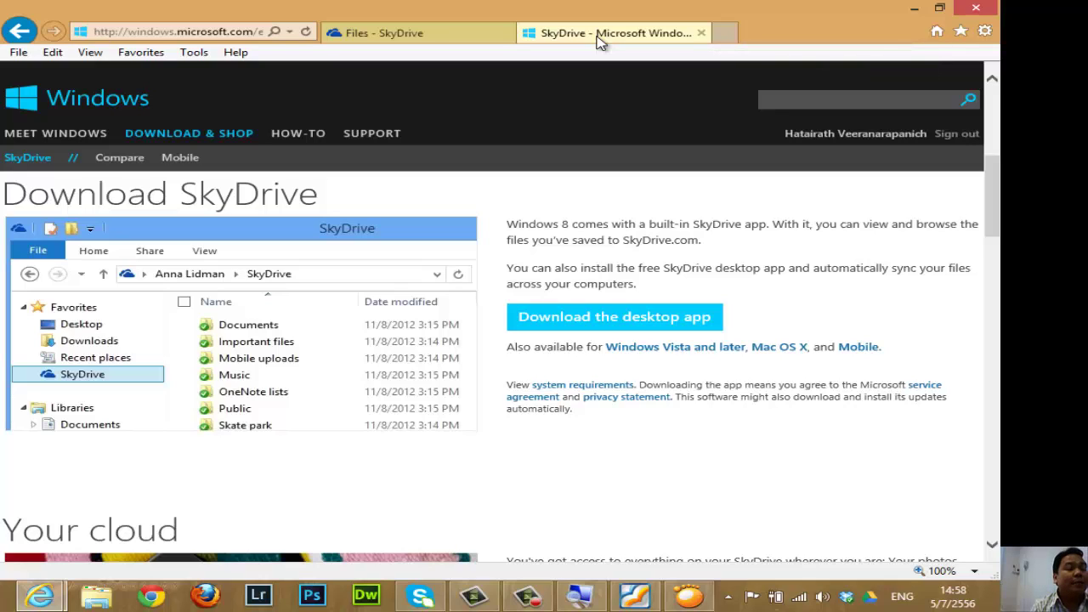
Open a third, blank tab next to the Files - SkyDrive and Download SkyDrive tabs.
click(724, 32)
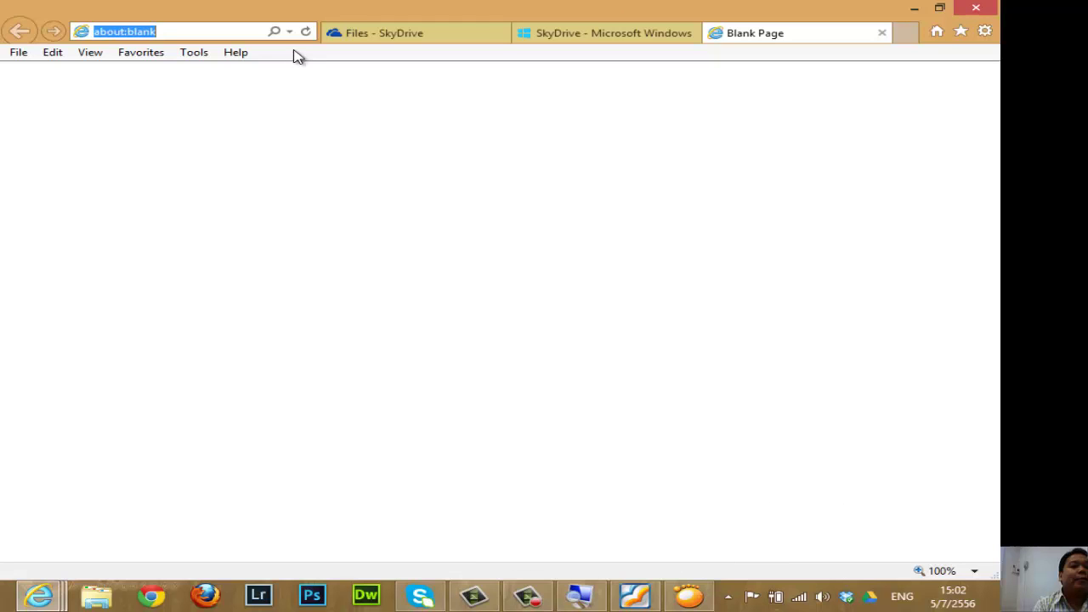
click(541, 597)
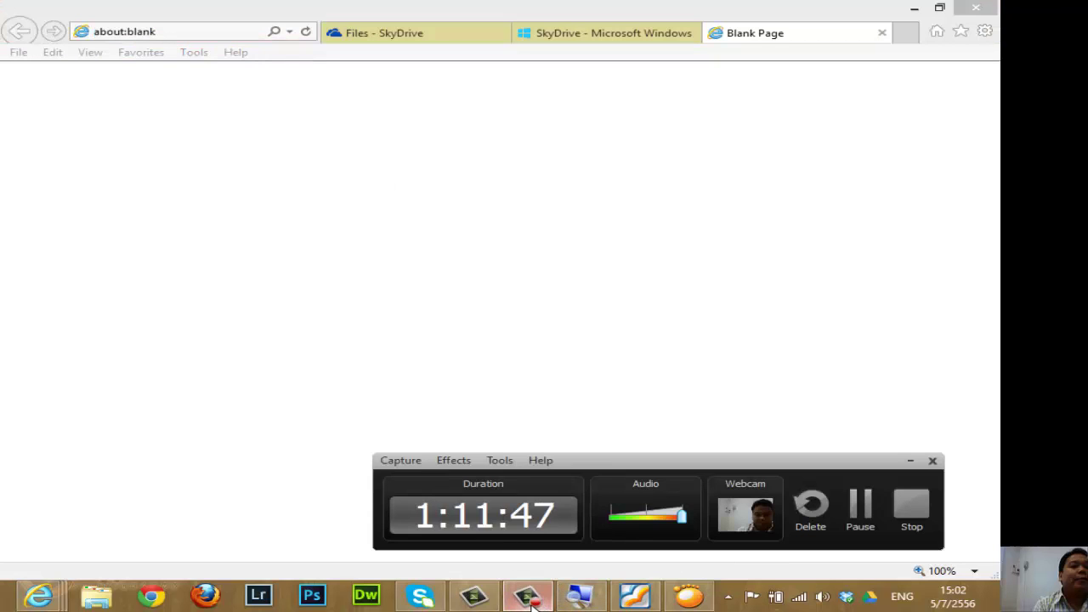
click(529, 597)
text(www.g)
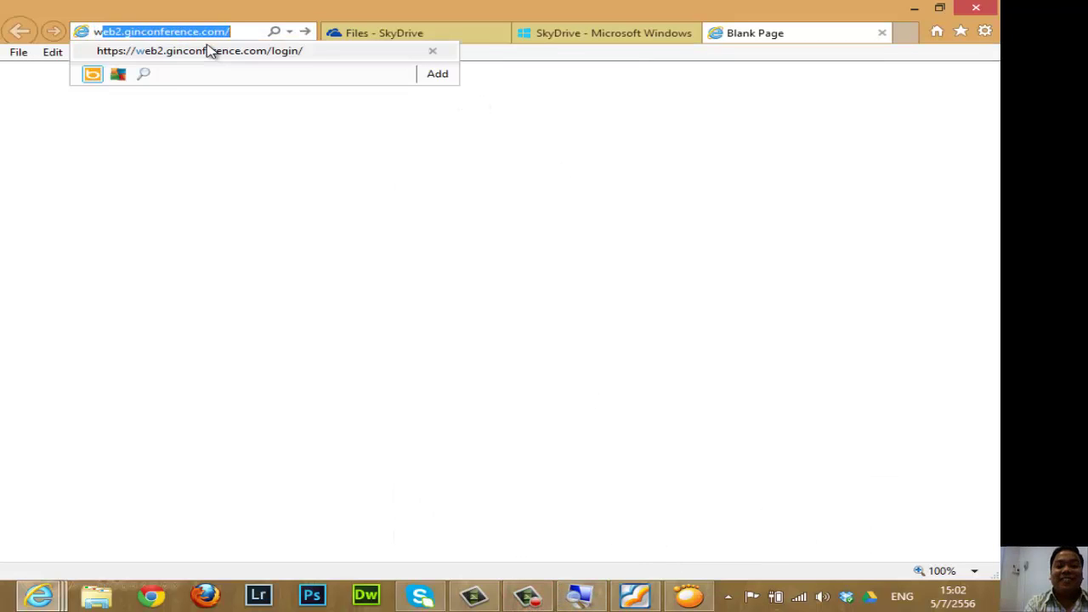
text(oogle.co.th/)
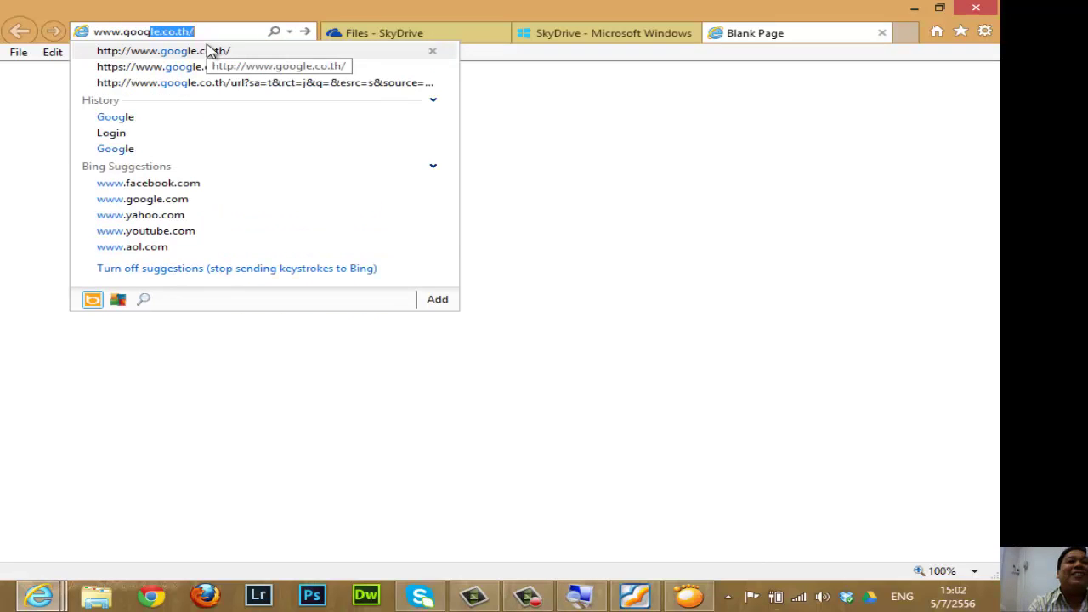
click(271, 50)
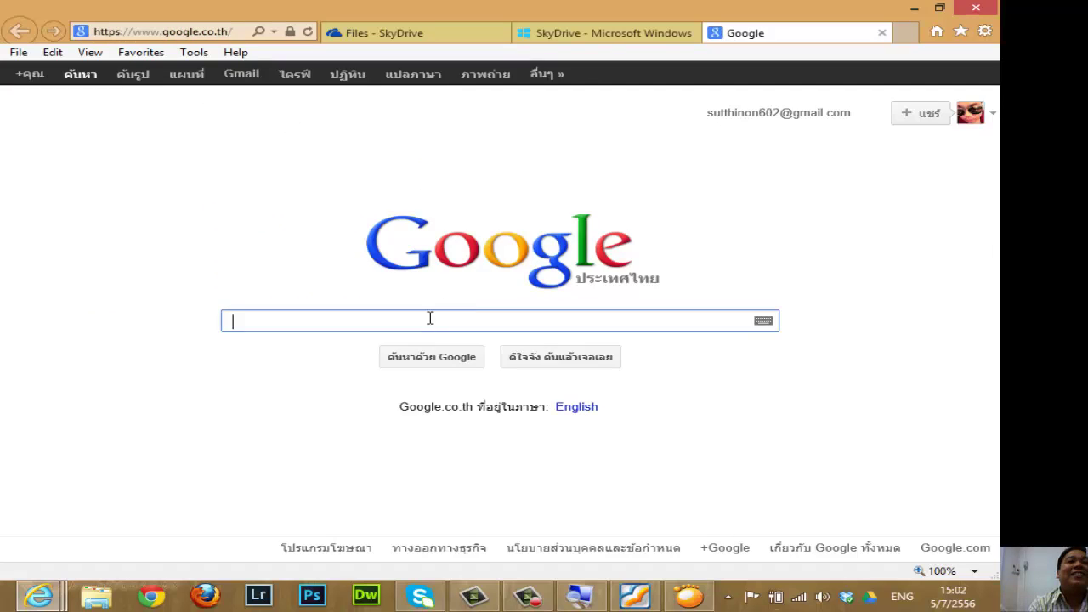
text(lin)
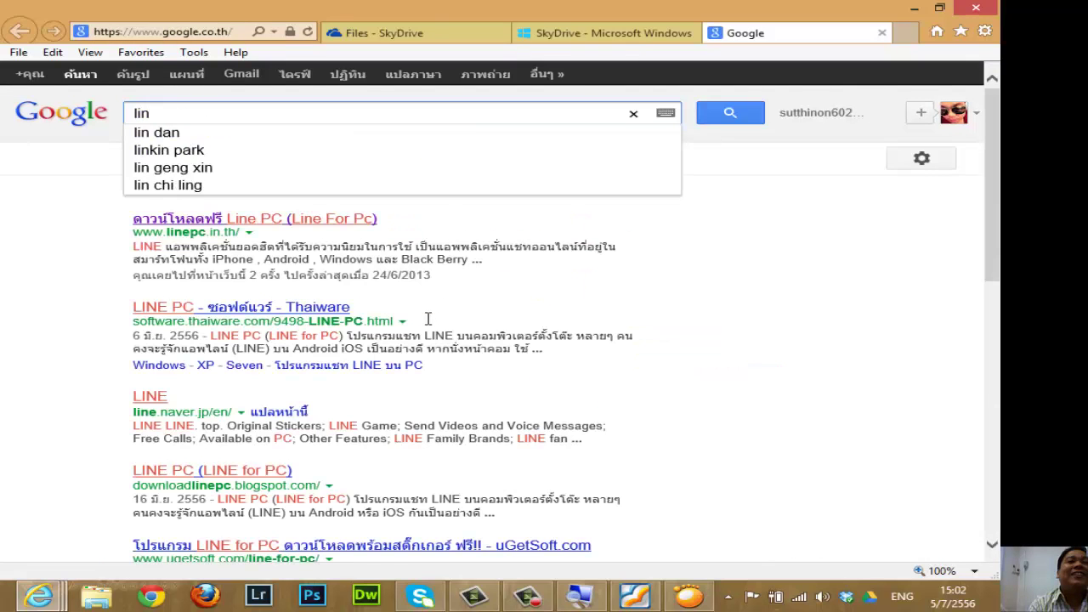
text(e f)
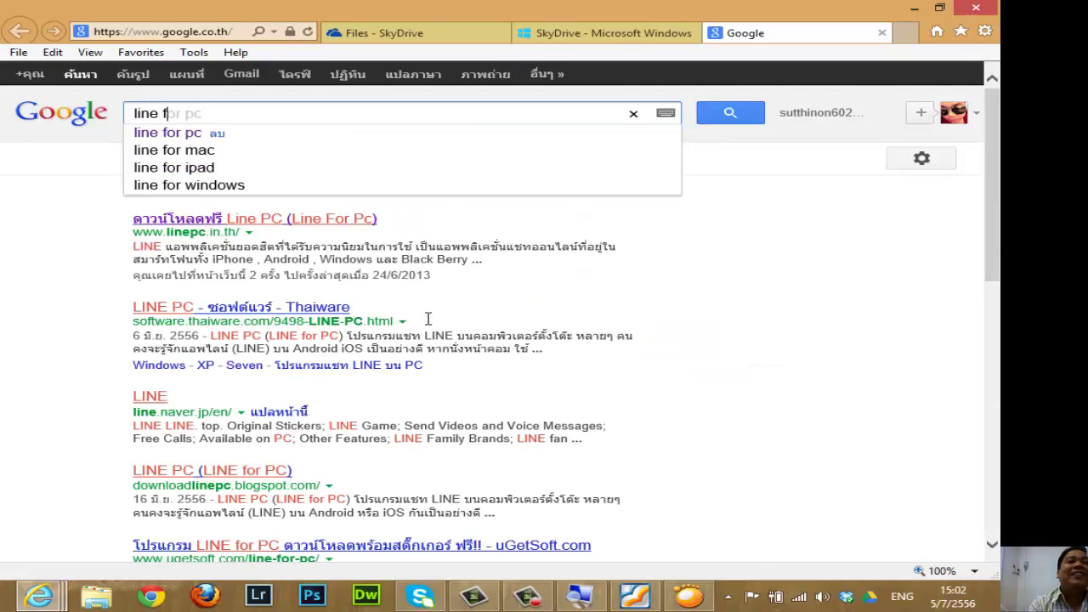
text(or pc)
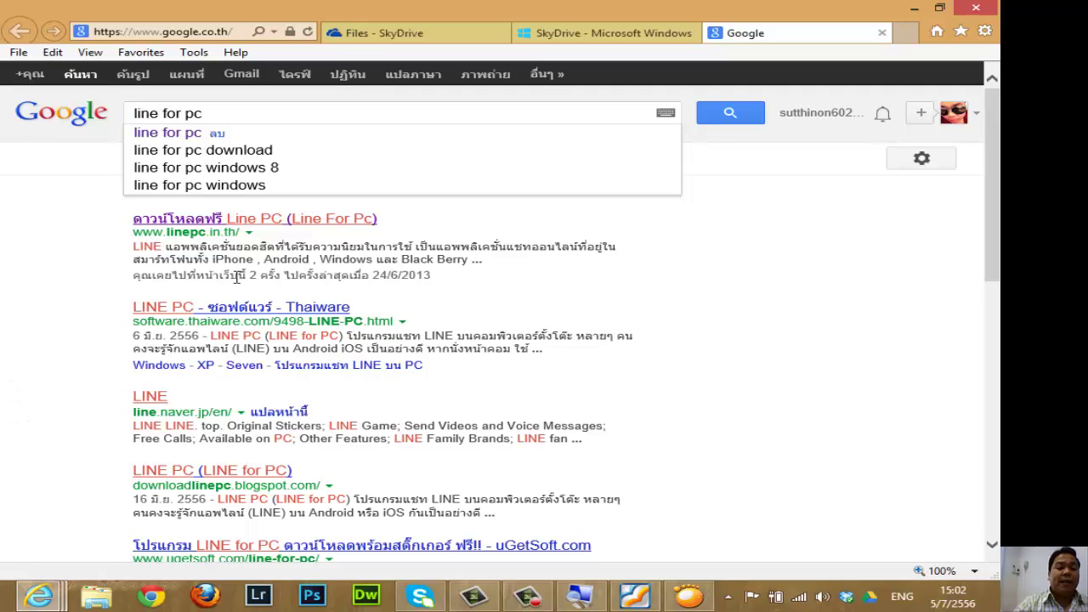
click(323, 223)
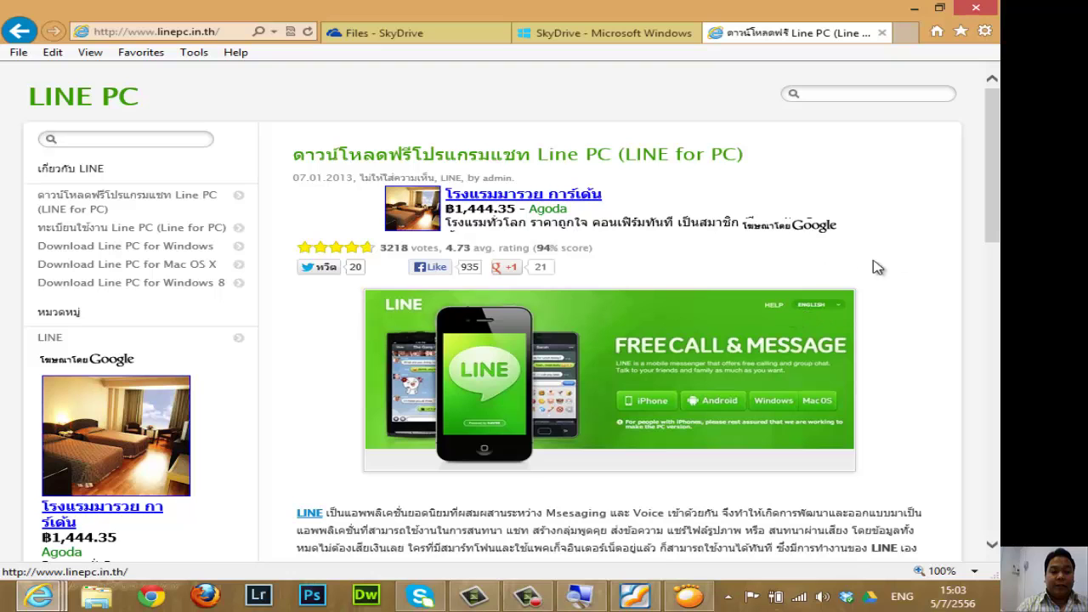
Scroll down the LINE PC article and start the Download for Windows of LineInst.exe.
drag(993, 140, 999, 395)
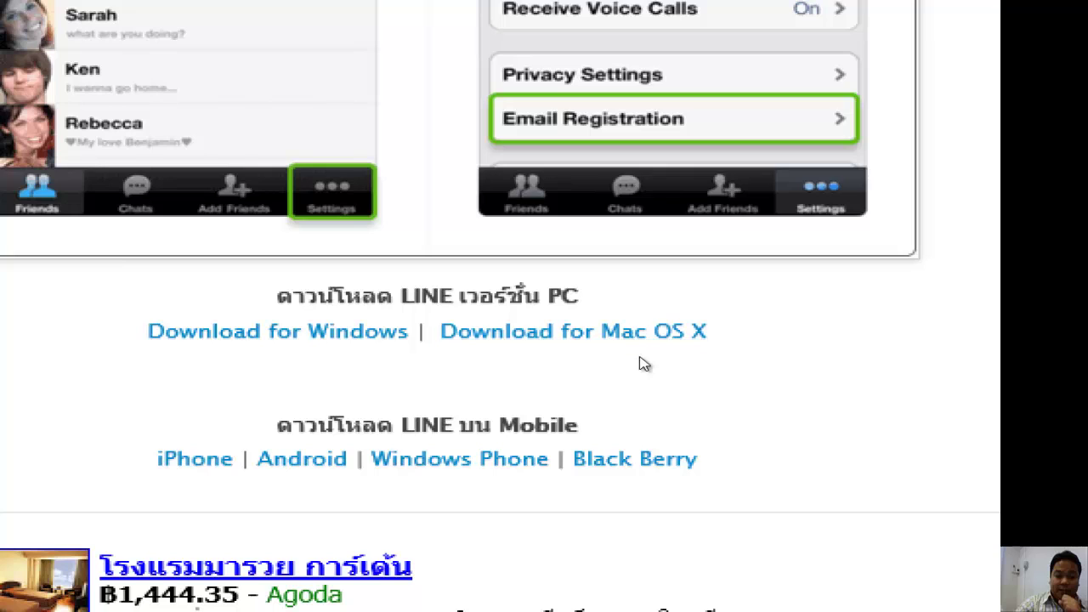
click(553, 345)
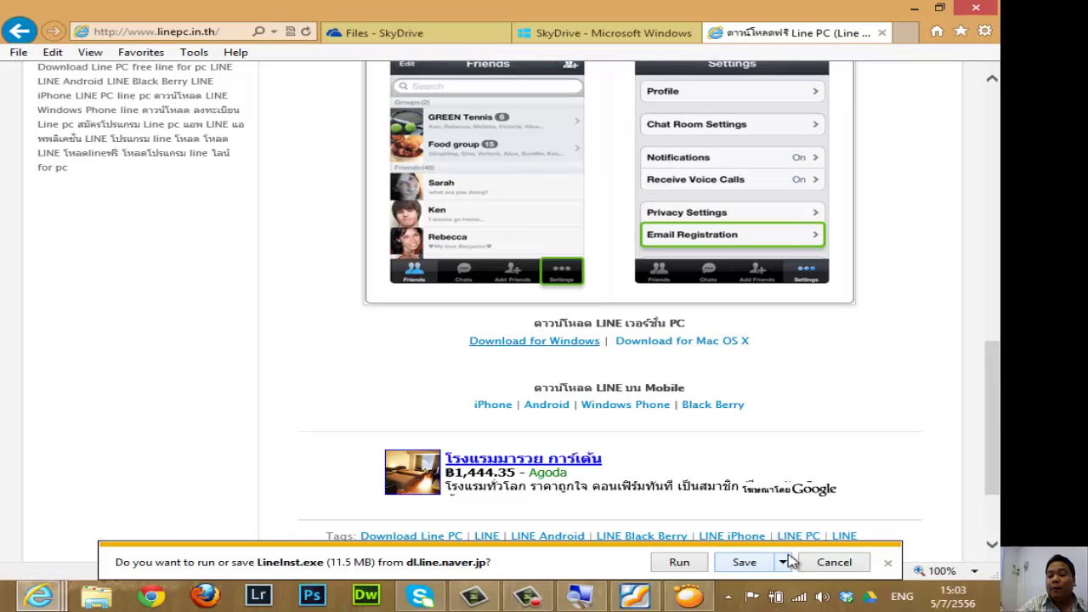
Browse Local Disk (E:) and Desktop in Save As for LineInst.exe, then cancel the save and prompt.
click(783, 562)
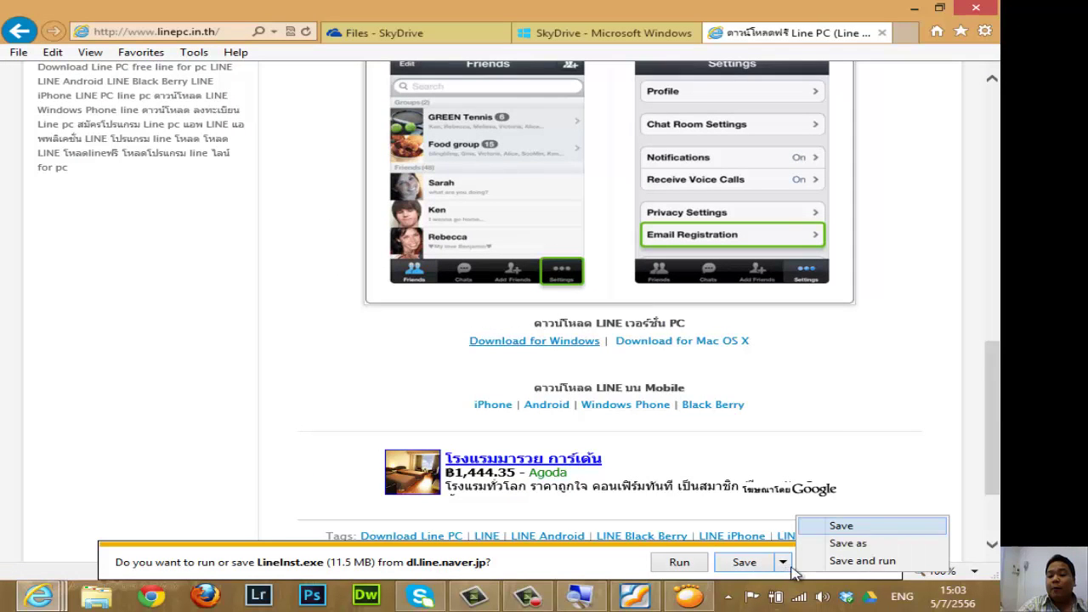
click(836, 544)
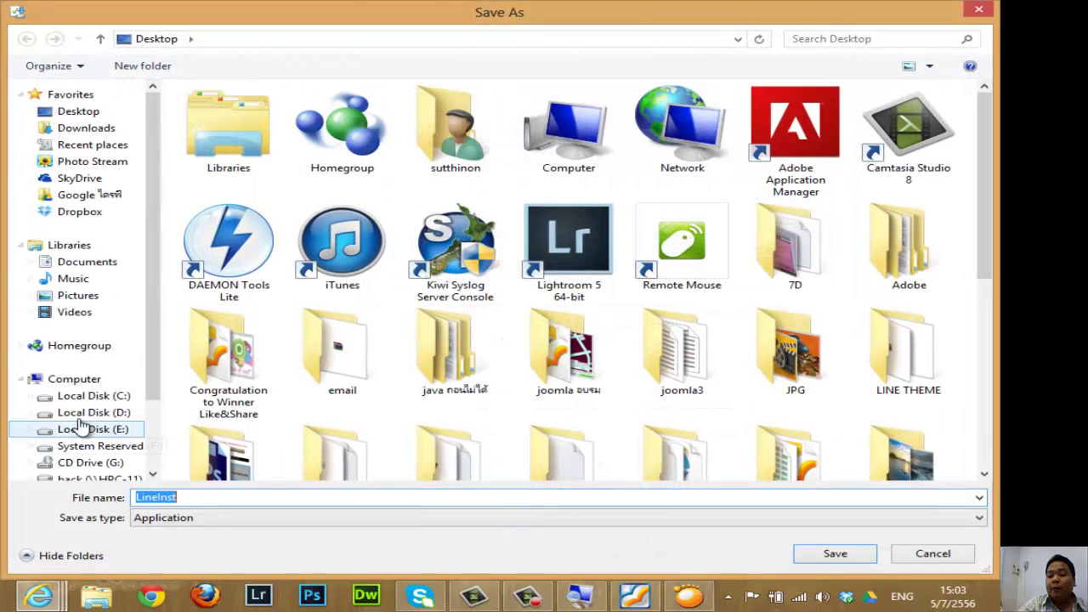
scroll(149, 255, down, 3)
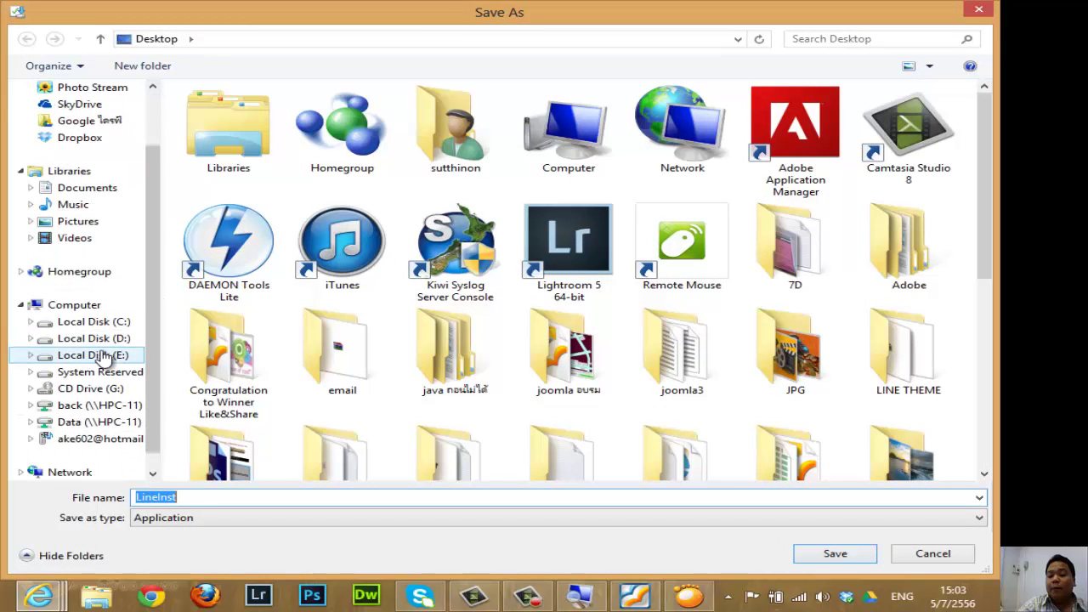
click(107, 355)
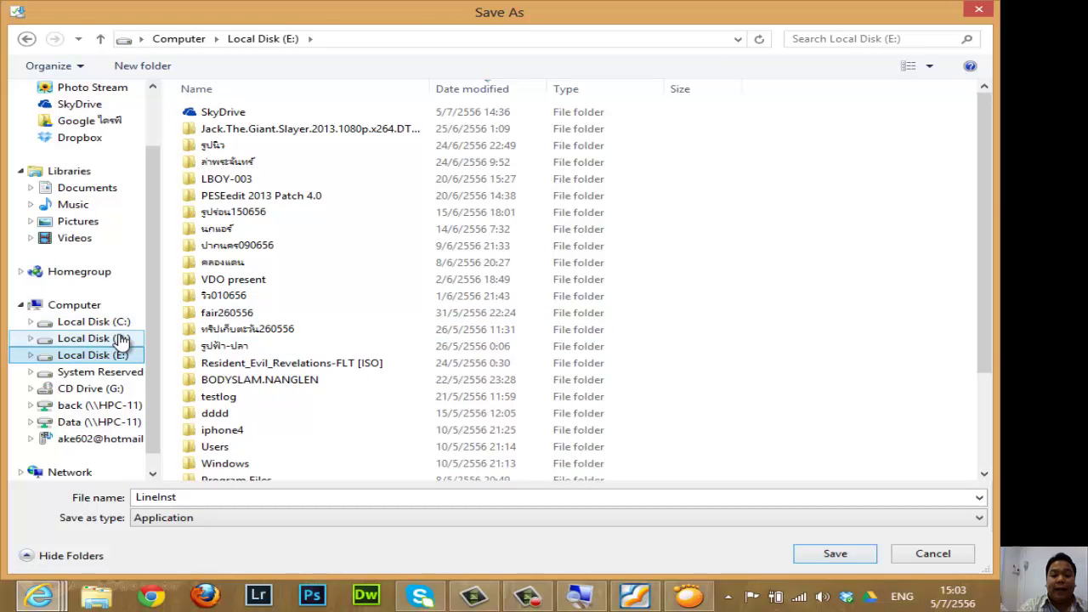
scroll(127, 153, up, 3)
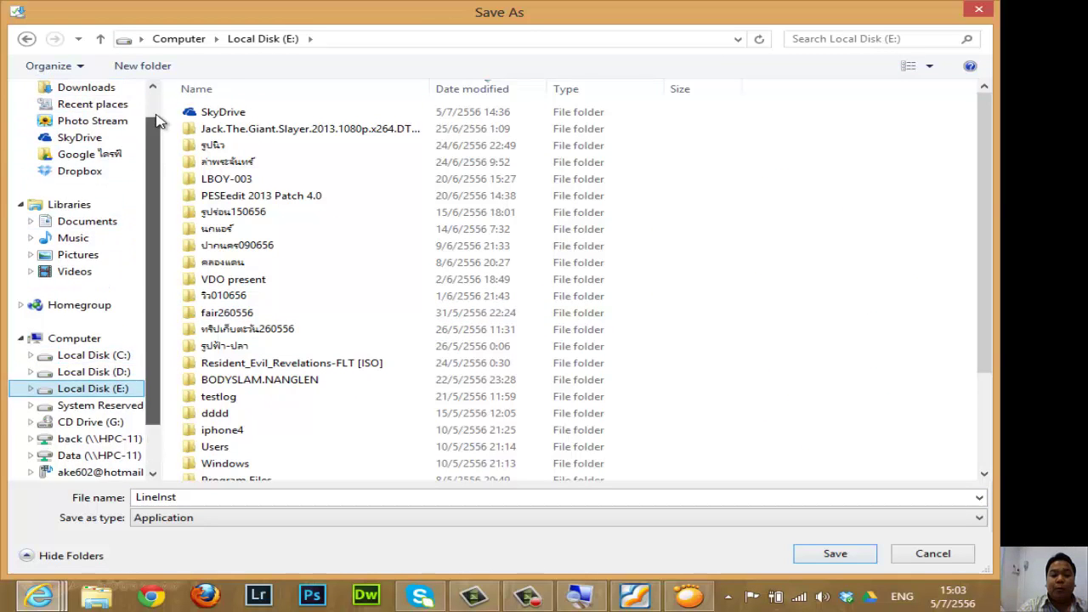
click(98, 111)
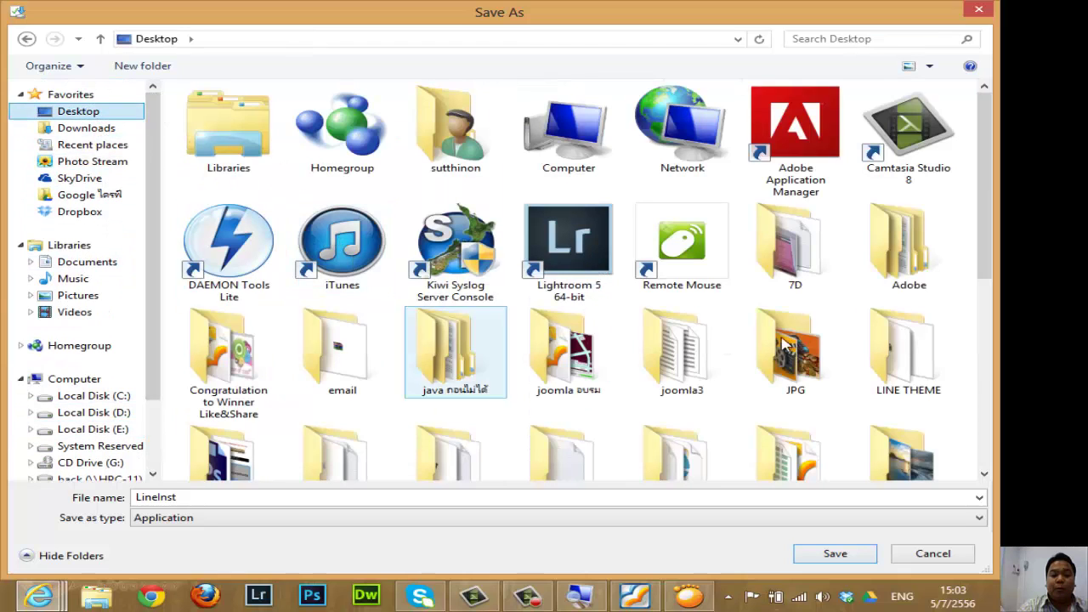
scroll(986, 189, down, 1)
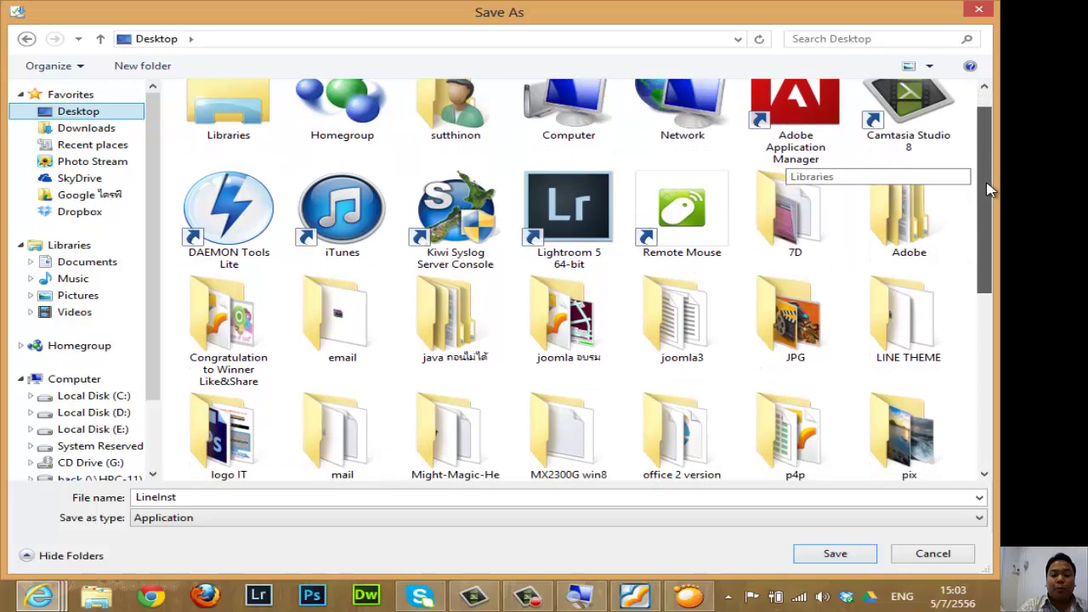
scroll(991, 175, up, 1)
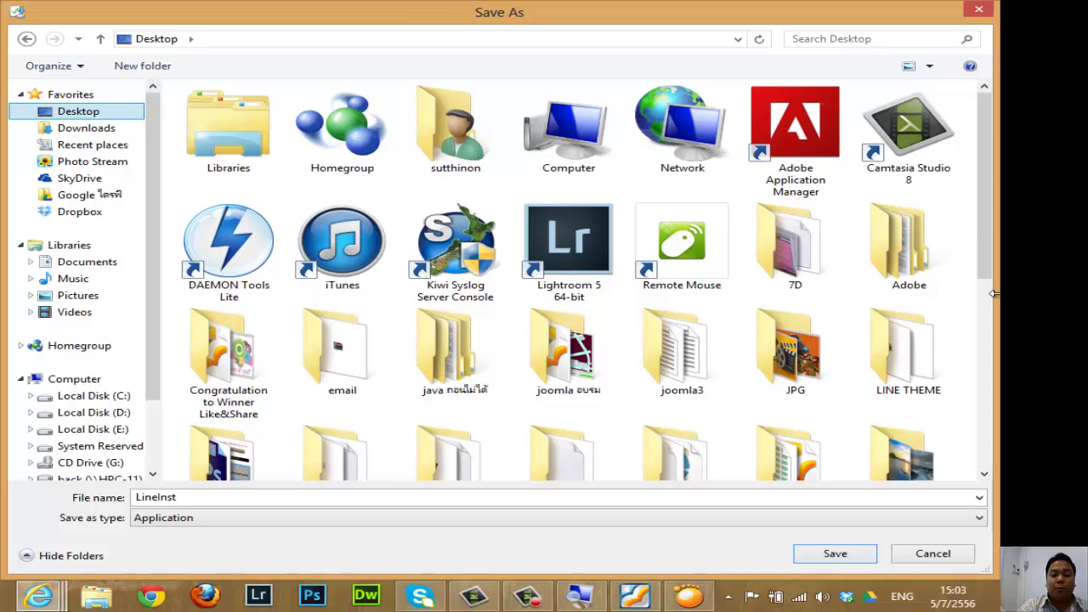
scroll(986, 209, down, 1)
scroll(990, 178, up, 1)
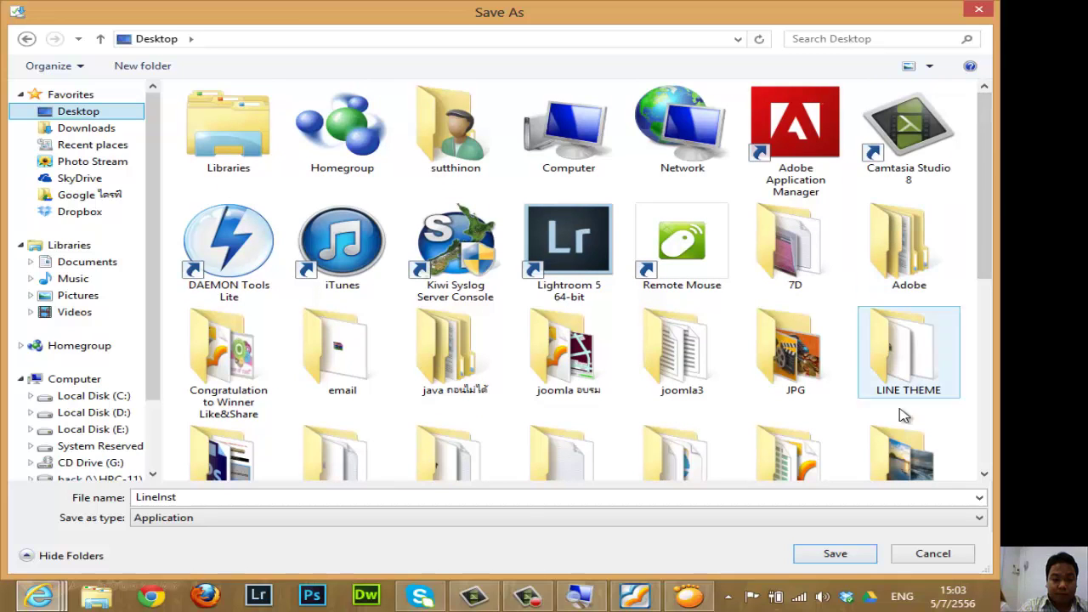
click(922, 559)
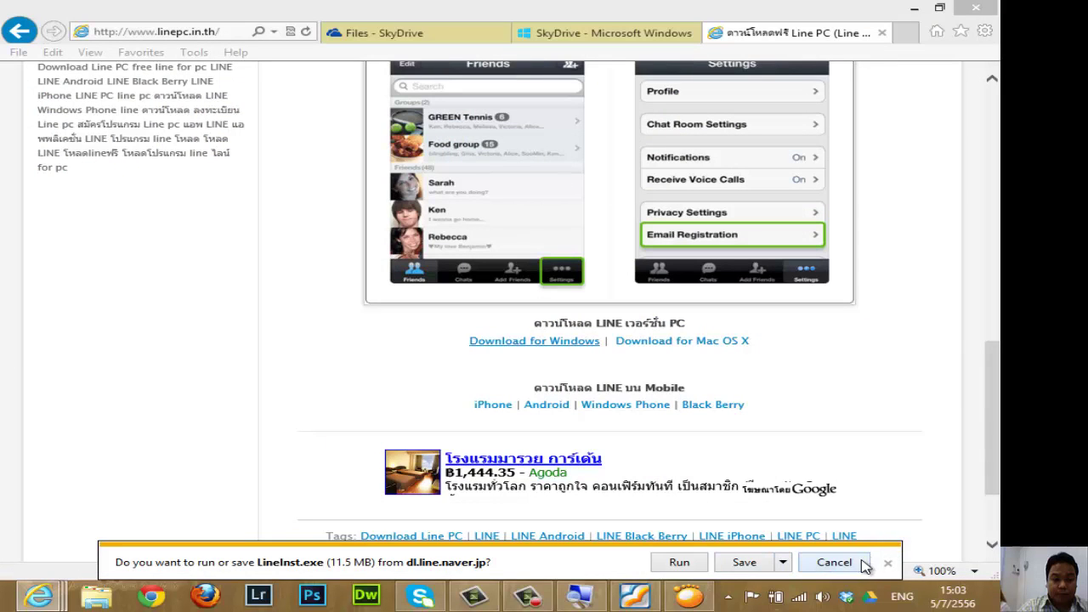
click(855, 565)
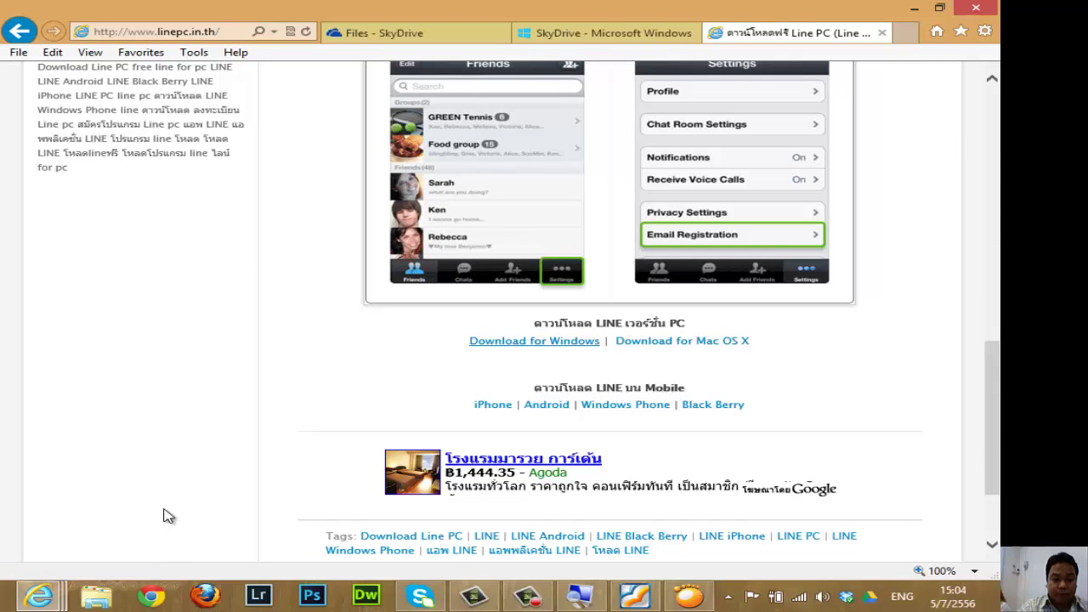
From the desktop, open the อบรม folder and launch the LineInst installer (LINE 3.1.7.10).
key(super+d)
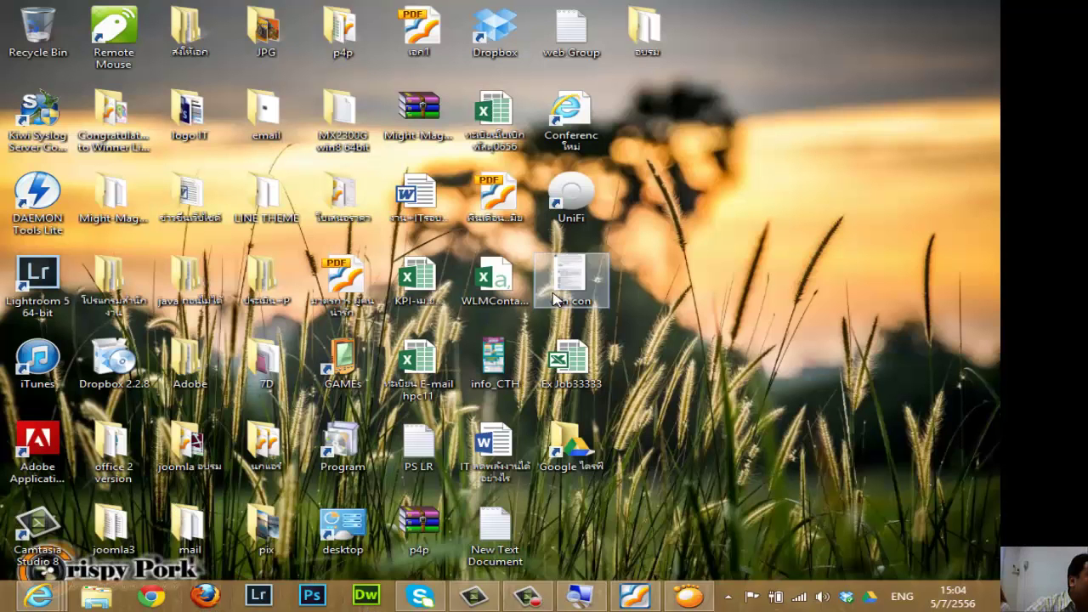
double_click(639, 27)
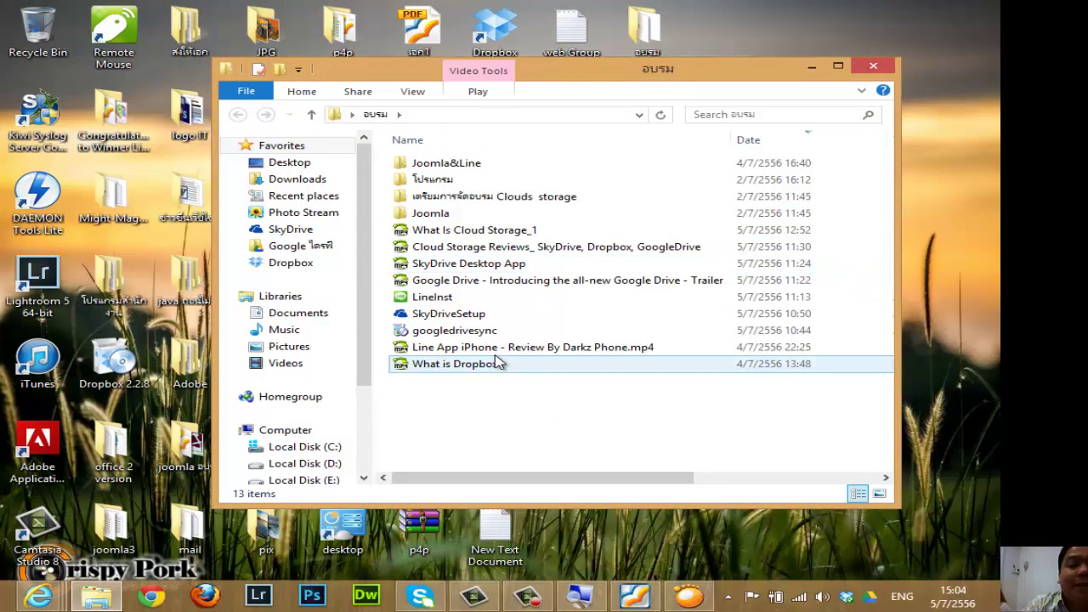
click(448, 299)
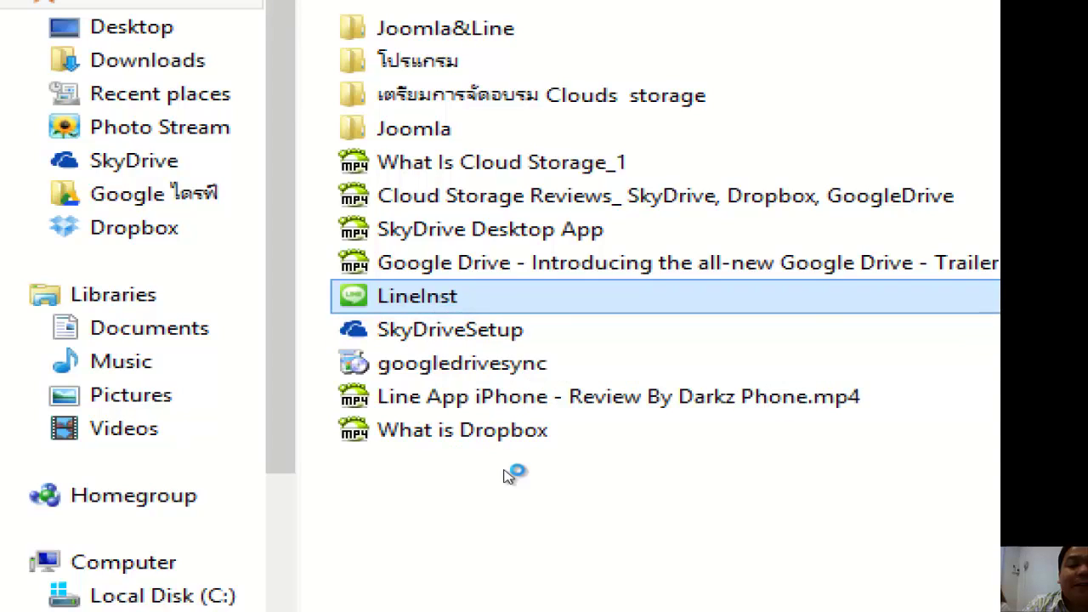
key(Return)
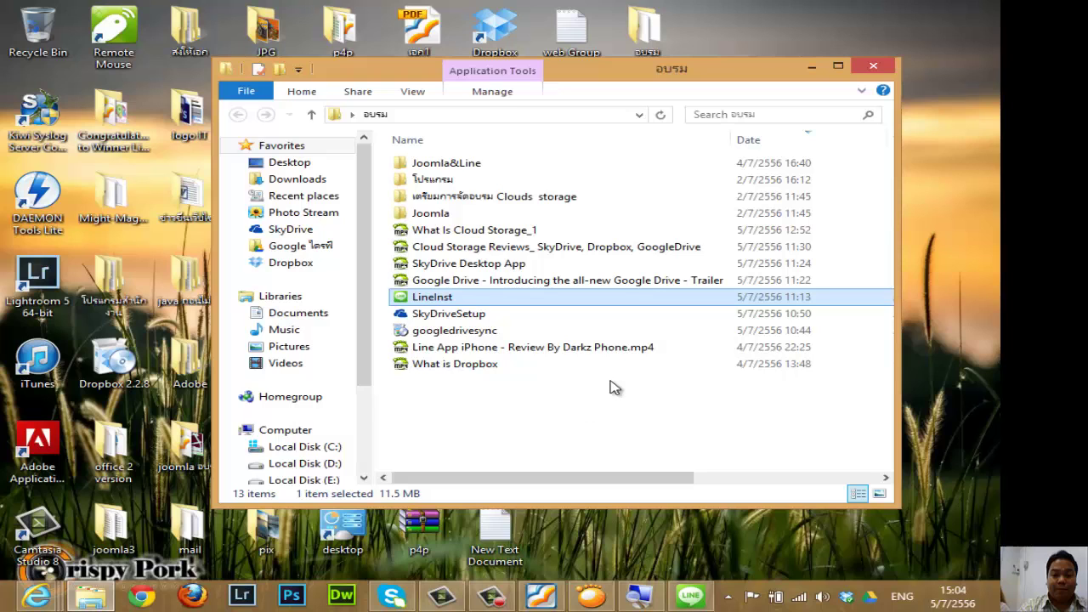
click(702, 599)
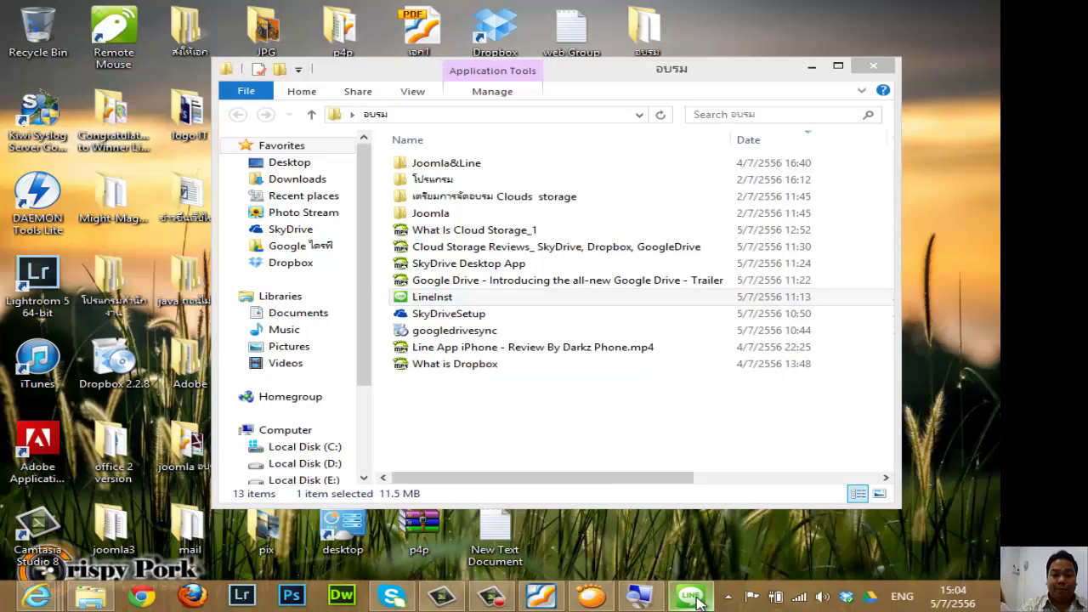
Keep English as the LINE installer language and confirm it.
click(813, 67)
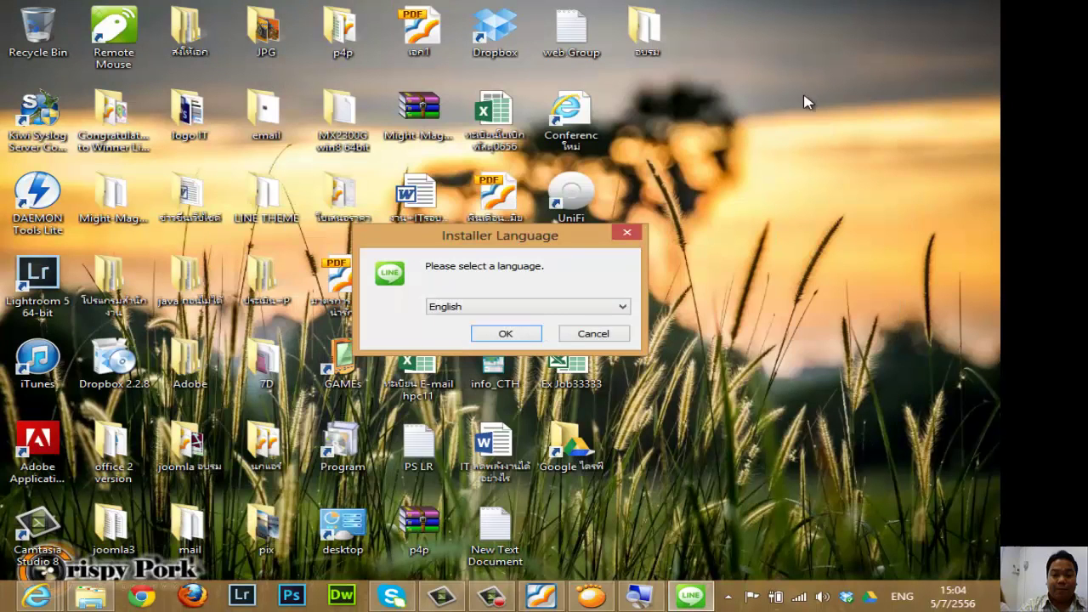
drag(499, 238, 538, 180)
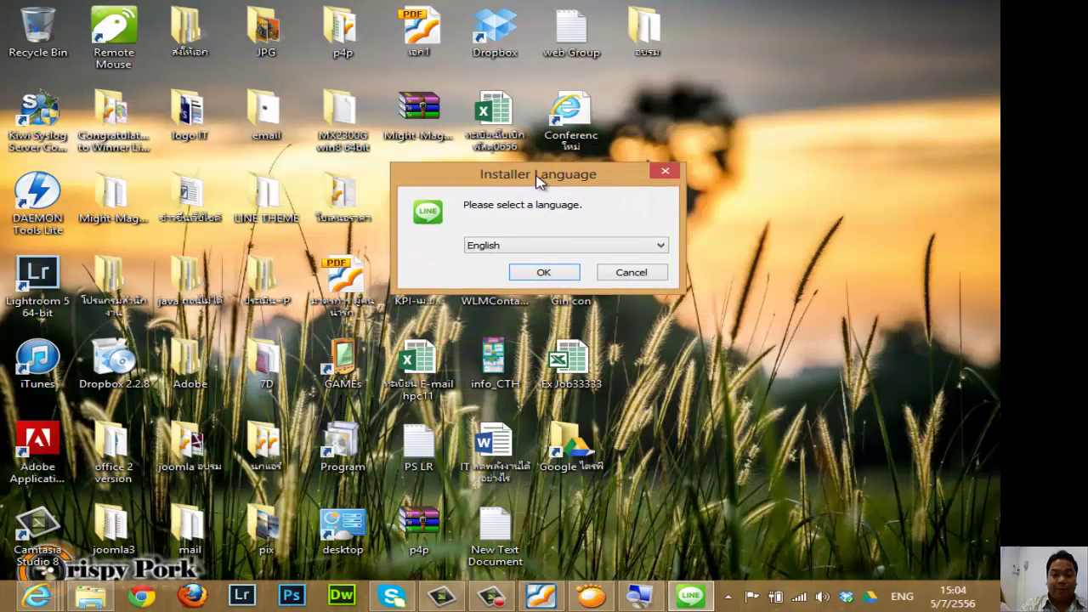
click(661, 244)
click(660, 245)
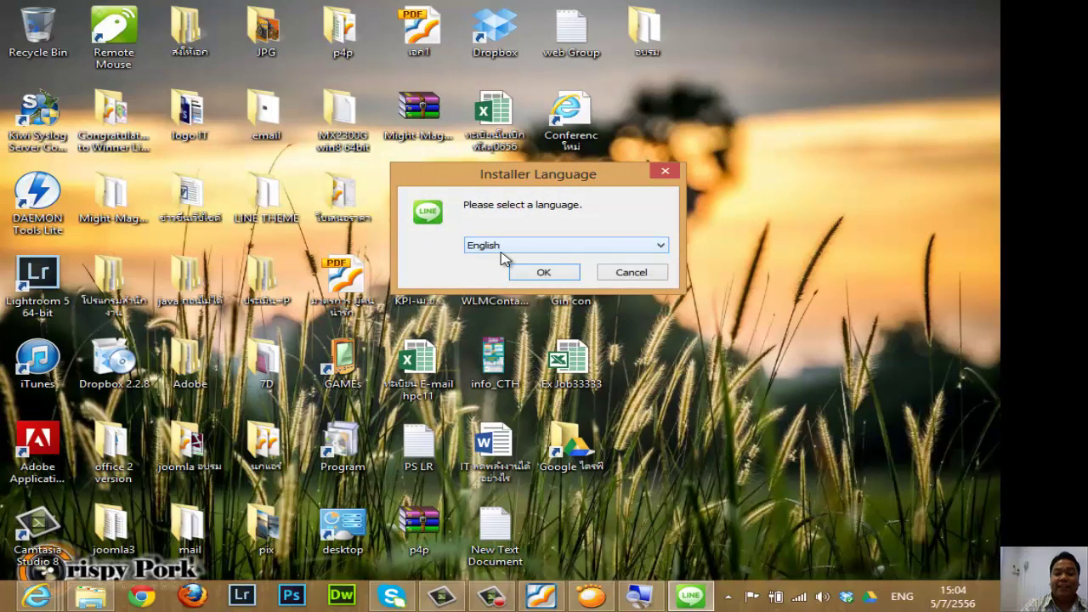
click(548, 275)
Accept the terms, install LINE to C:\Program Files (x86)\Naver\LINE, and close the installer.
click(607, 423)
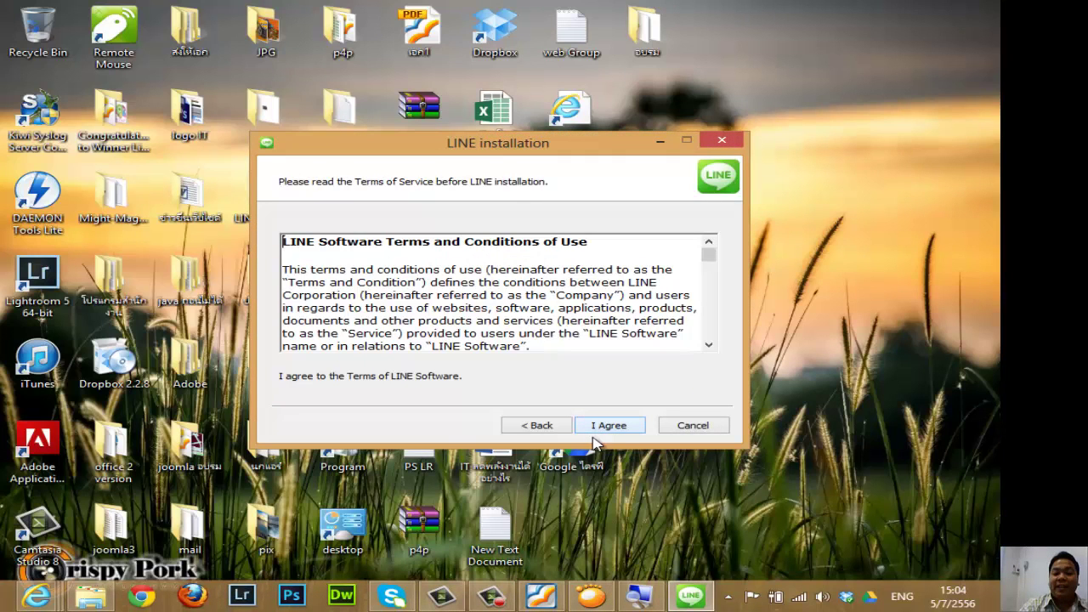
click(618, 431)
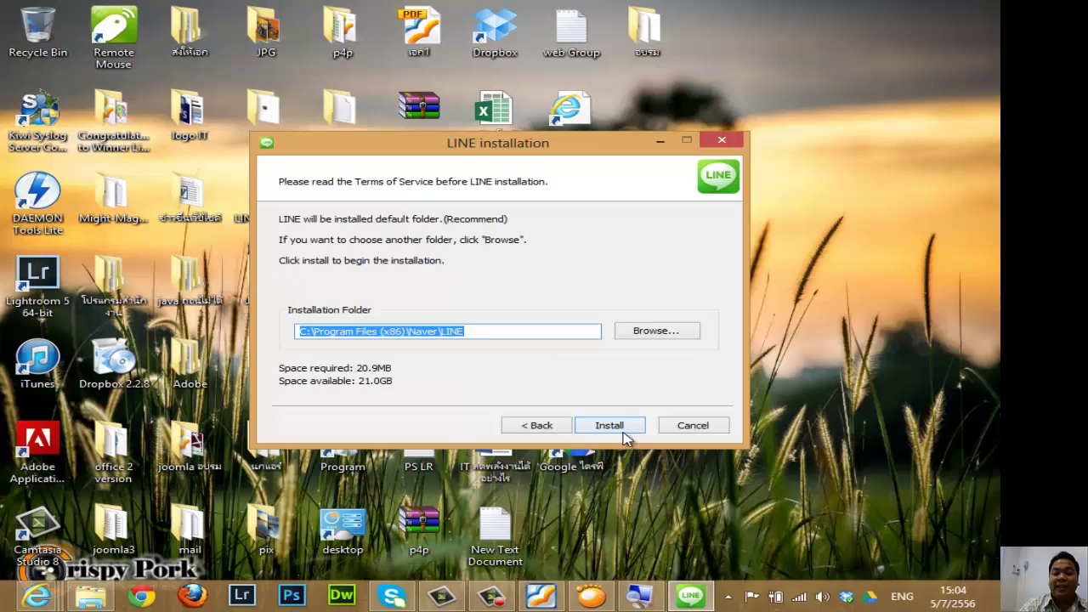
click(623, 432)
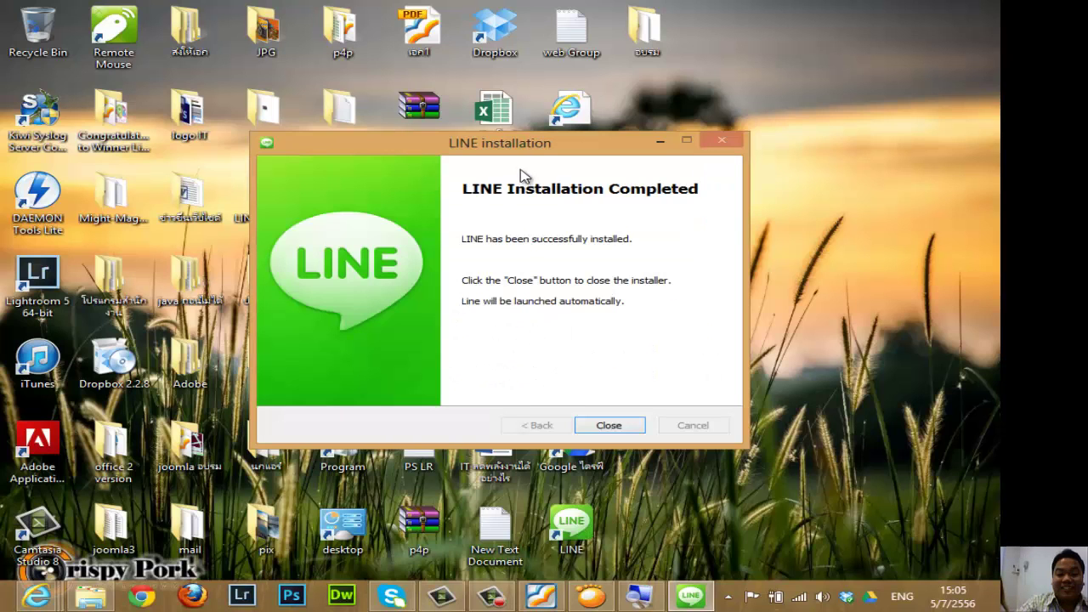
drag(535, 149, 492, 104)
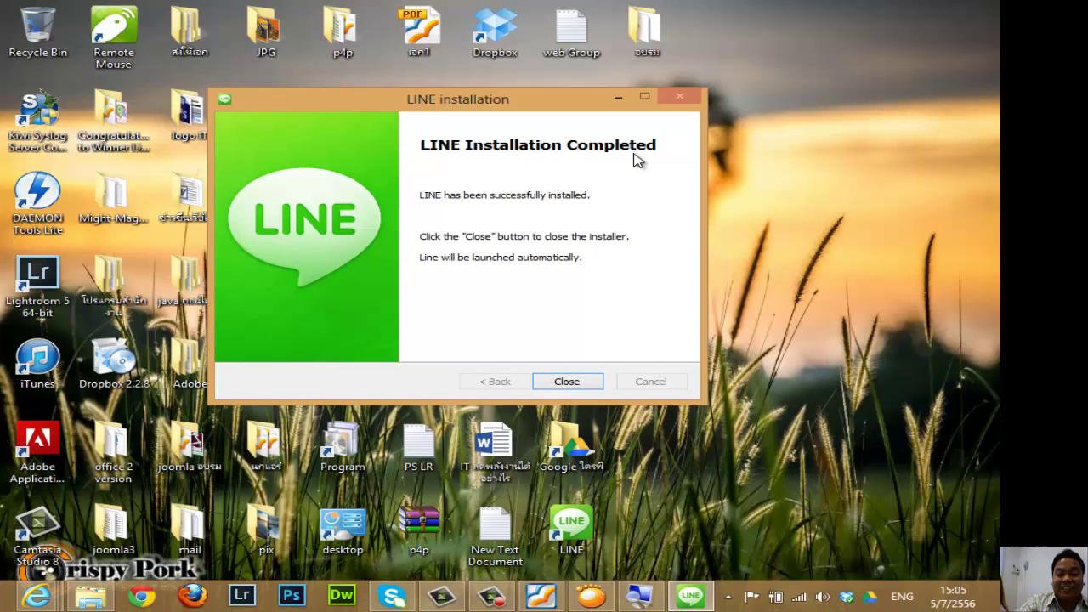
click(566, 383)
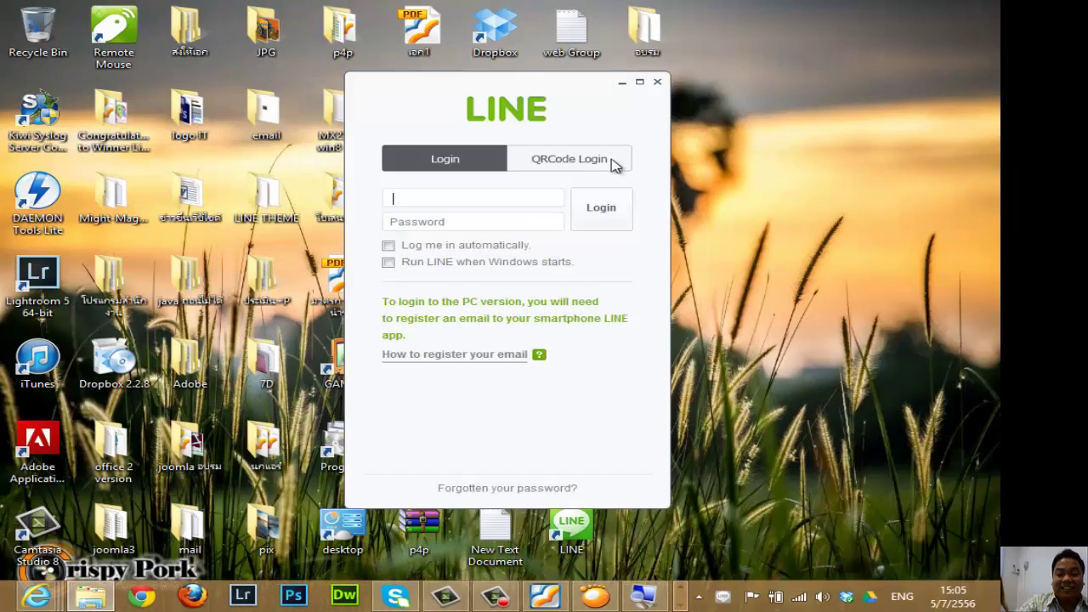
Sign in to LINE with the account e-mail address and password.
drag(513, 102, 725, 95)
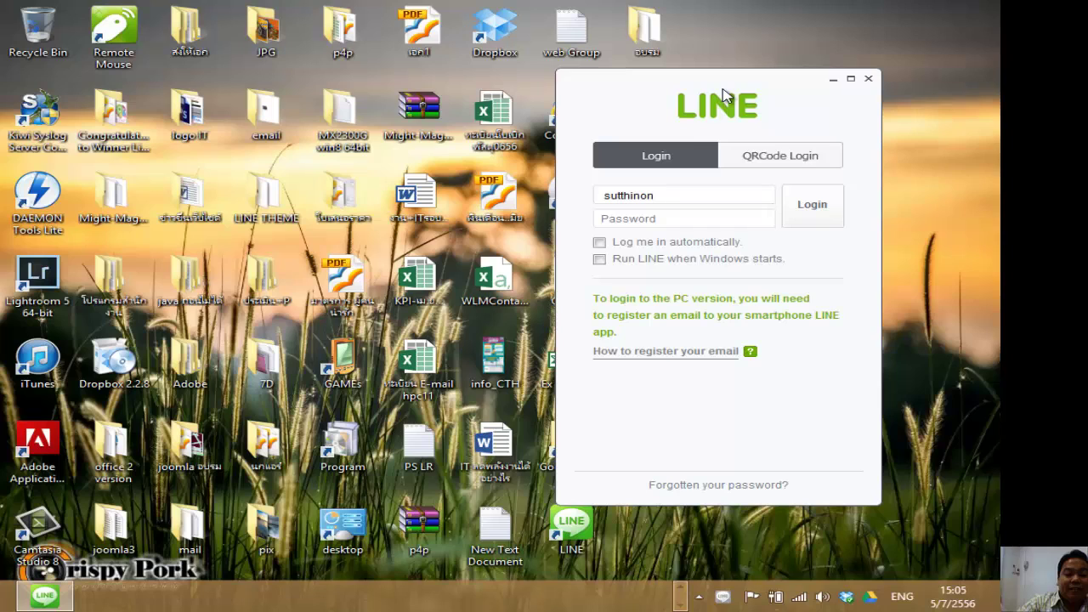
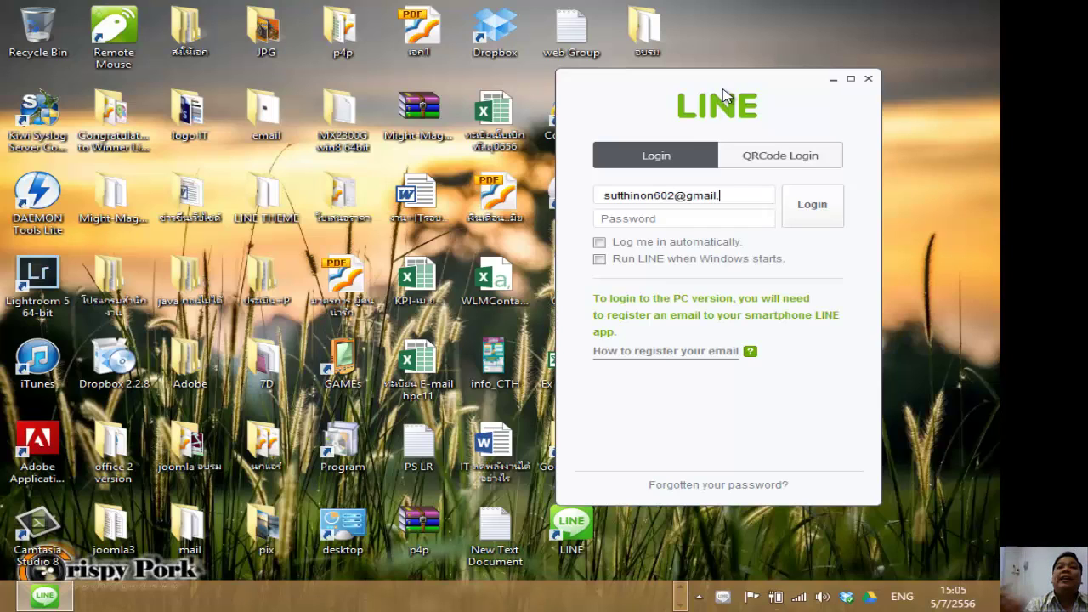
click(691, 220)
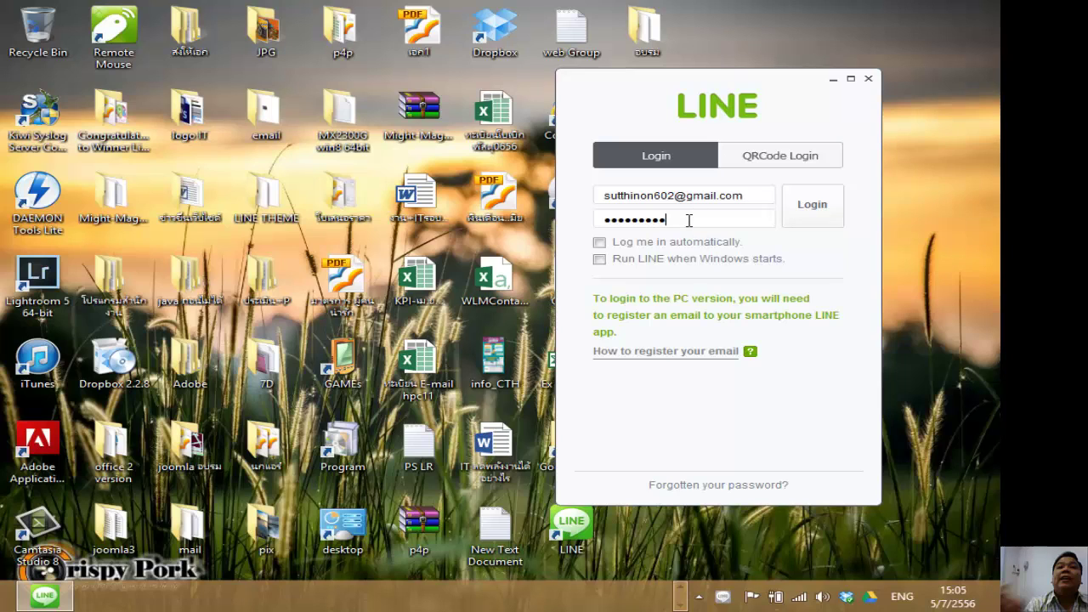
key(Return)
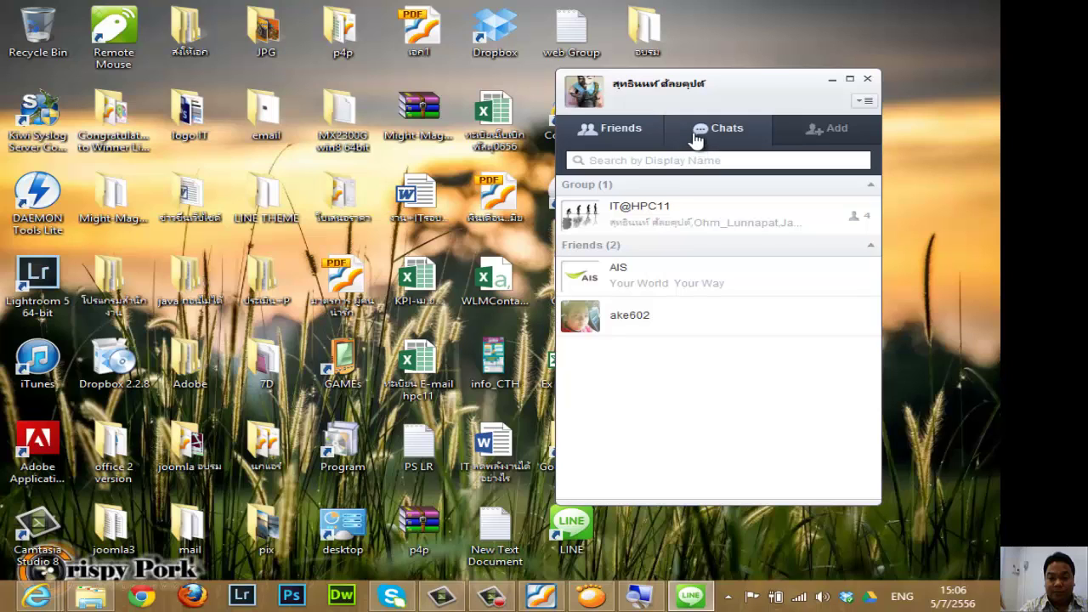
Switch between the Chats and Friends lists a few times, then close the LINE window.
click(684, 140)
click(636, 141)
click(689, 136)
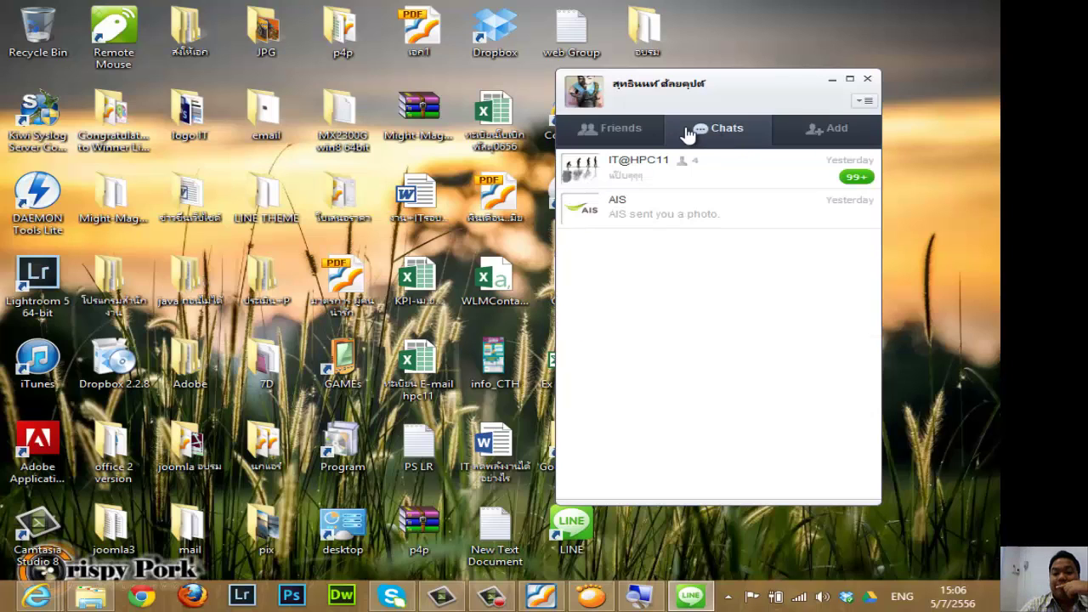
click(625, 133)
click(695, 136)
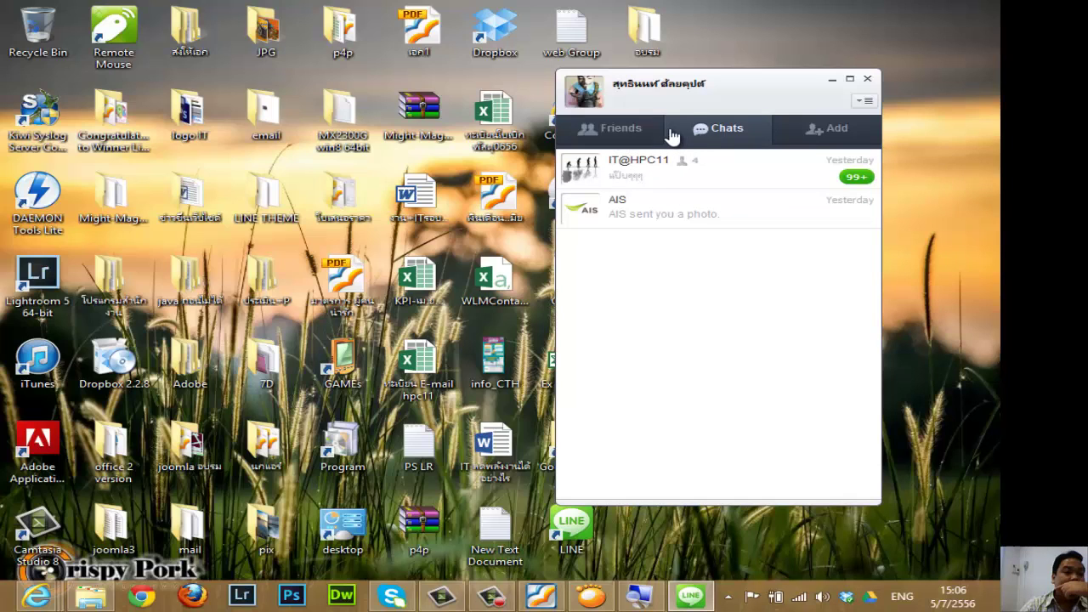
click(630, 139)
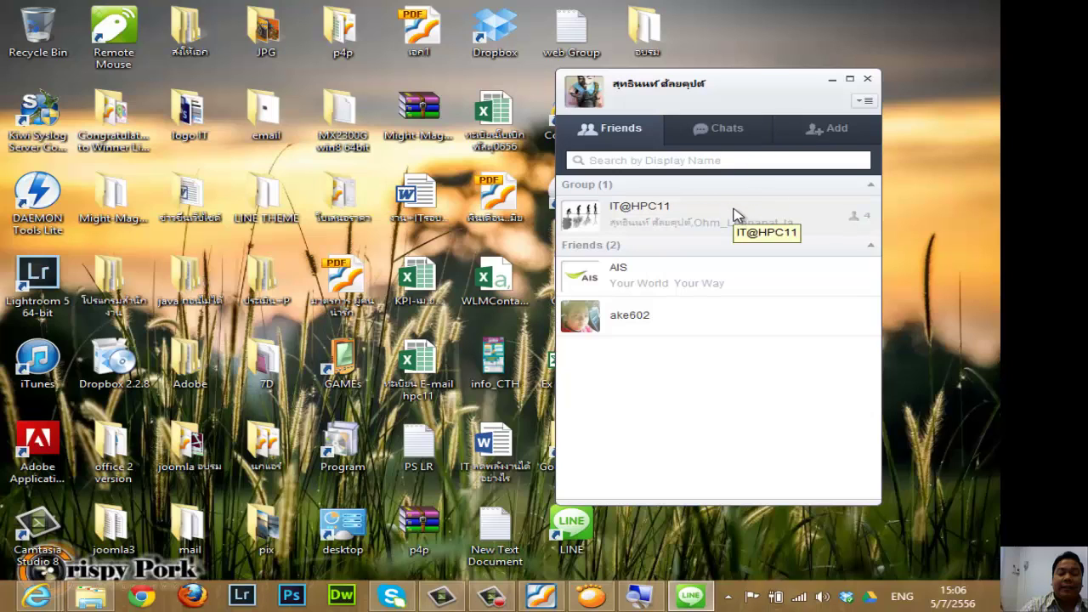
click(868, 79)
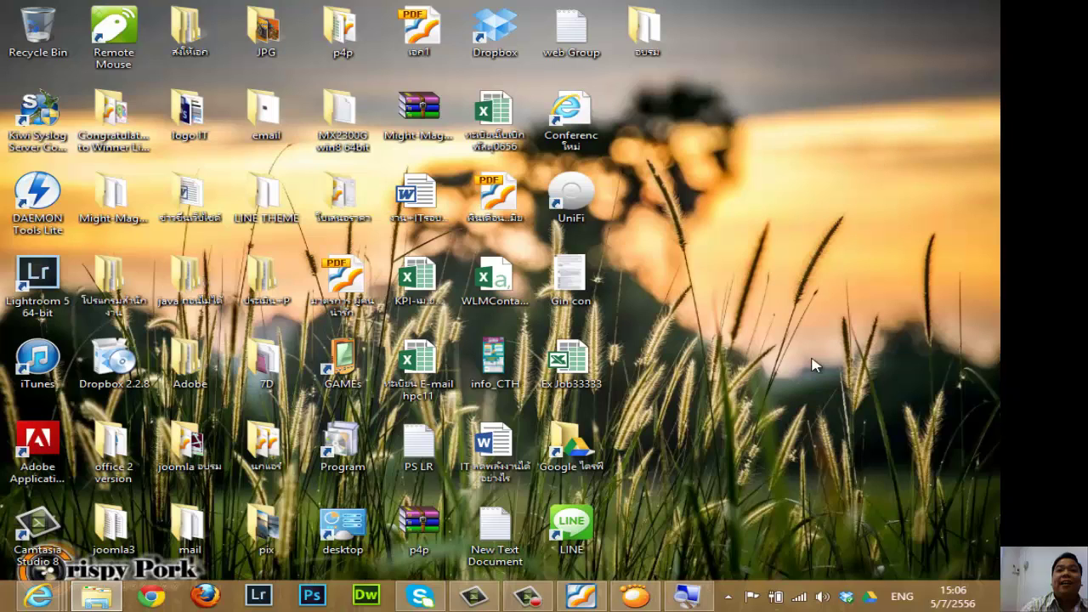
click(689, 597)
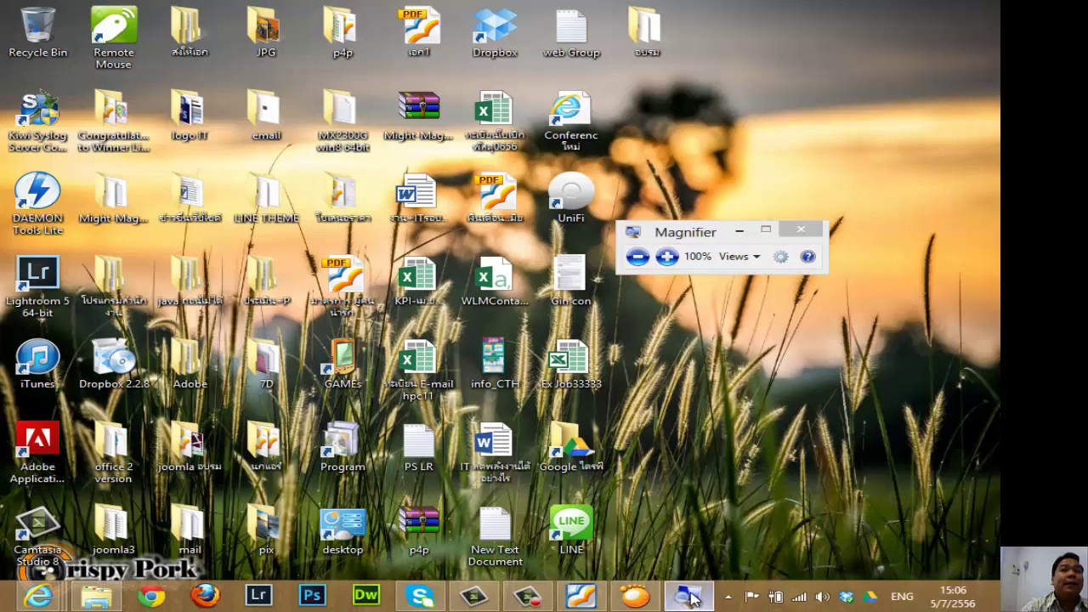
click(688, 597)
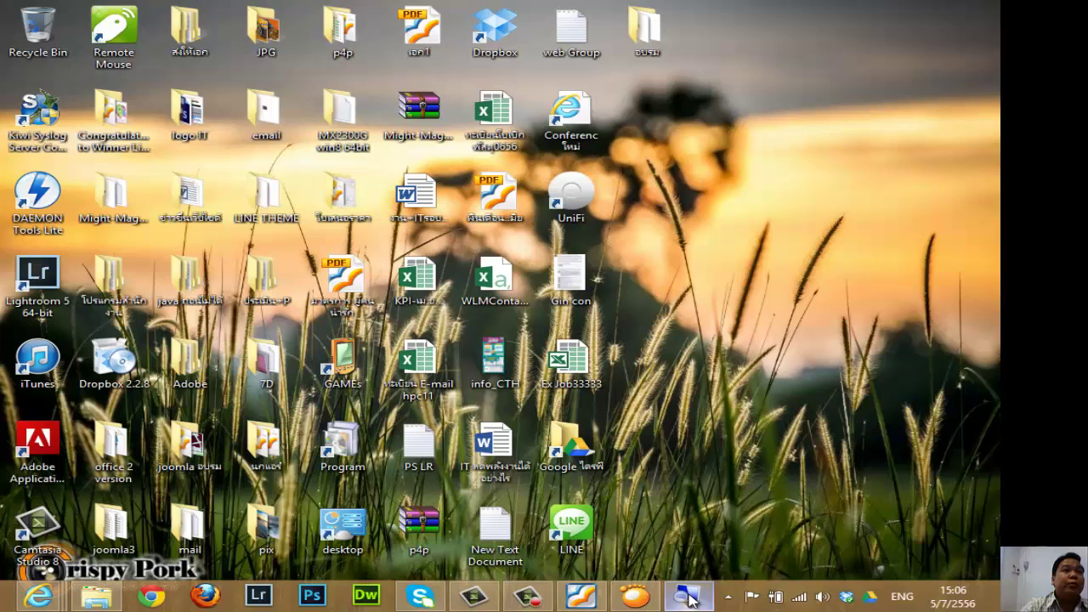
click(689, 596)
click(689, 597)
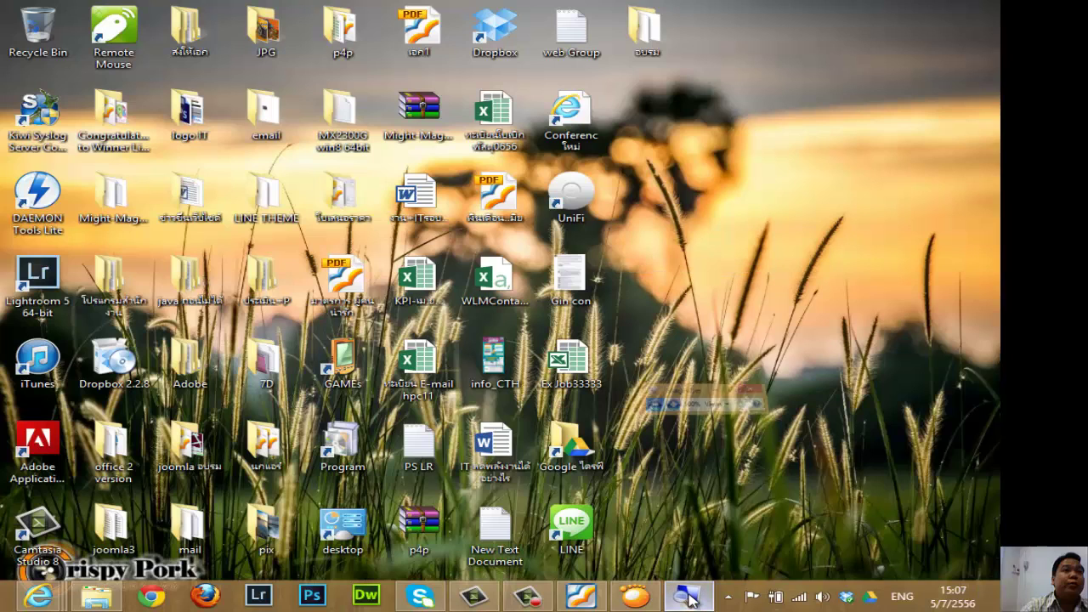
click(689, 596)
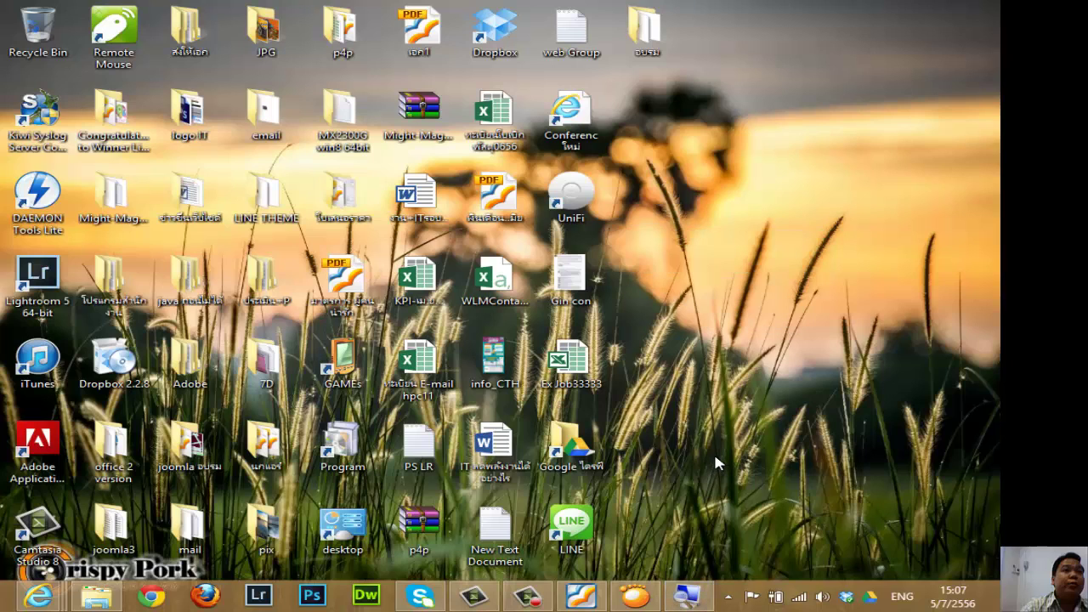
click(528, 597)
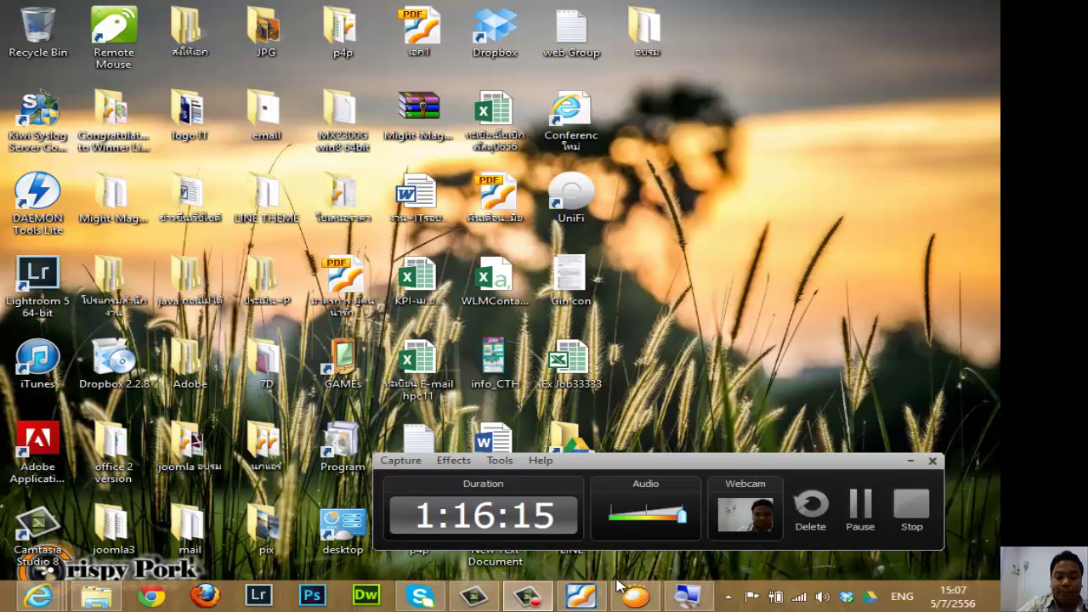
Switch to Internet Explorer and go to hpc11.go.th, entering the main HPC11 website.
key(alt+Tab)
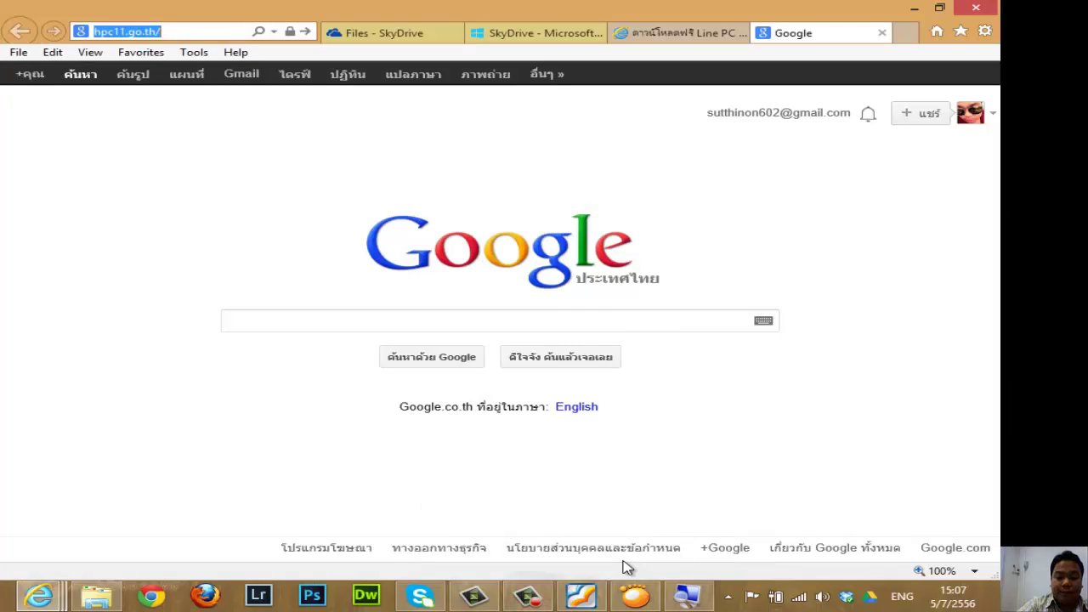
click(199, 31)
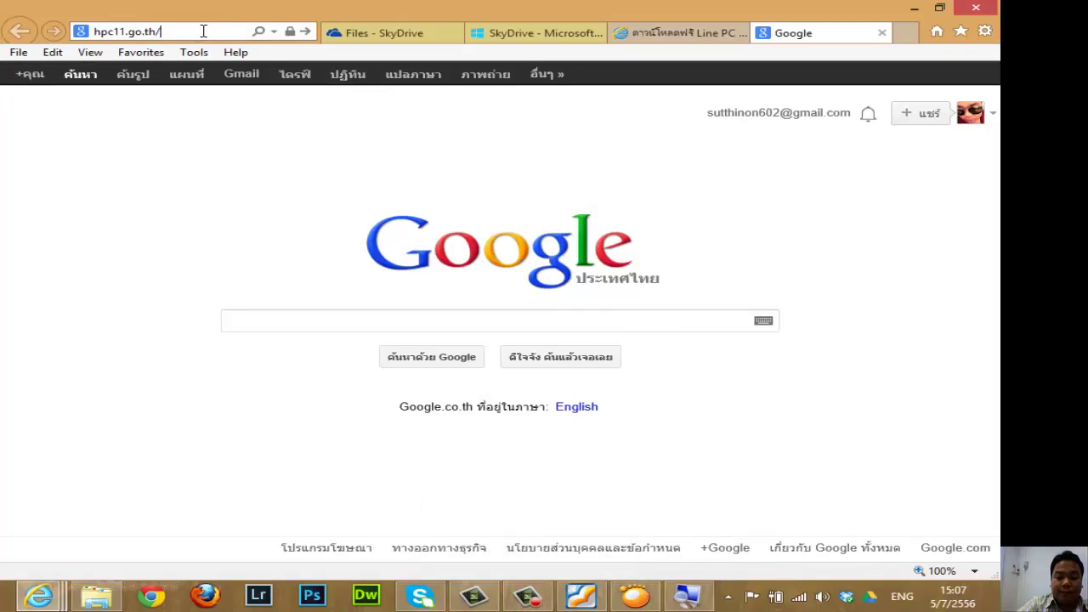
key(Return)
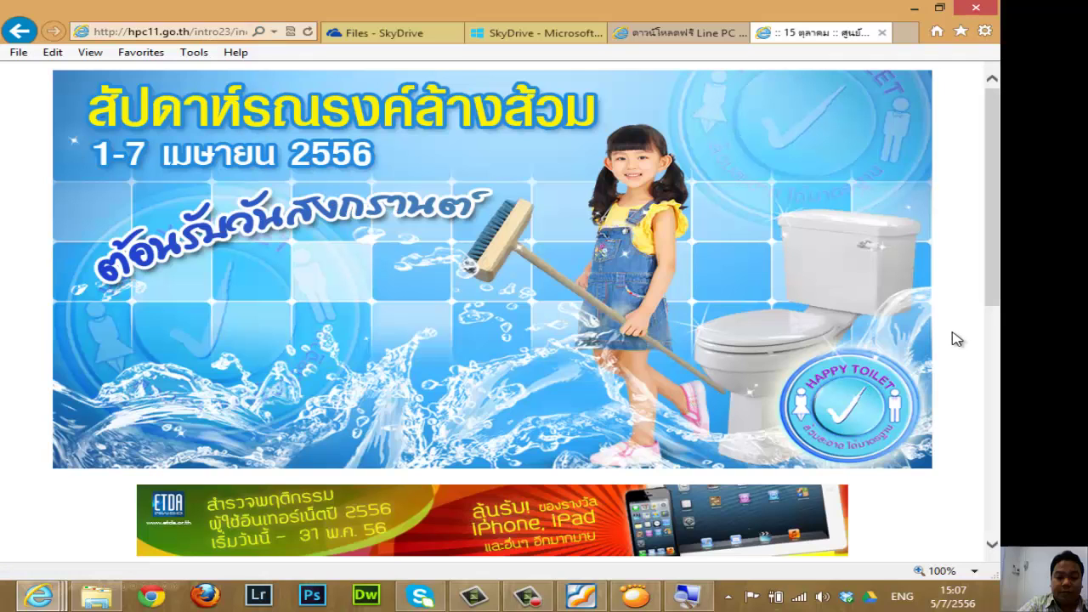
scroll(952, 329, down, 2)
scroll(952, 329, up, 1)
scroll(952, 329, down, 3)
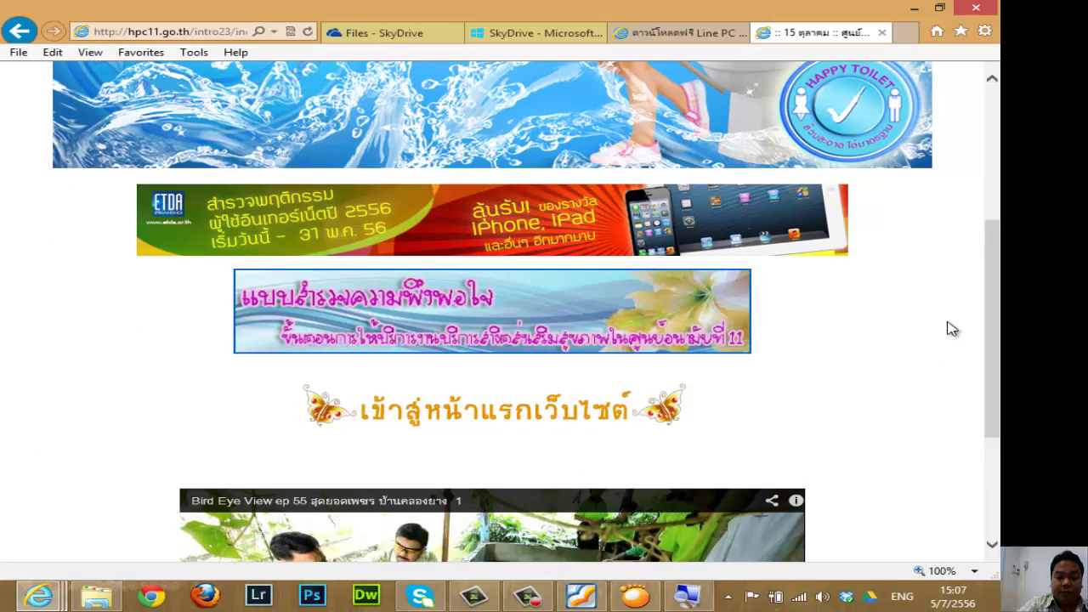
click(510, 418)
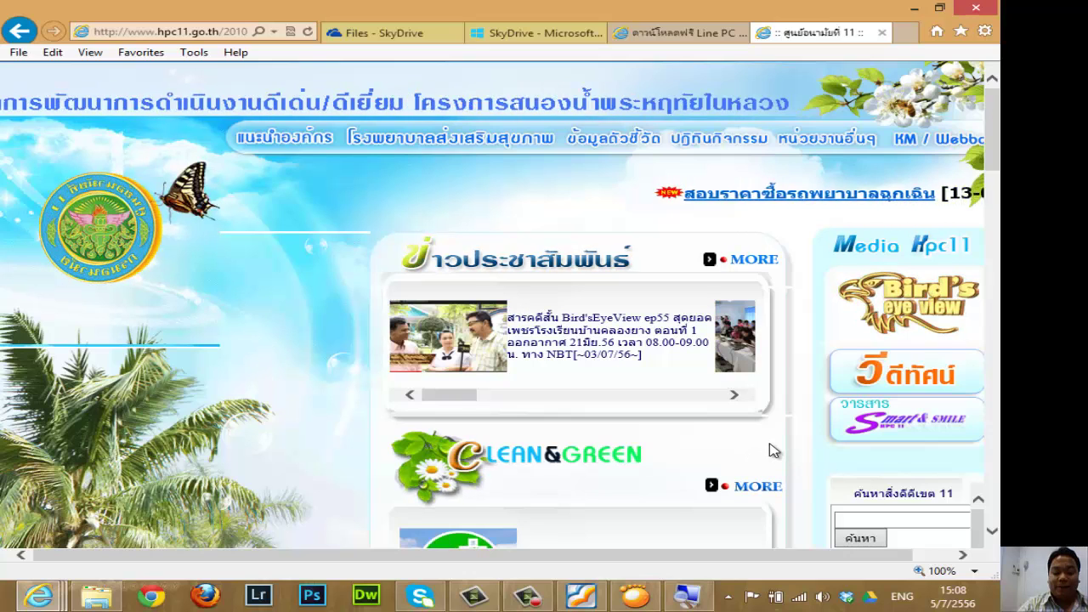
Open the PSO-R11 forum from the KM / Webboard menu and close the extra blank tab.
mouse_move(905, 138)
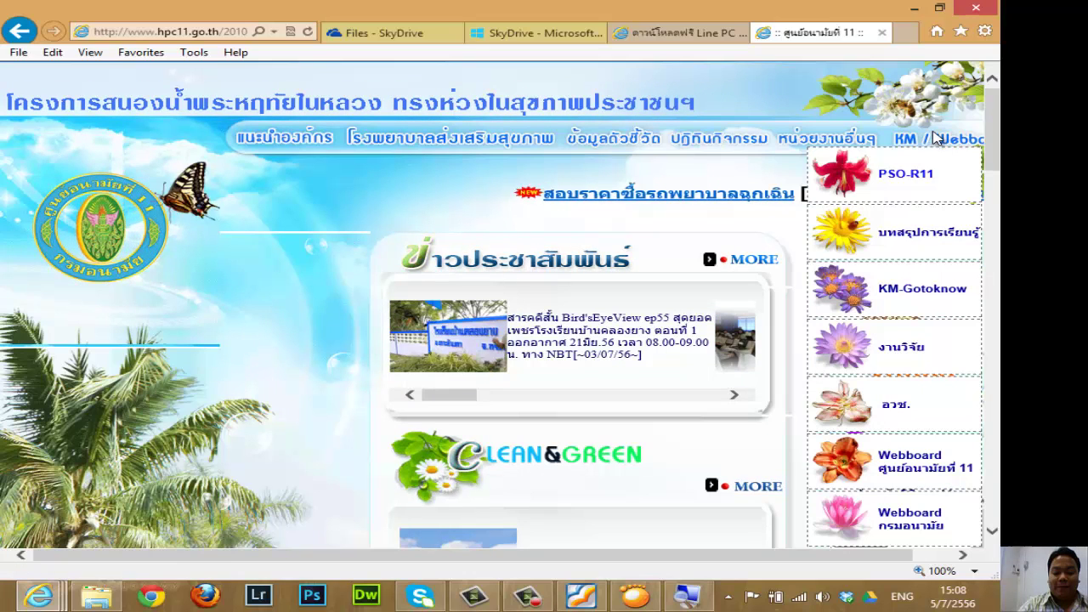
click(914, 175)
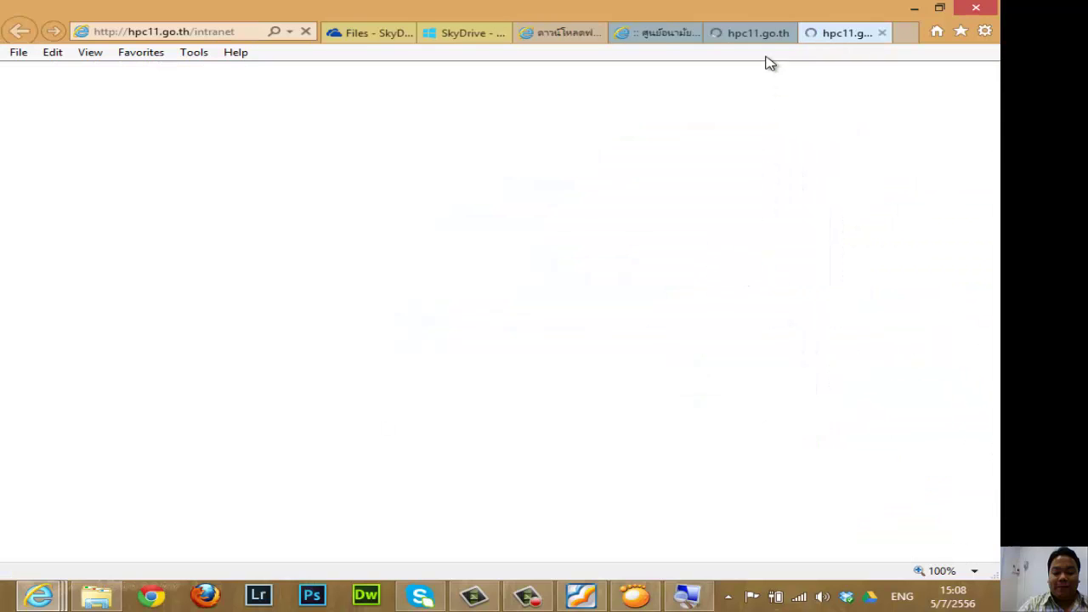
click(788, 33)
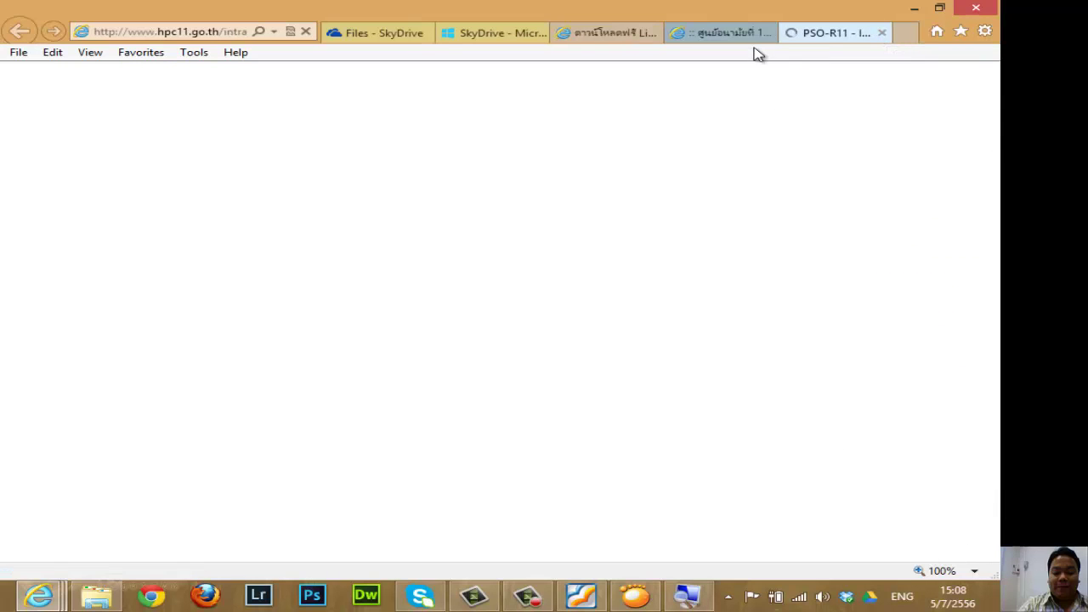
Open the การสื่อสารประชาสัมพันธ์ board, the เรื่องทั่วไป sub-board, and the staff email search topic.
scroll(85, 270, down, 3)
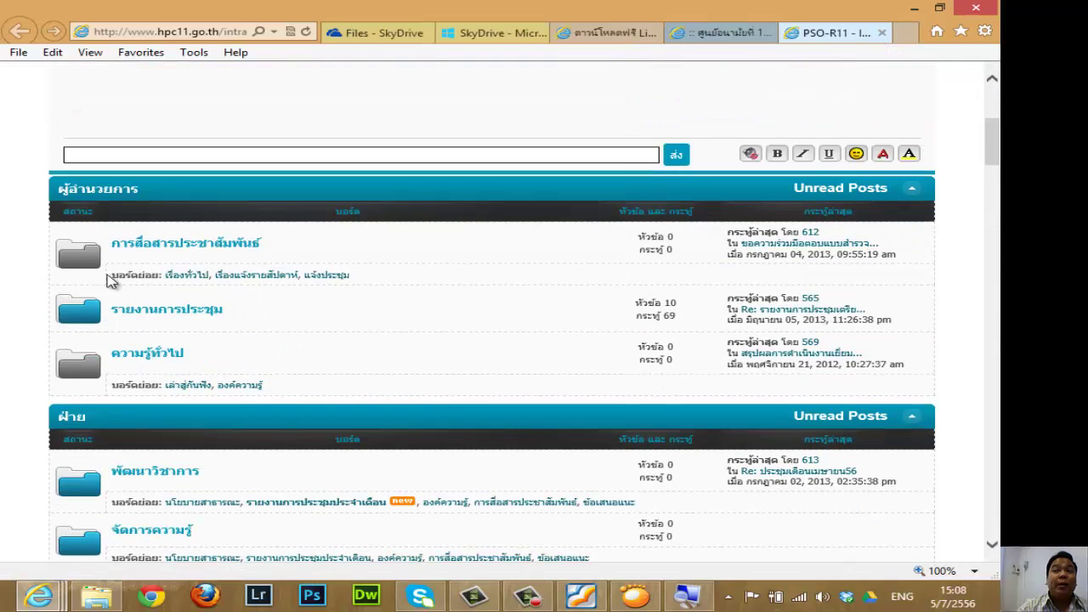
click(183, 255)
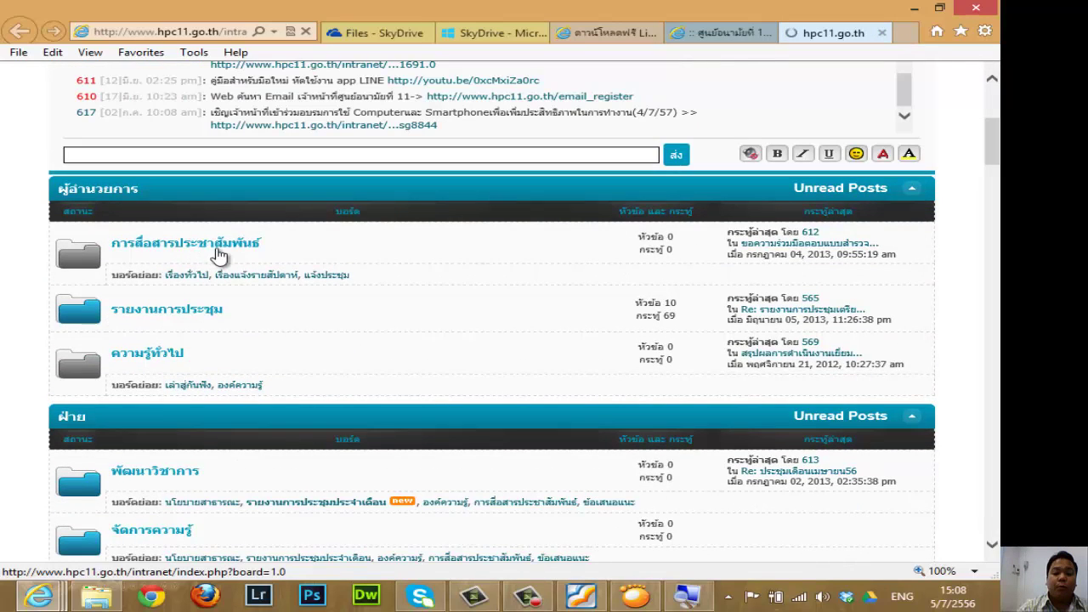
scroll(224, 262, down, 1)
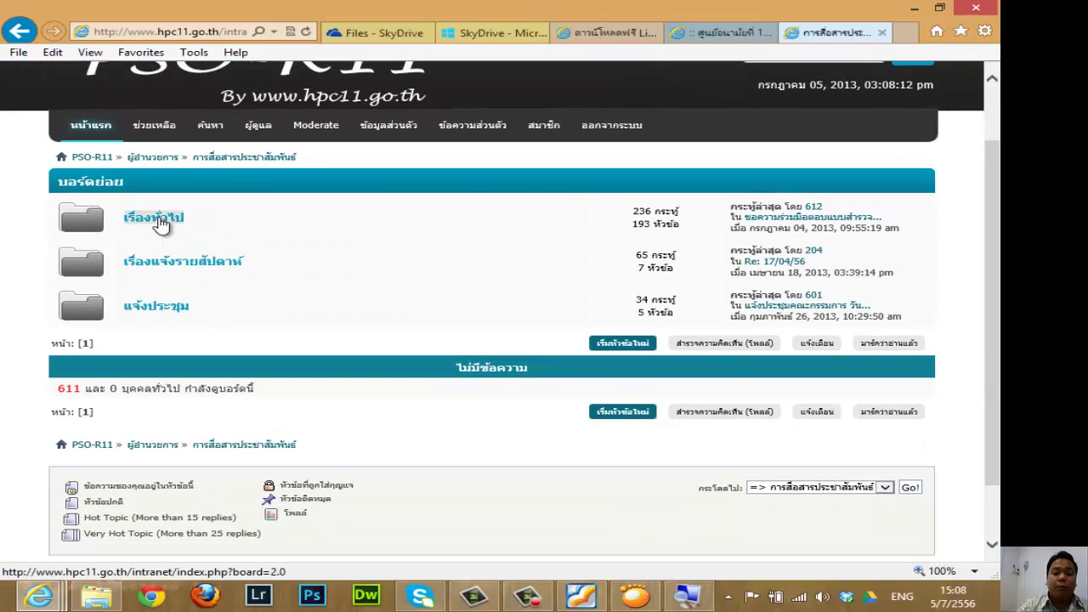
click(160, 221)
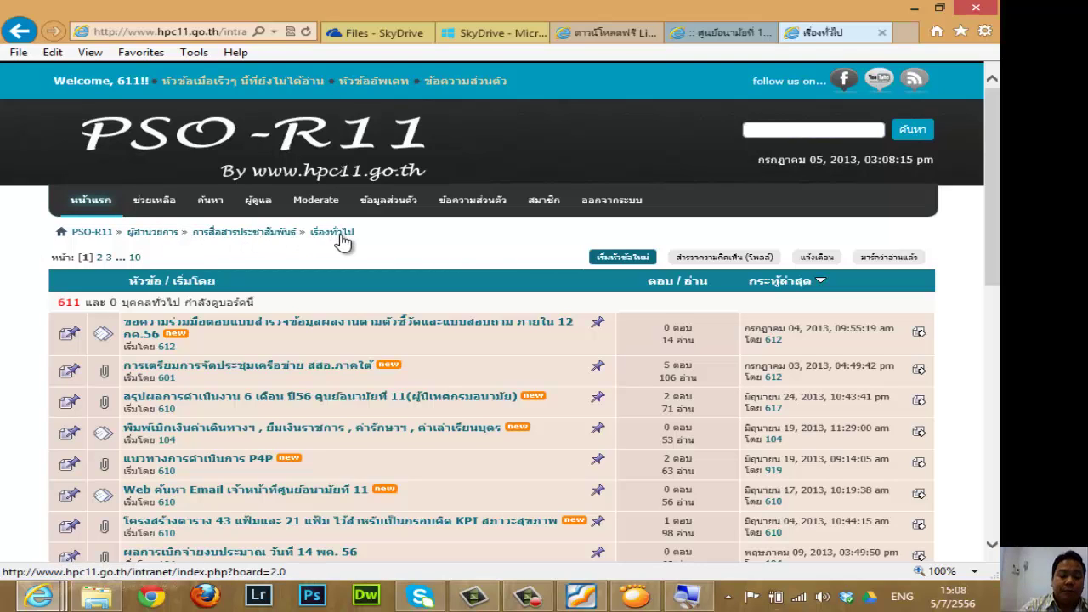
scroll(347, 243, down, 3)
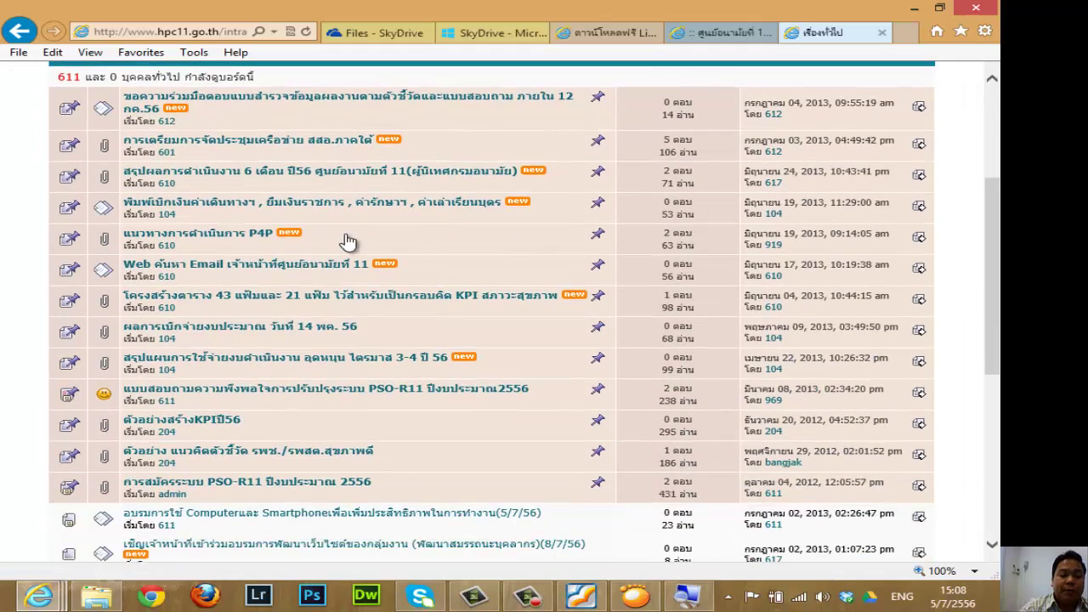
click(266, 272)
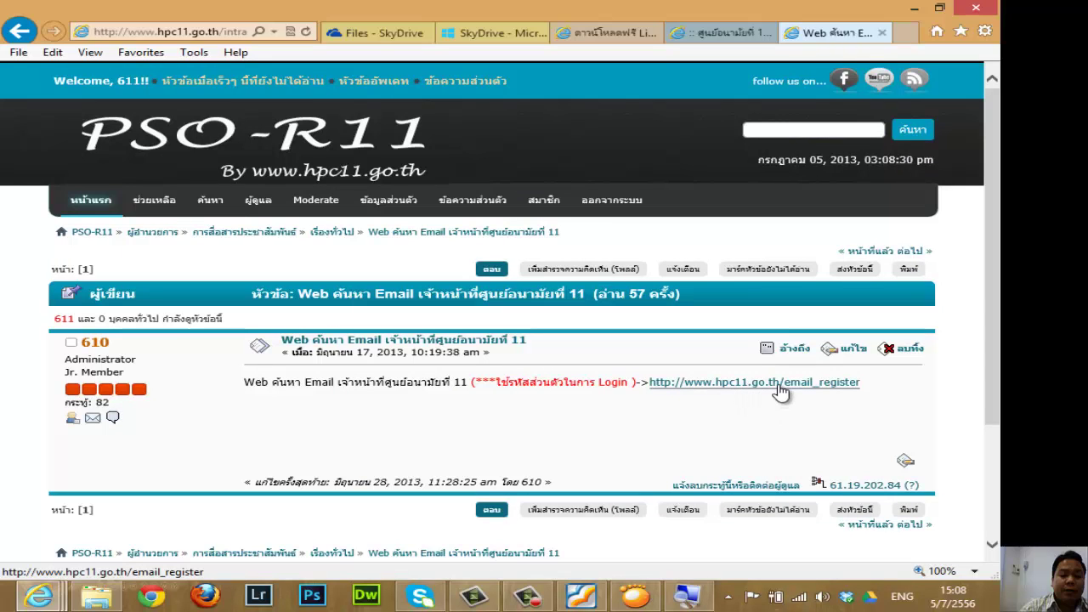
Open the email_register login page from the post and bookmark it in Favorites.
click(767, 386)
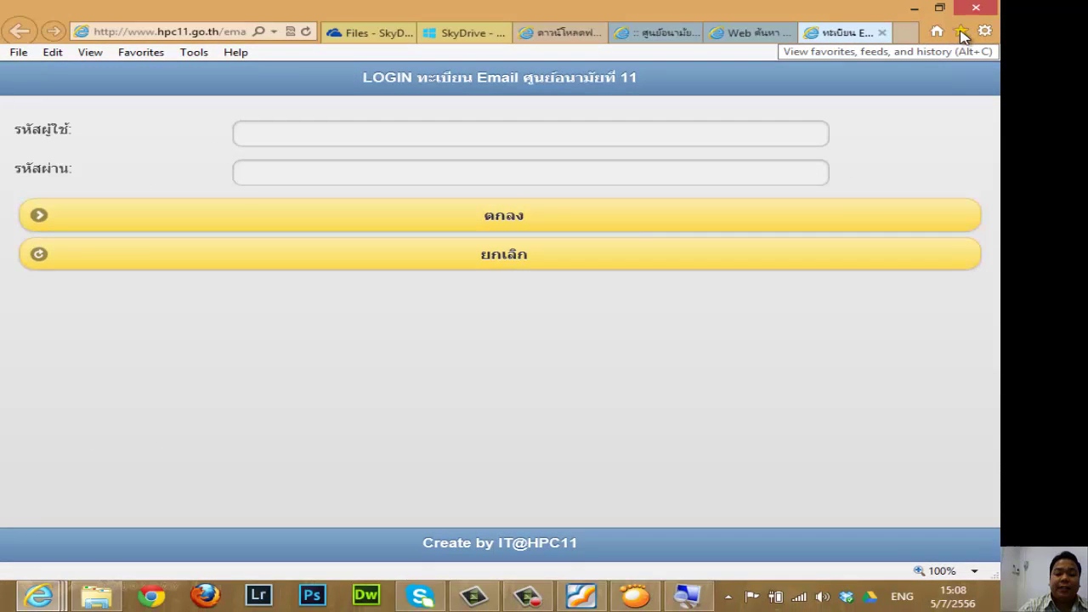
click(964, 34)
click(937, 56)
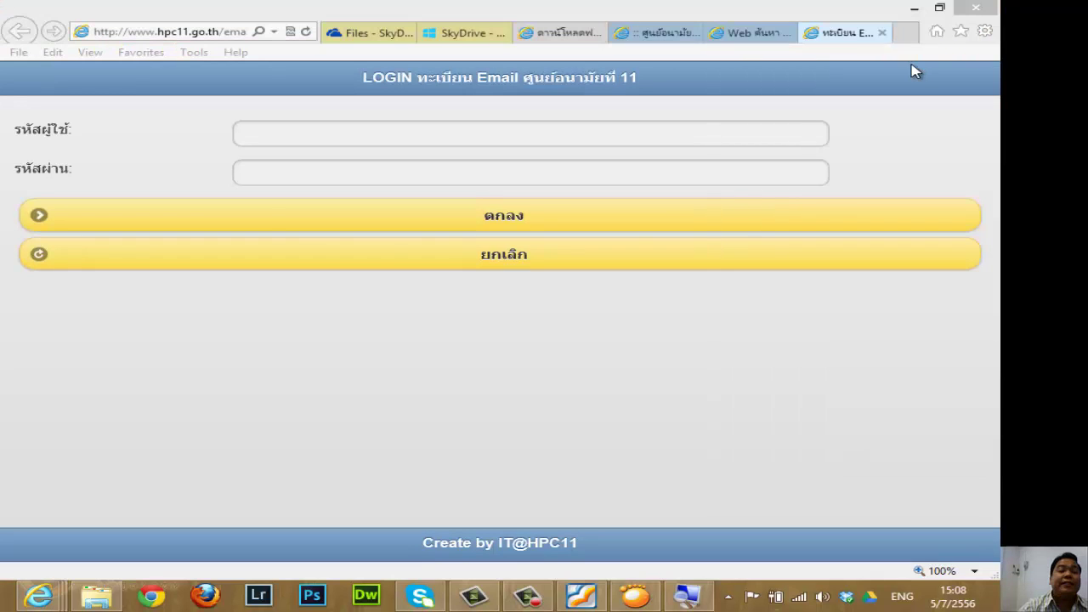
click(383, 295)
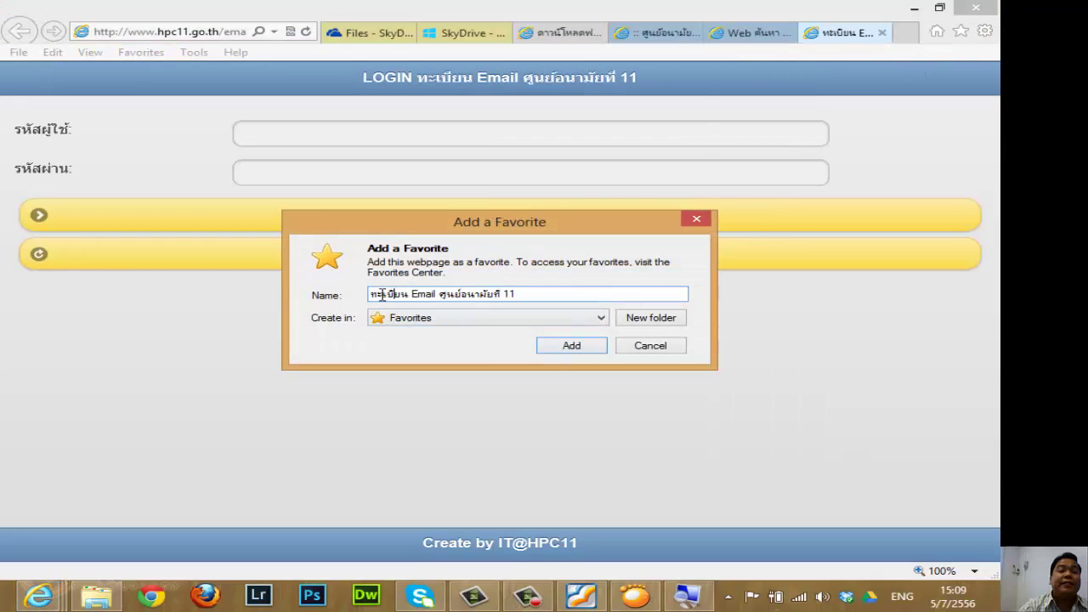
drag(382, 295, 564, 289)
click(453, 298)
click(581, 348)
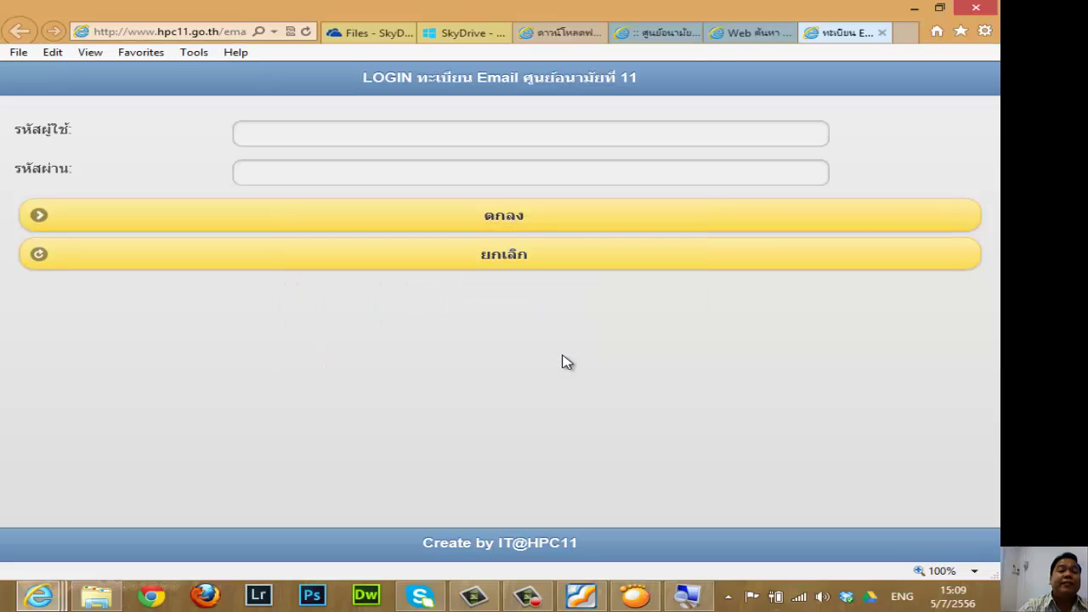
Test the saved email register bookmark in a new window, then return to the login page tab.
right_click(38, 595)
click(109, 520)
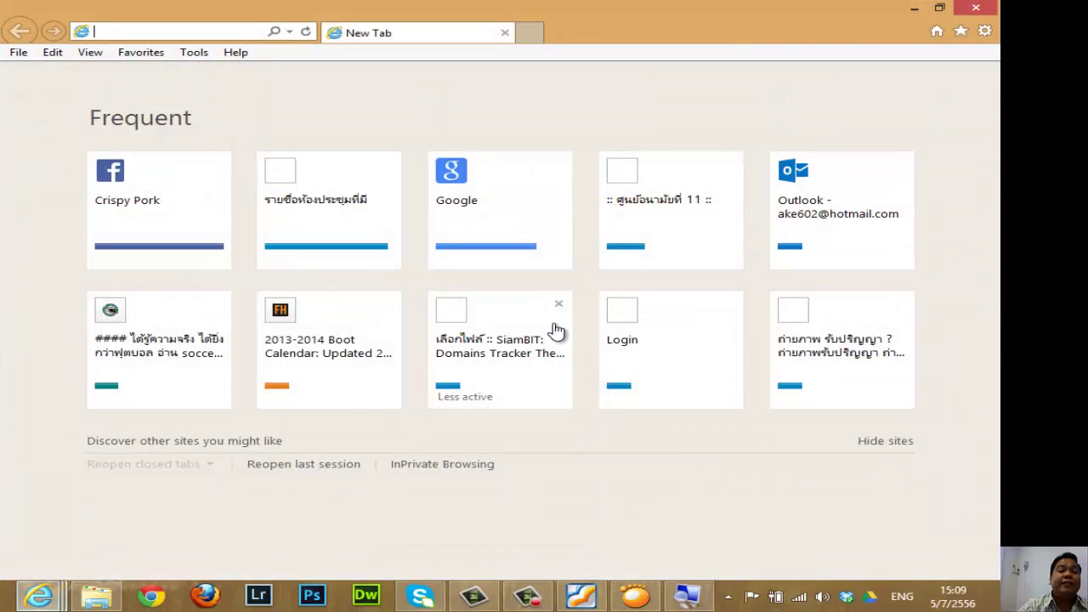
click(961, 32)
drag(997, 123, 999, 455)
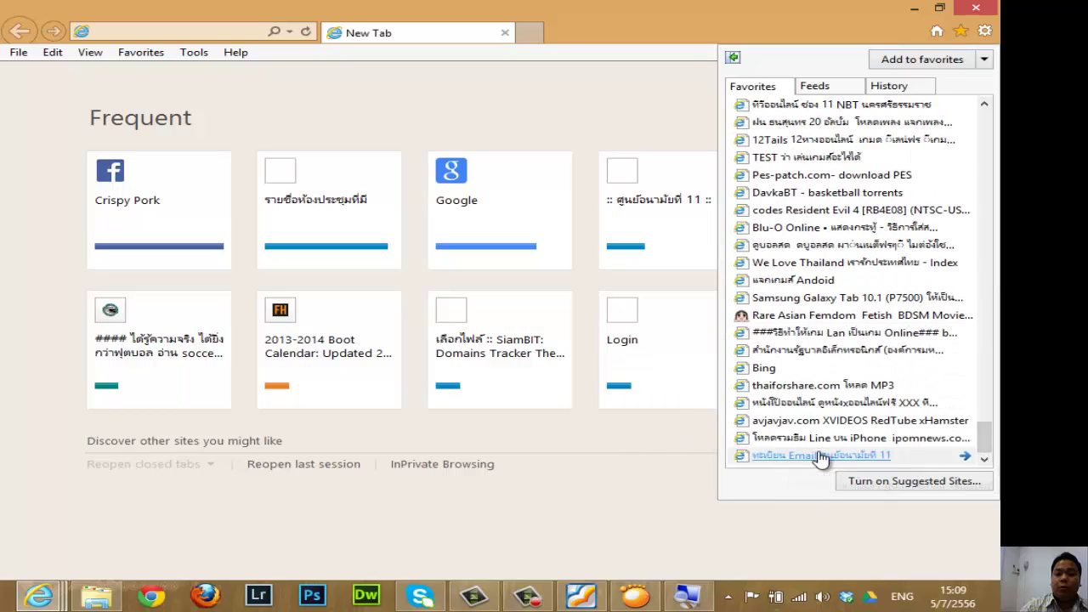
click(821, 455)
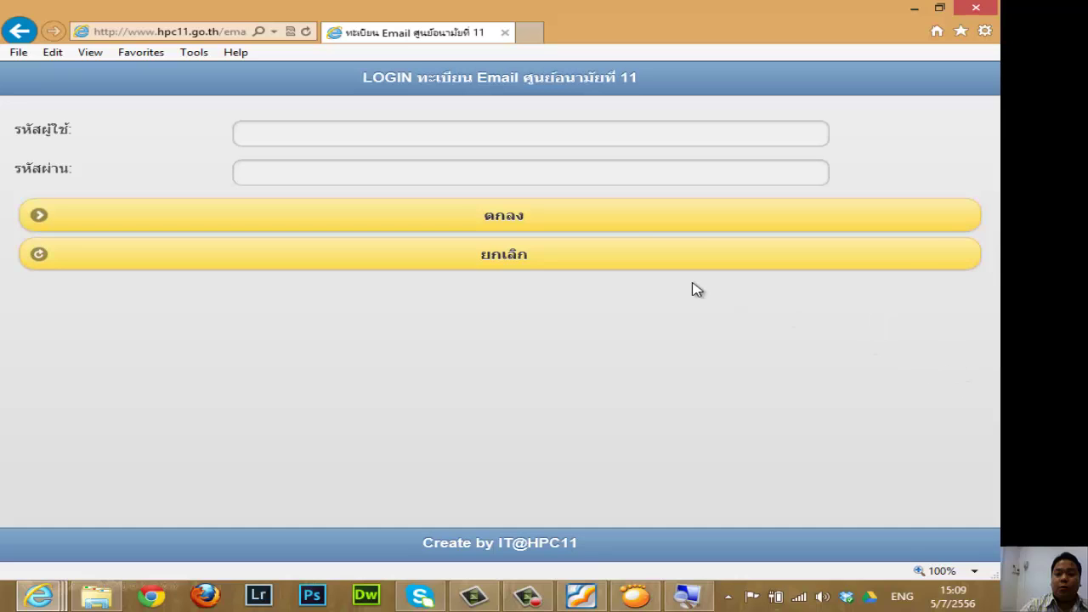
click(505, 34)
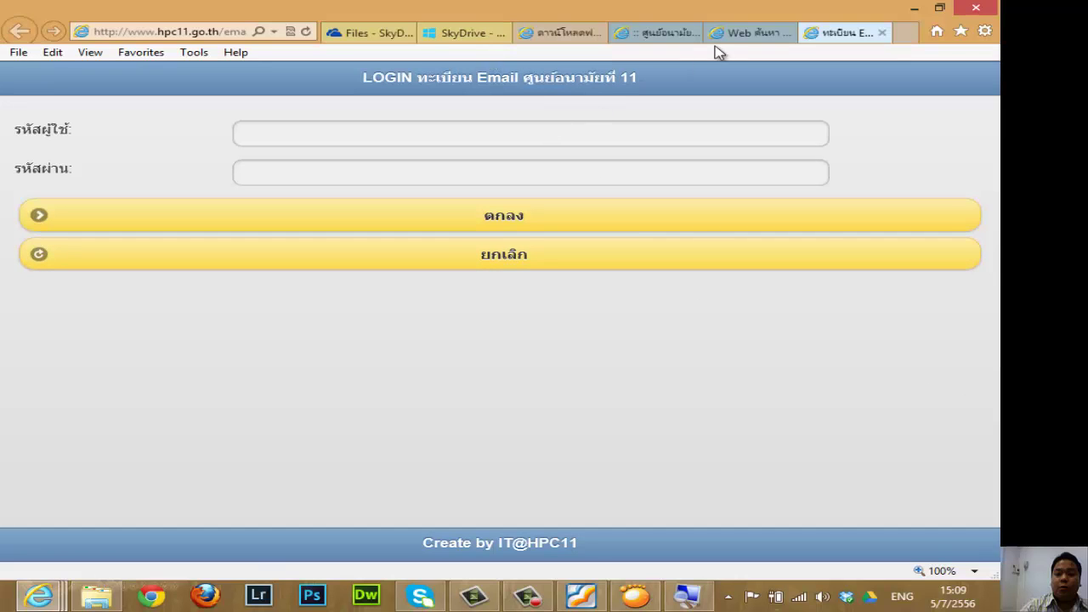
click(740, 34)
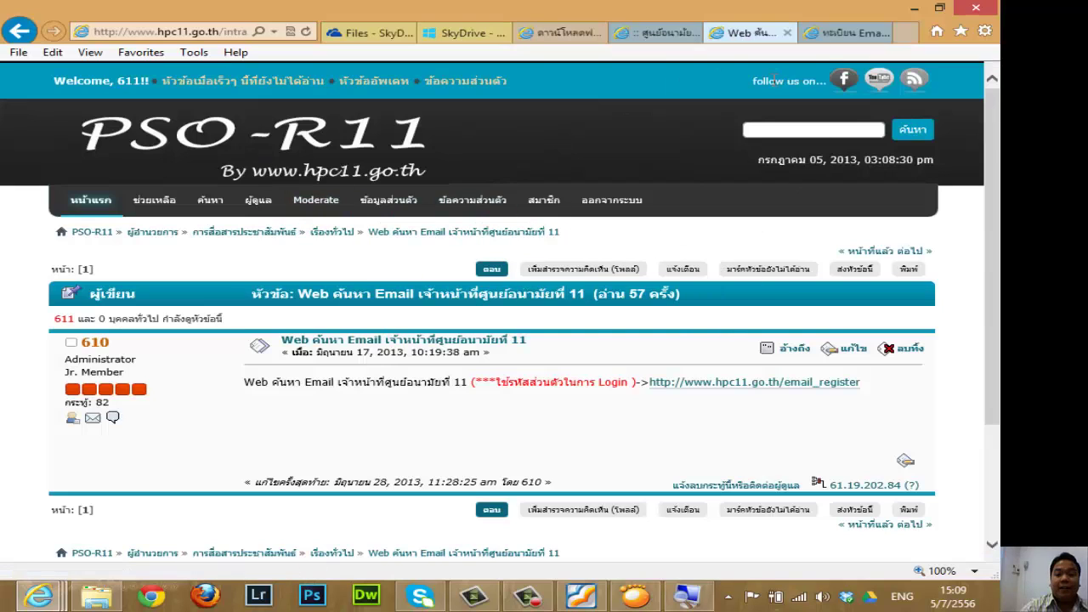
click(848, 31)
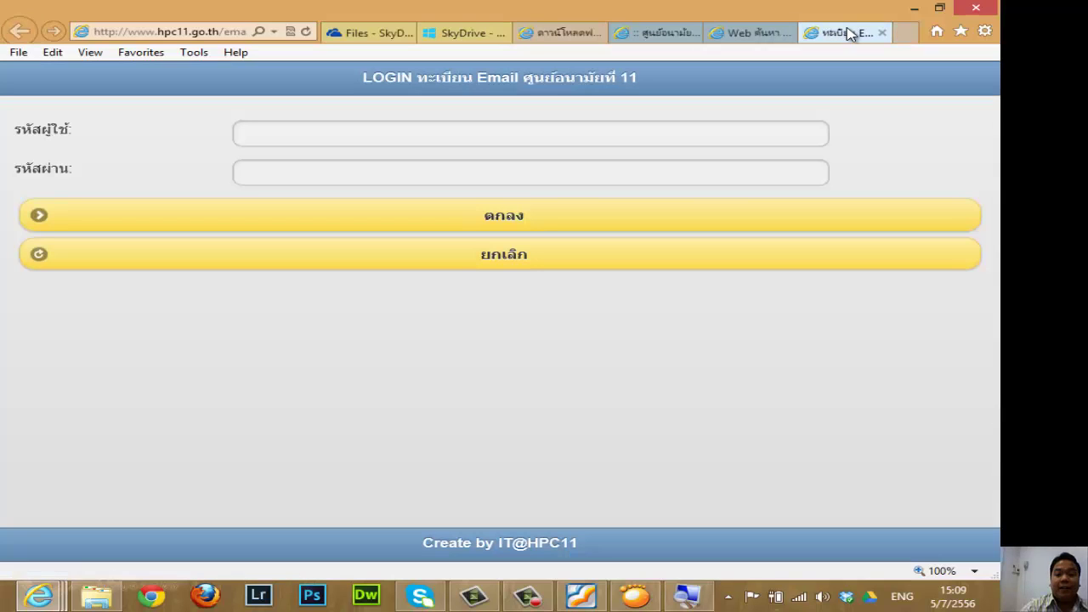
Enter the user ID and password and confirm with ตกลง to sign in.
click(596, 134)
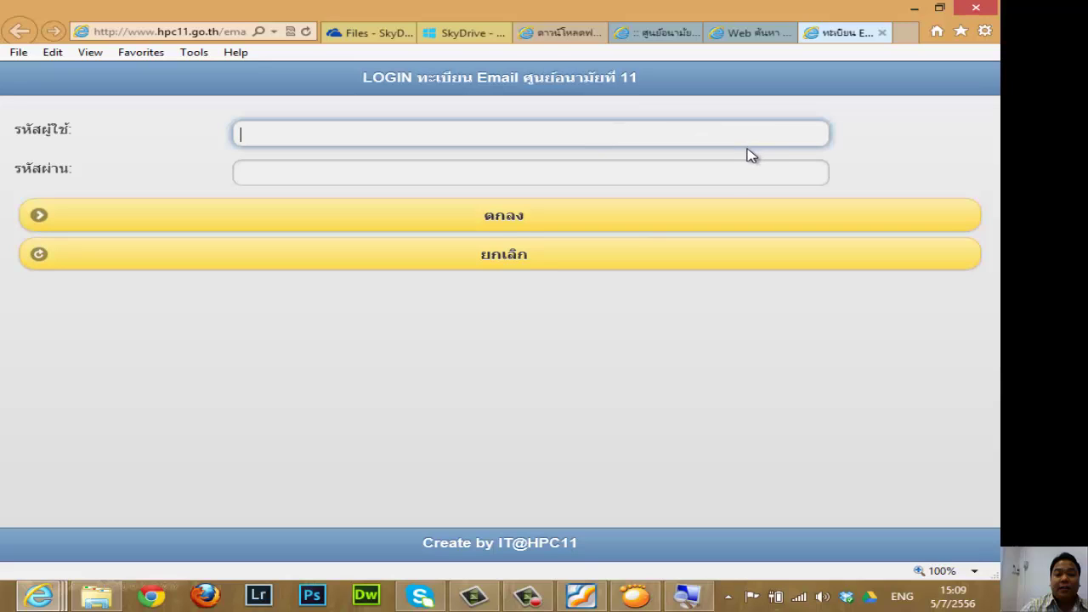
click(692, 180)
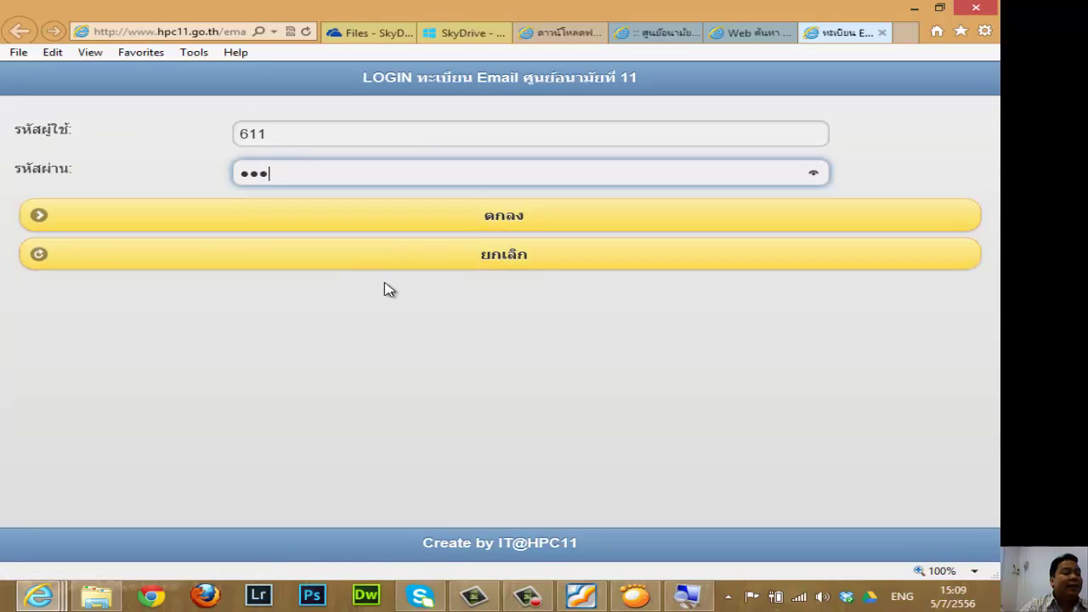
click(493, 221)
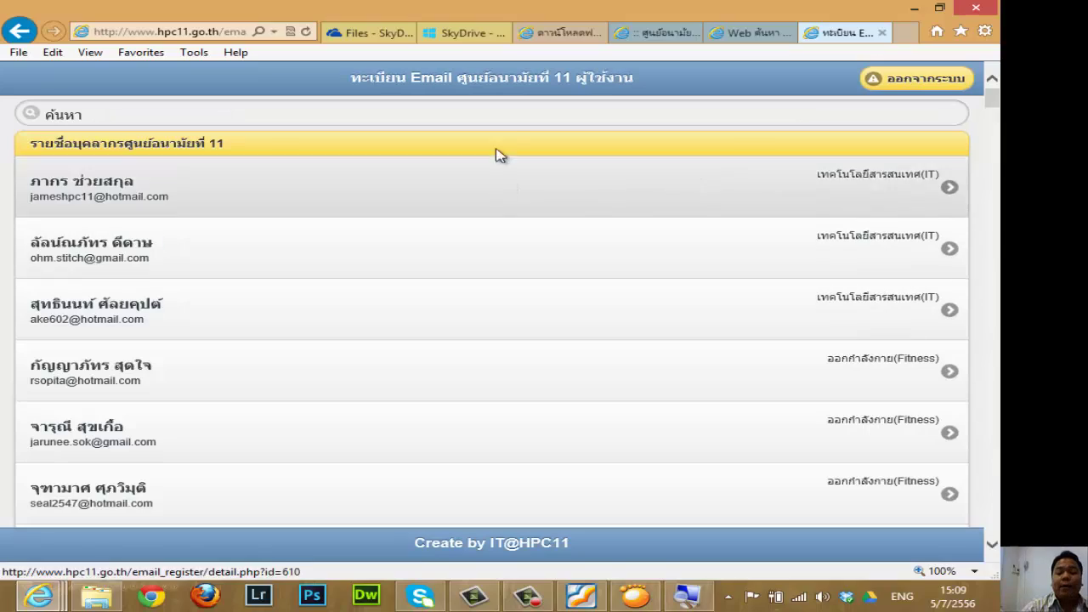
Search the staff list for a staff member's name, typed in Thai.
click(496, 112)
mouse_move(992, 100)
mouse_down()
mouse_move(996, 399)
mouse_move(992, 95)
mouse_up()
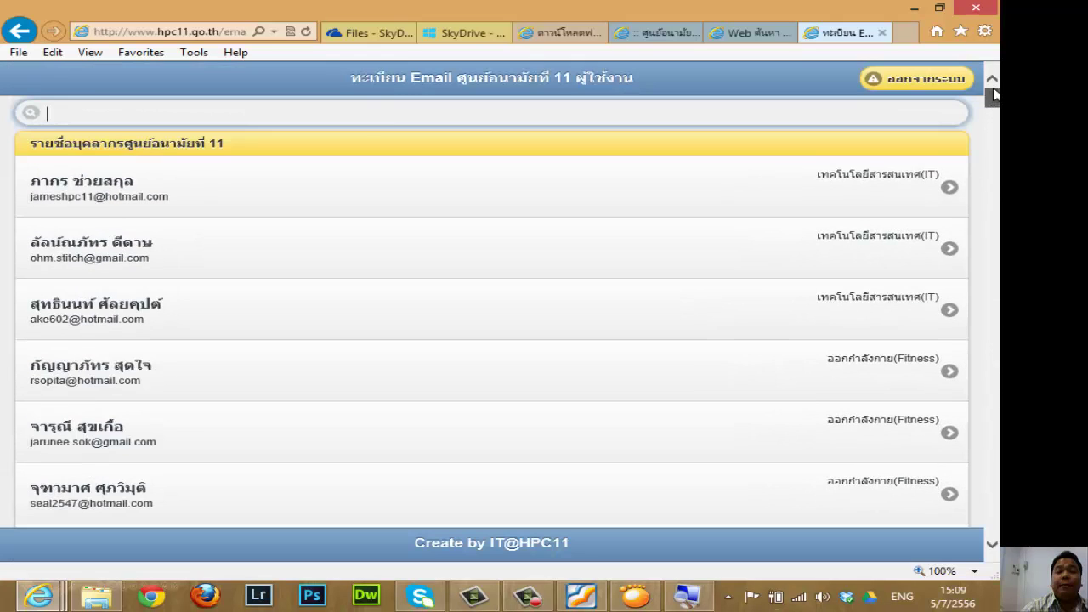
click(358, 113)
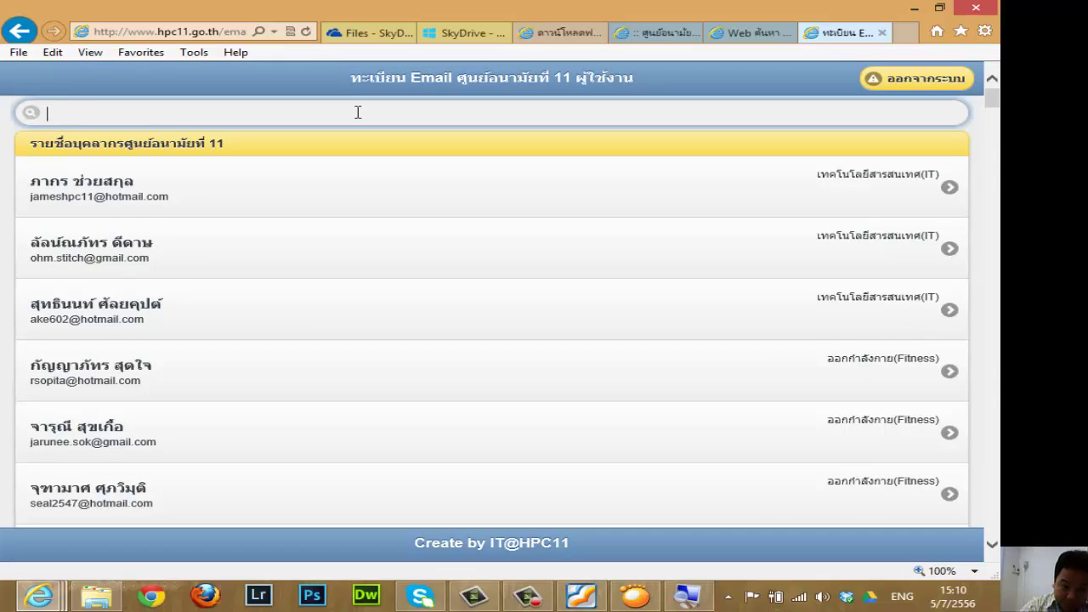
key(alt+shift)
text(สุ)
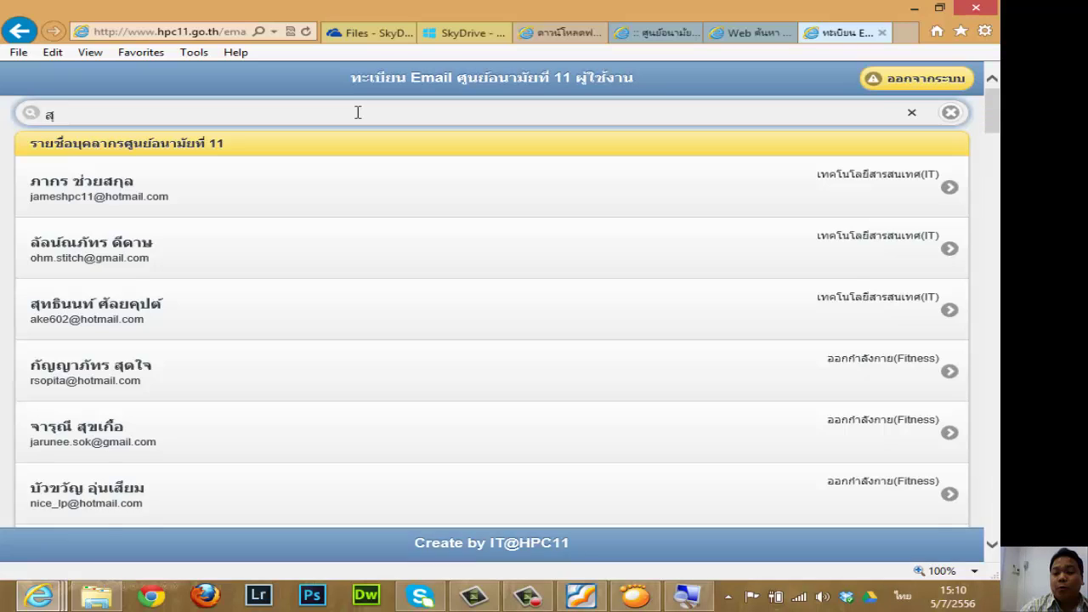
text(ทธิ)
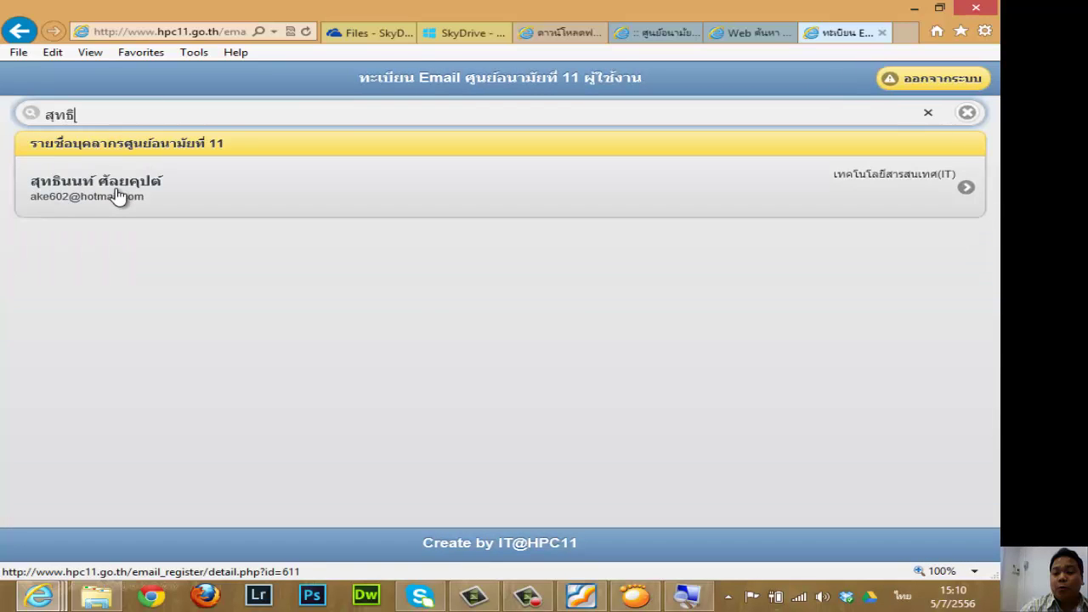
Open the matching staff record, copy their email address, and go back to the full list.
click(118, 195)
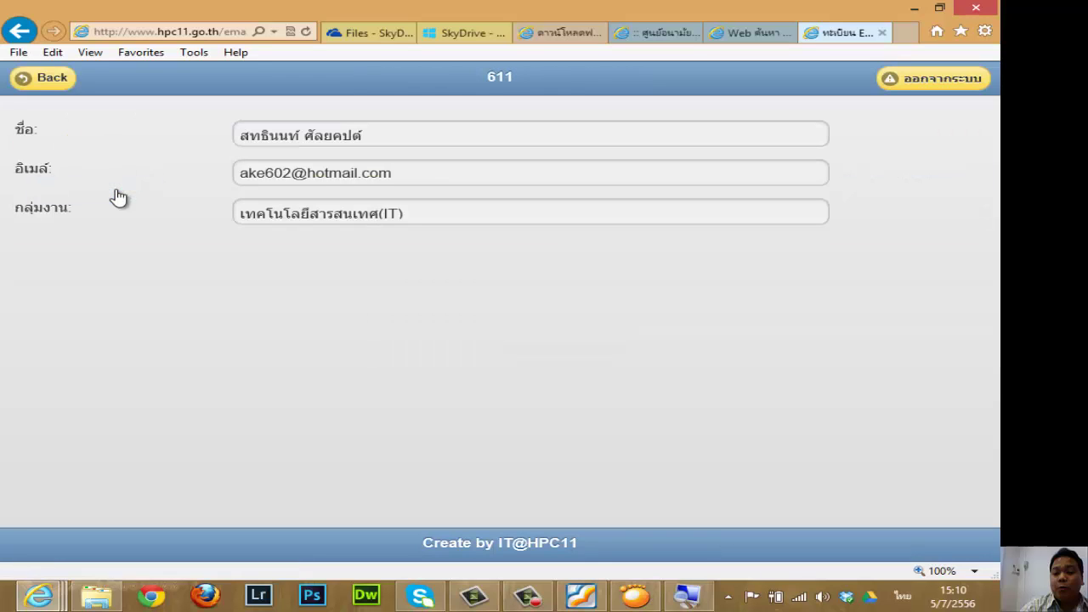
drag(432, 173, 255, 176)
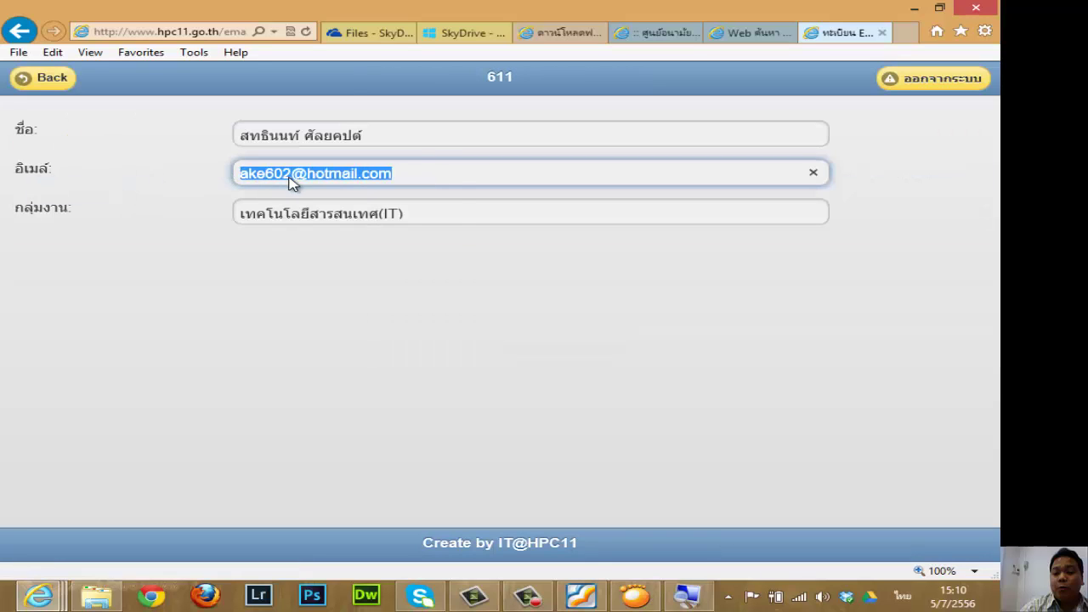
right_click(289, 178)
click(353, 234)
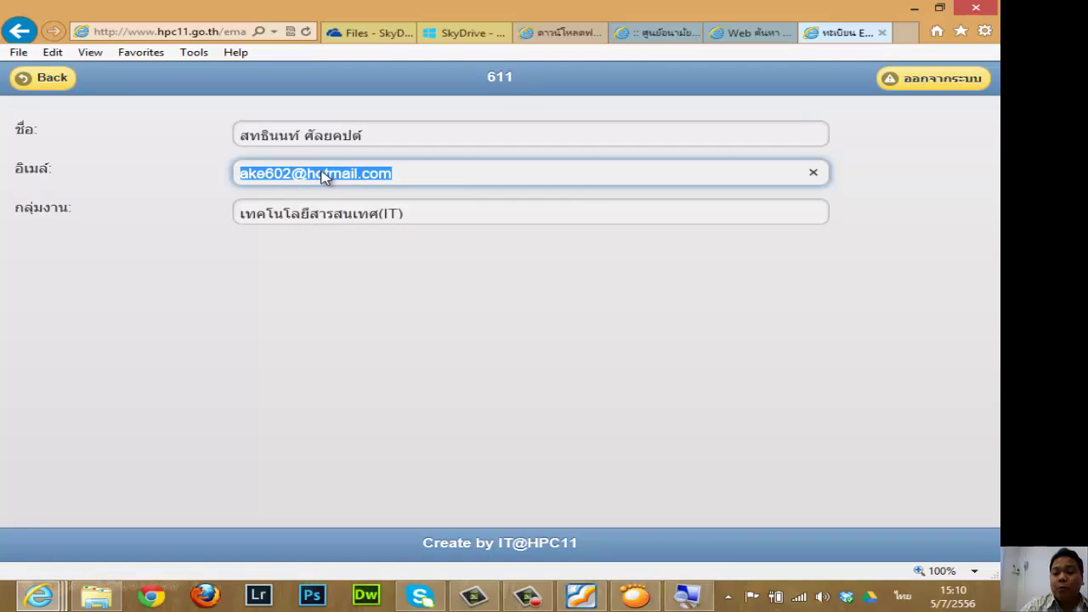
click(41, 77)
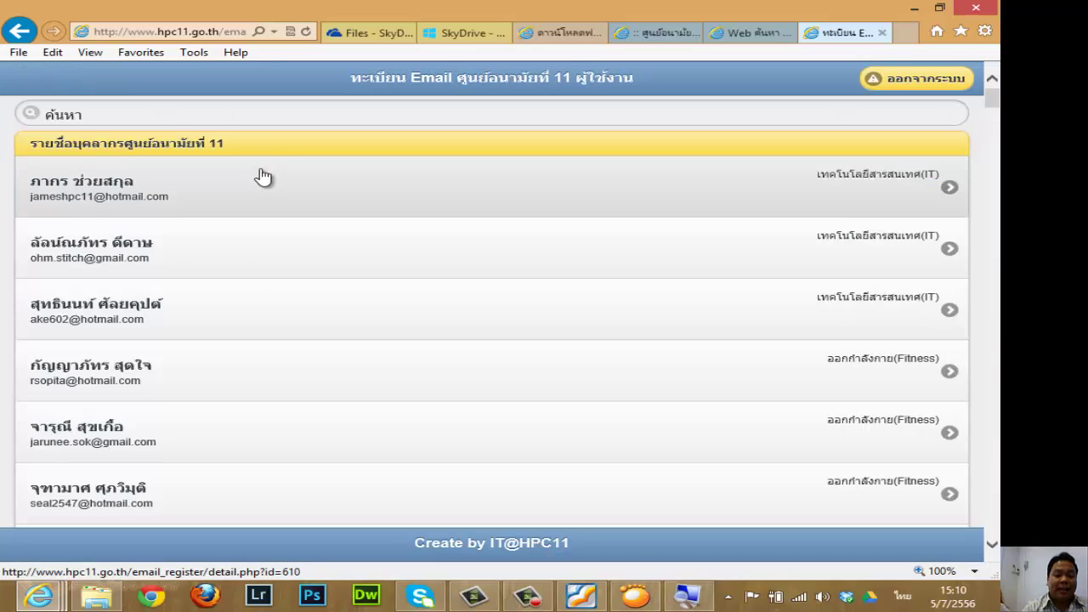
click(169, 113)
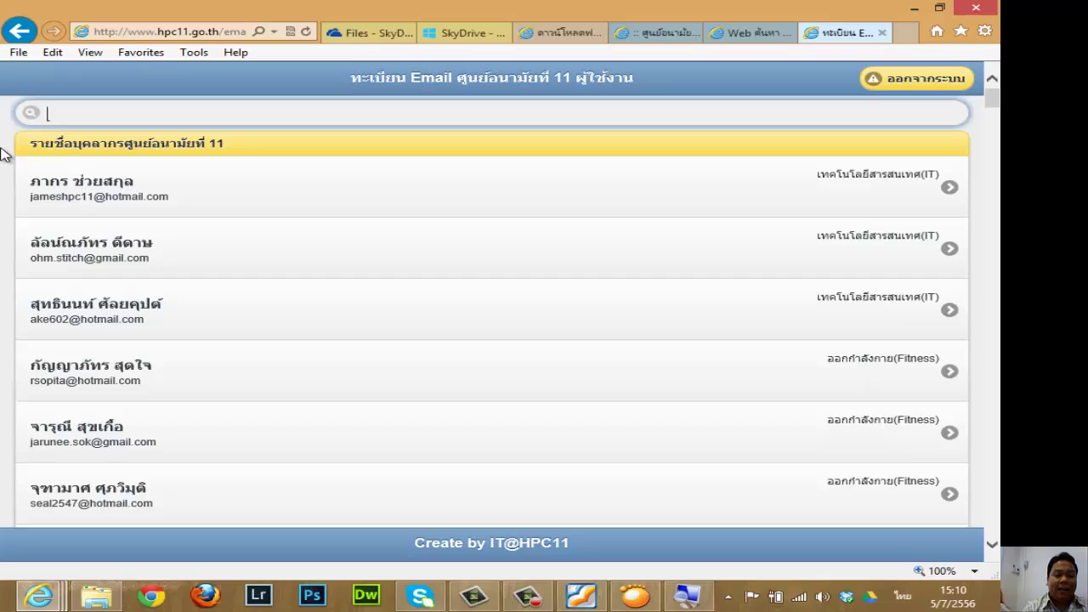
text(วิชาการ)
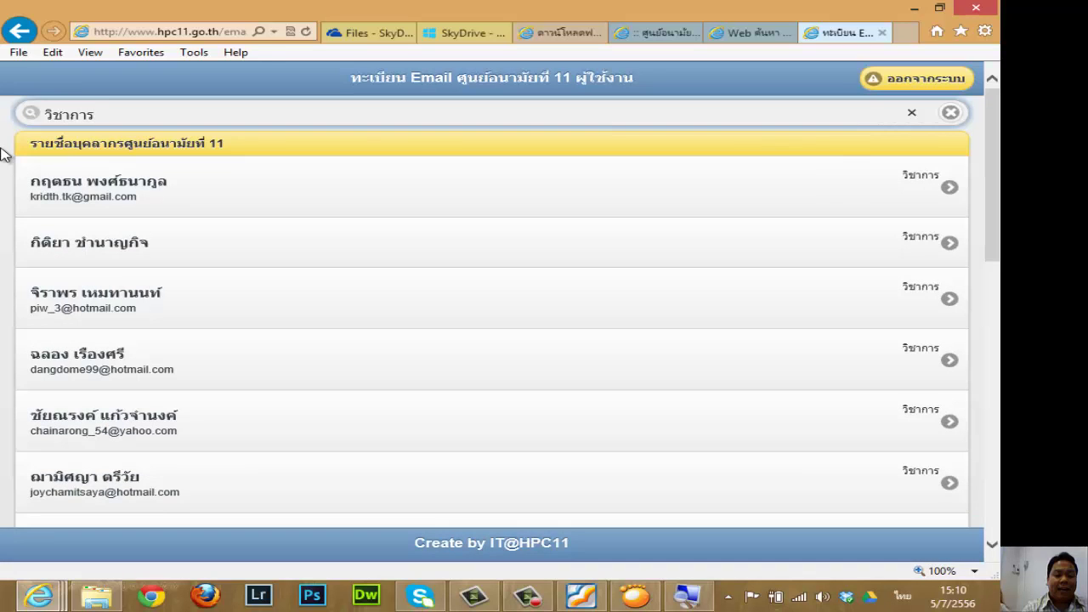
scroll(388, 209, down, 2)
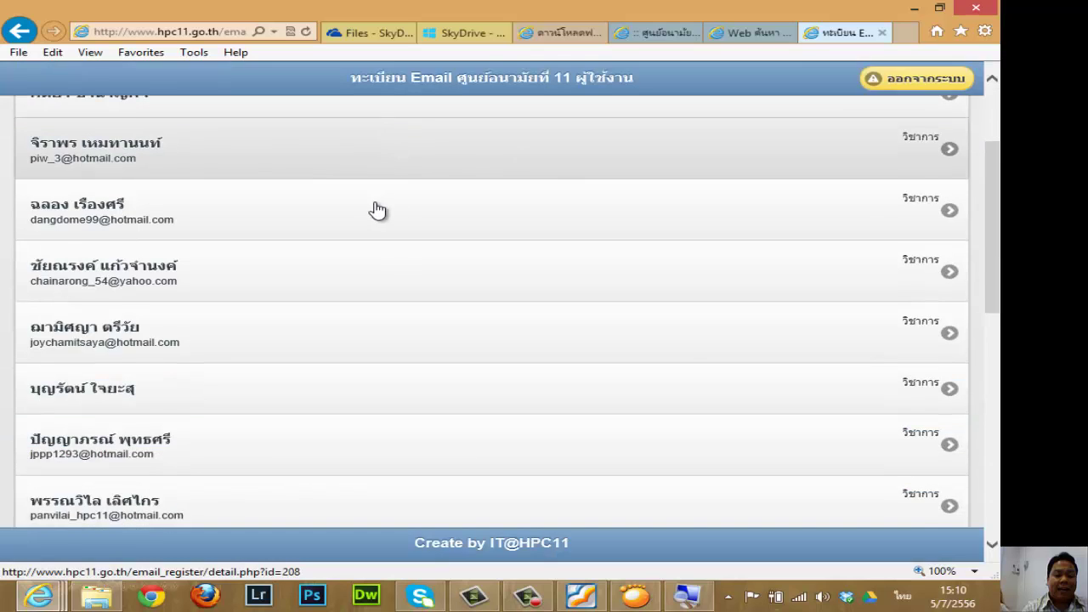
scroll(376, 209, up, 2)
scroll(207, 204, down, 9)
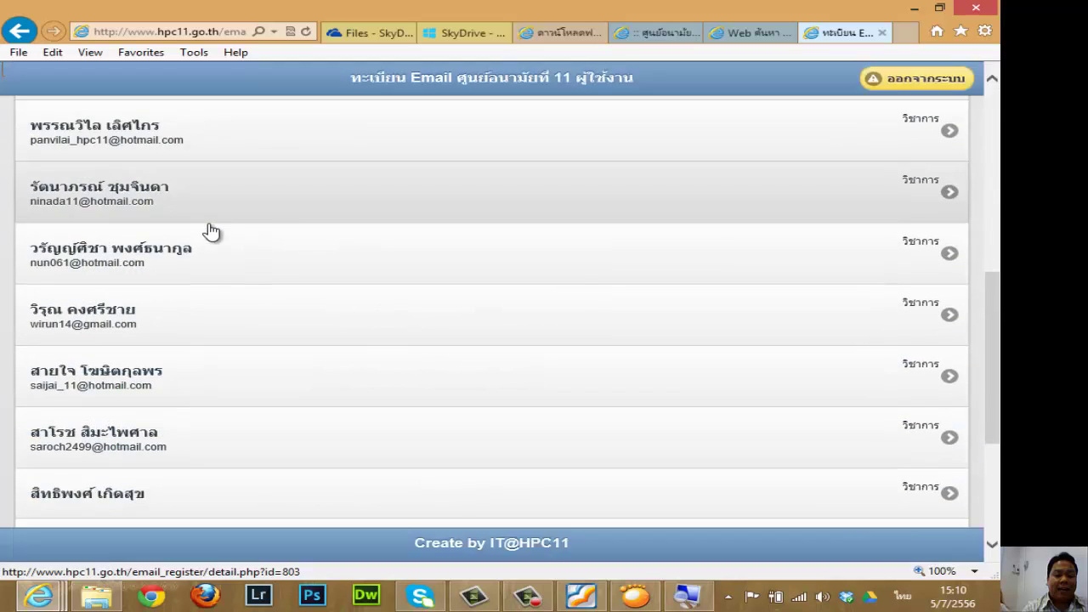
scroll(127, 442, up, 9)
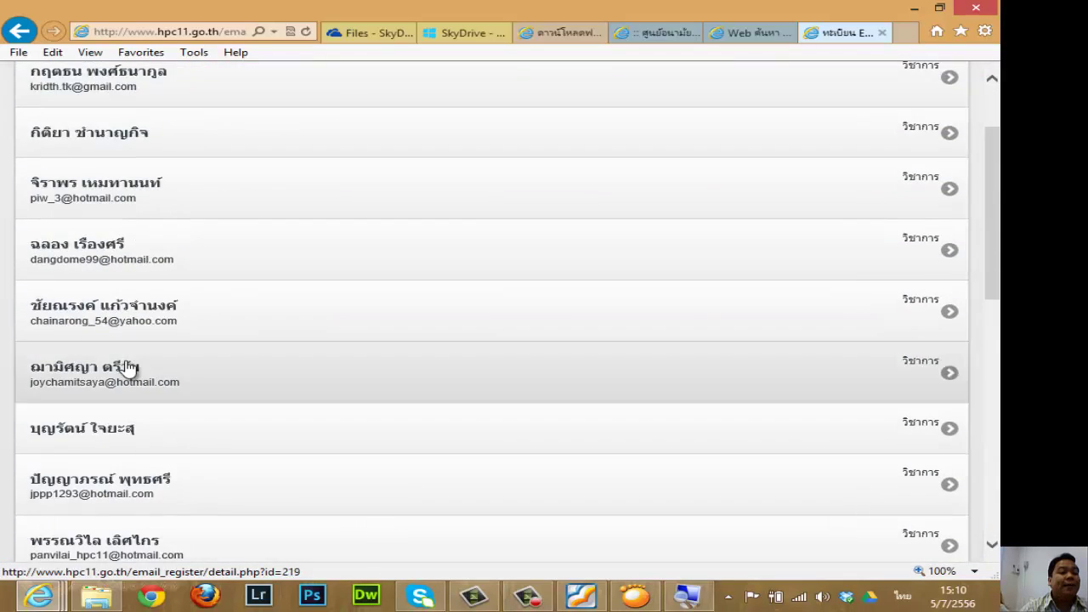
scroll(145, 318, down, 5)
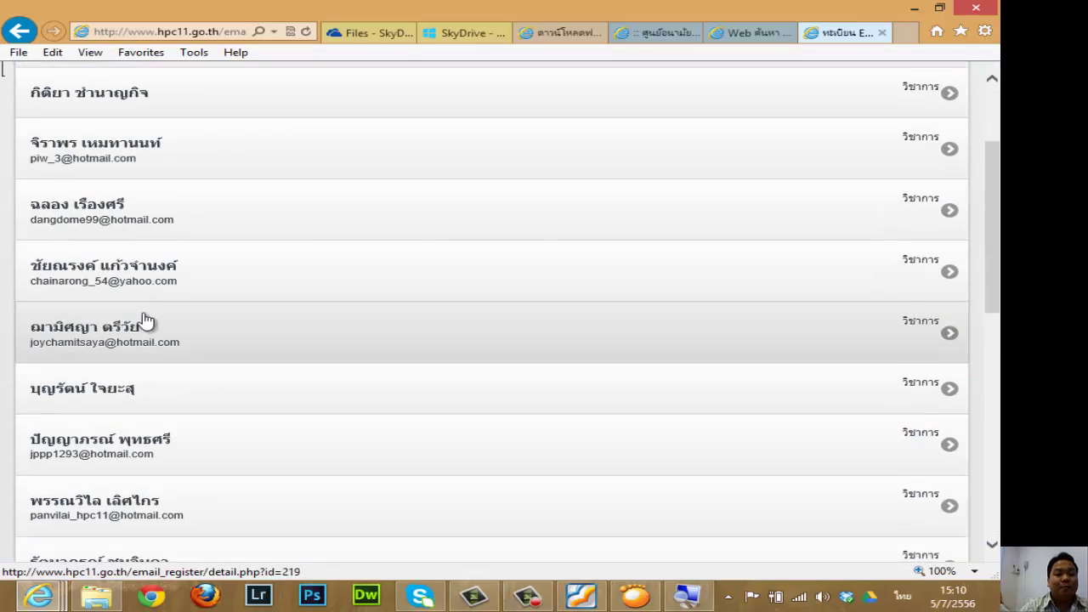
scroll(139, 255, down, 3)
scroll(165, 445, up, 9)
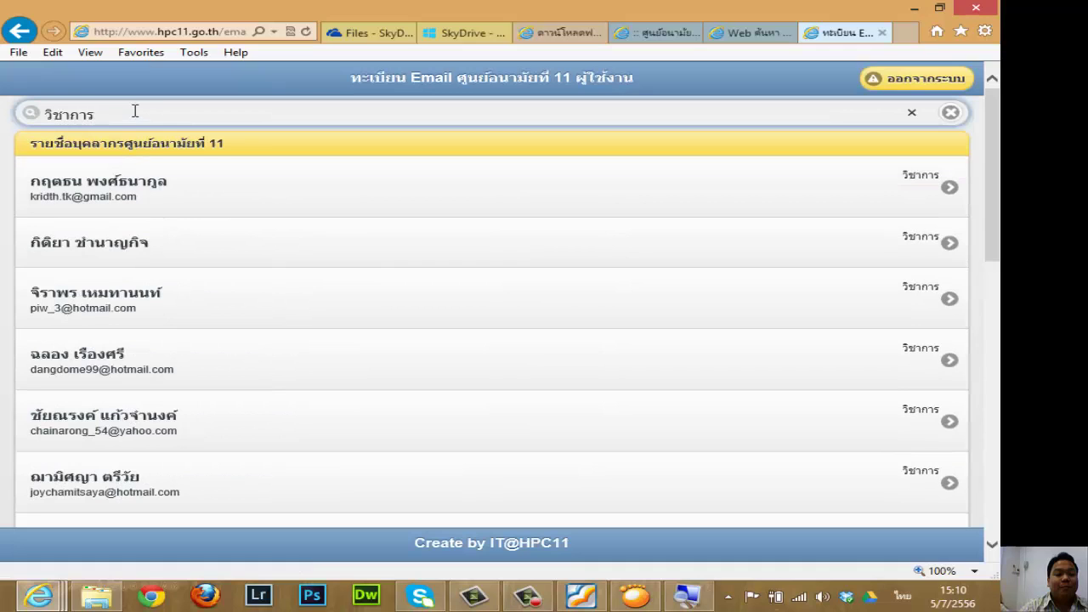
drag(135, 111, 26, 115)
key(BackSpace)
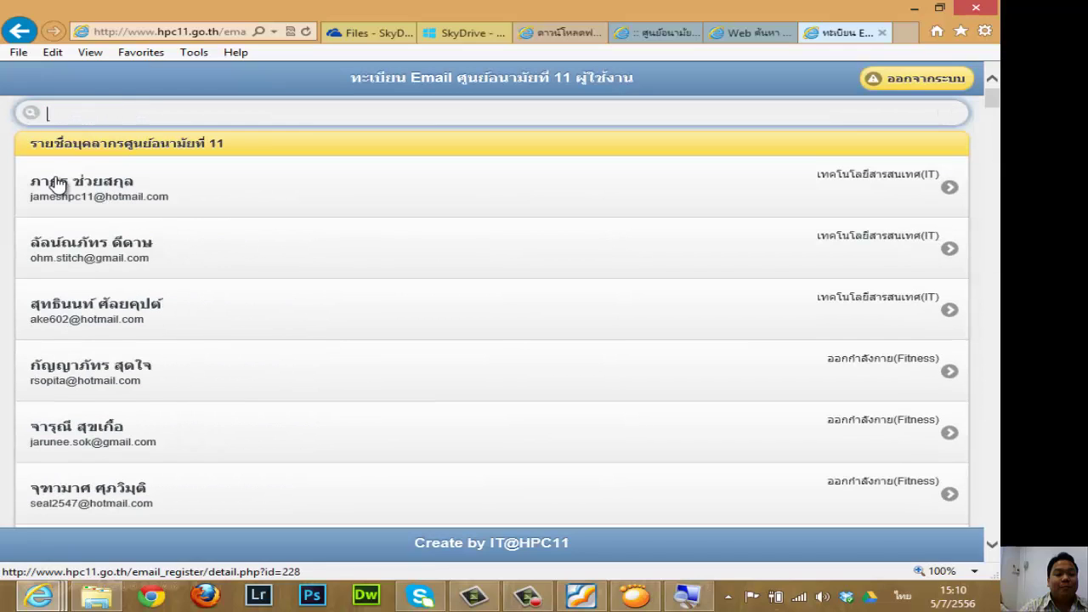
scroll(181, 262, down, 1)
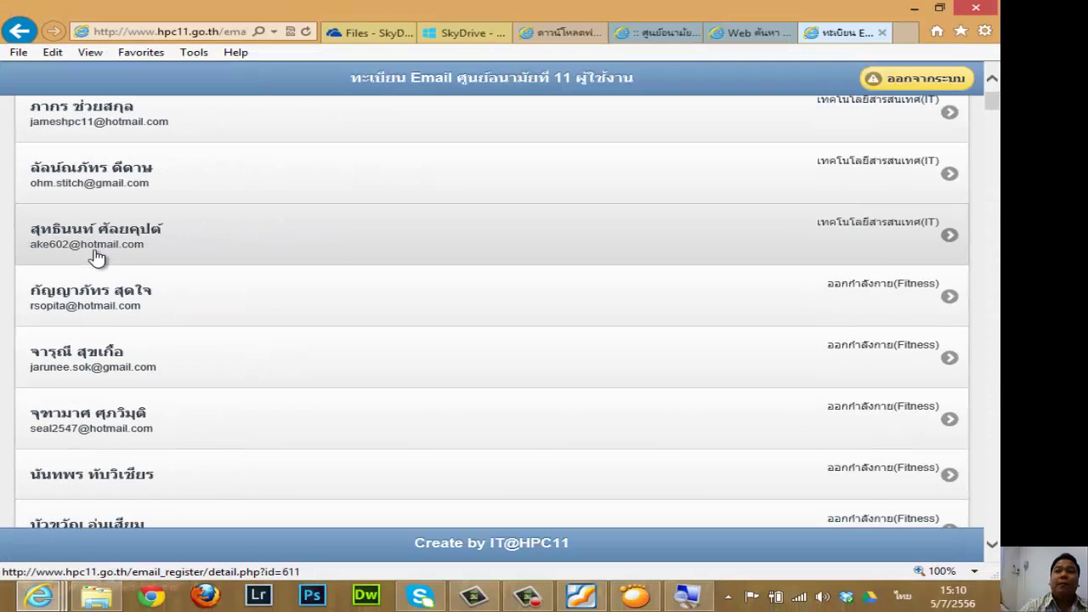
scroll(224, 226, up, 2)
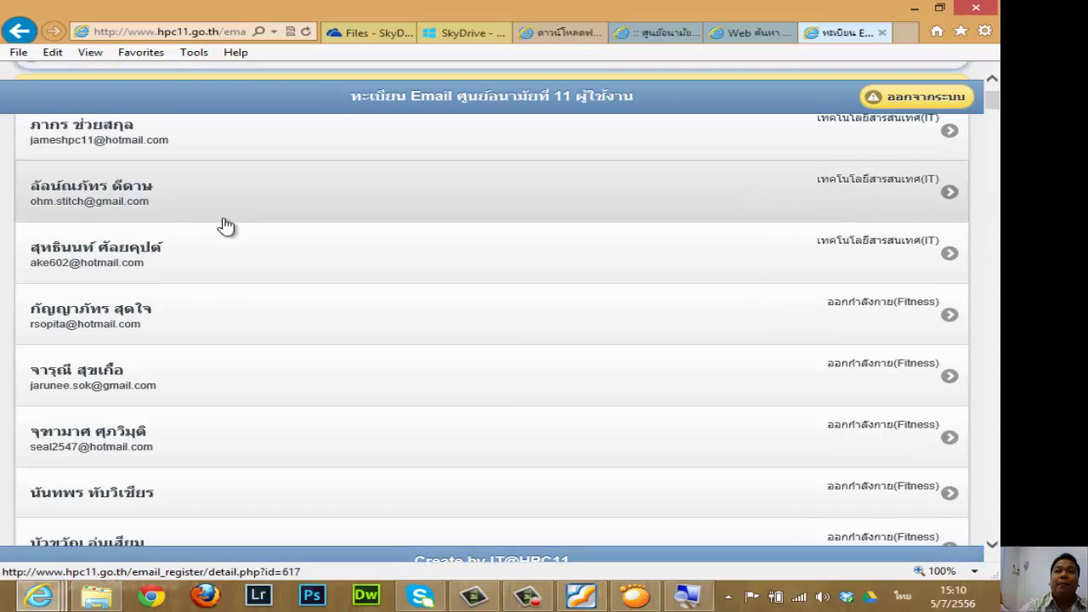